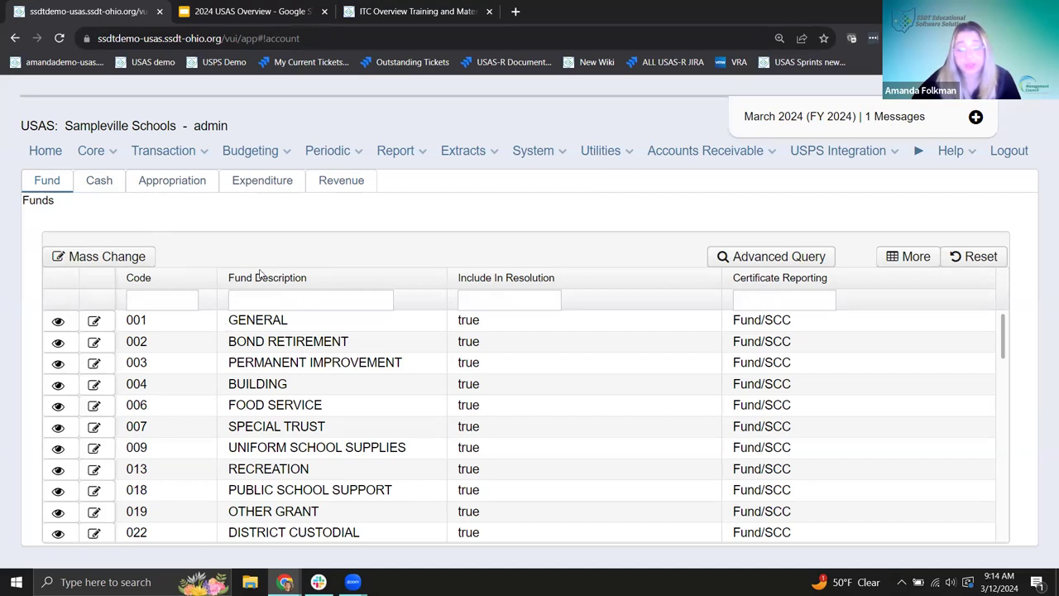
# Review the account grids in order: Fund, Cash, Appropriation, Expenditure and Revenue
pyautogui.scroll(-1, 295, 385)
pyautogui.scroll(1, 287, 372)
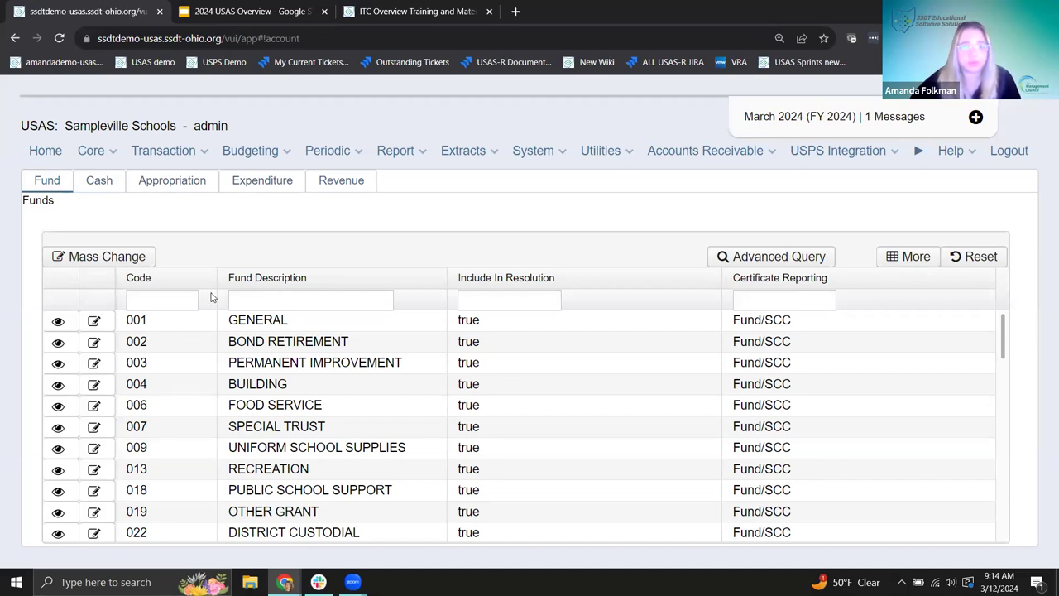
pyautogui.click(95, 184)
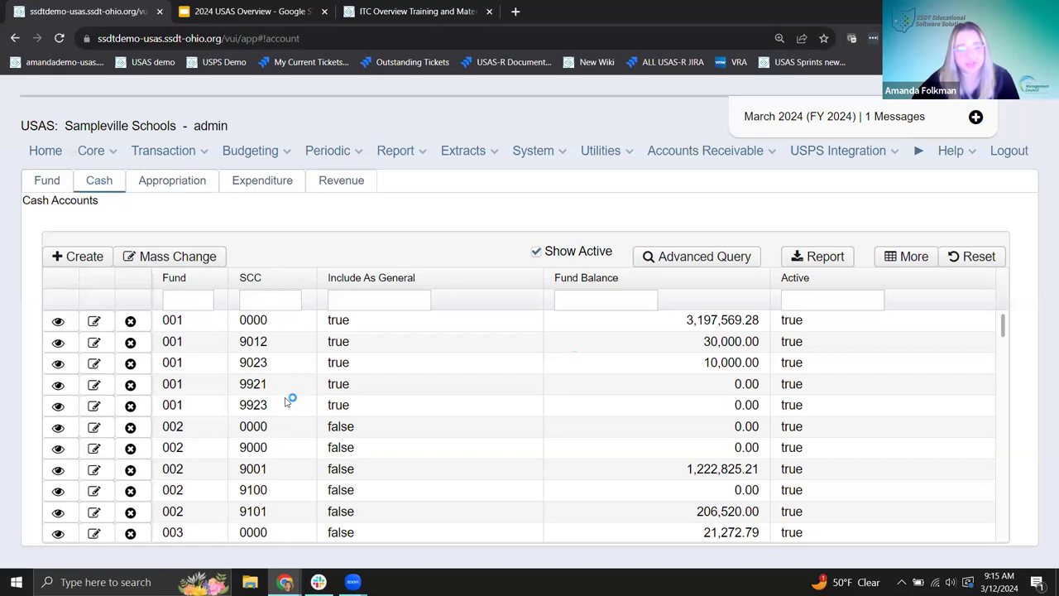
pyautogui.click(176, 189)
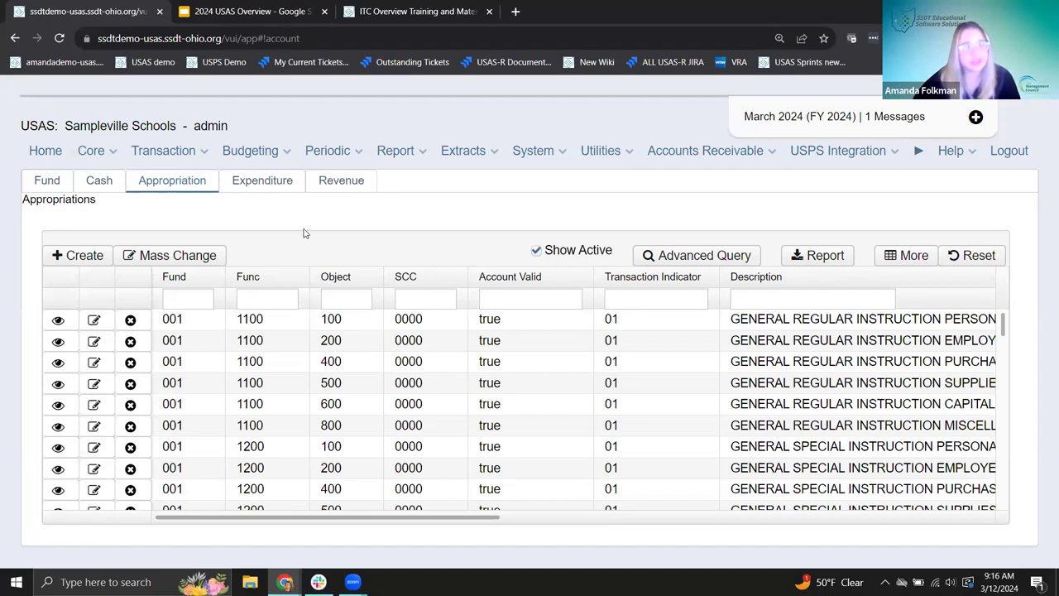
pyautogui.click(263, 182)
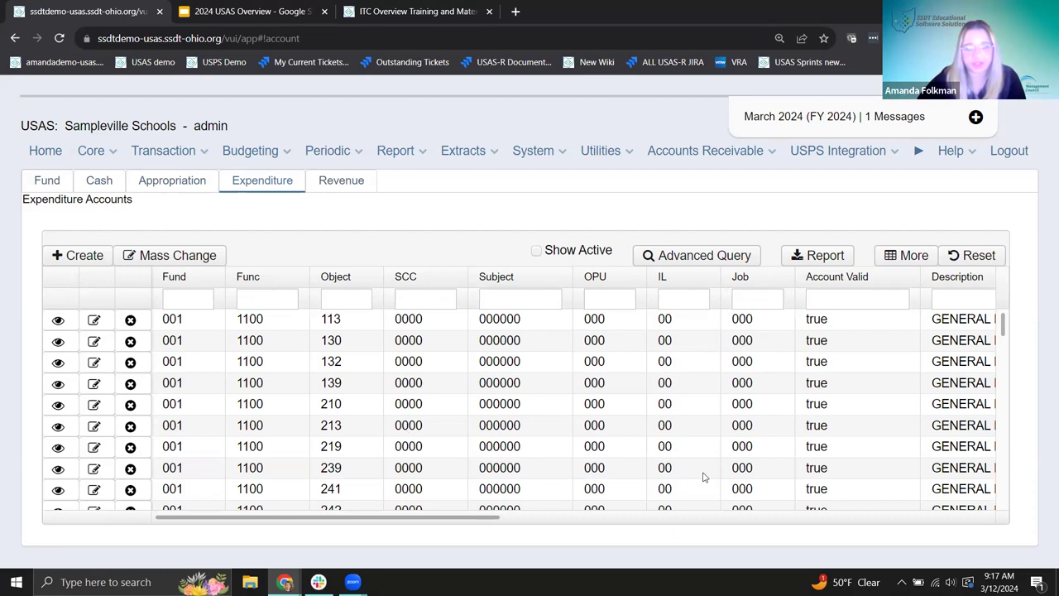
pyautogui.click(342, 183)
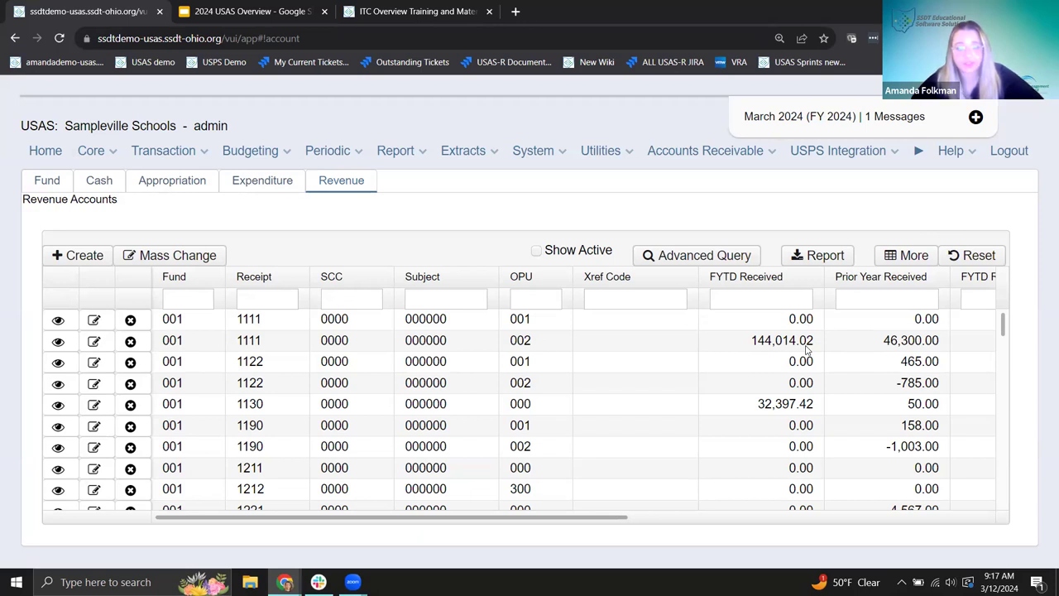
# Examine the additional columns offered for the Revenue Accounts grid, down to the Cash Account fields, and close the column selection
pyautogui.click(896, 257)
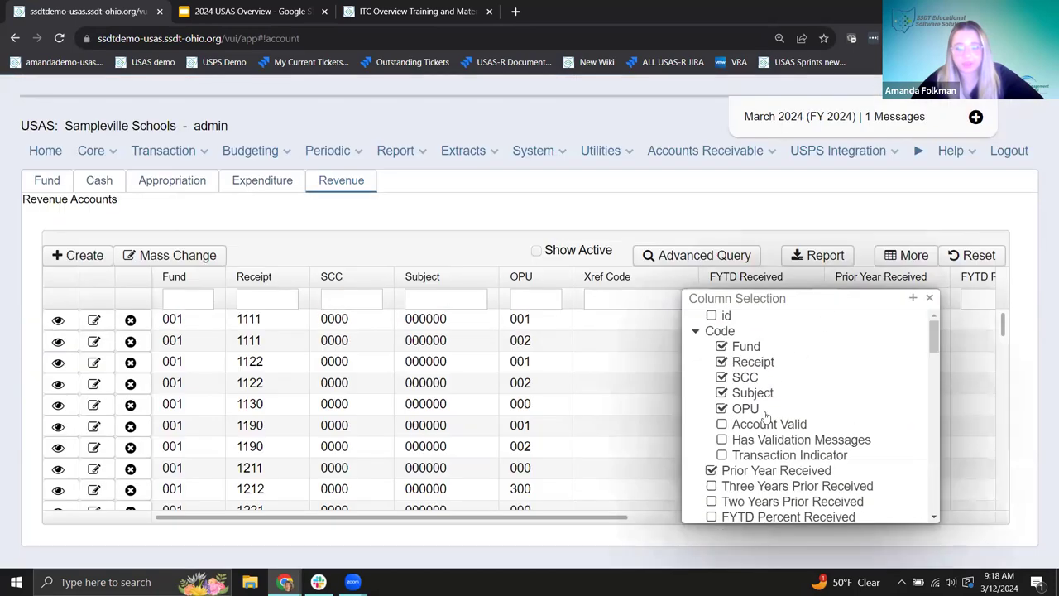
pyautogui.scroll(-2, 778, 409)
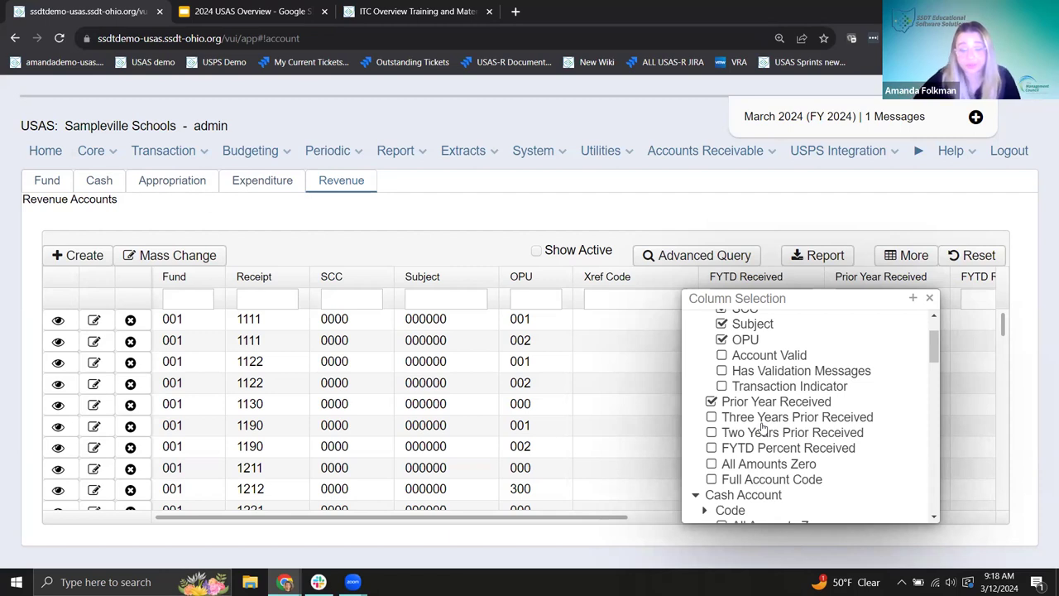
pyautogui.scroll(-2, 762, 427)
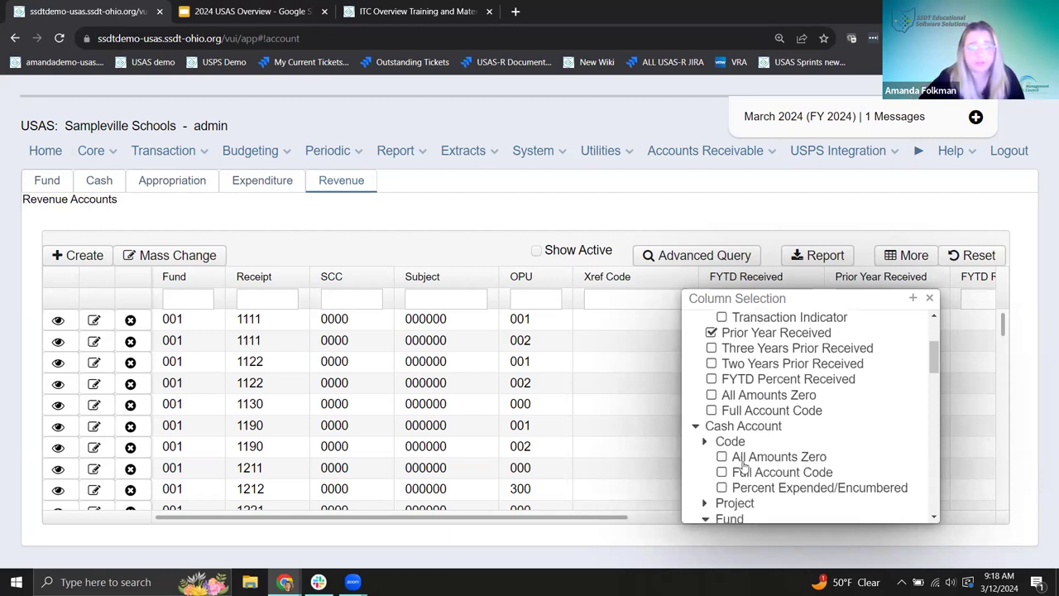
pyautogui.scroll(-1, 744, 464)
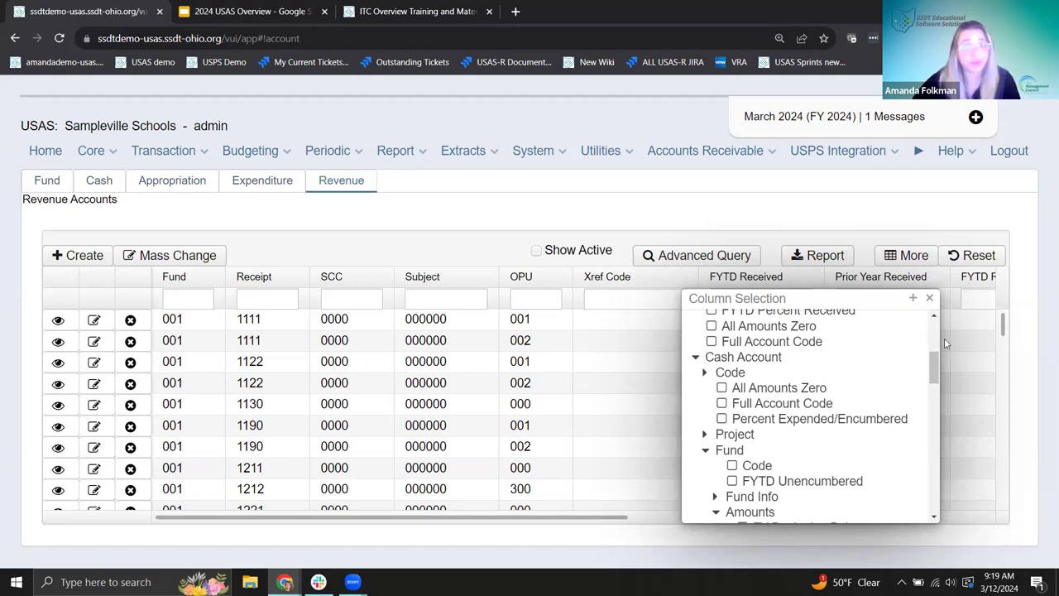
pyautogui.click(929, 298)
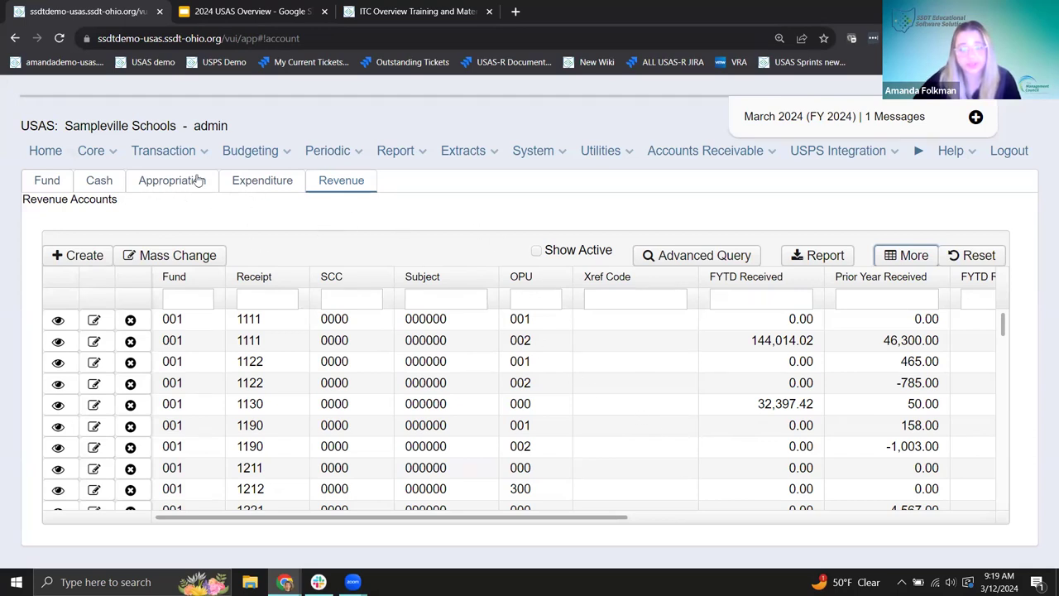
# Show the expenditure accounts again, and switch to the 2024 USAS Overview presentation in Google Slides to advance to the Account Structure slide
pyautogui.click(242, 188)
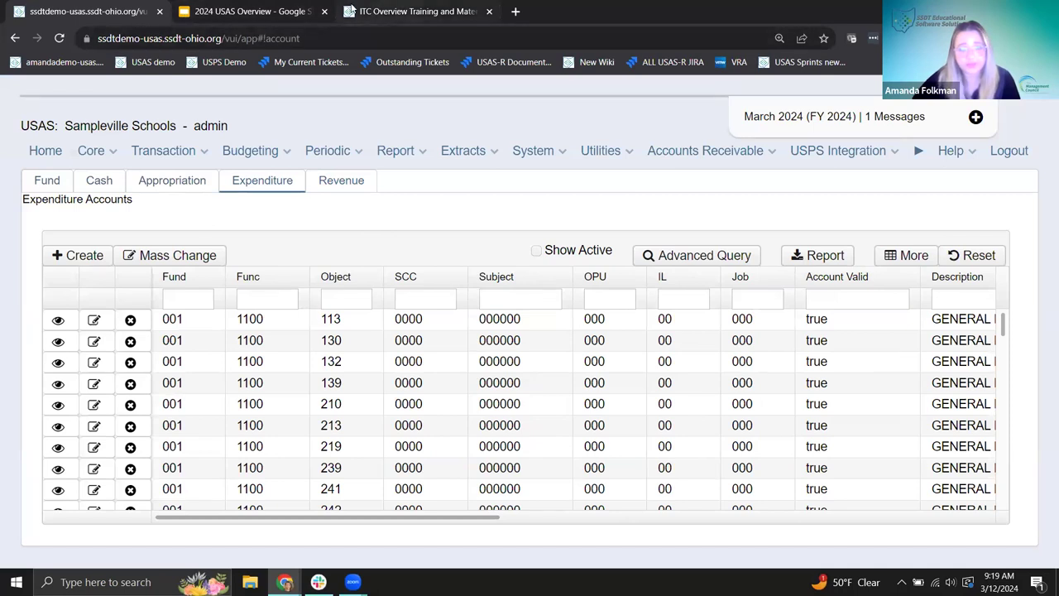
pyautogui.click(237, 11)
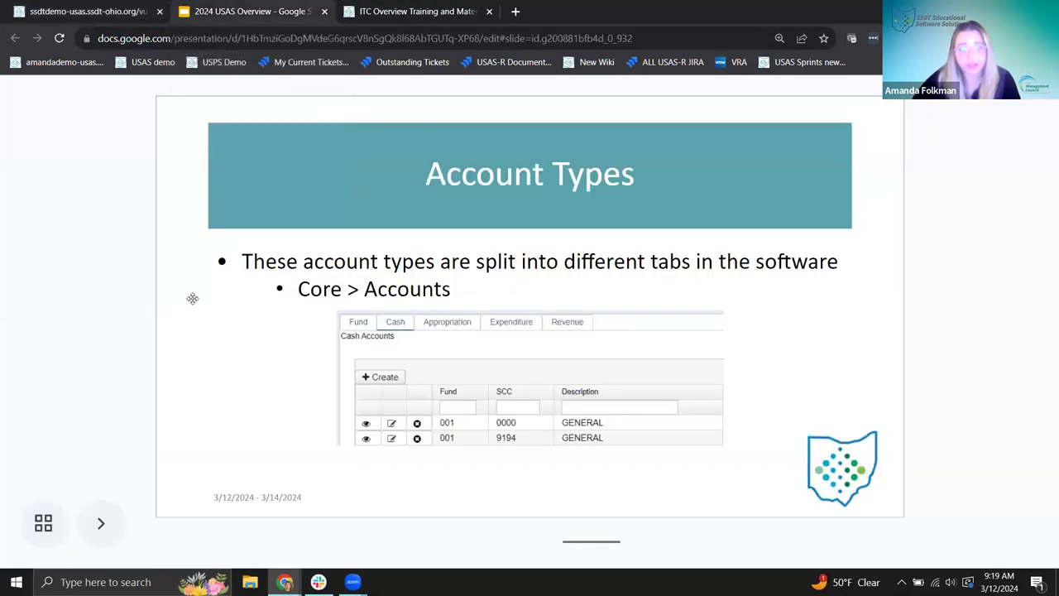
pyautogui.press('Right')
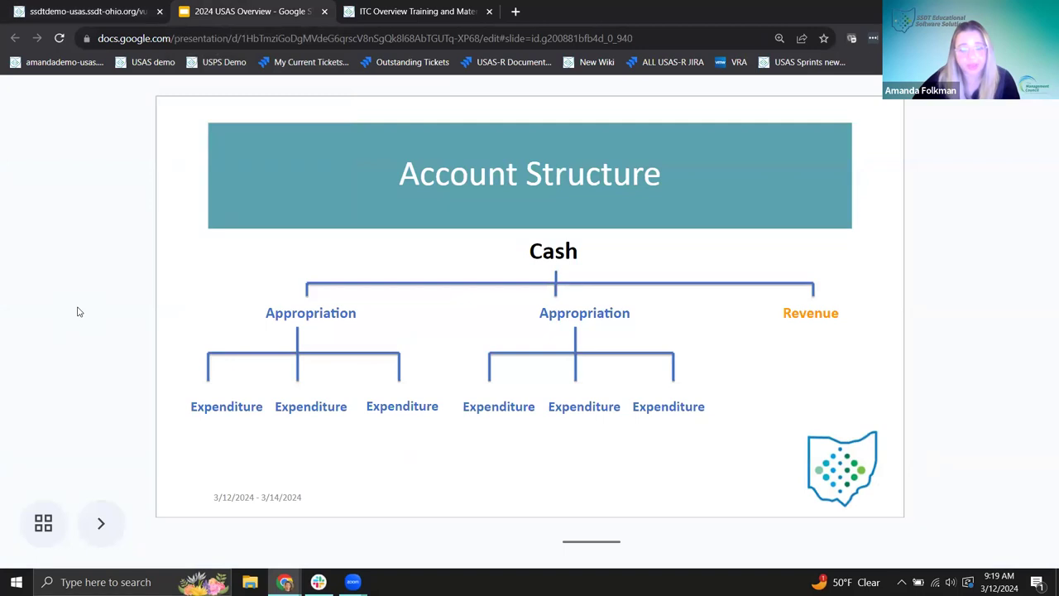
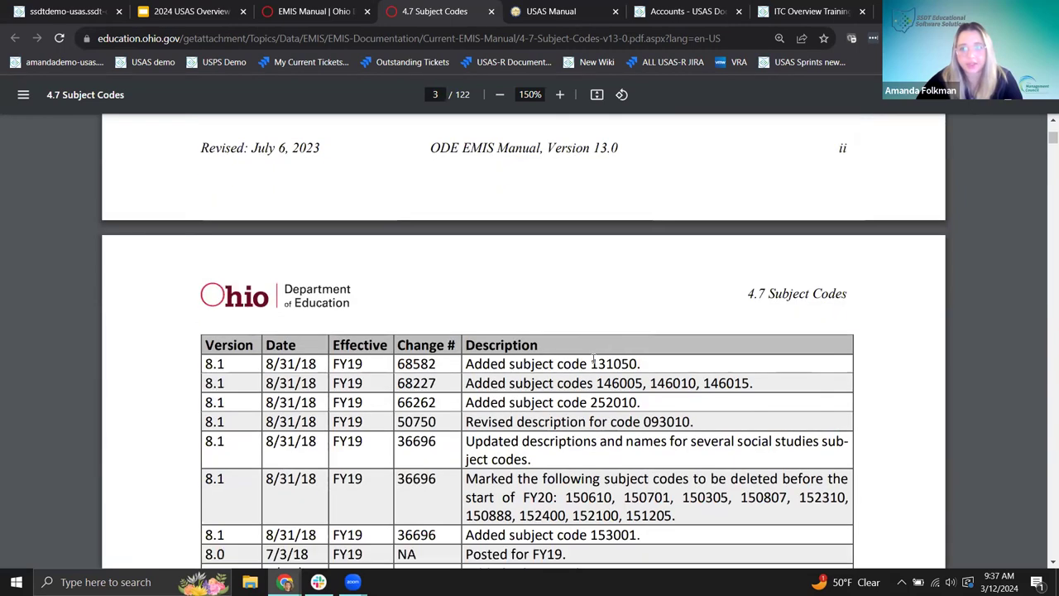
# Browse the 4.7 Subject Codes PDF past the revision history and table of contents to the Academic Content Areas section
pyautogui.scroll(-2, 593, 362)
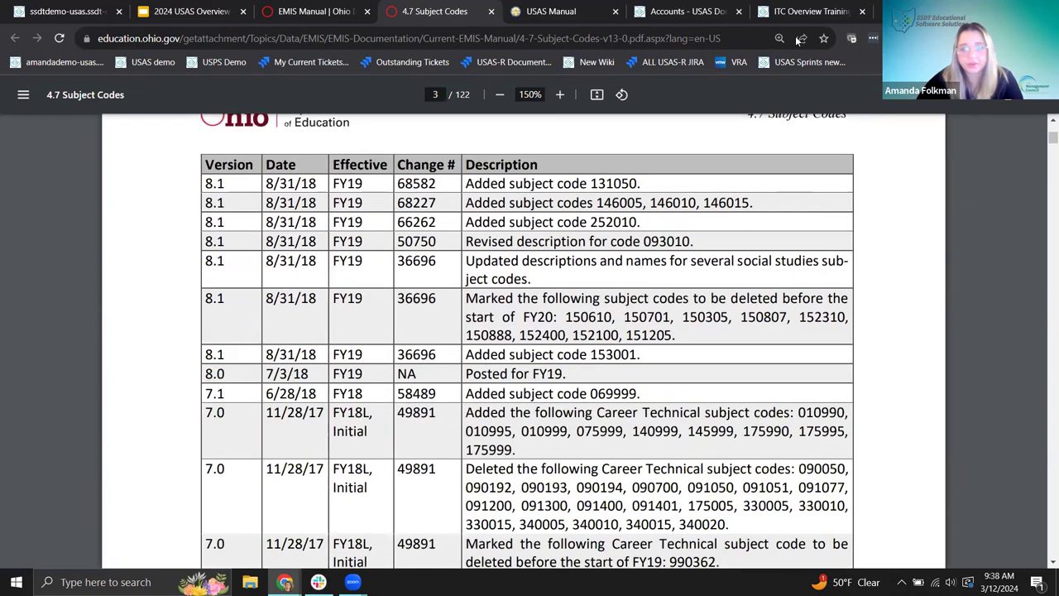
pyautogui.click(441, 97)
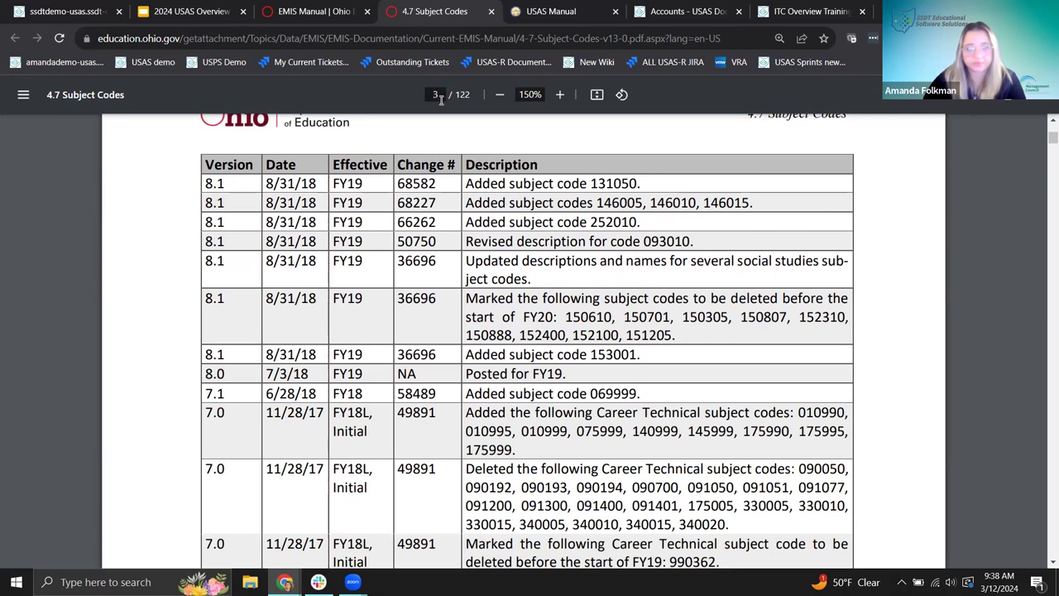
pyautogui.scroll(-5, 1043, 219)
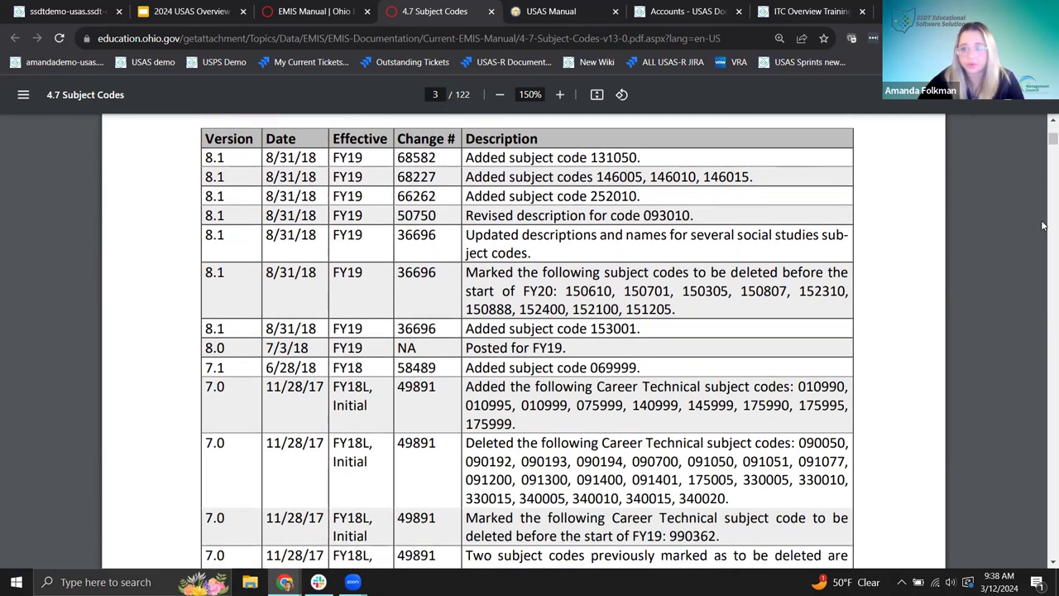
pyautogui.scroll(-12, 1043, 240)
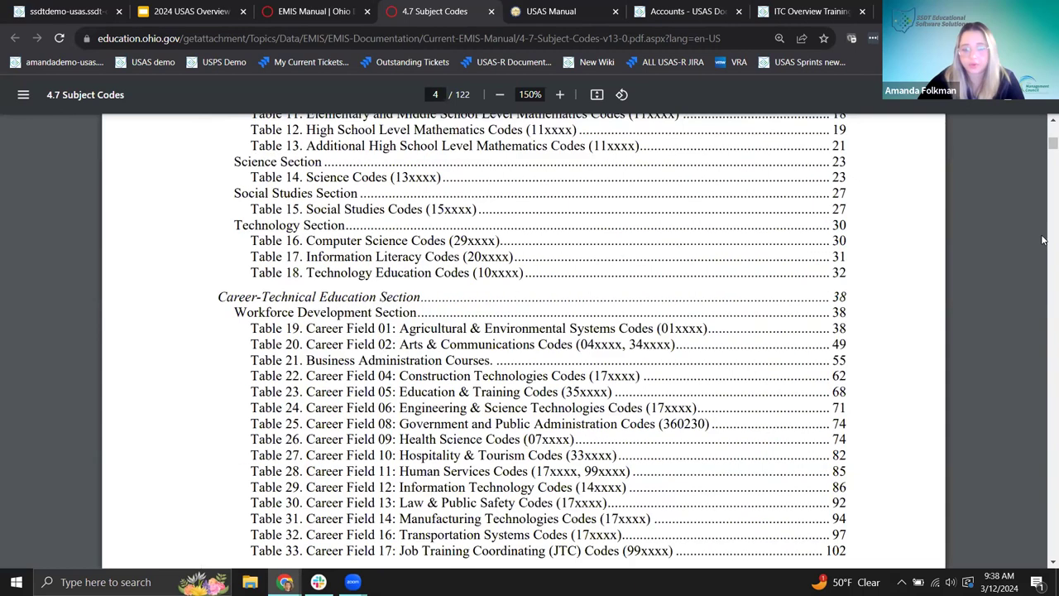
pyautogui.scroll(-15, 1043, 264)
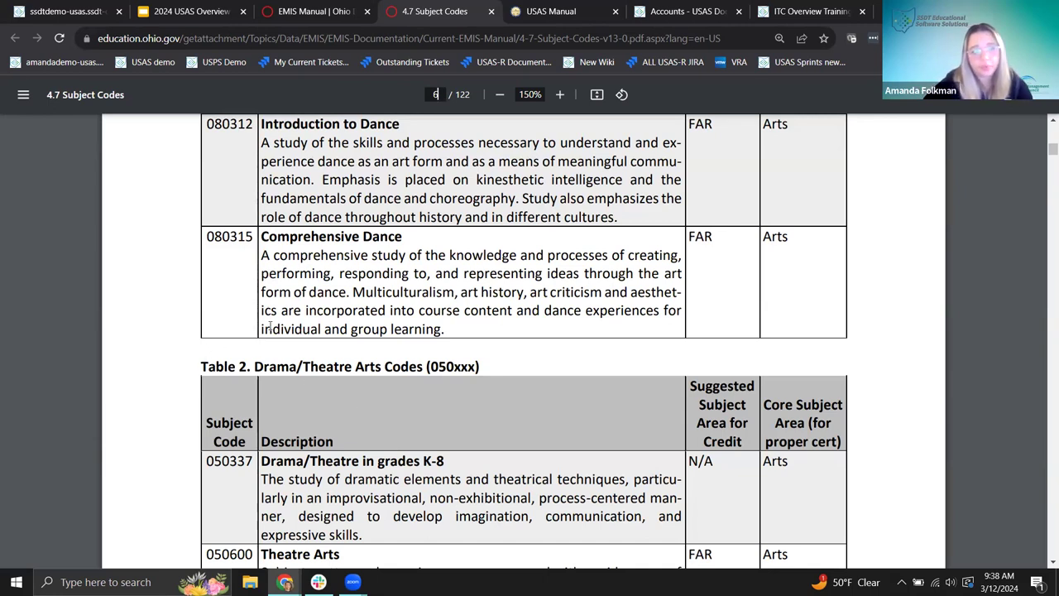
pyautogui.scroll(2, 271, 326)
pyautogui.scroll(1, 271, 326)
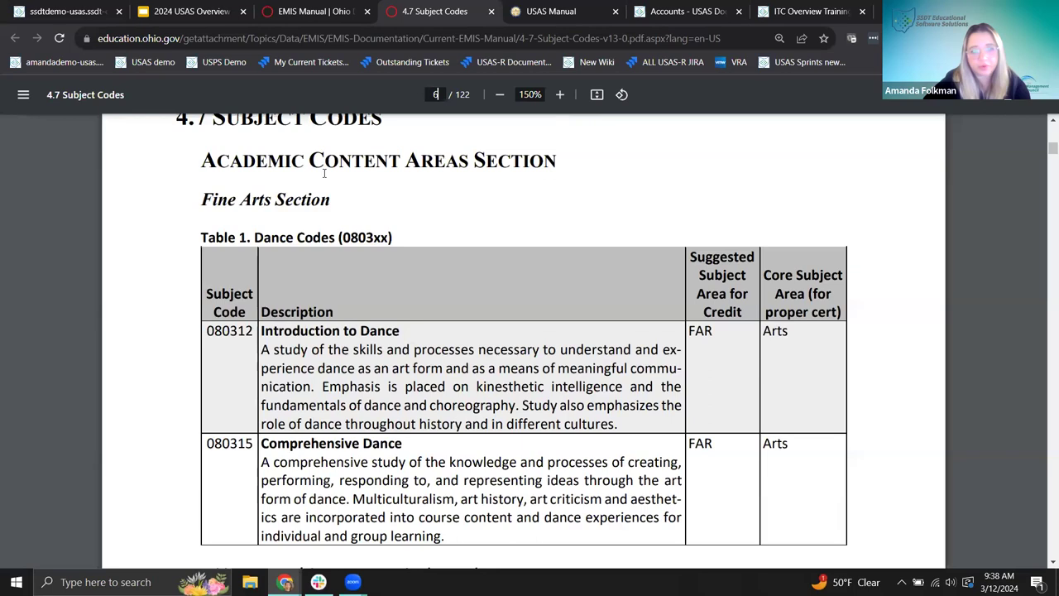
# Highlight the Academic Content Areas Section, Fine Arts Section and Table 1 Dance Codes headings one after another
pyautogui.moveTo(202, 163); pyautogui.dragTo(555, 162)
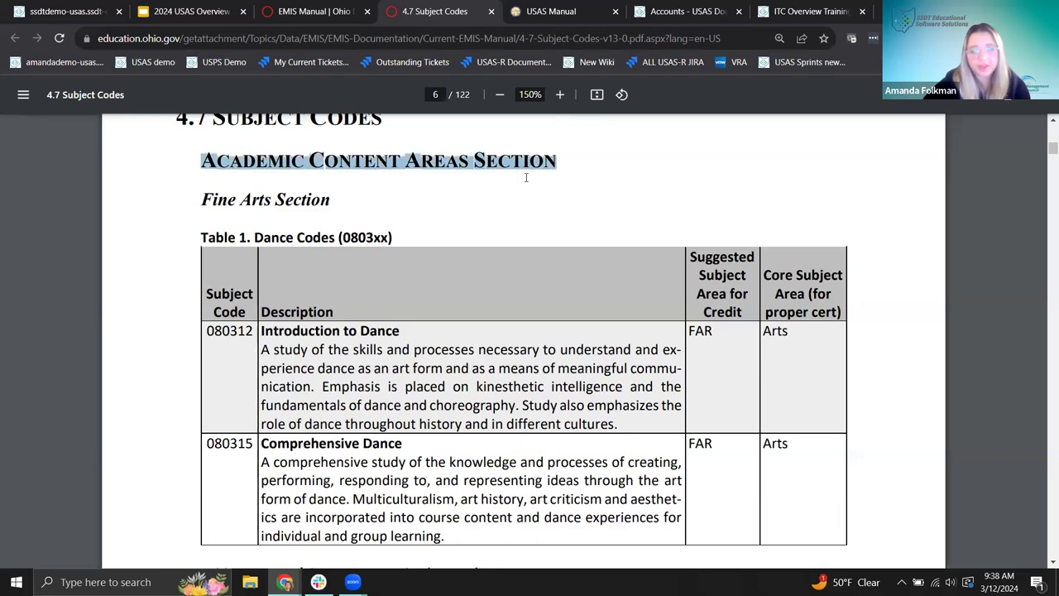
pyautogui.click(203, 203)
pyautogui.moveTo(203, 203); pyautogui.dragTo(330, 201)
pyautogui.moveTo(200, 237); pyautogui.dragTo(411, 239)
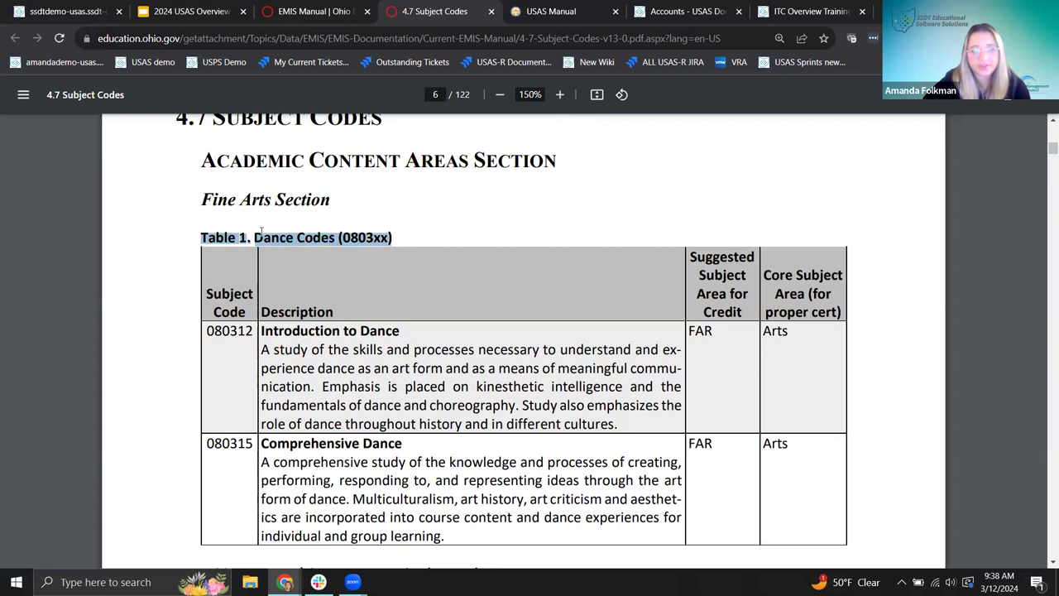
# Highlight the Table 2 Drama/Theatre Arts Codes title, its 050 prefix, and the digits 05 and 337 within subject code 050337
pyautogui.scroll(-3, 321, 240)
pyautogui.moveTo(254, 298); pyautogui.dragTo(428, 298)
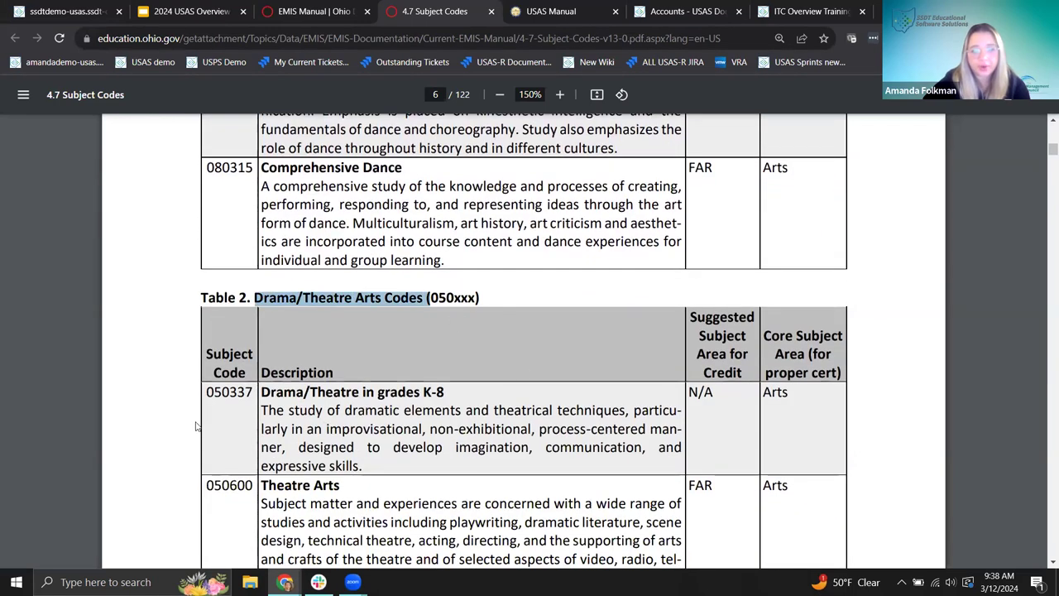
pyautogui.scroll(-2, 295, 385)
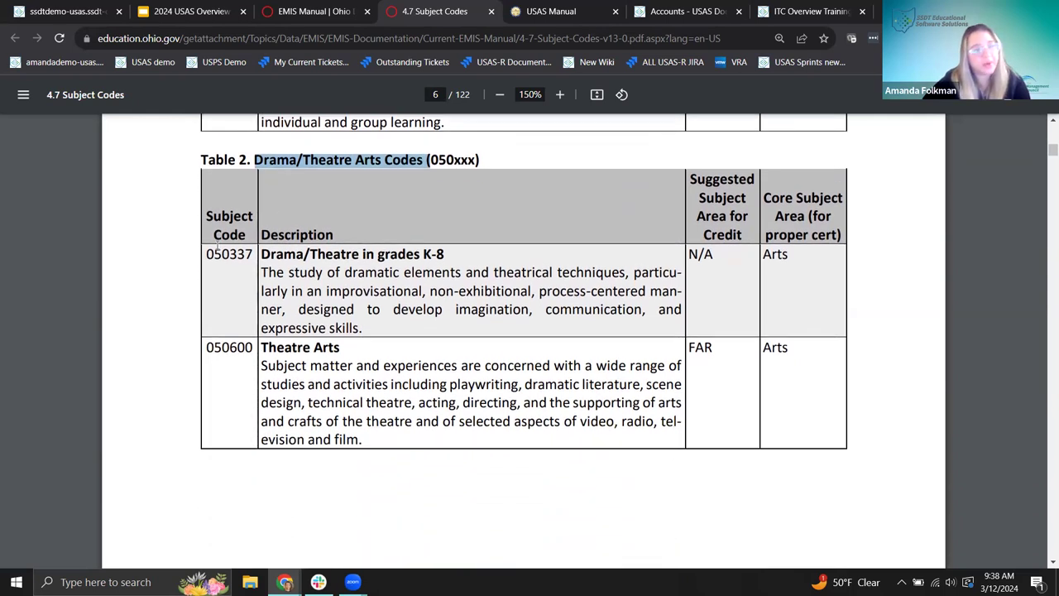
pyautogui.moveTo(207, 254)
pyautogui.mouseDown()
pyautogui.moveTo(232, 255)
pyautogui.moveTo(221, 255)
pyautogui.mouseUp()
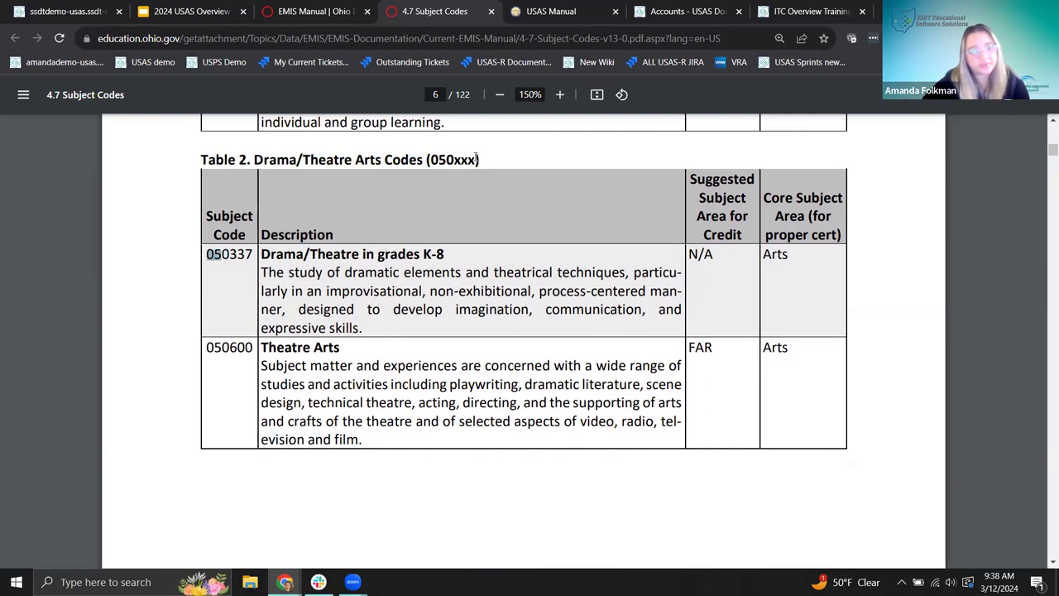
pyautogui.moveTo(430, 159); pyautogui.dragTo(454, 160)
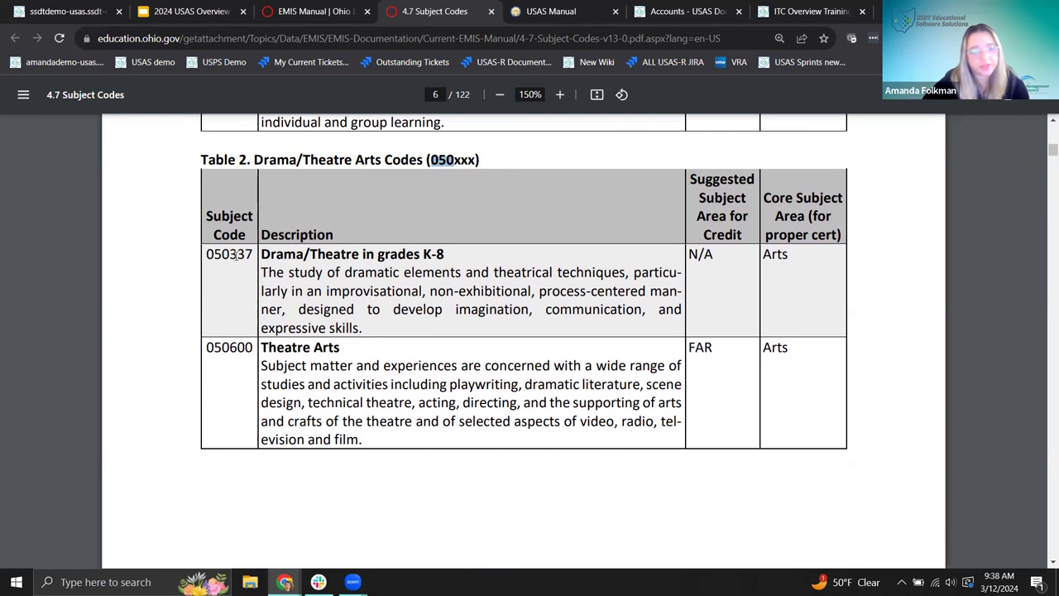
pyautogui.moveTo(229, 254); pyautogui.dragTo(256, 263)
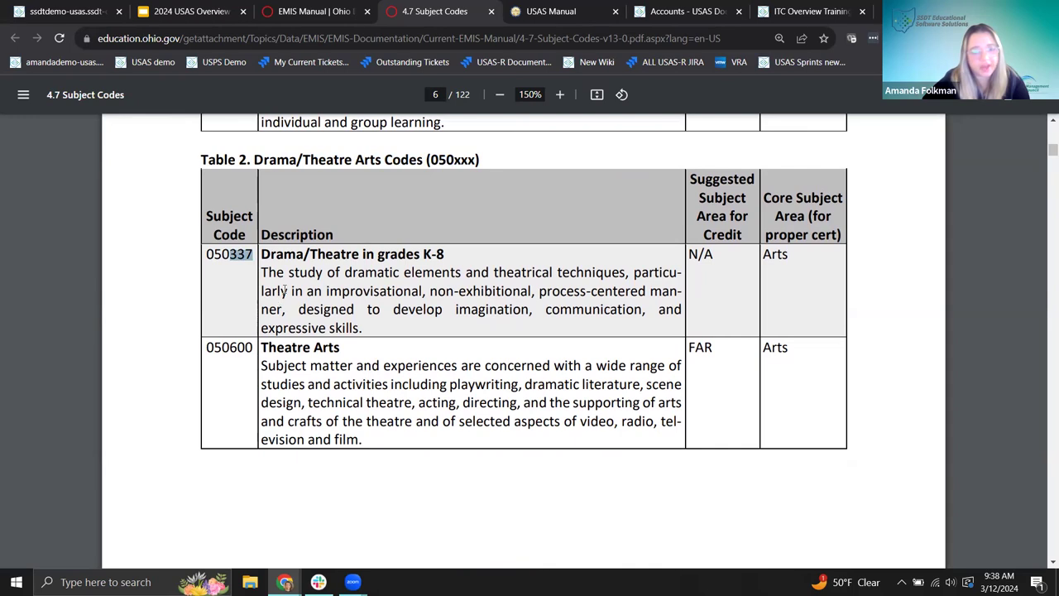
# Highlight the Drama/Theatre Arts title and the description openings for Drama/Theatre in grades K-8 and Theatre Arts
pyautogui.moveTo(254, 160); pyautogui.dragTo(400, 166)
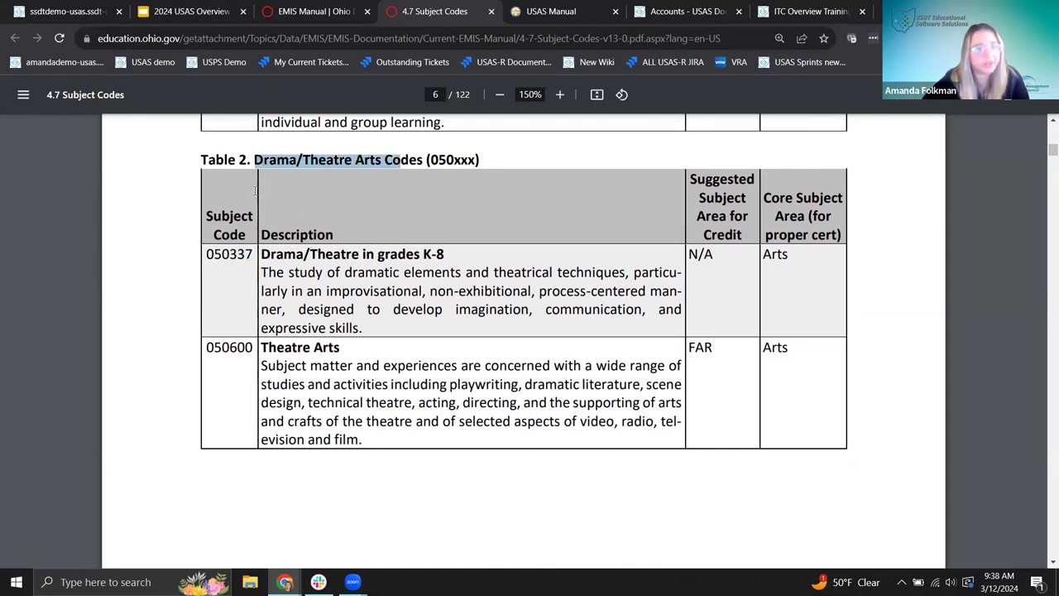
pyautogui.moveTo(262, 254); pyautogui.dragTo(488, 273)
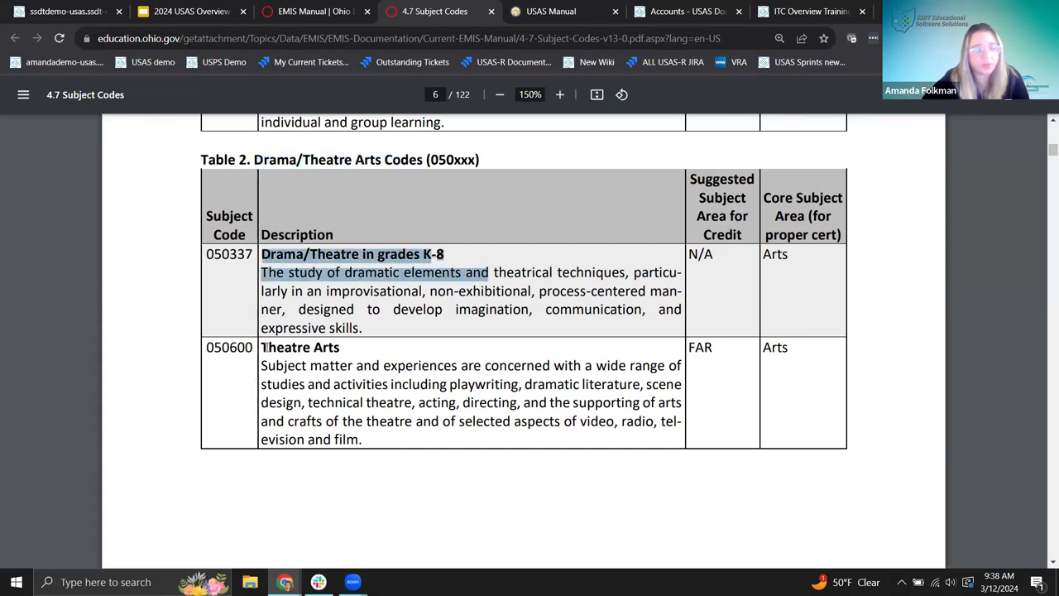
pyautogui.moveTo(262, 346); pyautogui.dragTo(380, 366)
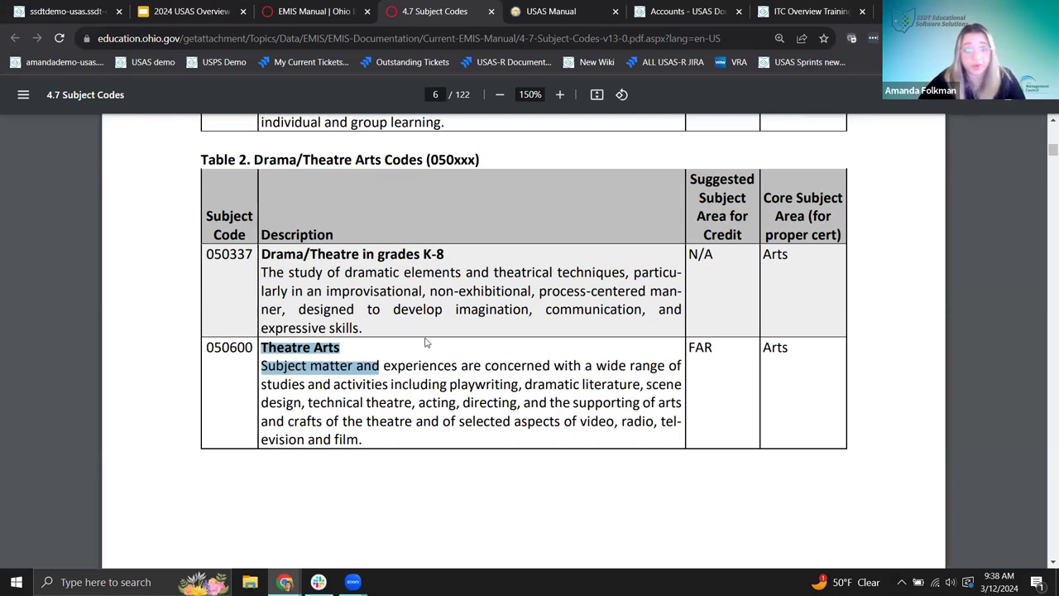
# Highlight the 12 prefix in the Table 3 Music Codes title and in code 122000, and return to the Google Slides Account Code Dimensions slide
pyautogui.scroll(-3, 426, 341)
pyautogui.scroll(-4, 426, 342)
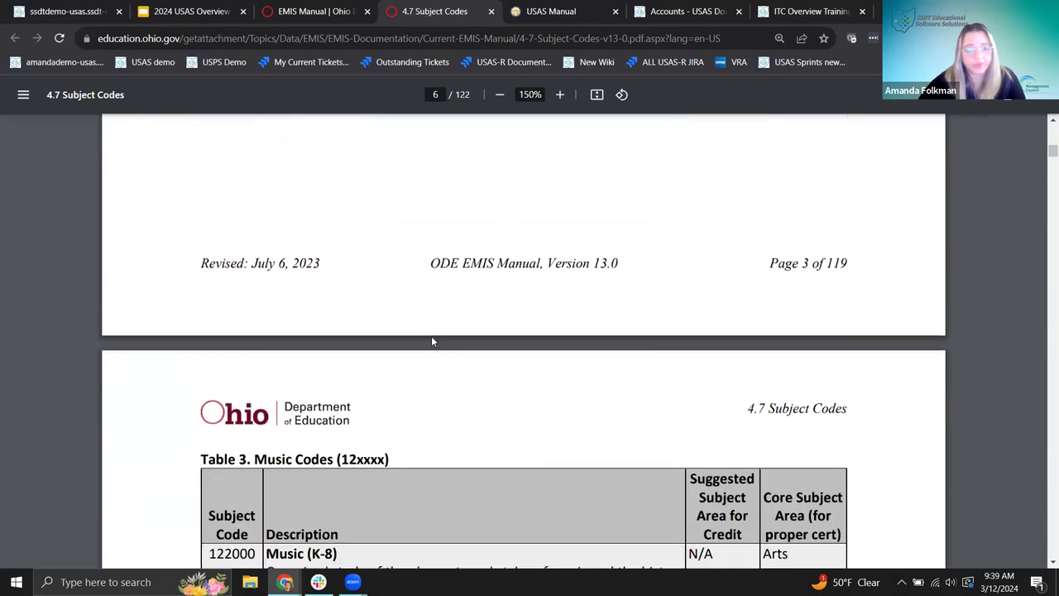
pyautogui.scroll(-3, 431, 342)
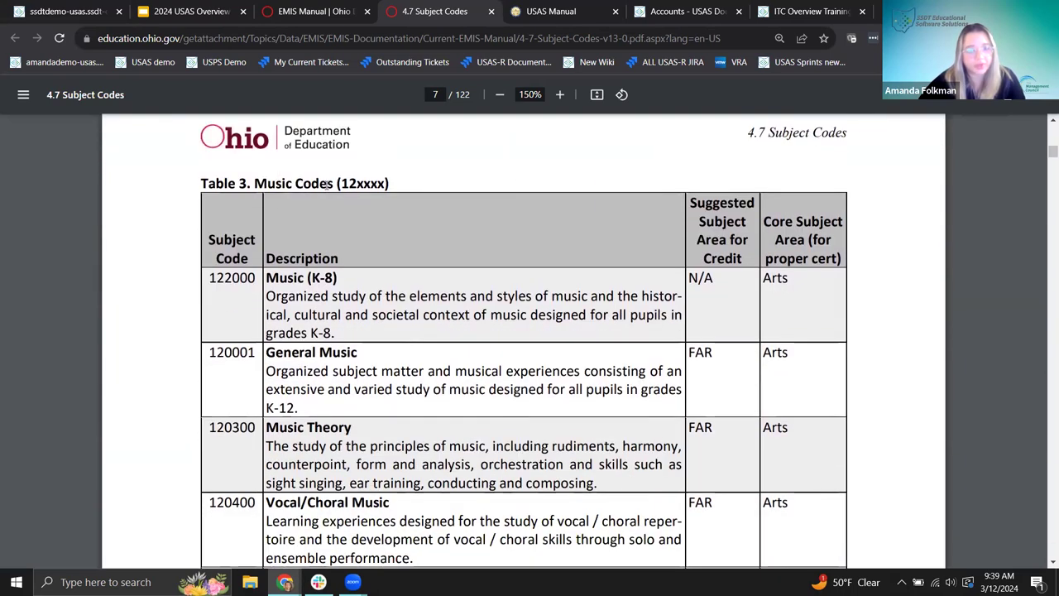
pyautogui.moveTo(341, 184); pyautogui.dragTo(356, 184)
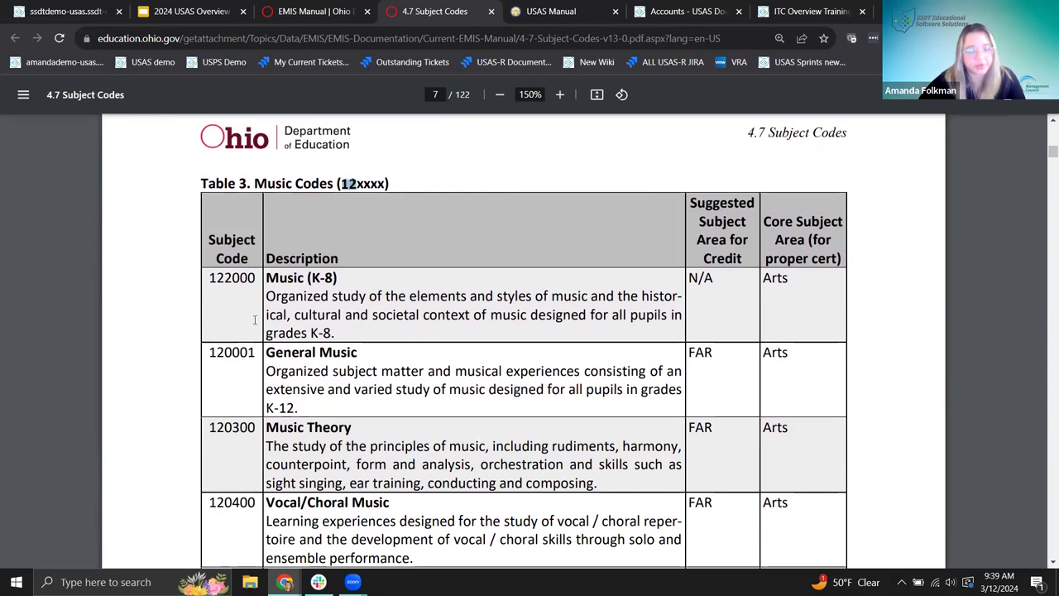
pyautogui.moveTo(210, 278); pyautogui.dragTo(230, 288)
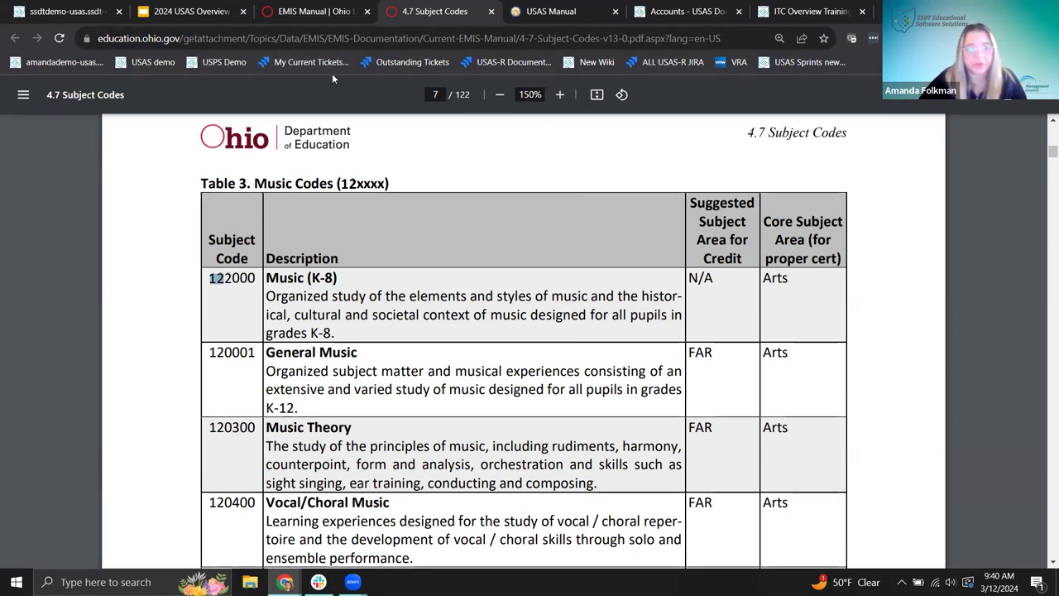
pyautogui.click(190, 11)
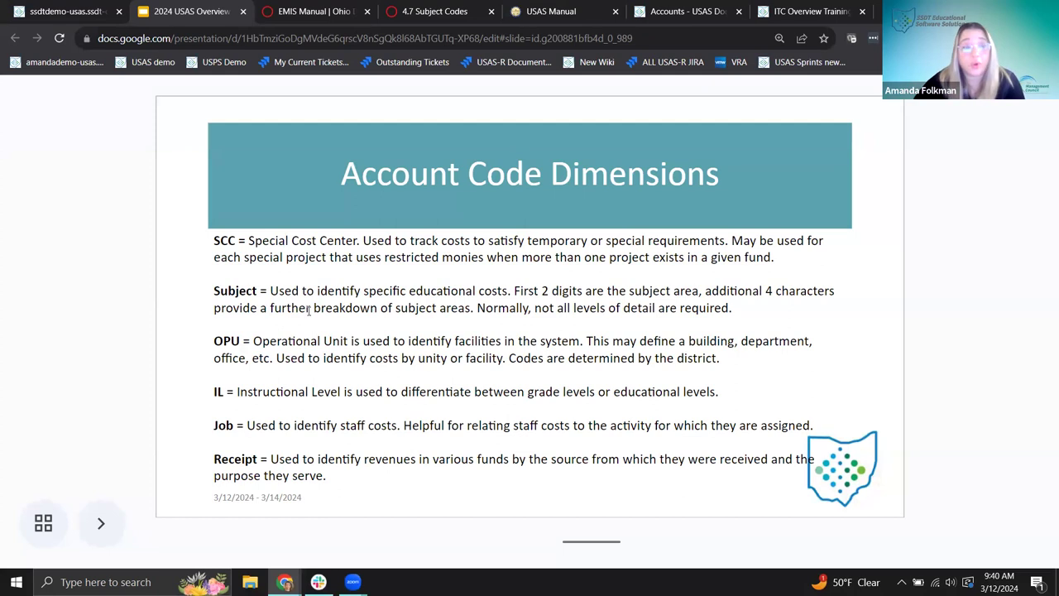
# Switch to USAS, examine the OPU codes, descriptions and IRN numbers, and return to the Account Code Dimensions slide
pyautogui.click(69, 15)
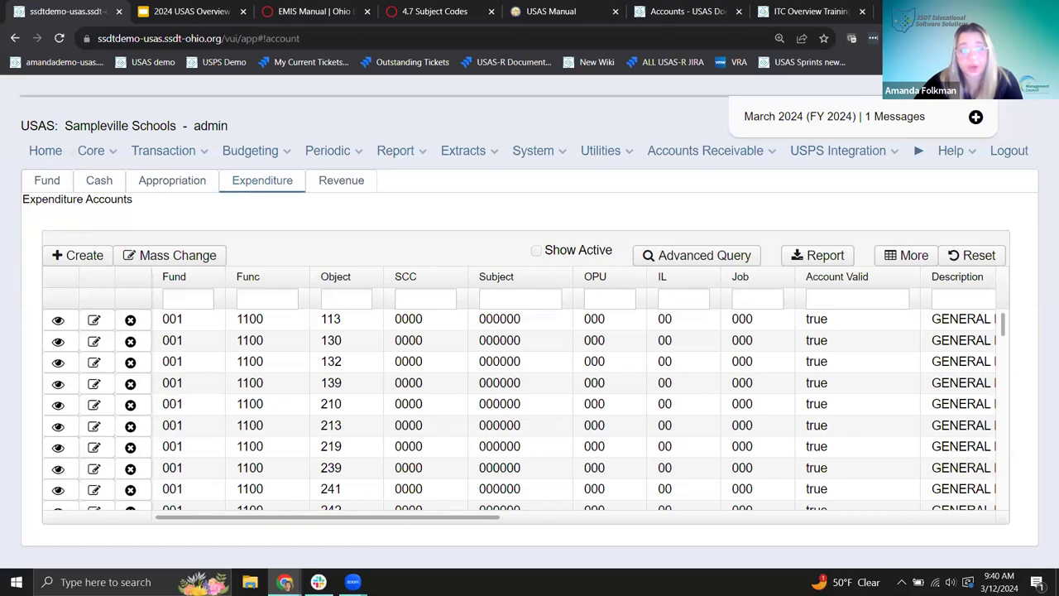
pyautogui.click(89, 153)
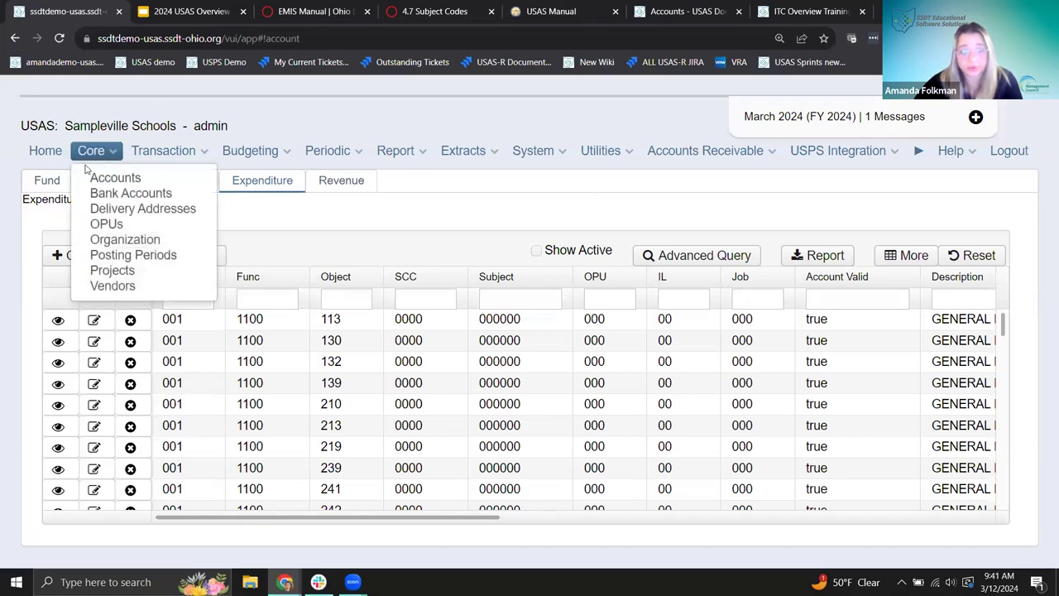
pyautogui.click(107, 225)
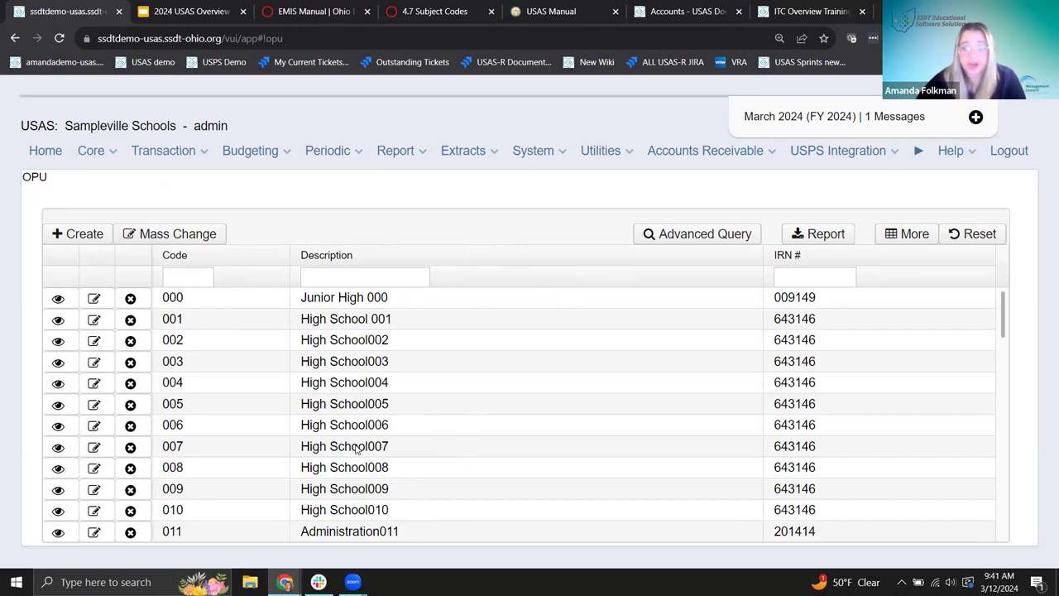
pyautogui.scroll(-1, 356, 448)
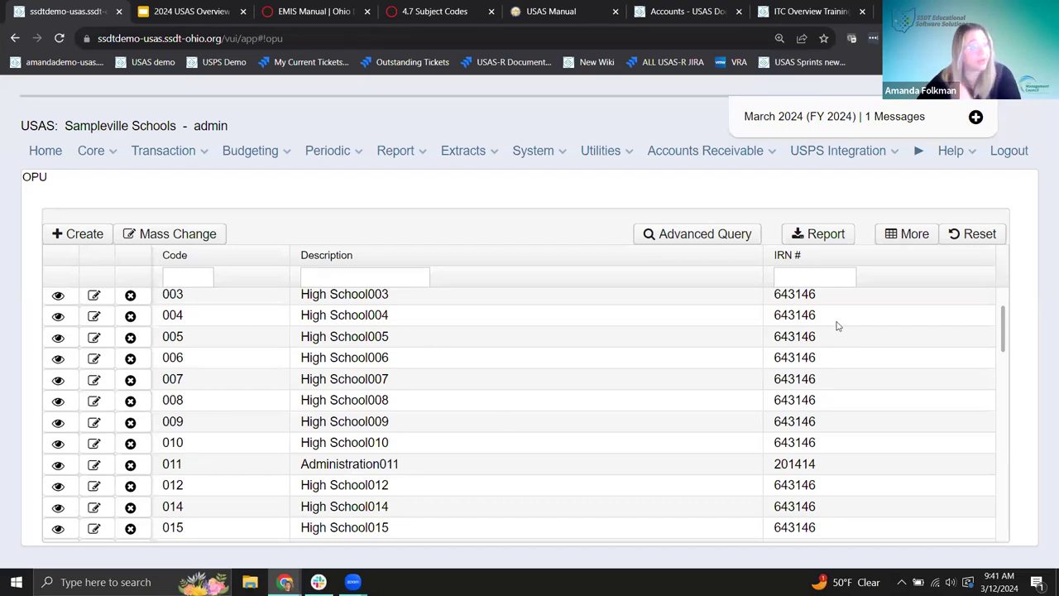
pyautogui.scroll(-5, 697, 354)
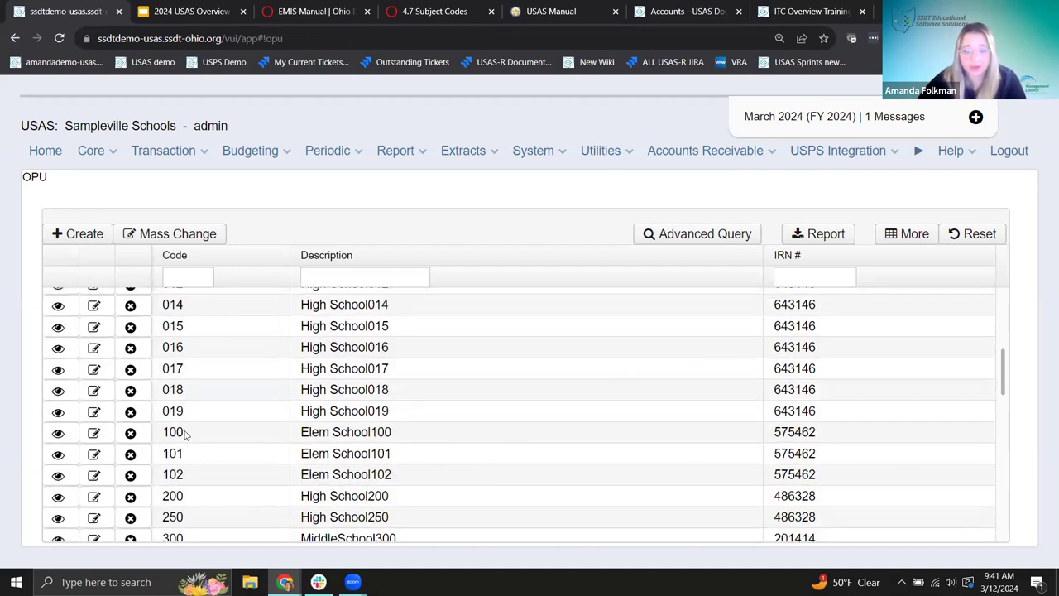
pyautogui.scroll(-1, 208, 469)
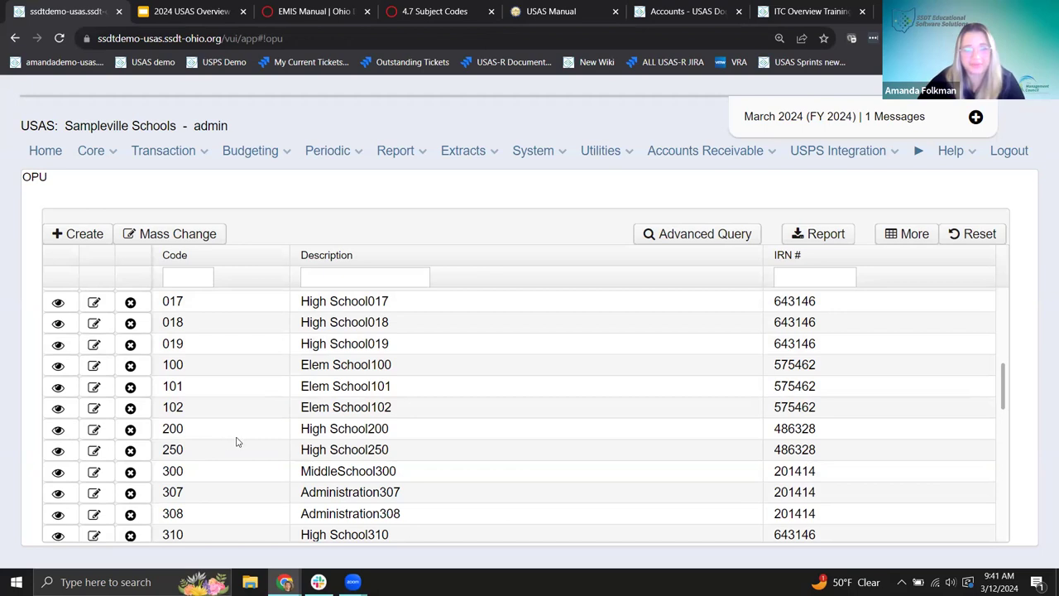
pyautogui.scroll(-3, 237, 441)
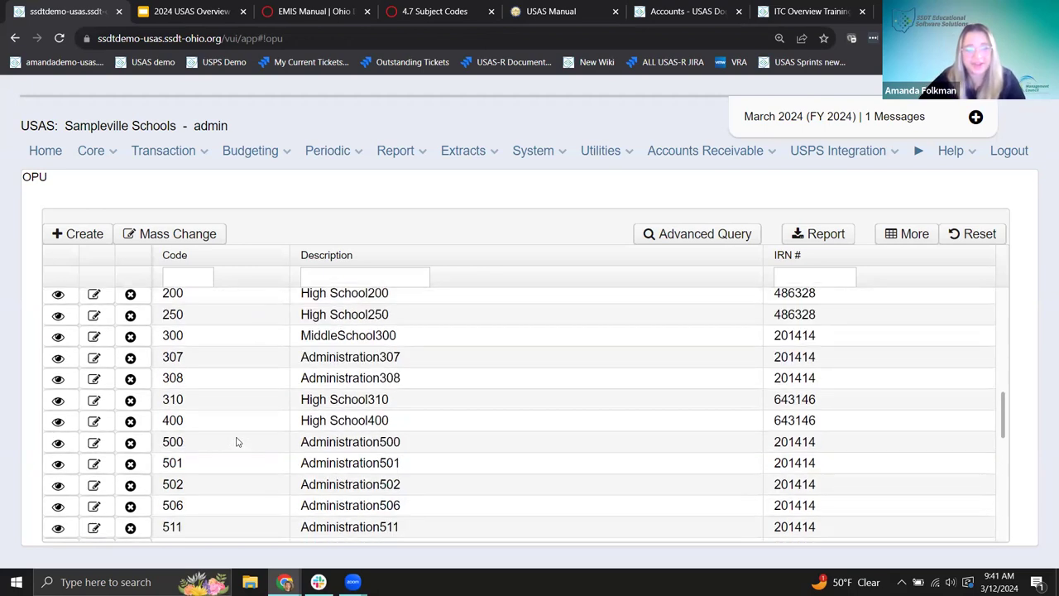
pyautogui.scroll(-1, 237, 441)
pyautogui.scroll(-1, 225, 480)
pyautogui.scroll(10, 237, 489)
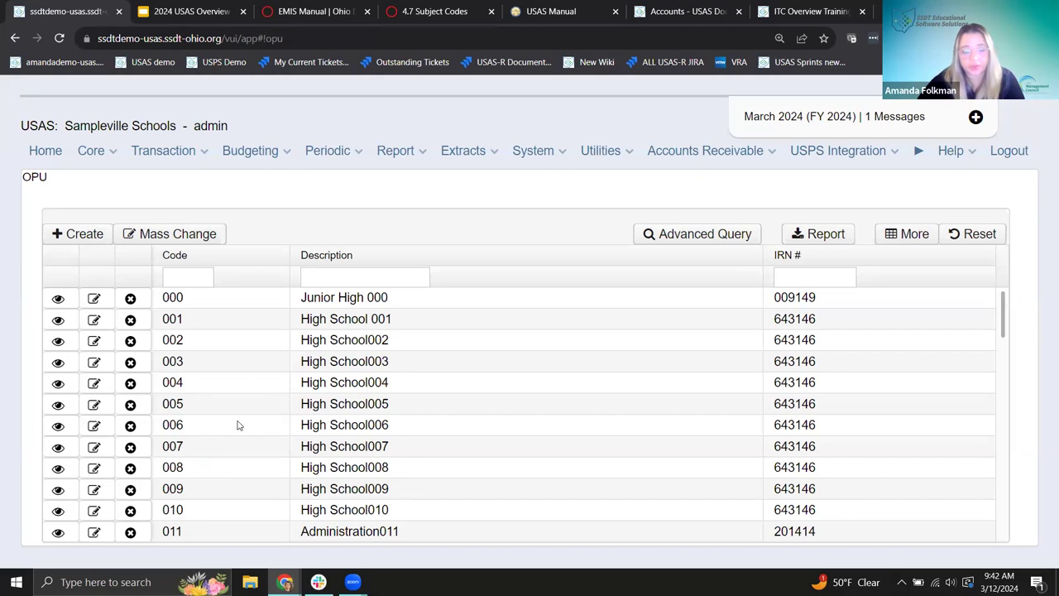
pyautogui.click(161, 12)
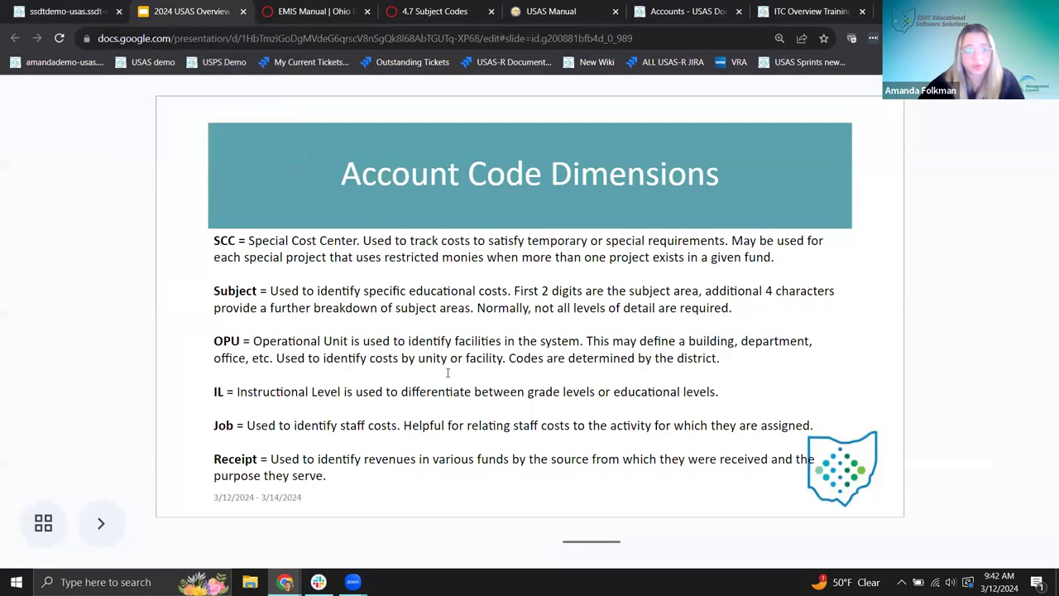
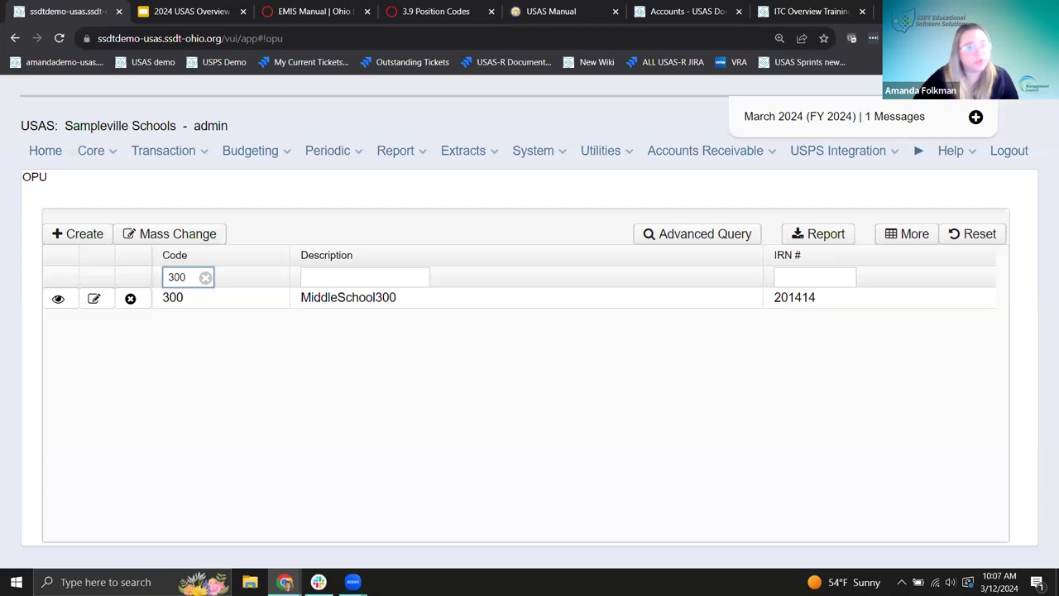
# Filter the expenditure accounts to fund 300 and SCC 9534, and move the Description column to the front of the grid
pyautogui.click(89, 152)
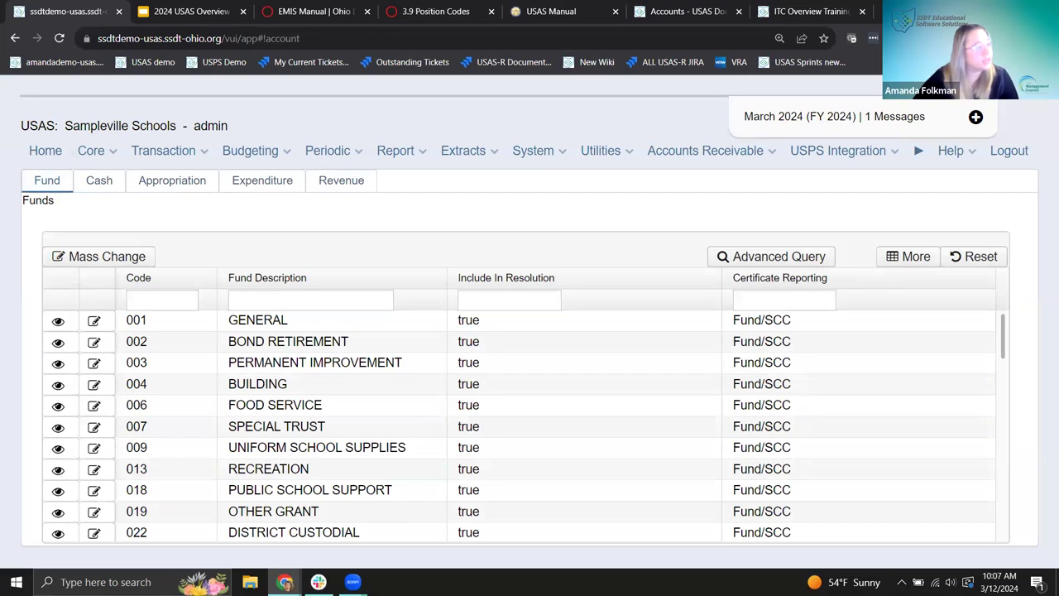
pyautogui.click(256, 185)
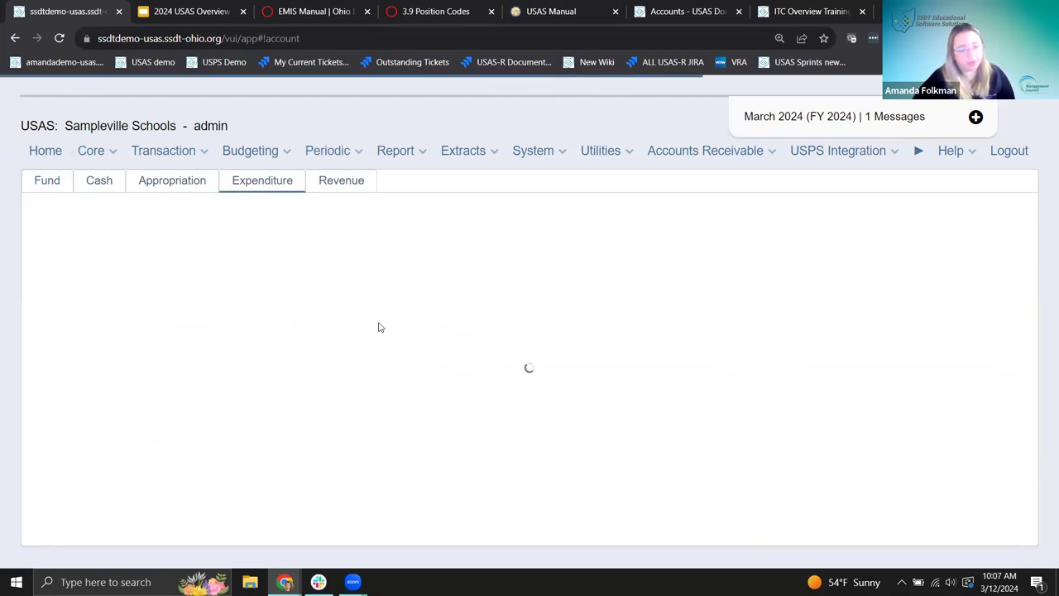
pyautogui.click(185, 298)
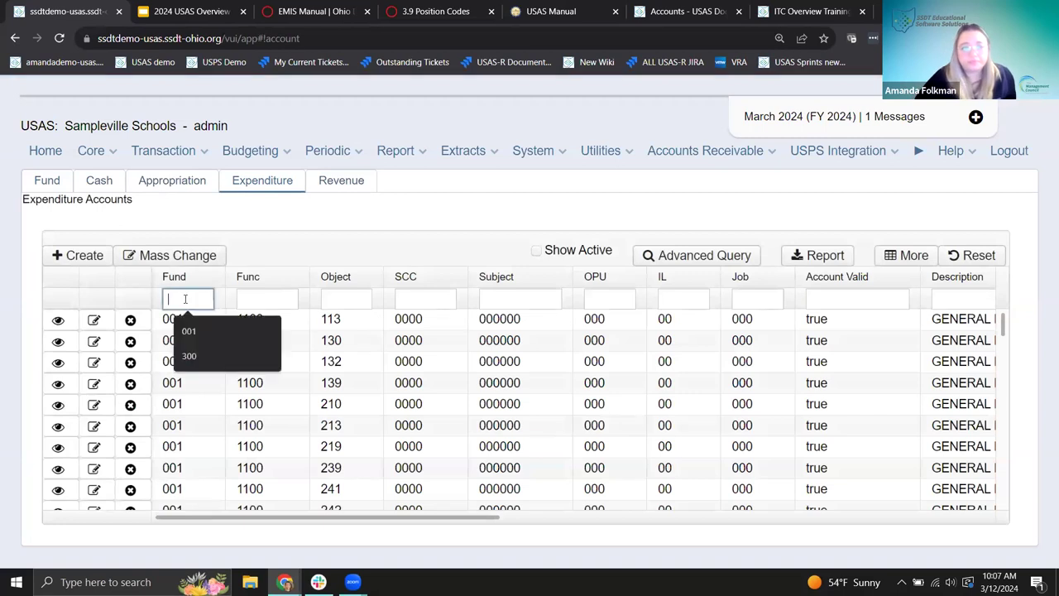
pyautogui.write('3')
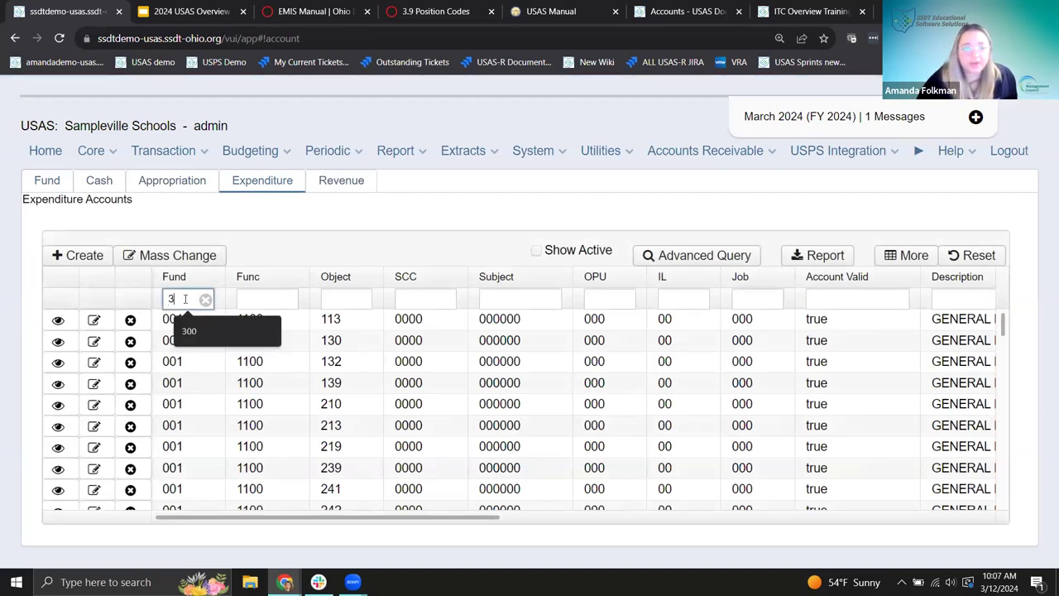
pyautogui.write('00')
pyautogui.press('Tab')
pyautogui.press('Tab')
pyautogui.press('Tab')
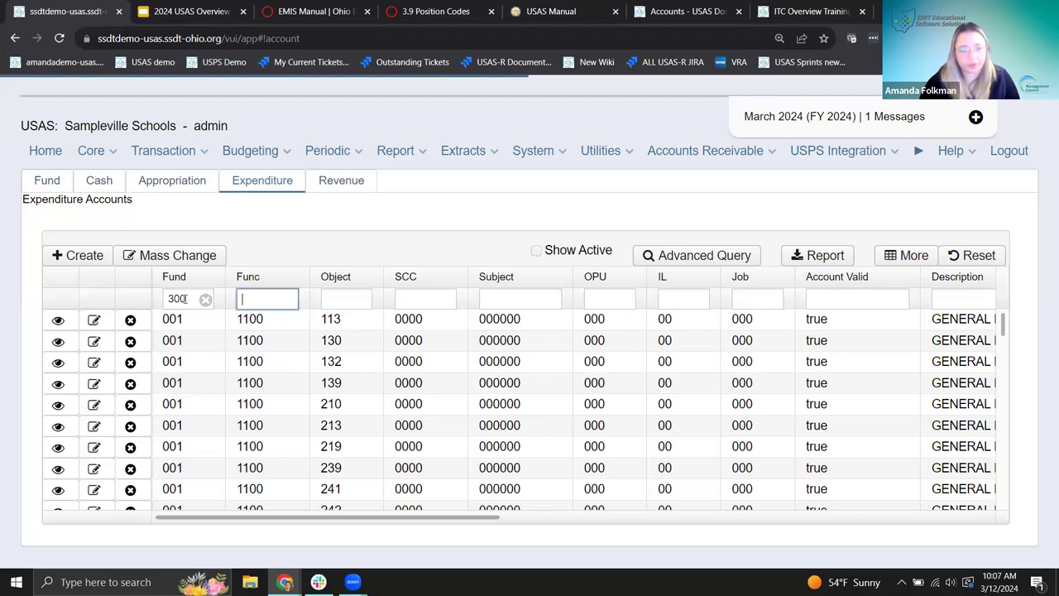
pyautogui.write('9')
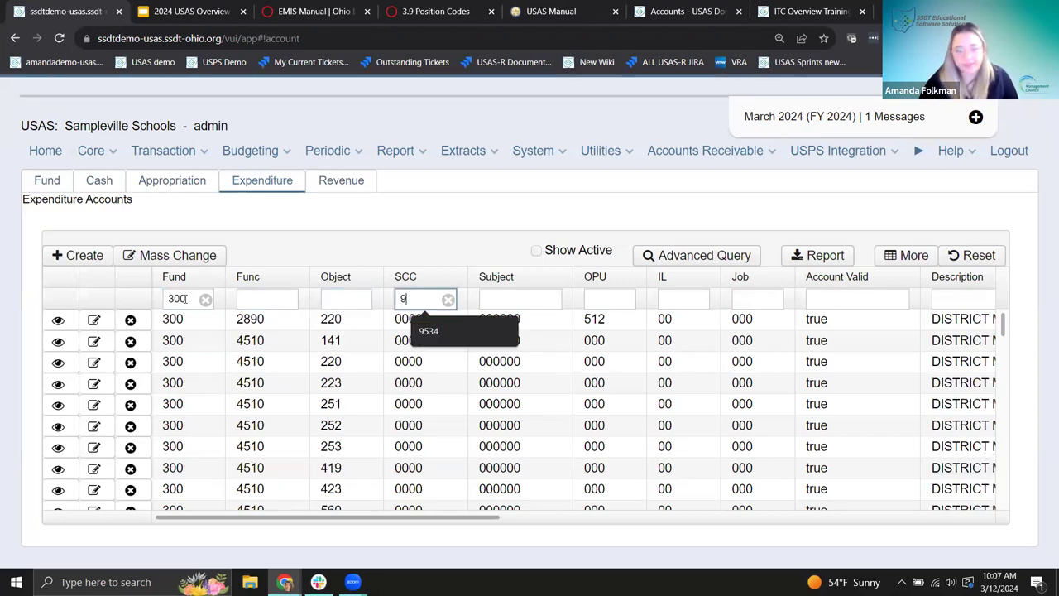
pyautogui.write('534')
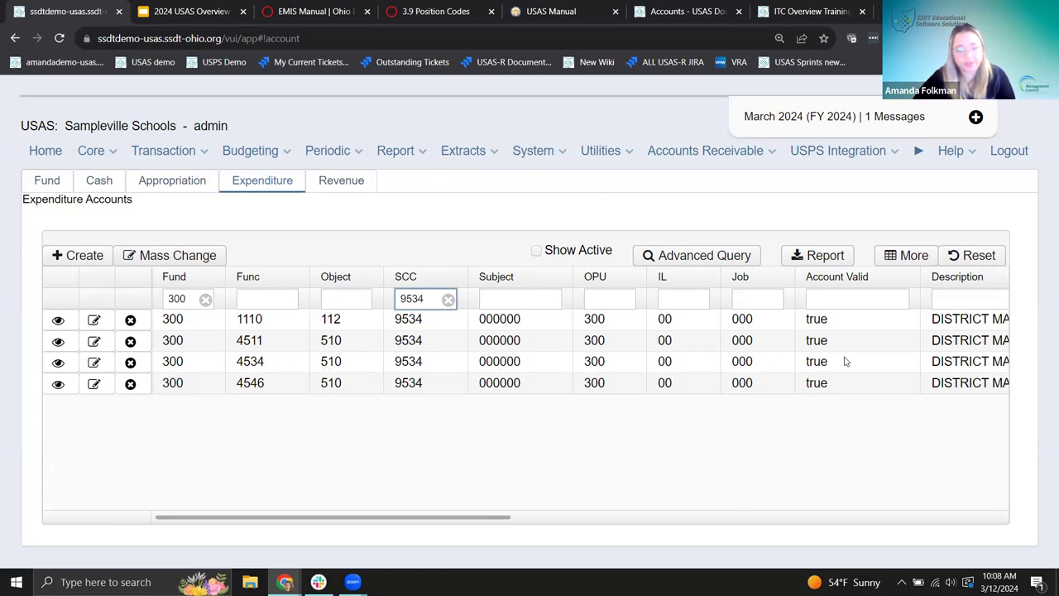
pyautogui.moveTo(922, 279)
pyautogui.mouseDown()
pyautogui.moveTo(848, 273)
pyautogui.moveTo(67, 321)
pyautogui.moveTo(153, 289)
pyautogui.mouseUp()
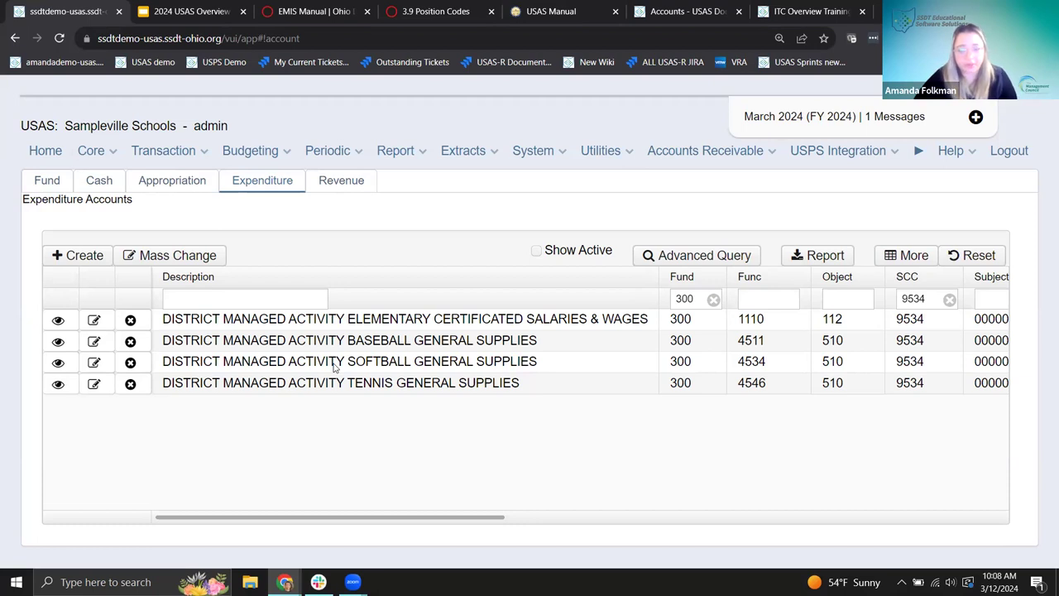
# Filter the revenue accounts to fund 300 and SCC 9534
pyautogui.click(352, 187)
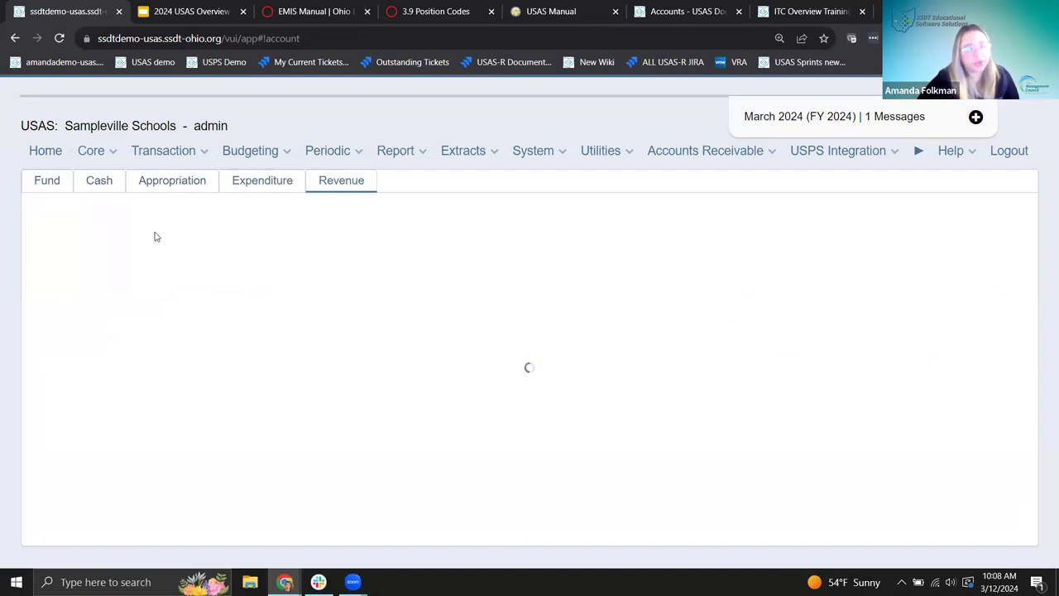
pyautogui.click(187, 300)
pyautogui.write('300')
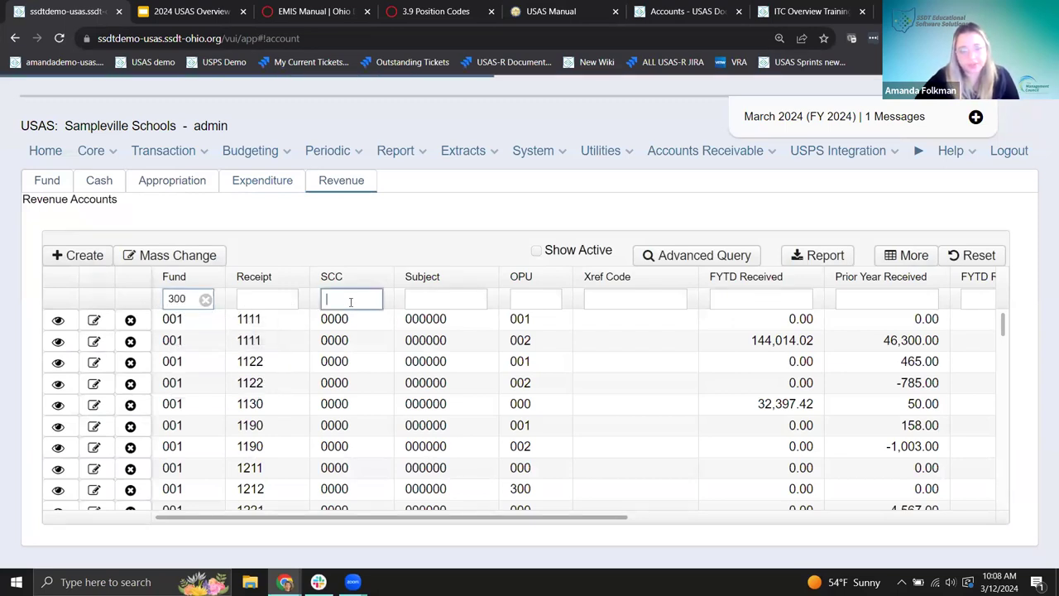
pyautogui.click(355, 302)
pyautogui.write('9534')
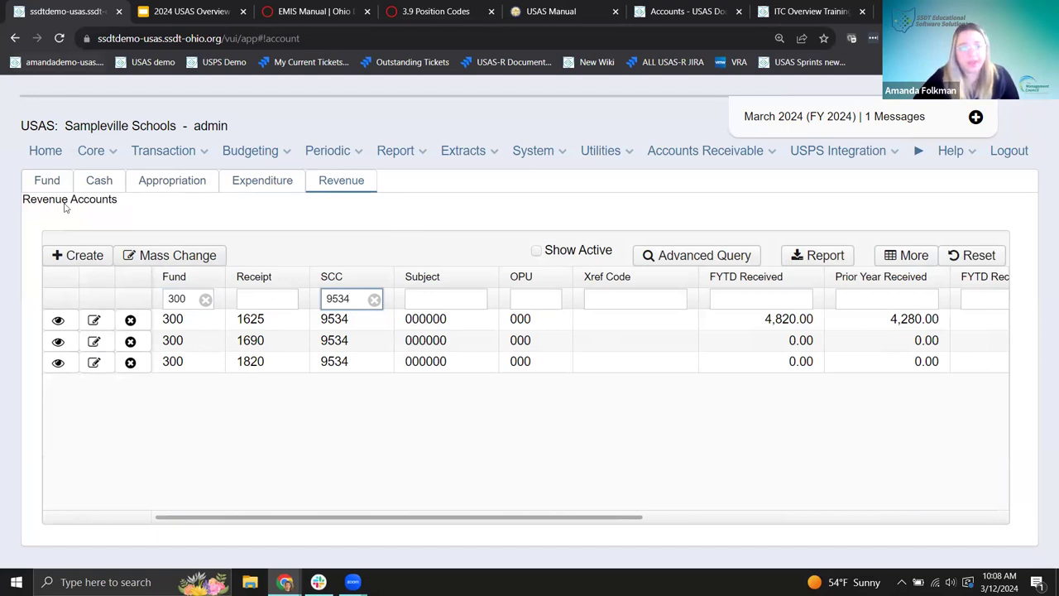
# Start a new expenditure account with fund 300 and function 1210
pyautogui.click(263, 190)
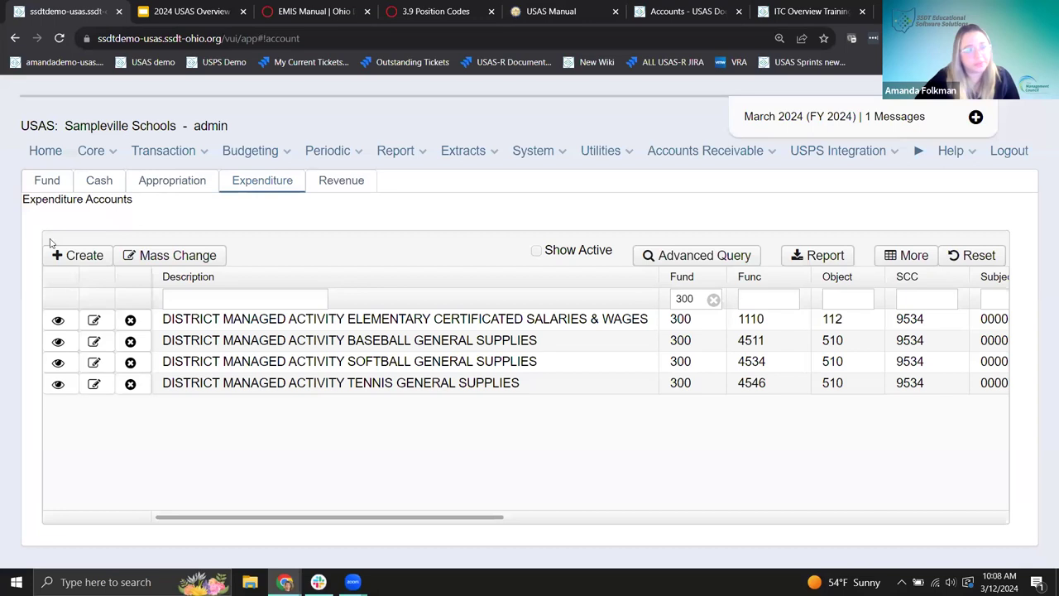
pyautogui.click(73, 258)
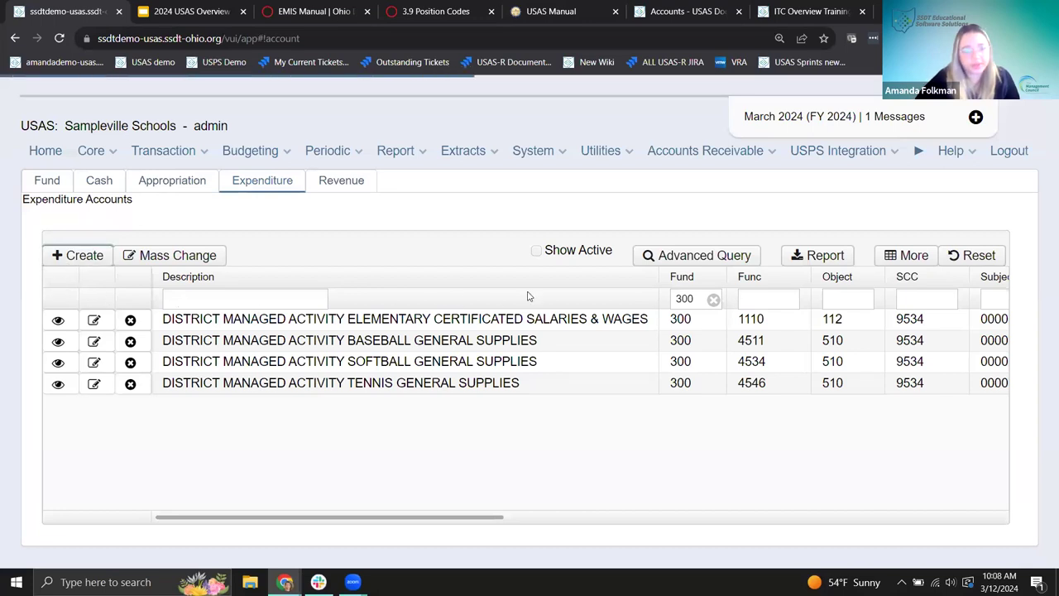
pyautogui.click(344, 84)
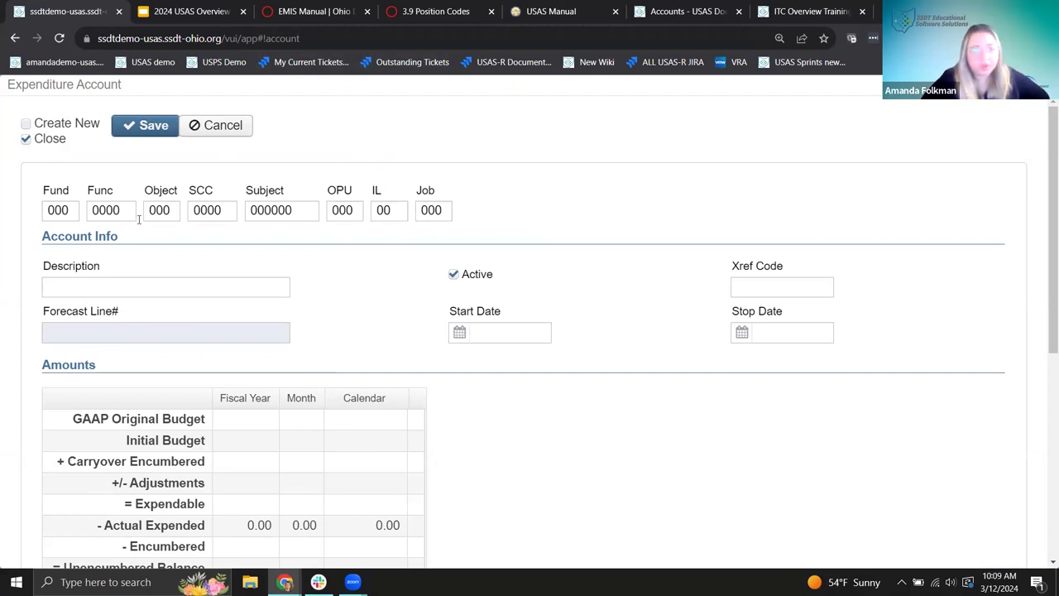
pyautogui.doubleClick(66, 214)
pyautogui.write('300')
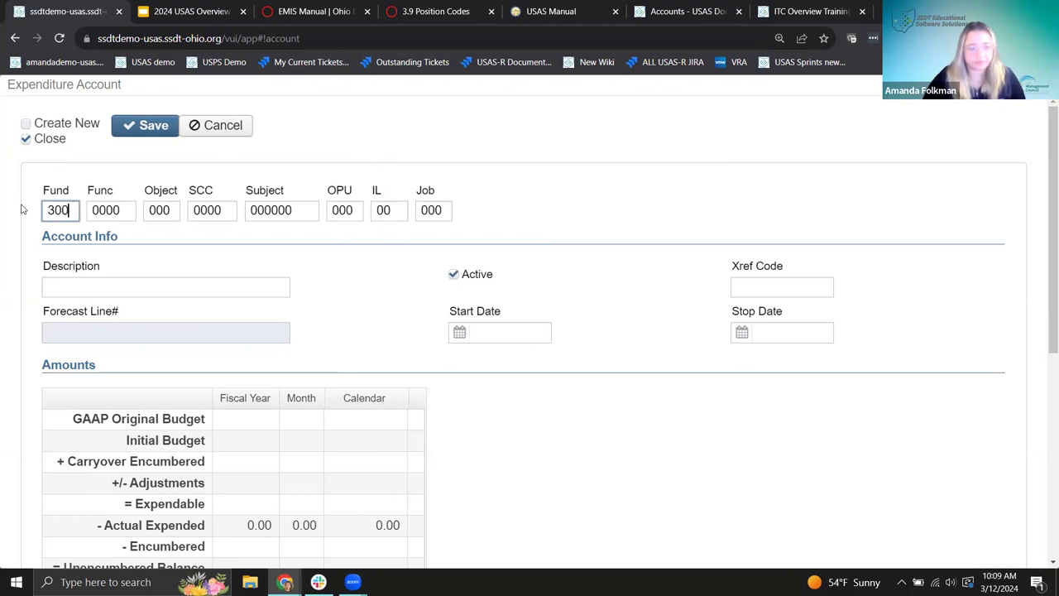
pyautogui.press('Tab')
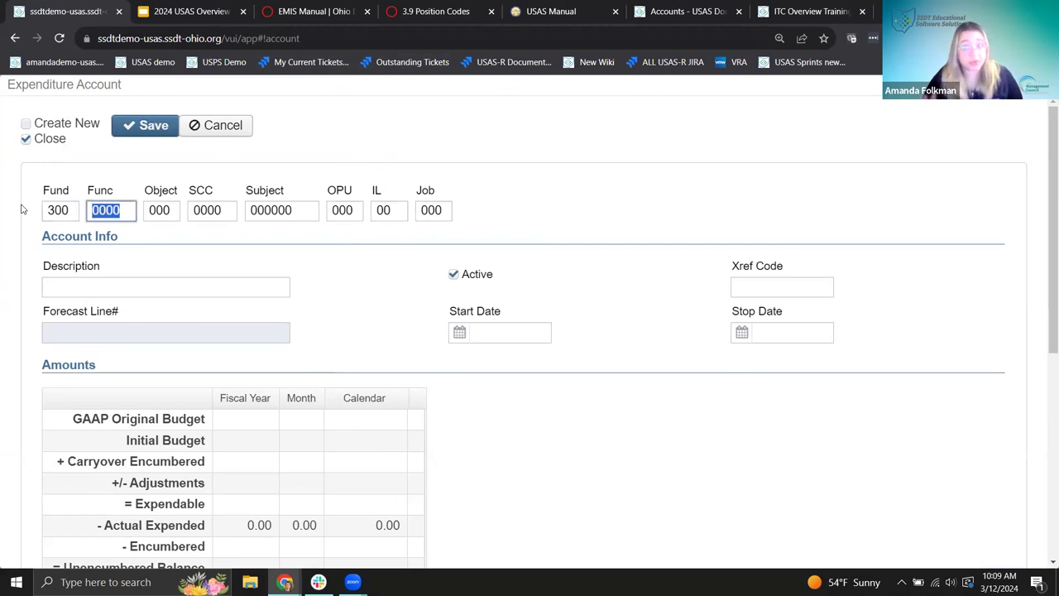
pyautogui.write('12140')
pyautogui.press('BackSpace')
pyautogui.press('BackSpace')
pyautogui.write('0')
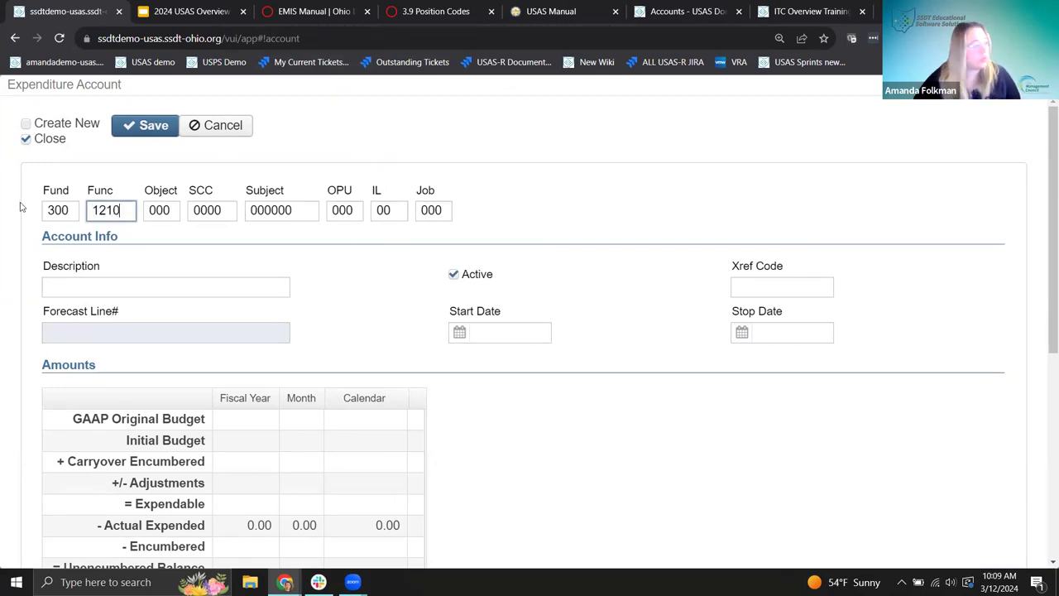
# Set the new expenditure account's object to 111, SCC to 9534 and OPU to 300, keeping the default subject code
pyautogui.press('Tab')
pyautogui.write('111')
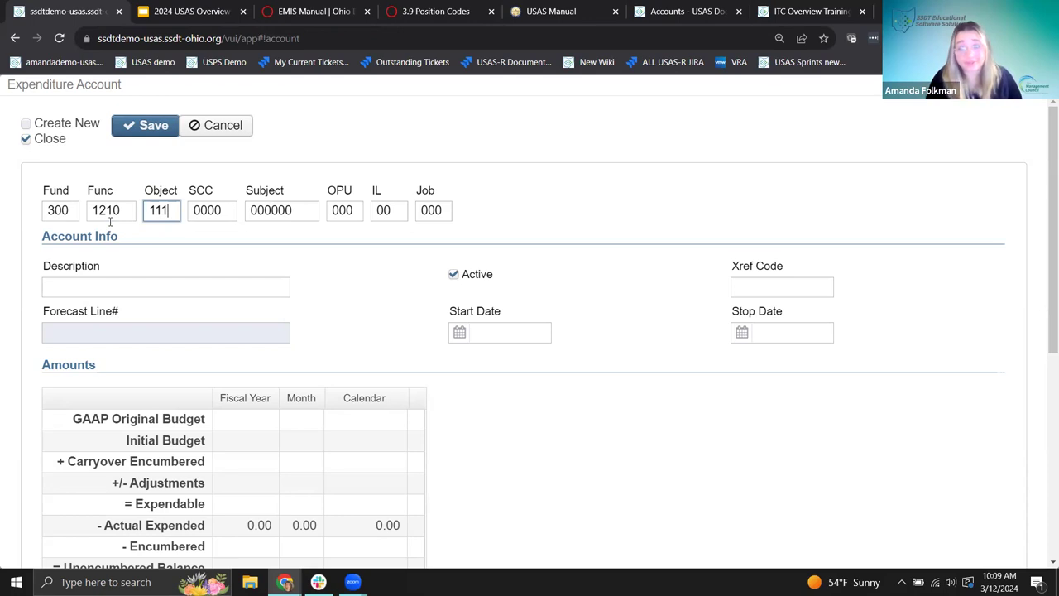
pyautogui.press('Tab')
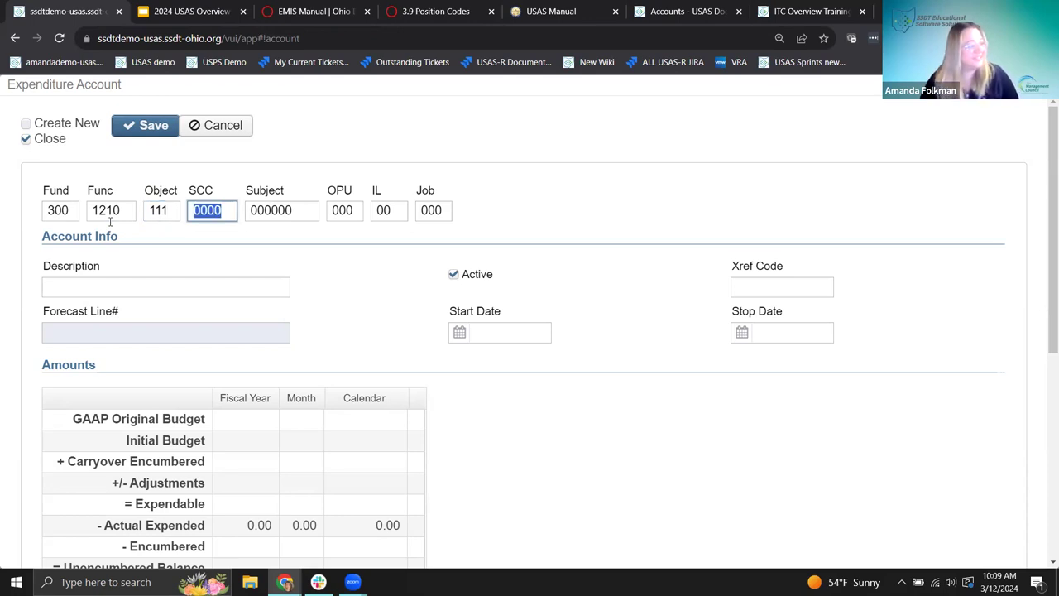
pyautogui.write('9534')
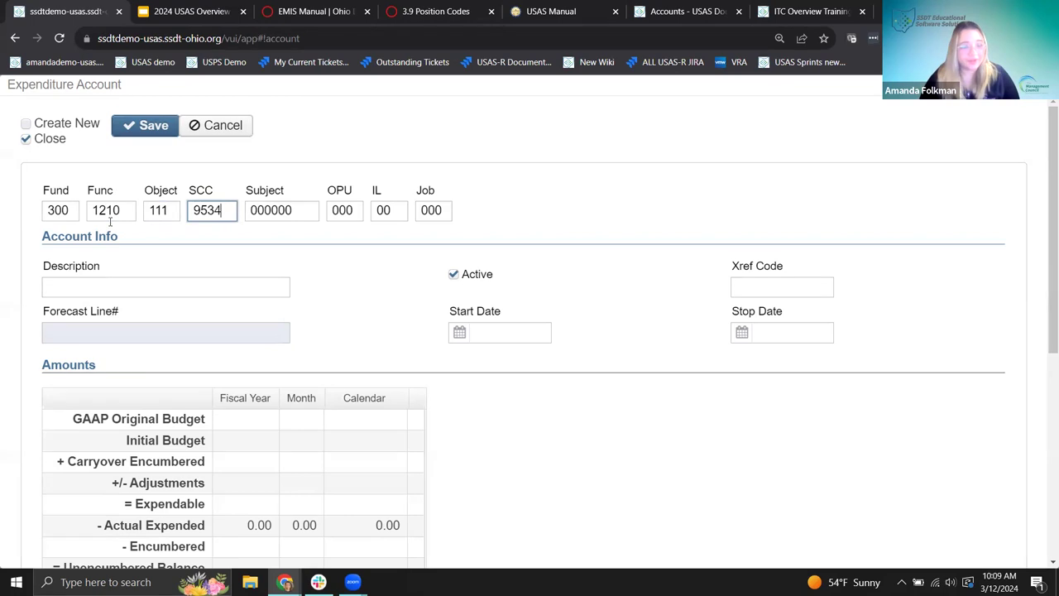
pyautogui.press('Tab')
pyautogui.press('Tab')
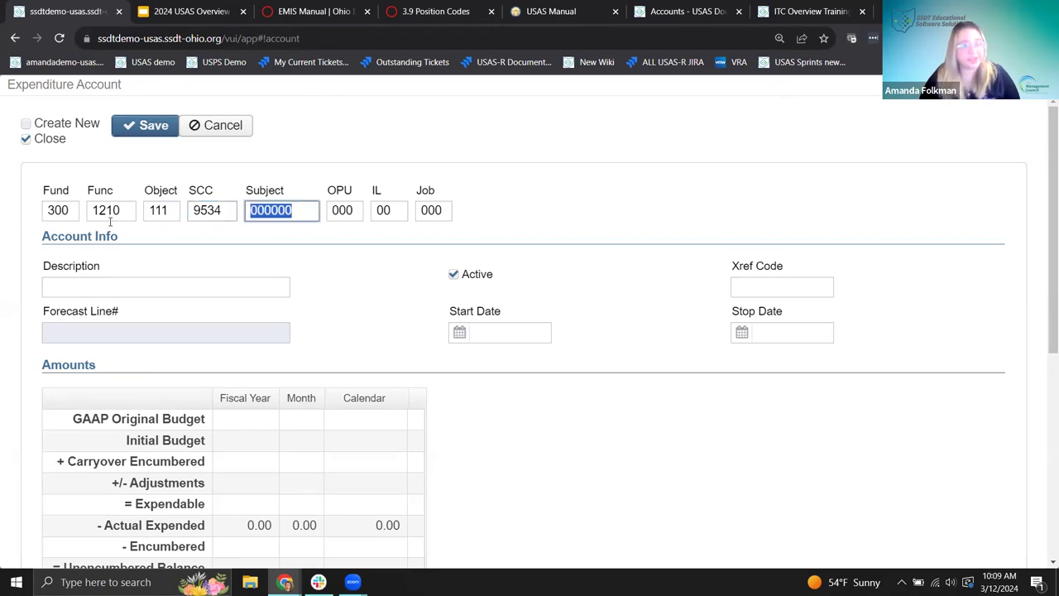
pyautogui.write('300')
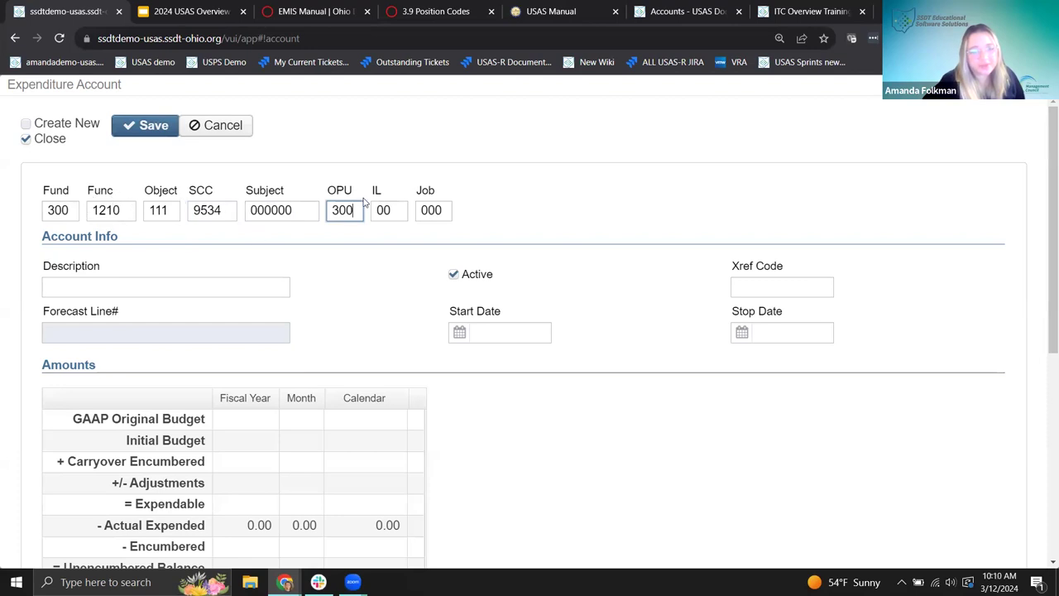
pyautogui.click(521, 194)
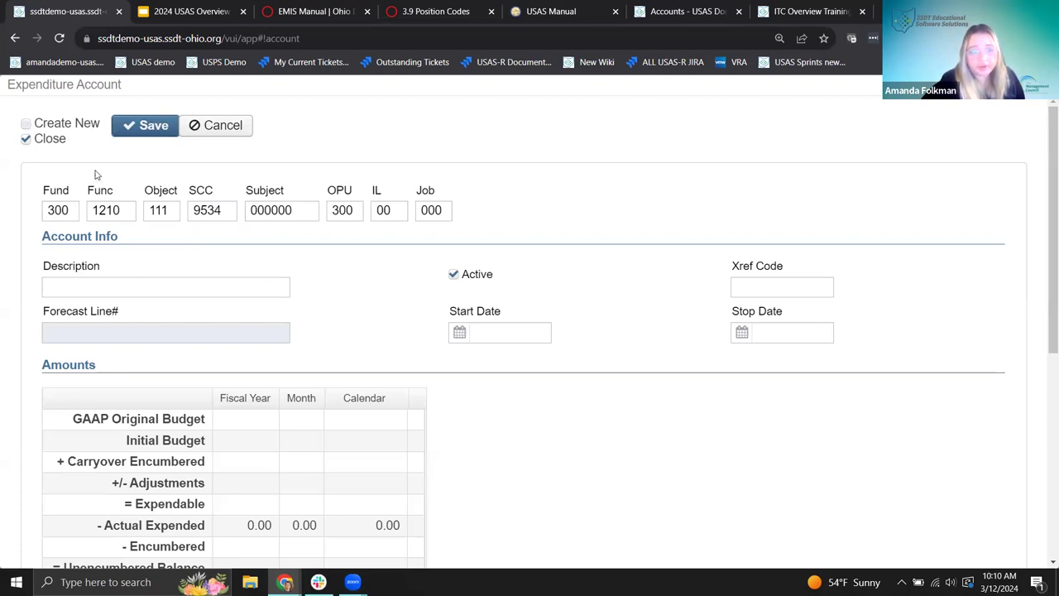
# Switch the new account's save option to Create New and back to Close
pyautogui.click(25, 124)
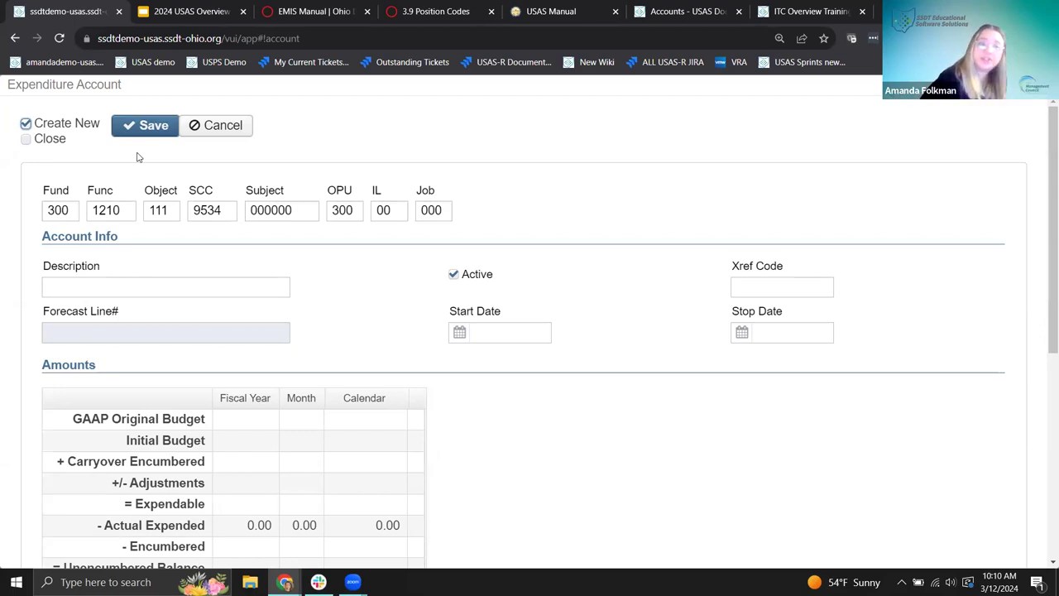
pyautogui.click(26, 123)
pyautogui.click(26, 139)
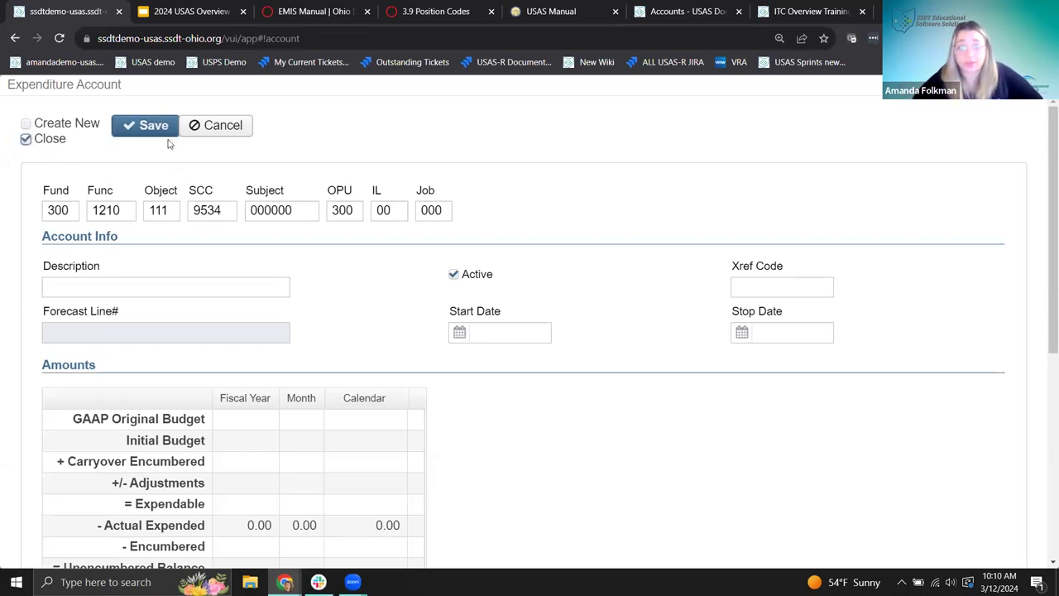
# Turn off the Close option for the new expenditure account, check the form's remaining fields and save the account
pyautogui.click(26, 139)
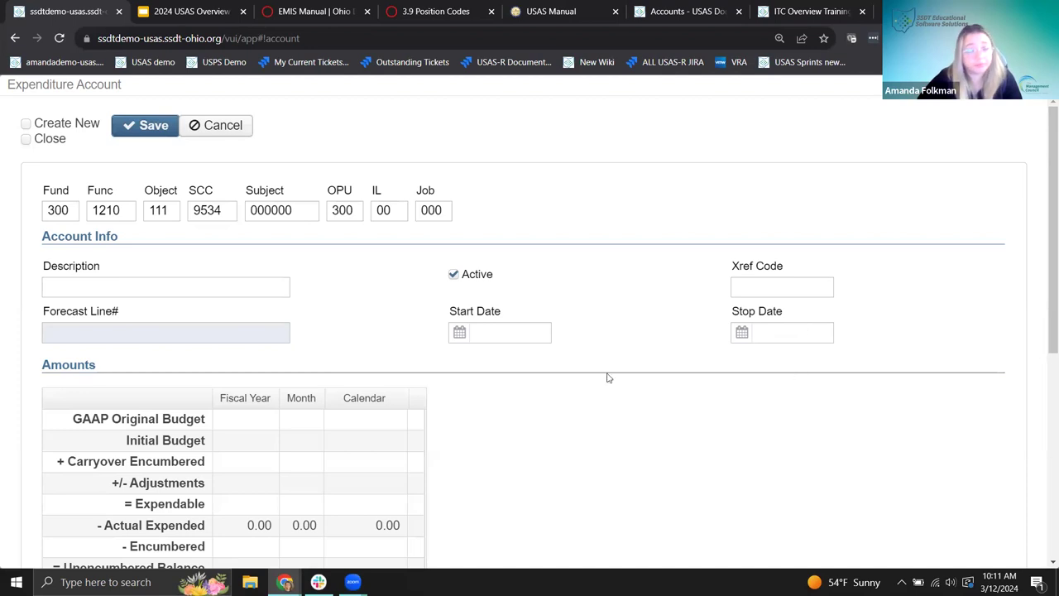
pyautogui.scroll(-5, 608, 377)
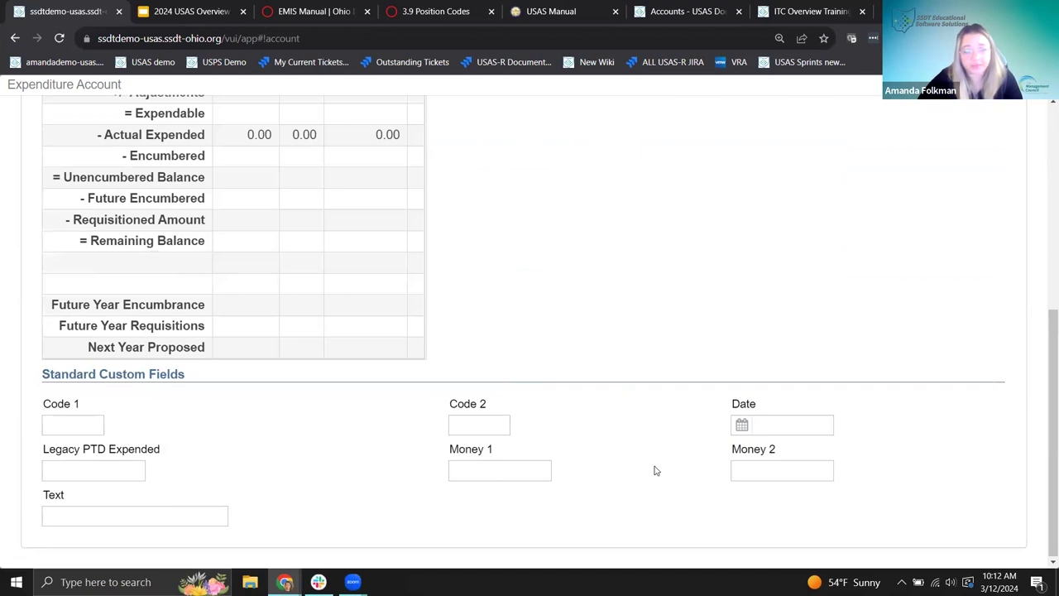
pyautogui.scroll(2, 656, 471)
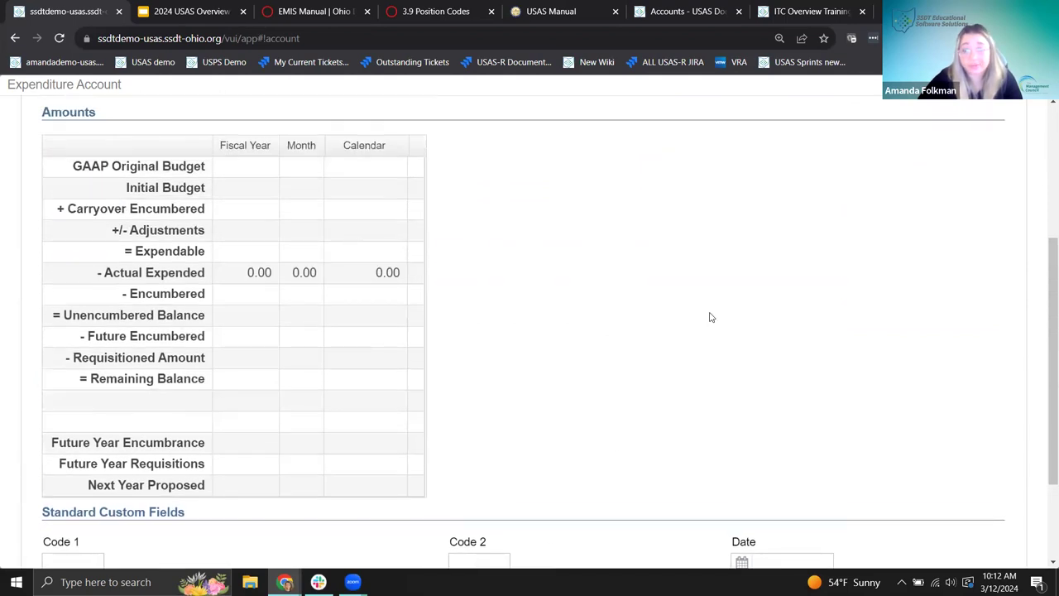
pyautogui.scroll(4, 709, 314)
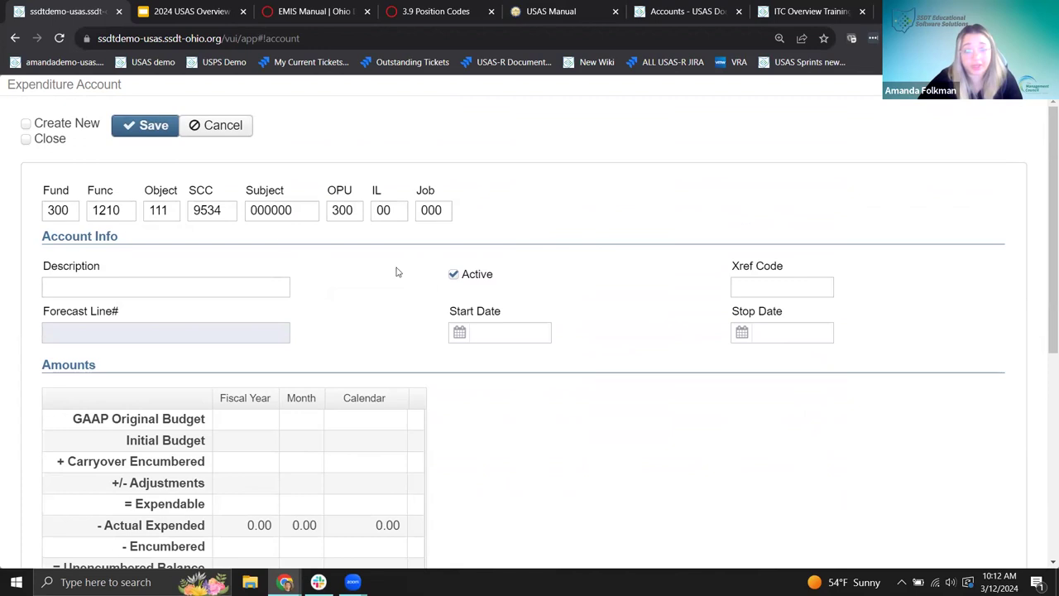
pyautogui.click(129, 129)
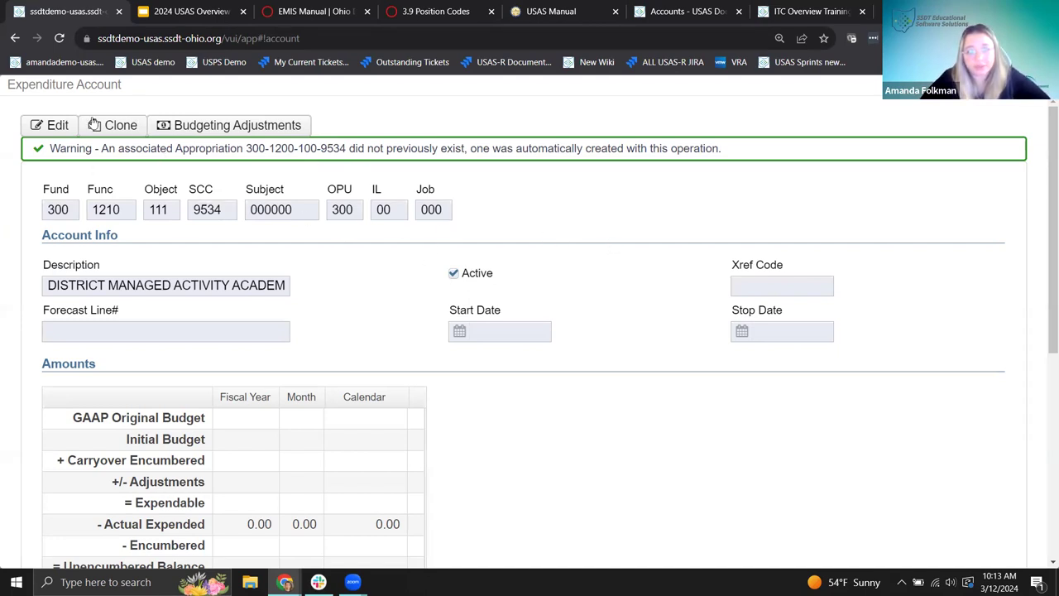
# Clone the saved expenditure account with object 112, and discard the copy without saving it
pyautogui.click(121, 130)
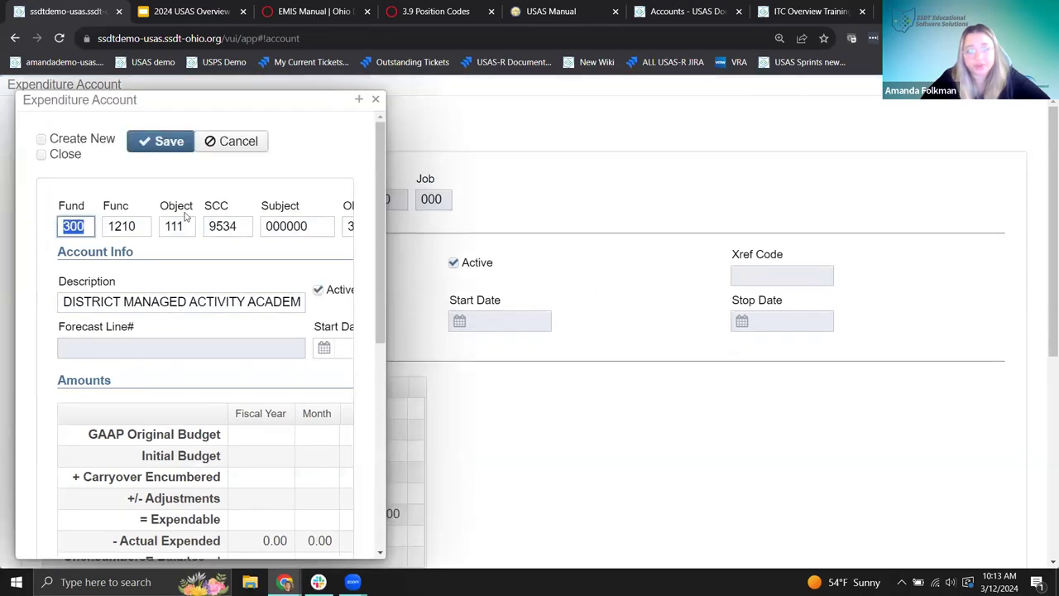
pyautogui.click(171, 226)
pyautogui.click(179, 228)
pyautogui.press('BackSpace')
pyautogui.write('2')
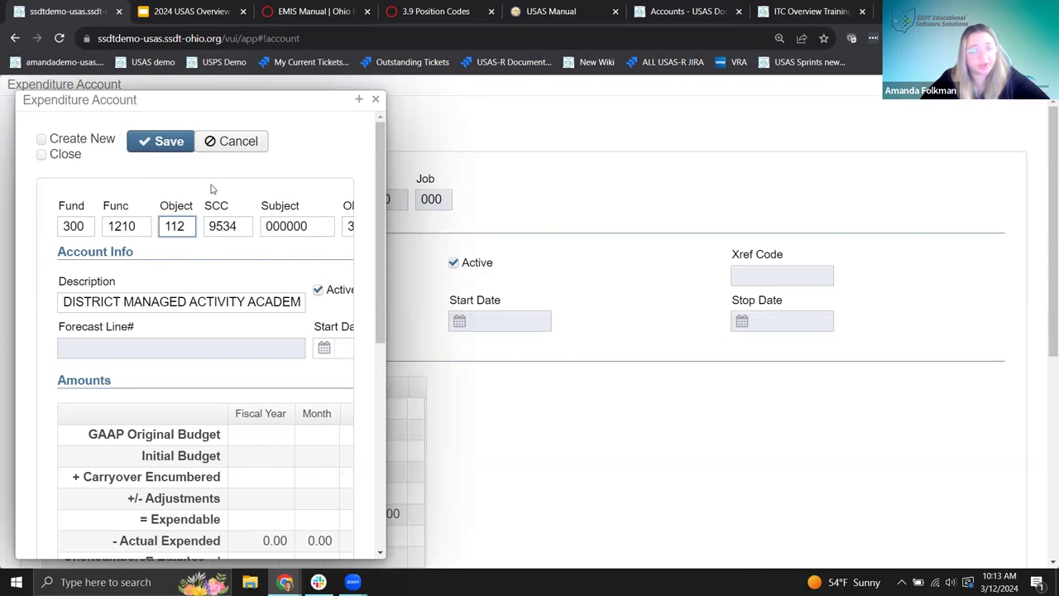
pyautogui.click(234, 144)
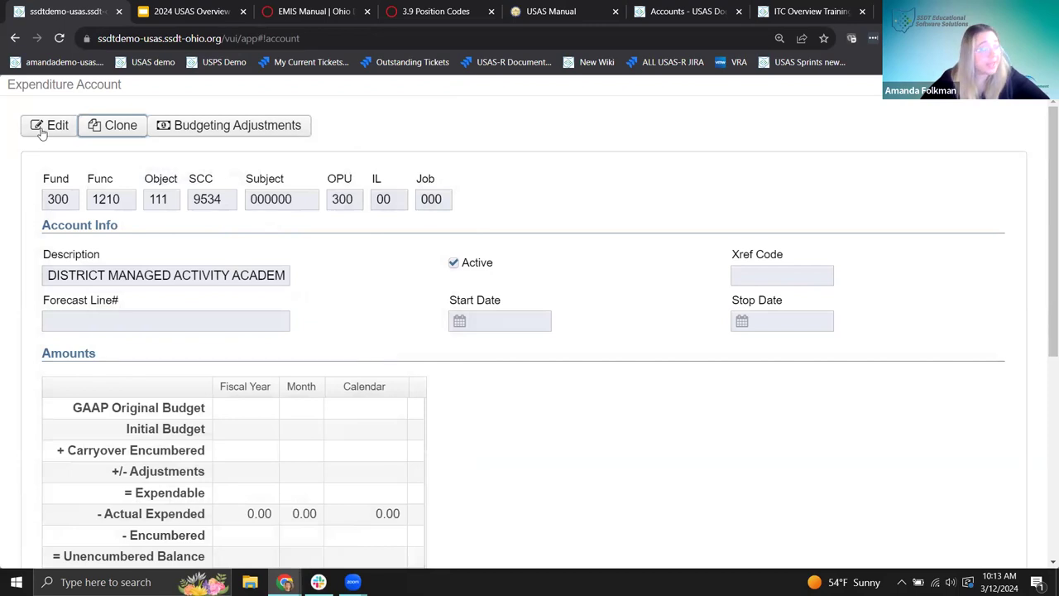
# Open the saved expenditure account for editing, and cancel and close it without changes
pyautogui.click(40, 130)
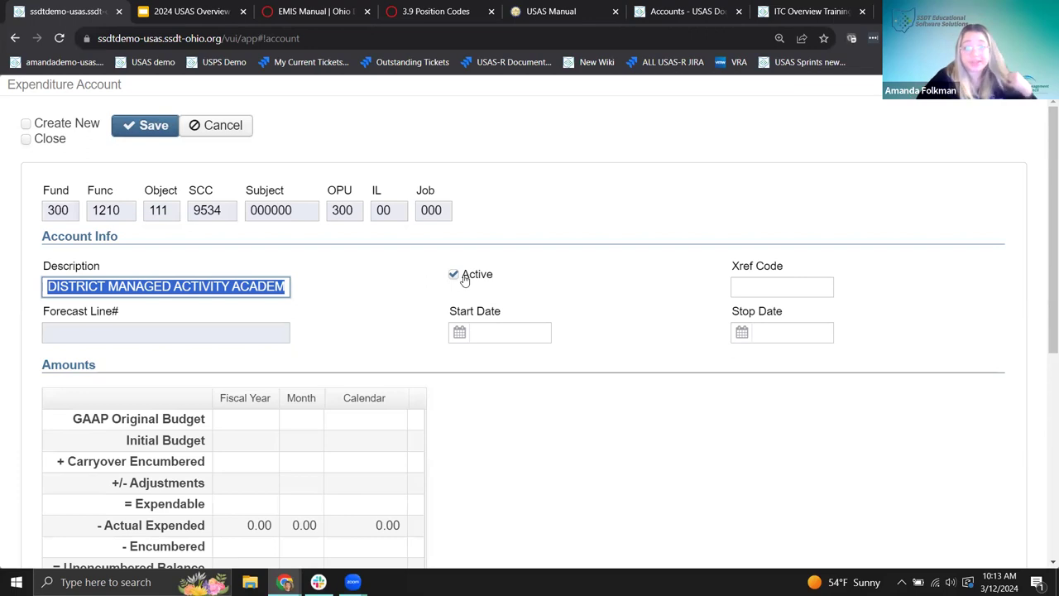
pyautogui.click(234, 136)
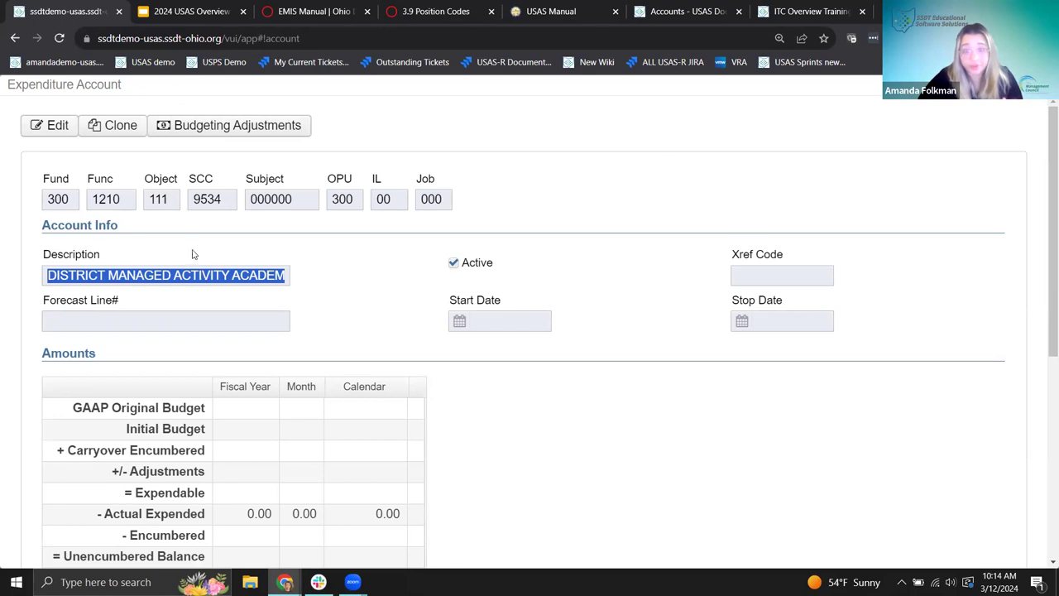
pyautogui.click(85, 281)
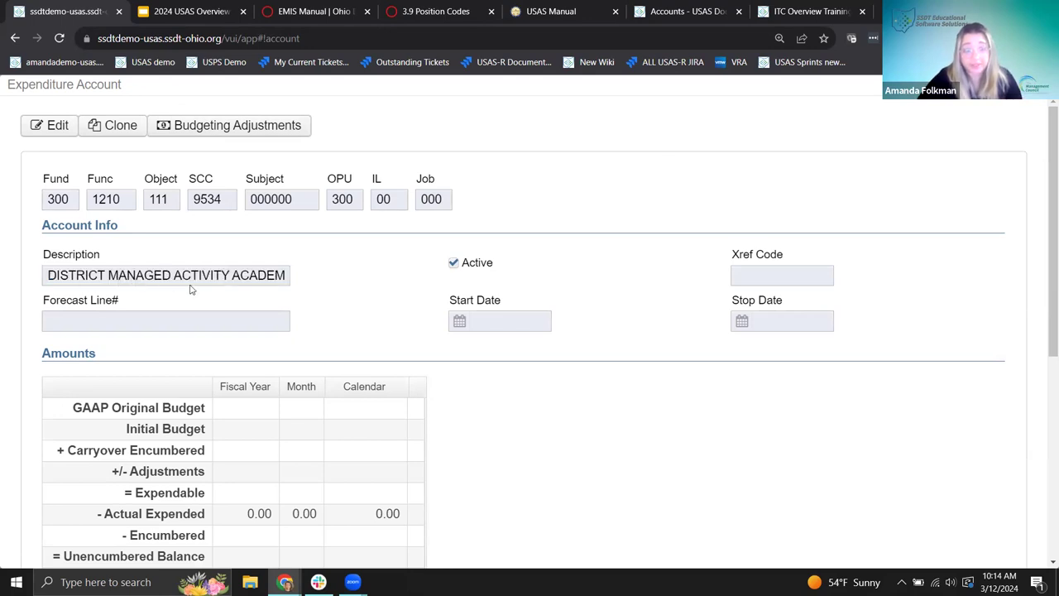
pyautogui.press('Escape')
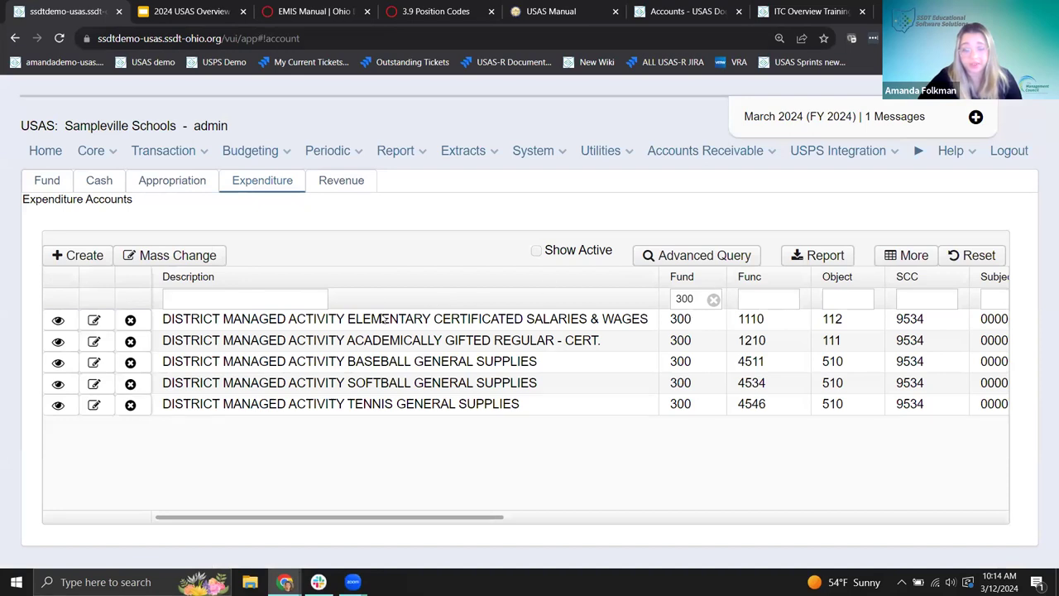
# Filter the fund 300 expenditure accounts to function 1210
pyautogui.click(757, 299)
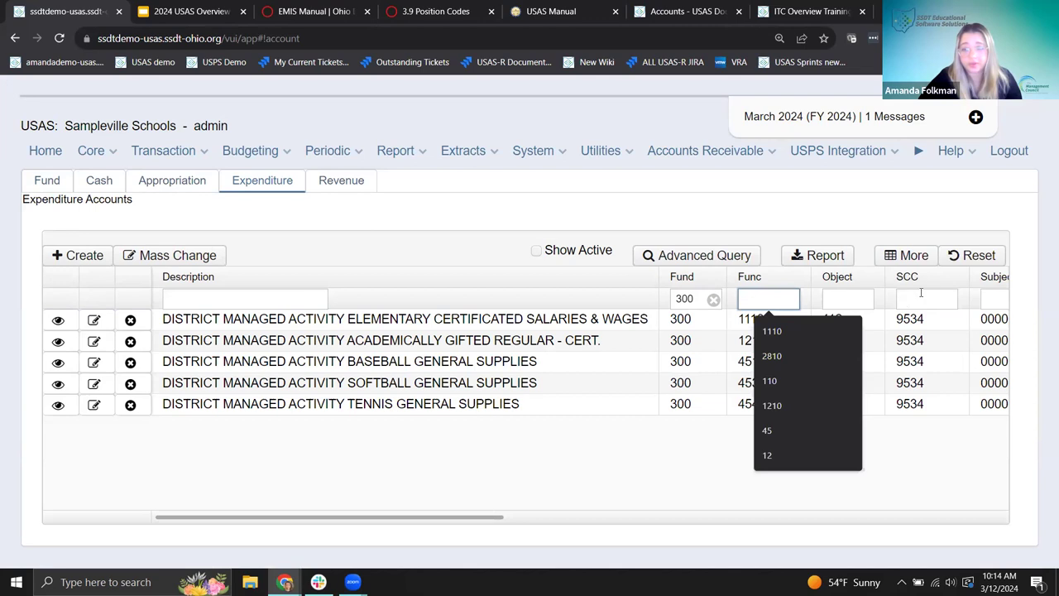
pyautogui.press('Up')
pyautogui.press('Down')
pyautogui.write('12')
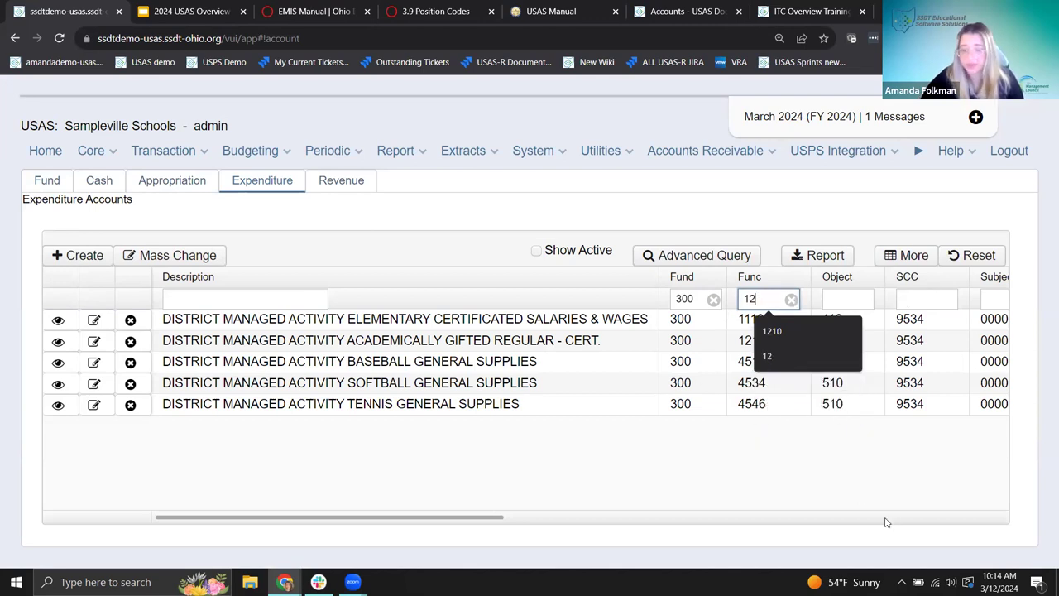
pyautogui.write('10')
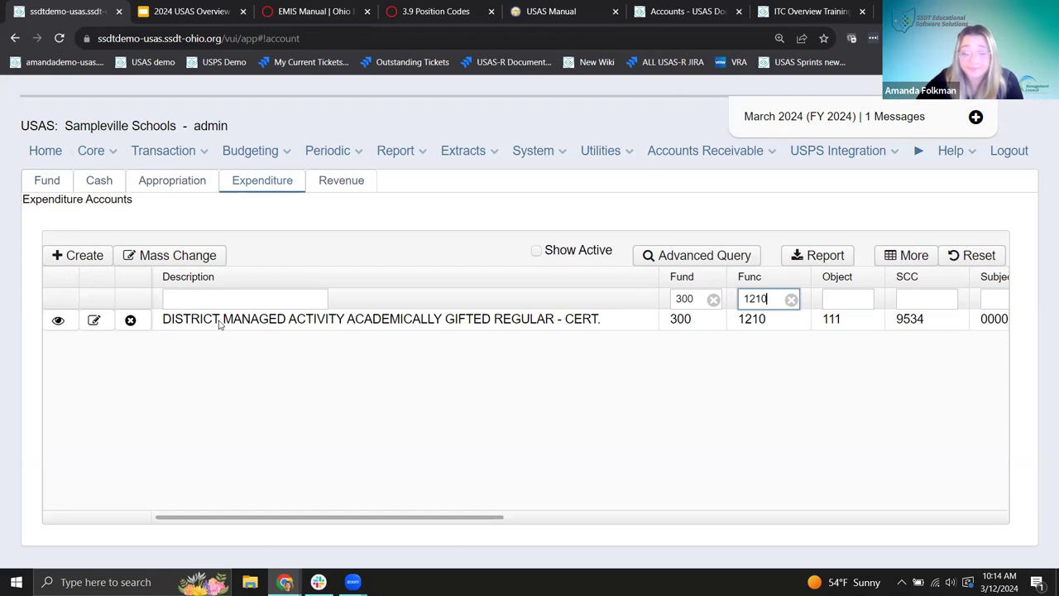
# Clear the function filter and delete the fund 300 expenditure account with function 1210 and object 111
pyautogui.click(790, 299)
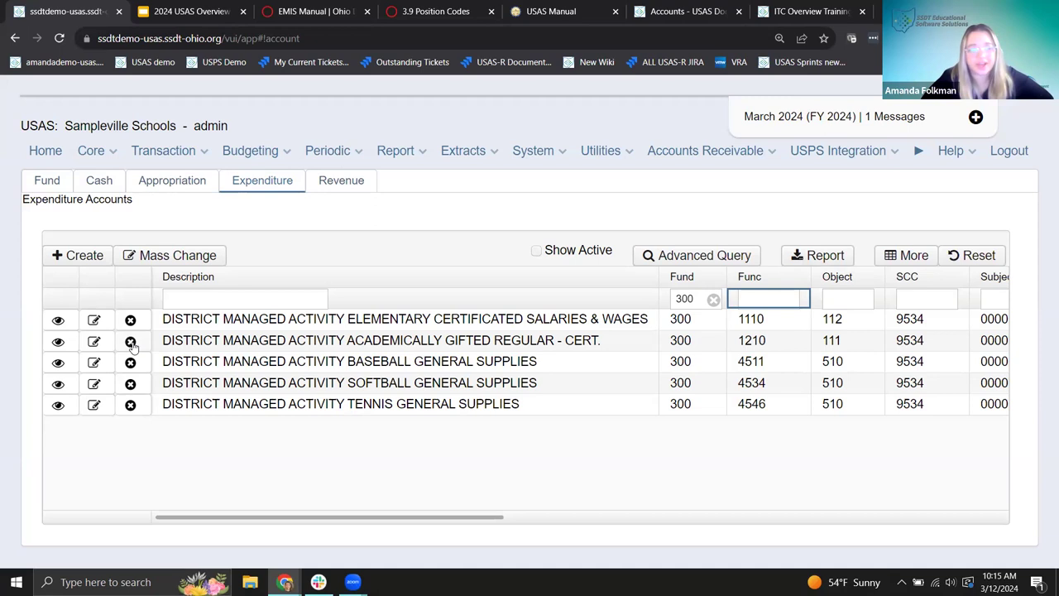
pyautogui.click(130, 342)
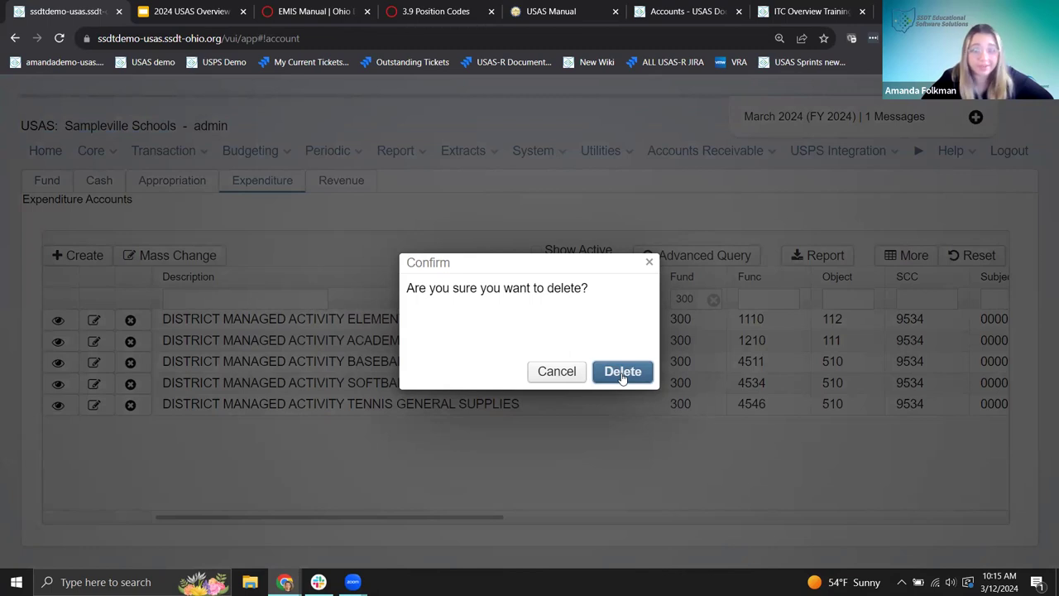
pyautogui.click(622, 374)
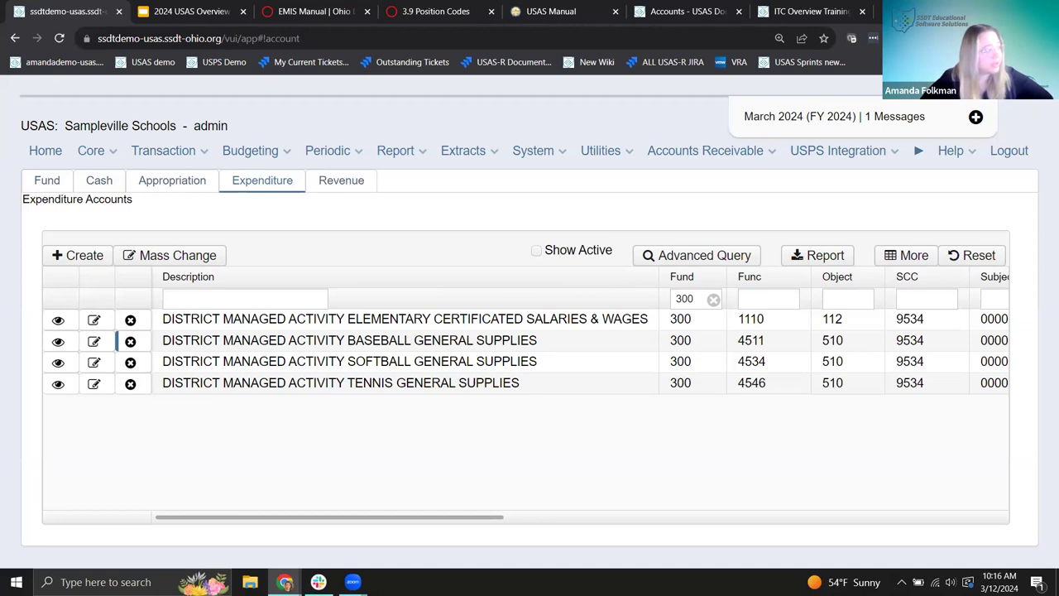
# Switch to the cash accounts and inspect the General account with fund 001 and SCC 0000, closing it unchanged
pyautogui.click(99, 184)
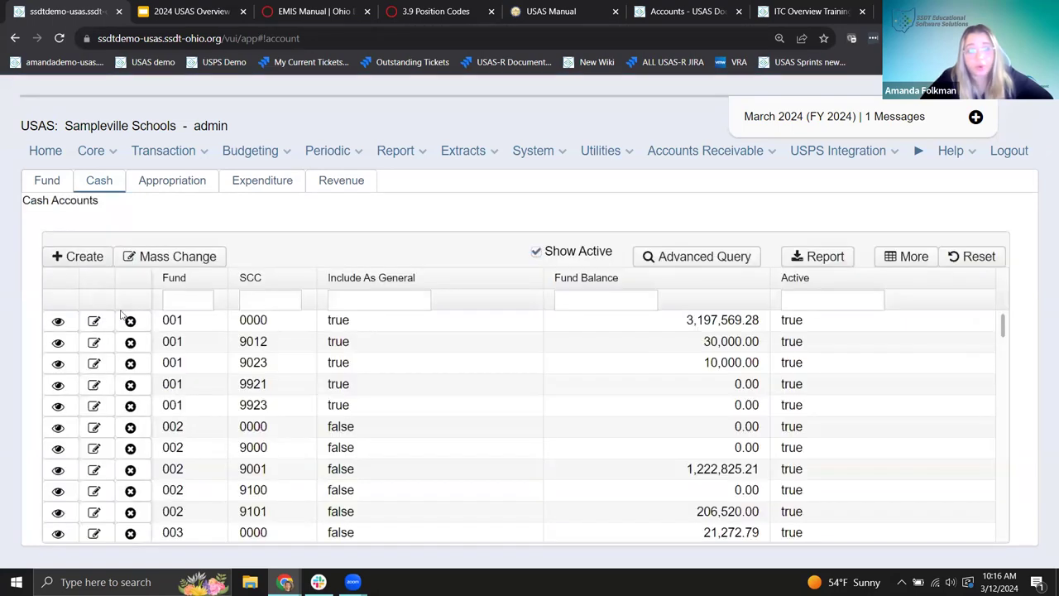
pyautogui.click(478, 323)
pyautogui.doubleClick(480, 320)
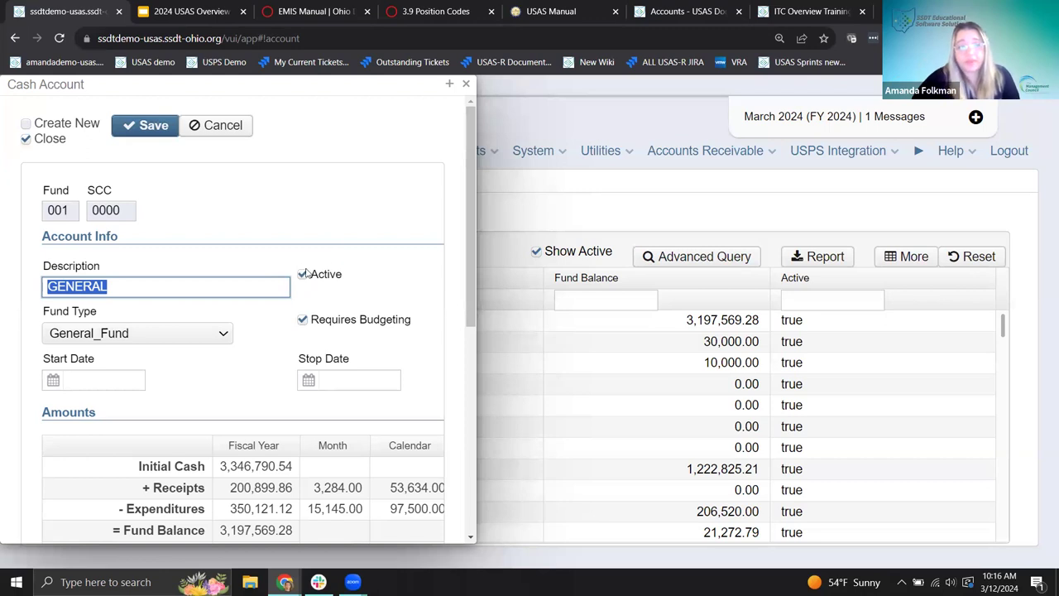
pyautogui.click(465, 83)
# Filter the cash accounts to fund 300 and SCC 9534
pyautogui.click(188, 298)
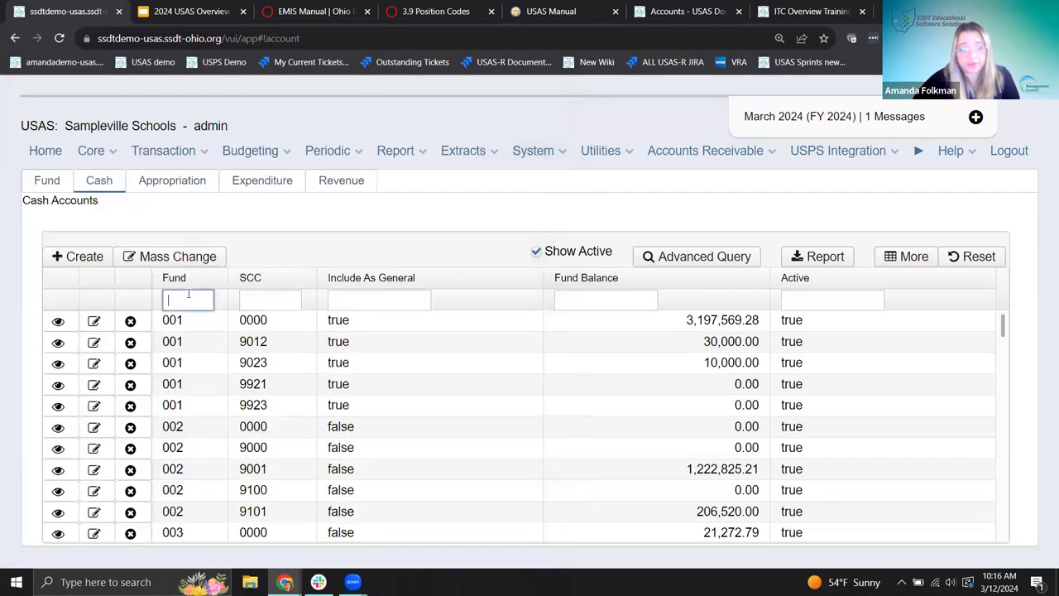
pyautogui.write('300')
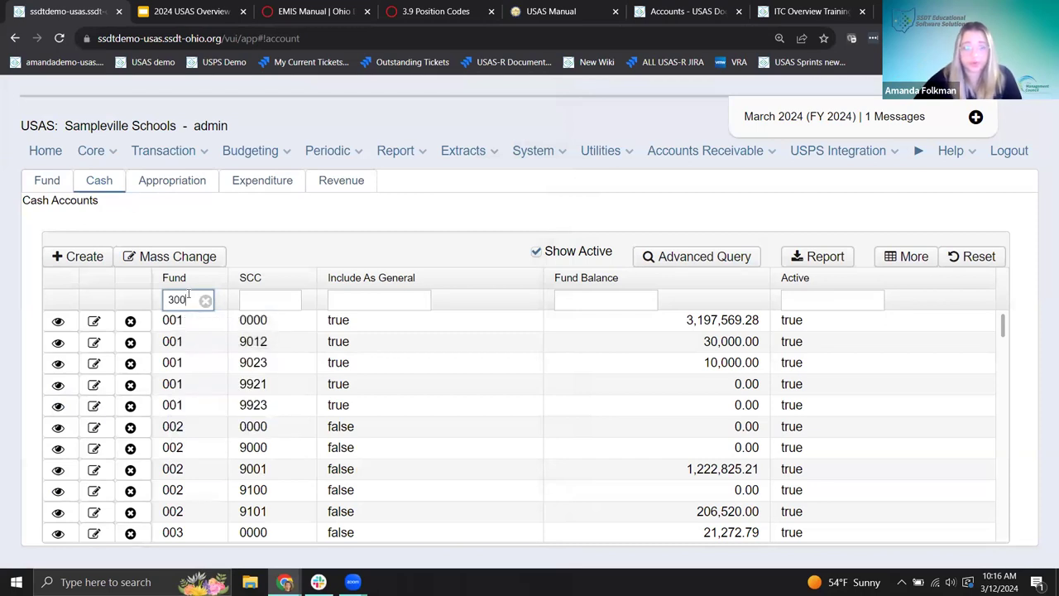
pyautogui.click(277, 299)
pyautogui.write('9534')
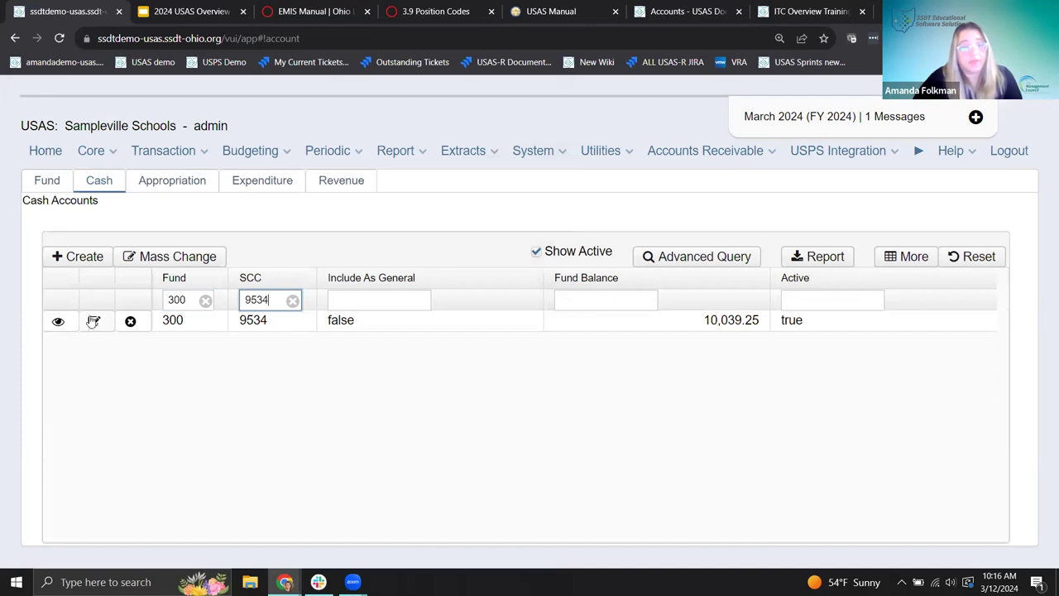
# Edit cash account 300-9534 to make it inactive, and cancel the change and close the account
pyautogui.click(94, 323)
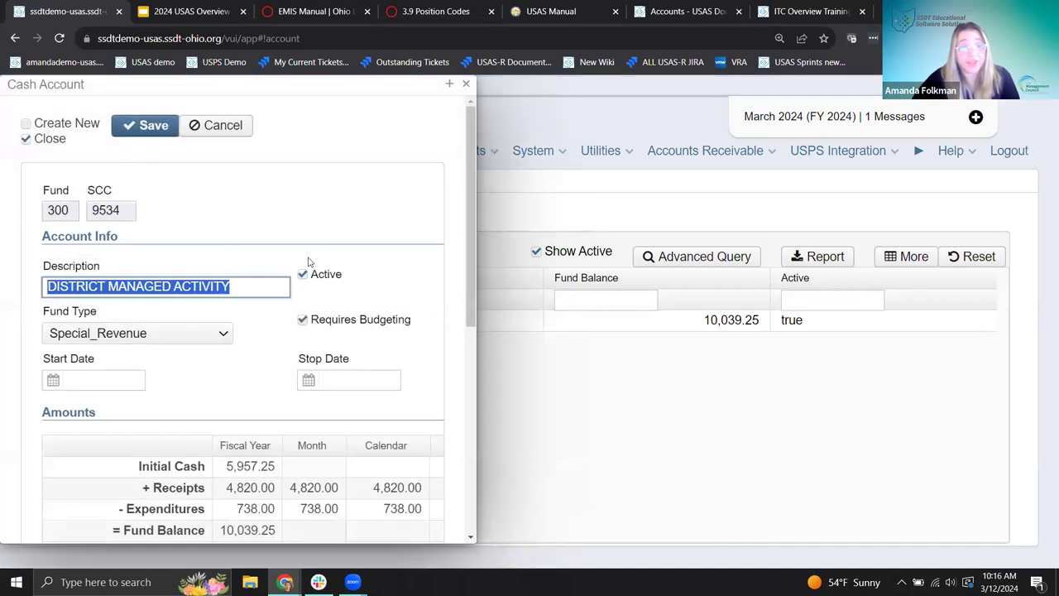
pyautogui.click(302, 274)
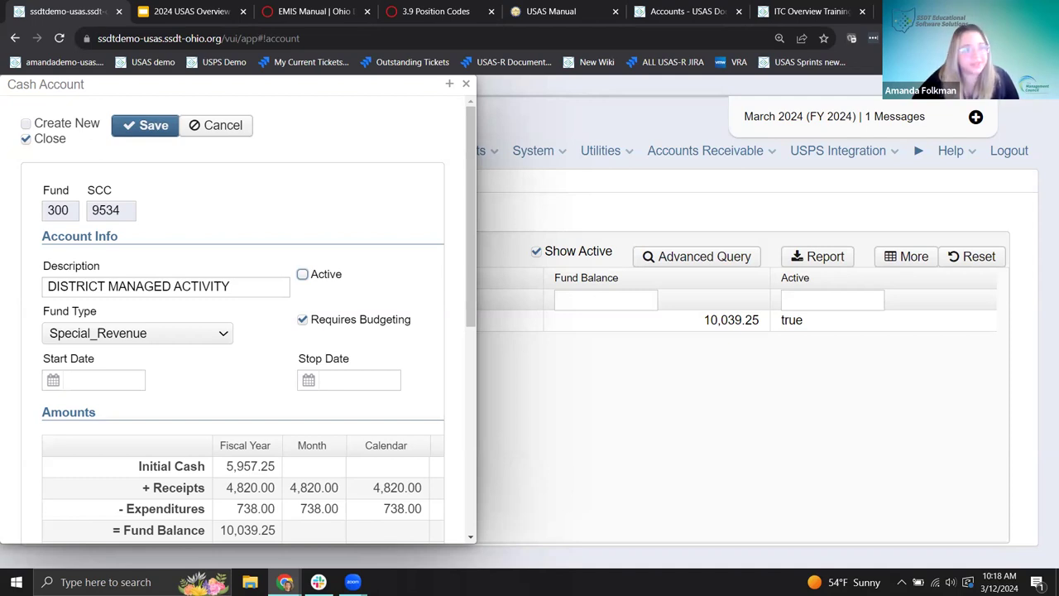
pyautogui.click(234, 135)
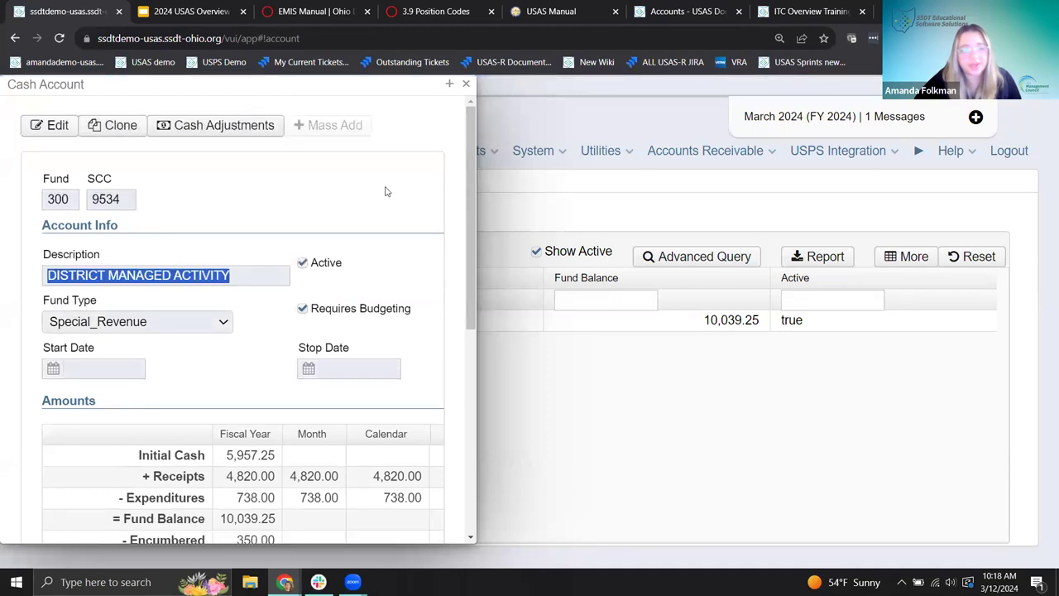
pyautogui.click(466, 84)
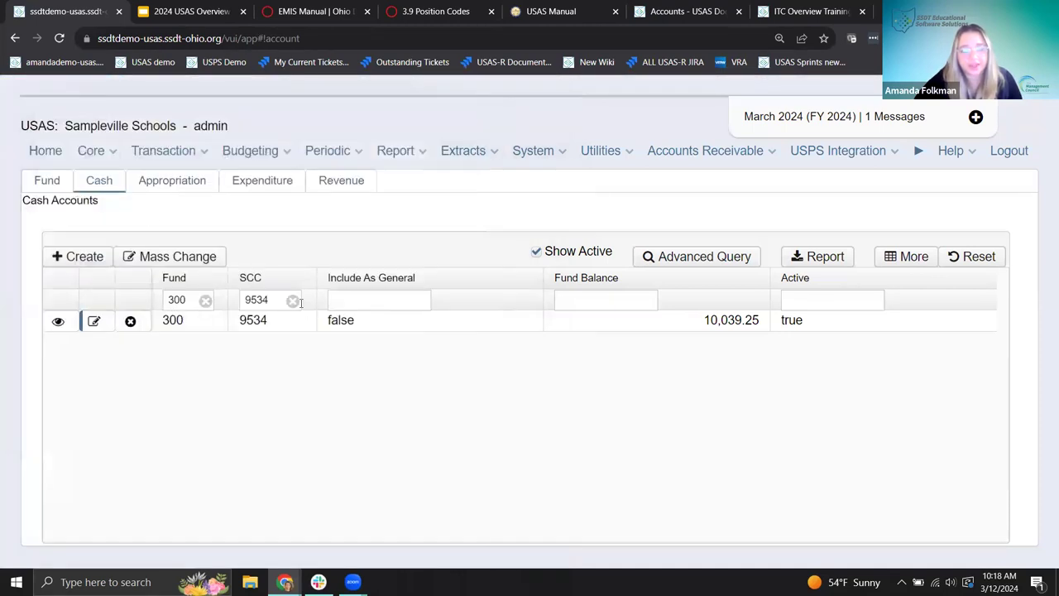
# Clear and reapply the SCC filter 9534 for the cash accounts, and open account 300-9534 for viewing
pyautogui.click(294, 300)
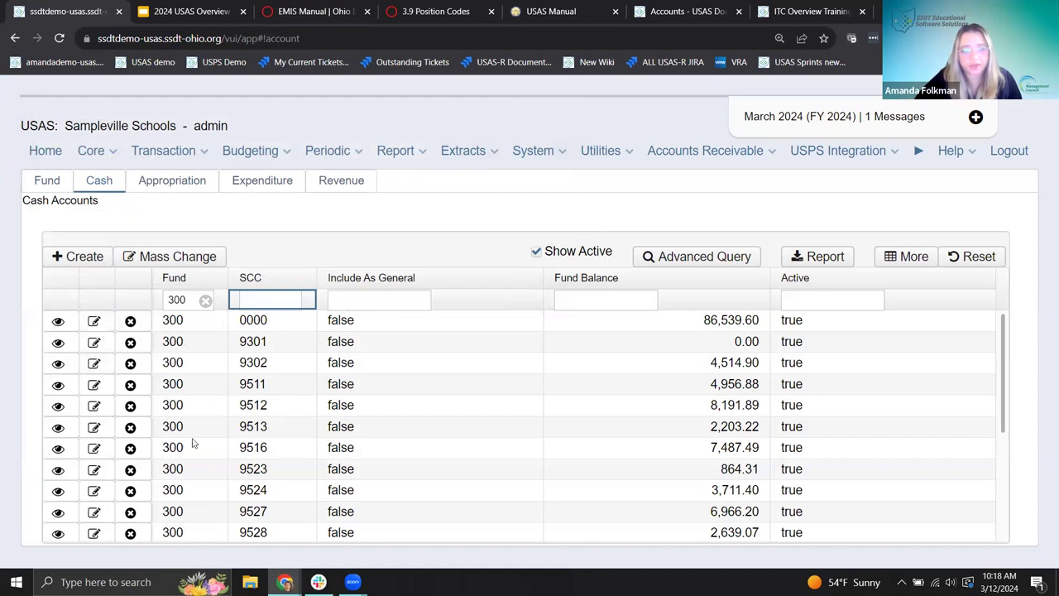
pyautogui.click(258, 302)
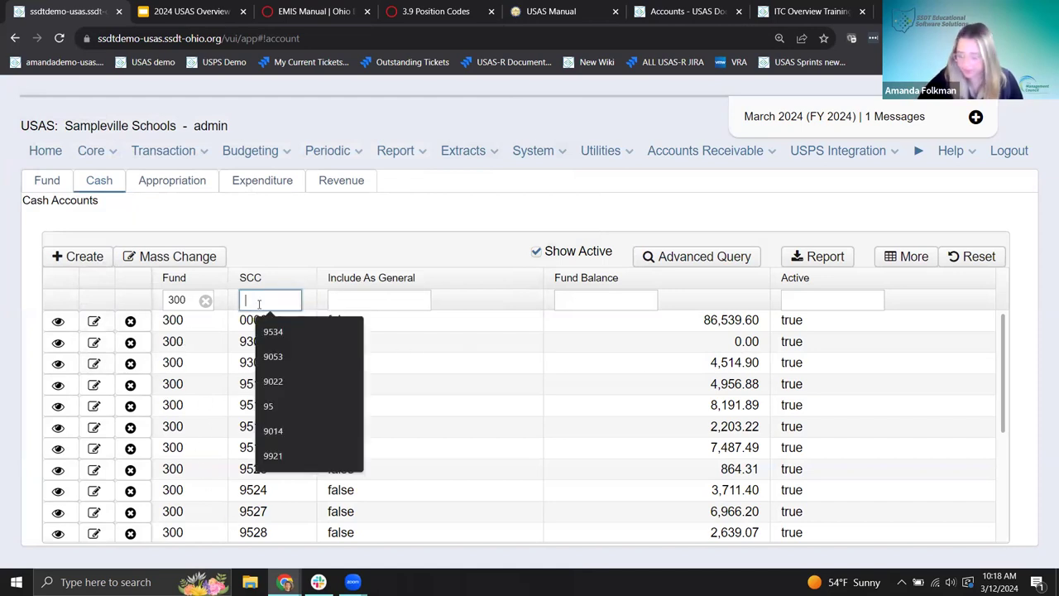
pyautogui.write('9534')
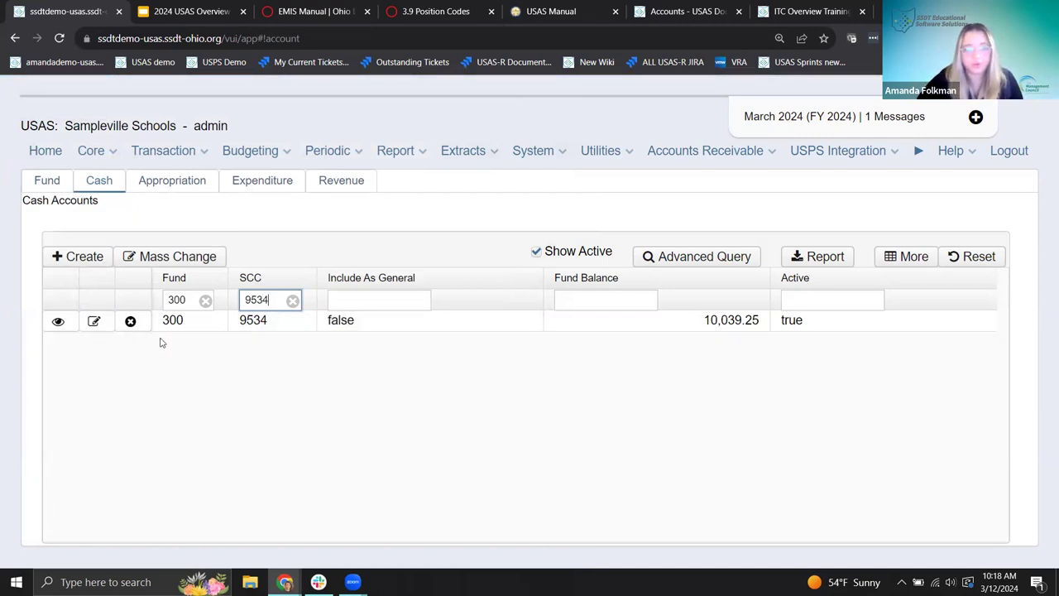
pyautogui.click(56, 321)
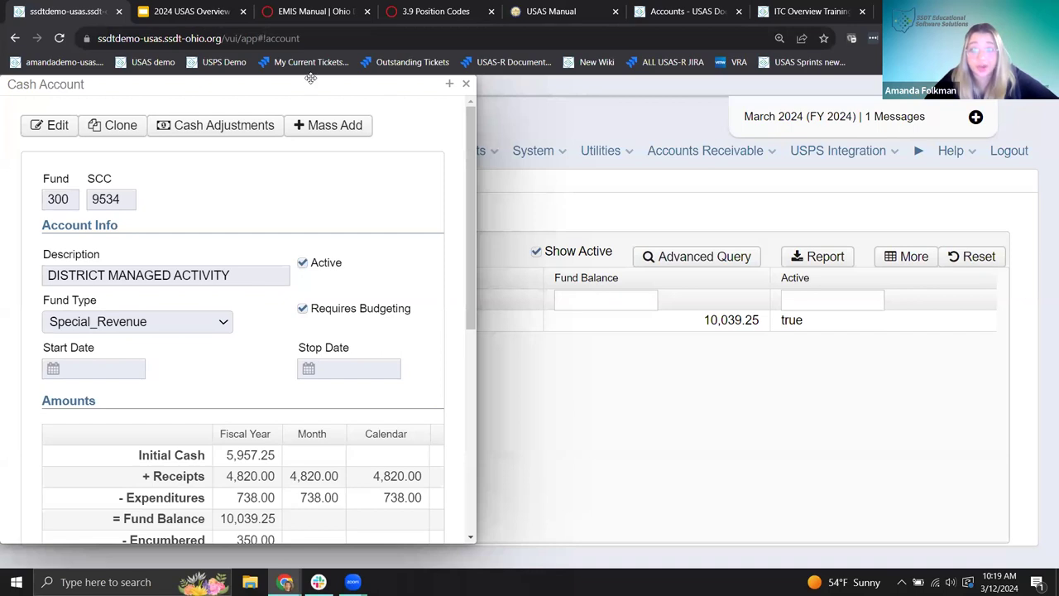
# Try to mass add accounts from cash account 300-9534 using new SCC 9535, and dismiss the message
pyautogui.click(329, 128)
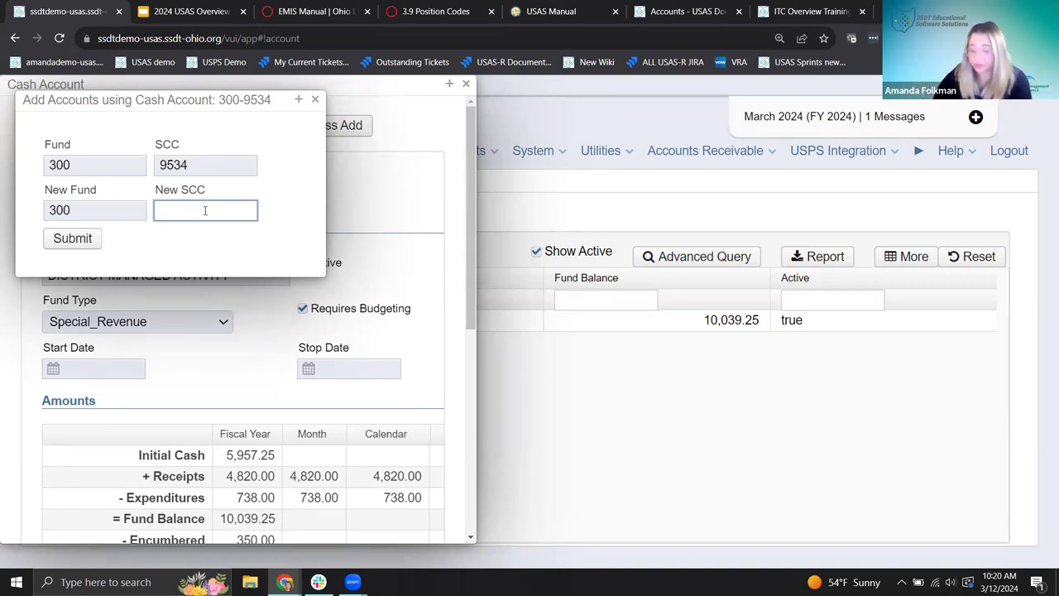
pyautogui.write('9535')
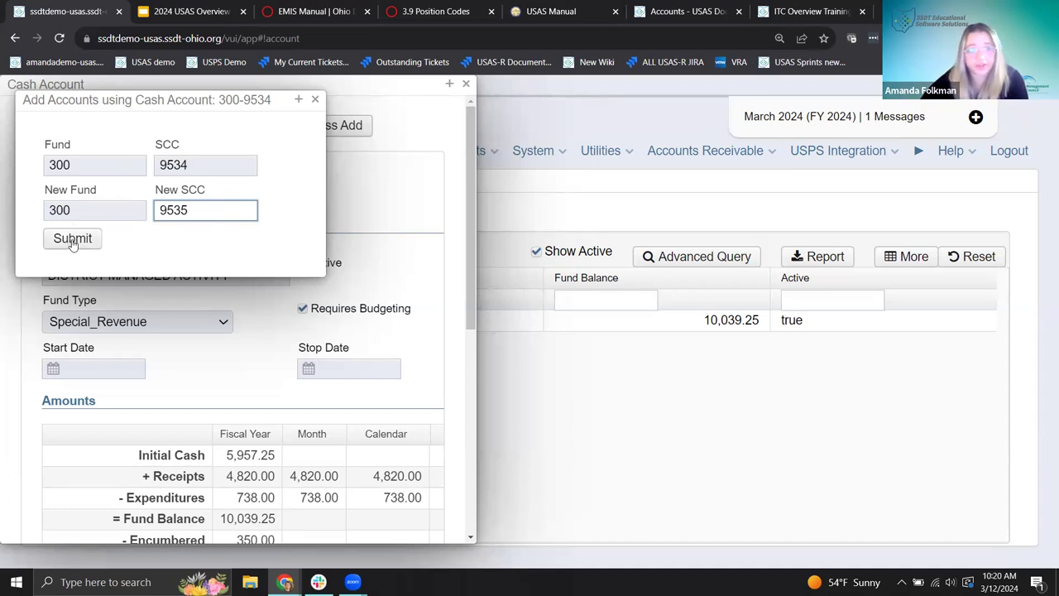
pyautogui.press('Return')
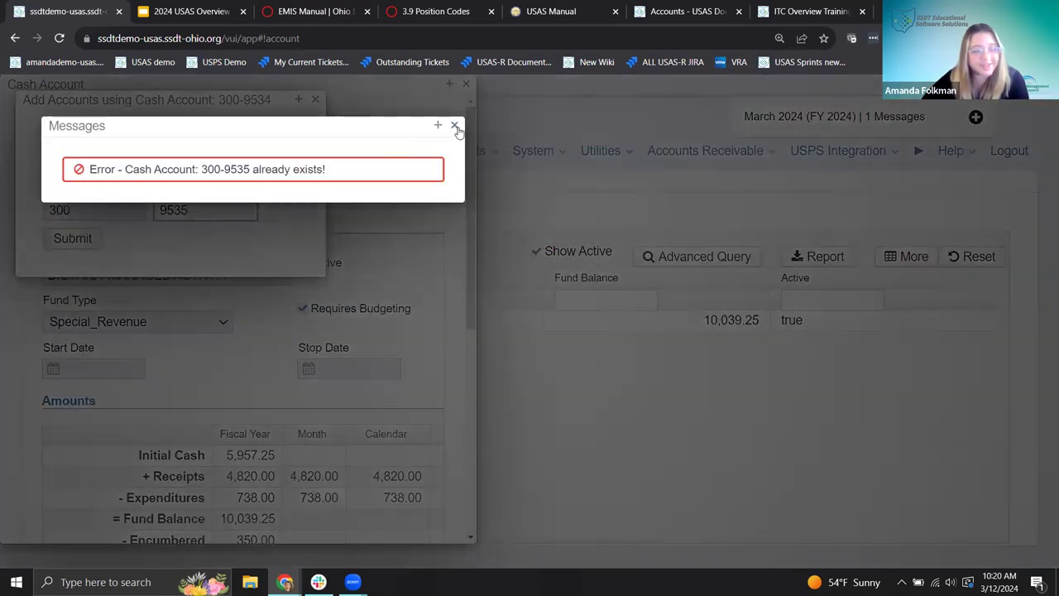
pyautogui.click(455, 126)
# Try to mass add accounts from cash account 300-9534 using new SCC 9536, and close the message and the account
pyautogui.click(217, 208)
pyautogui.press('BackSpace')
pyautogui.write('6')
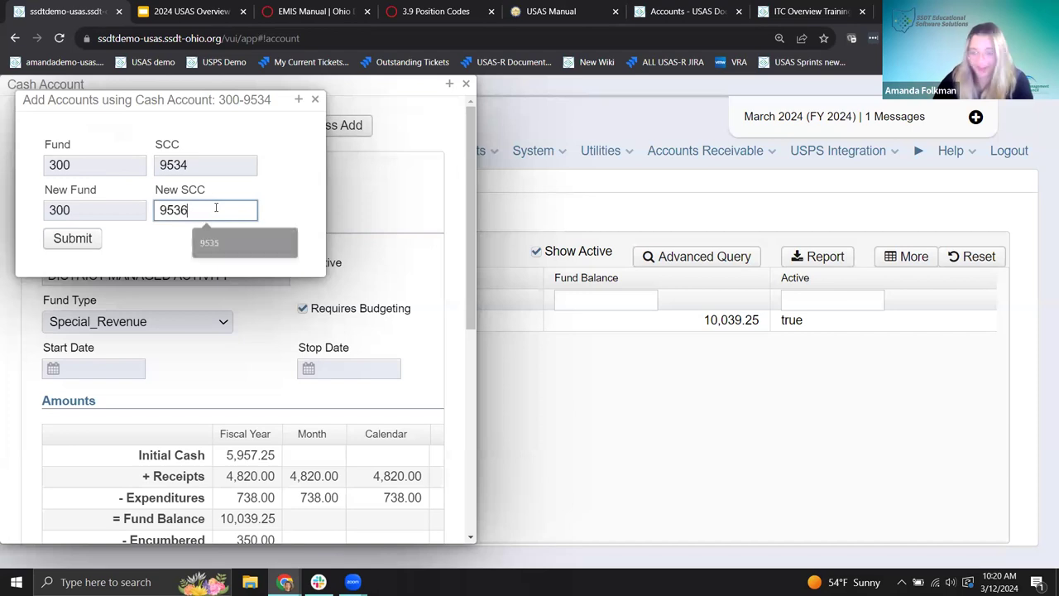
pyautogui.click(73, 239)
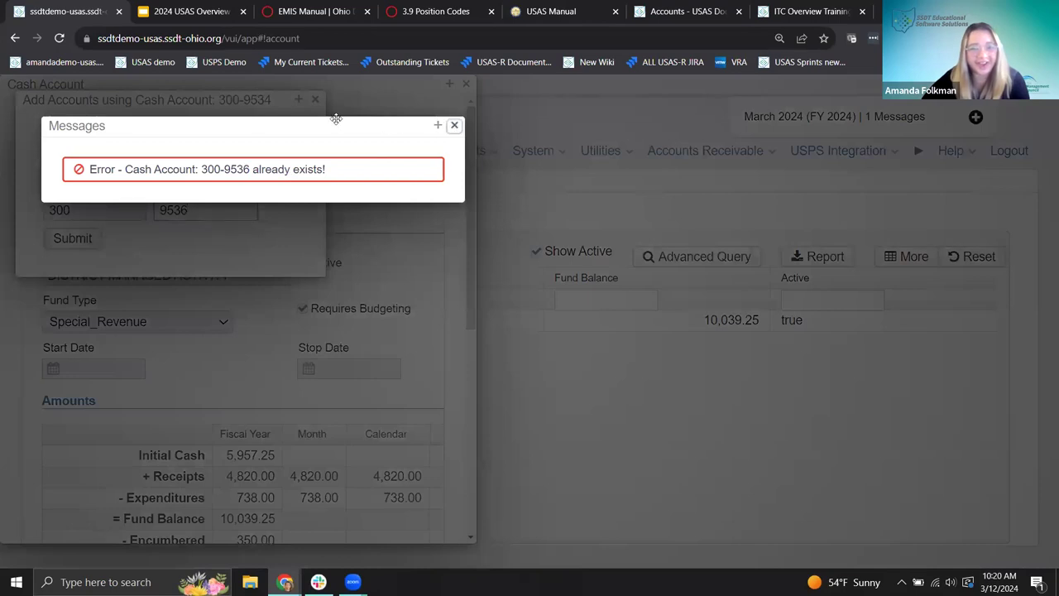
pyautogui.click(454, 126)
pyautogui.click(314, 101)
pyautogui.click(465, 83)
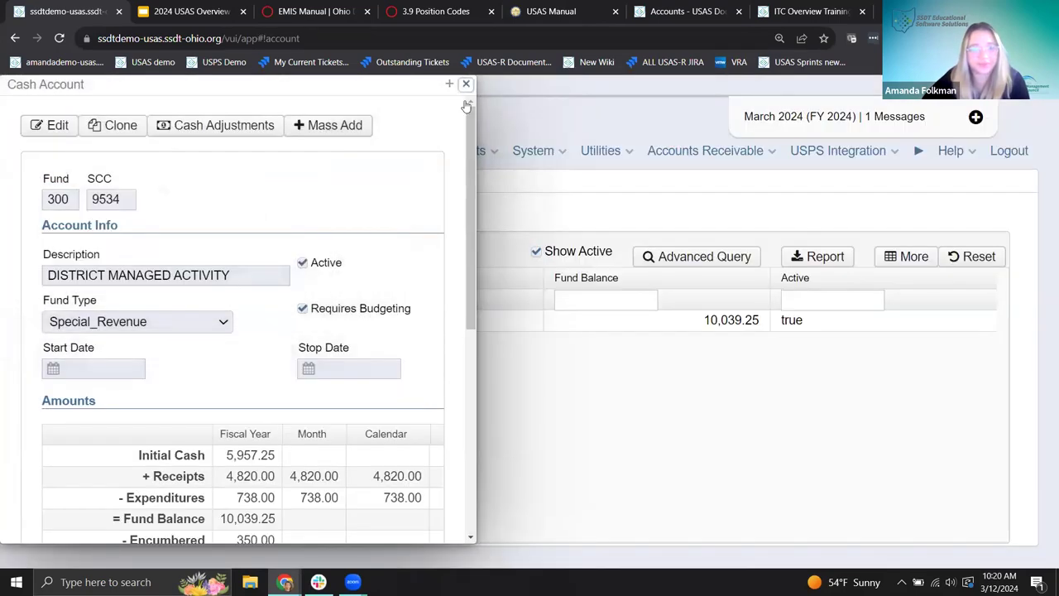
# Clear the SCC filter and look through the fund 300 cash accounts for an unused SCC
pyautogui.click(292, 301)
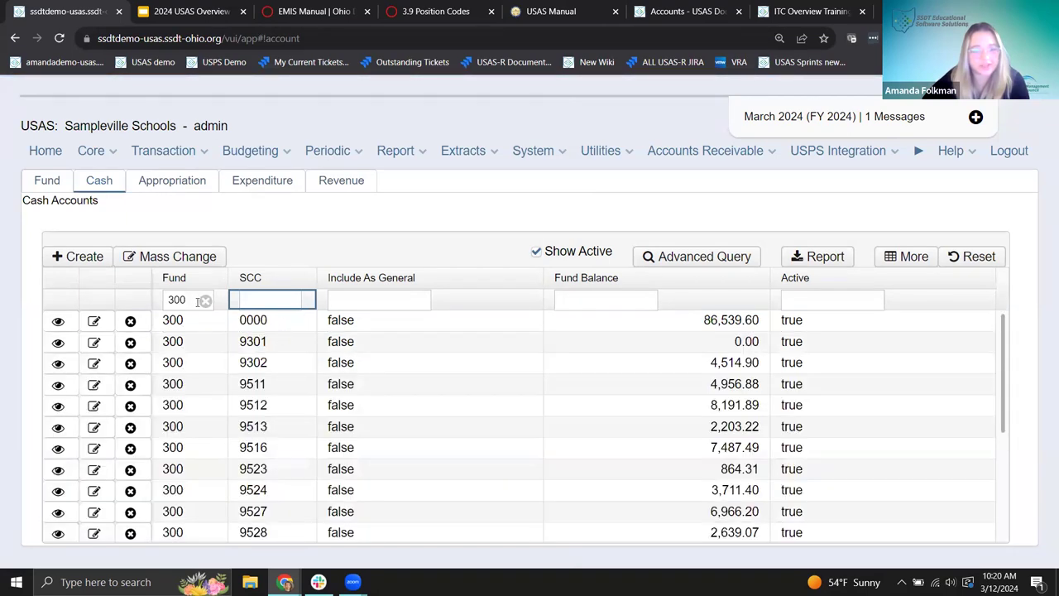
pyautogui.scroll(-1, 266, 465)
pyautogui.scroll(-1, 265, 465)
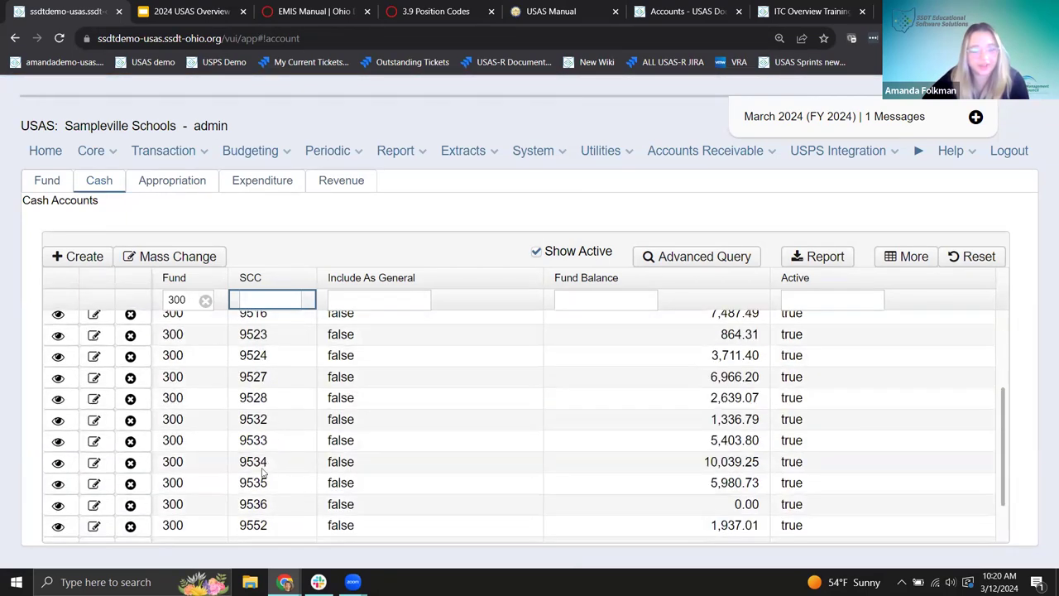
pyautogui.scroll(-1, 266, 462)
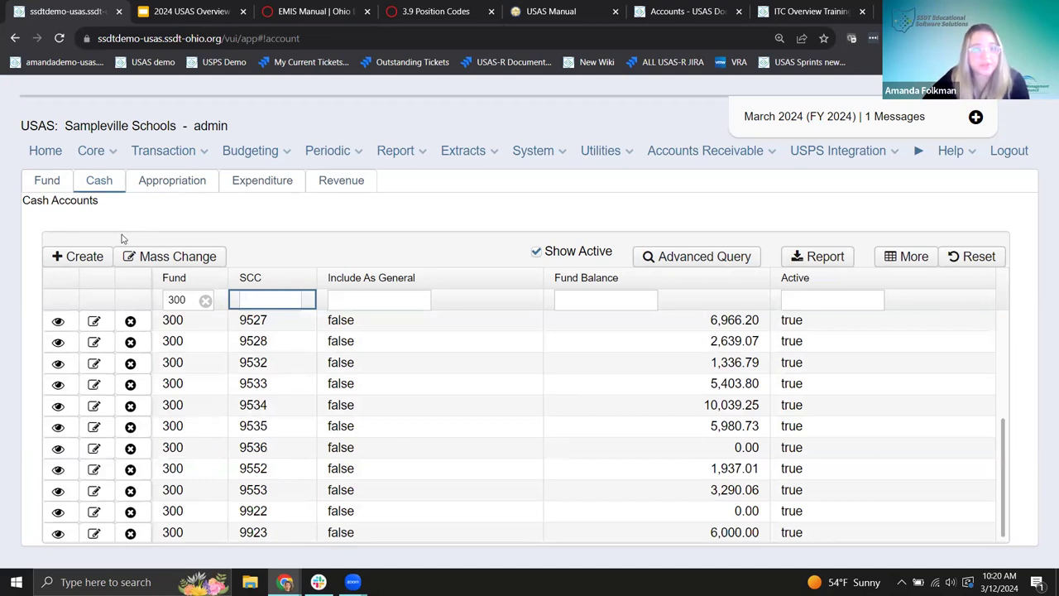
# Mass add accounts from cash account 300-9534 using new SCC 9537, and close the messages and the account
pyautogui.click(73, 407)
pyautogui.click(94, 403)
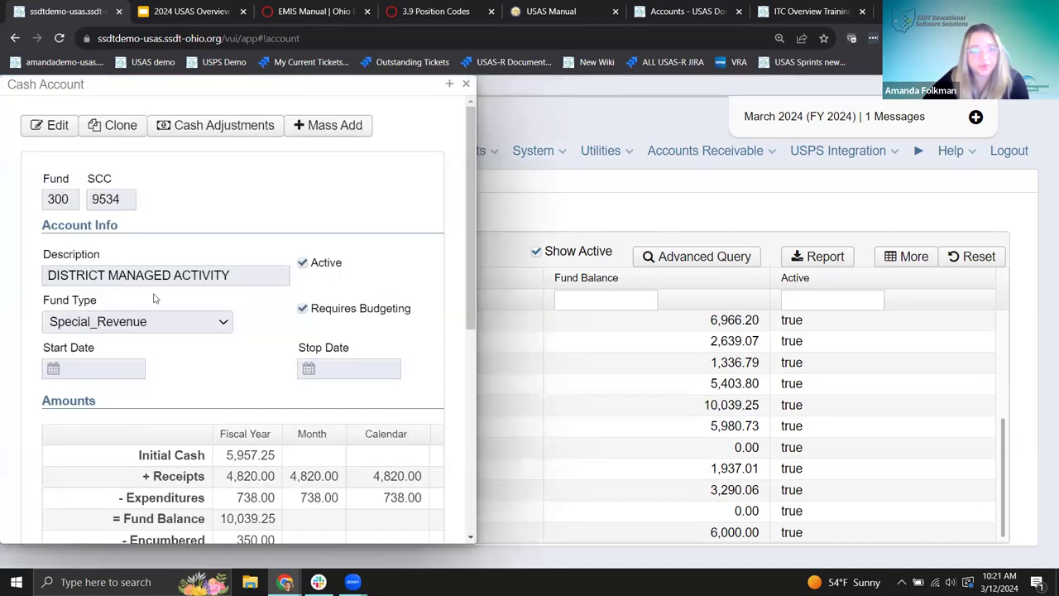
pyautogui.click(306, 132)
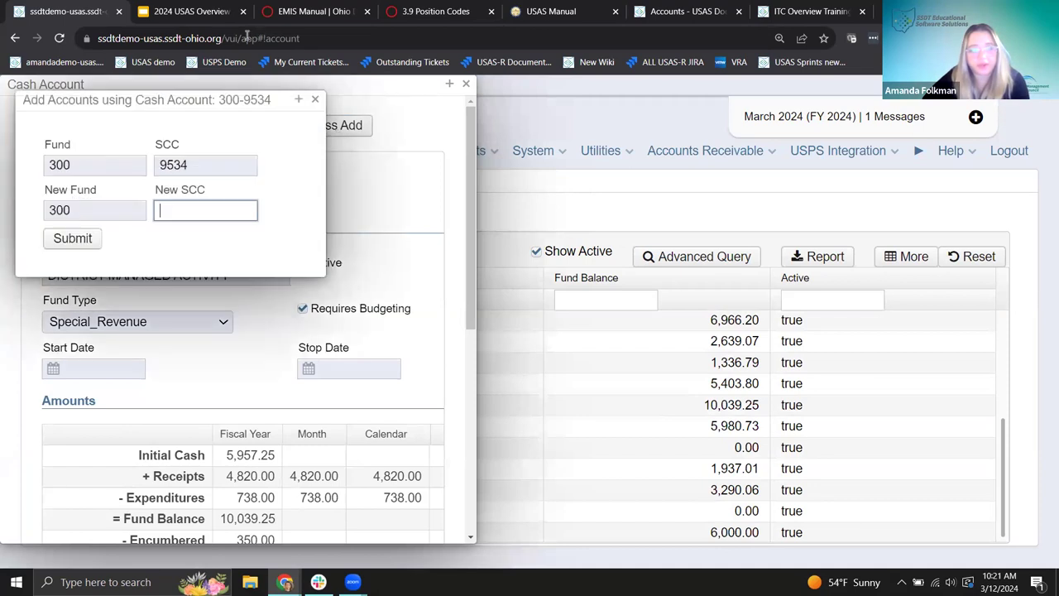
pyautogui.write('9537')
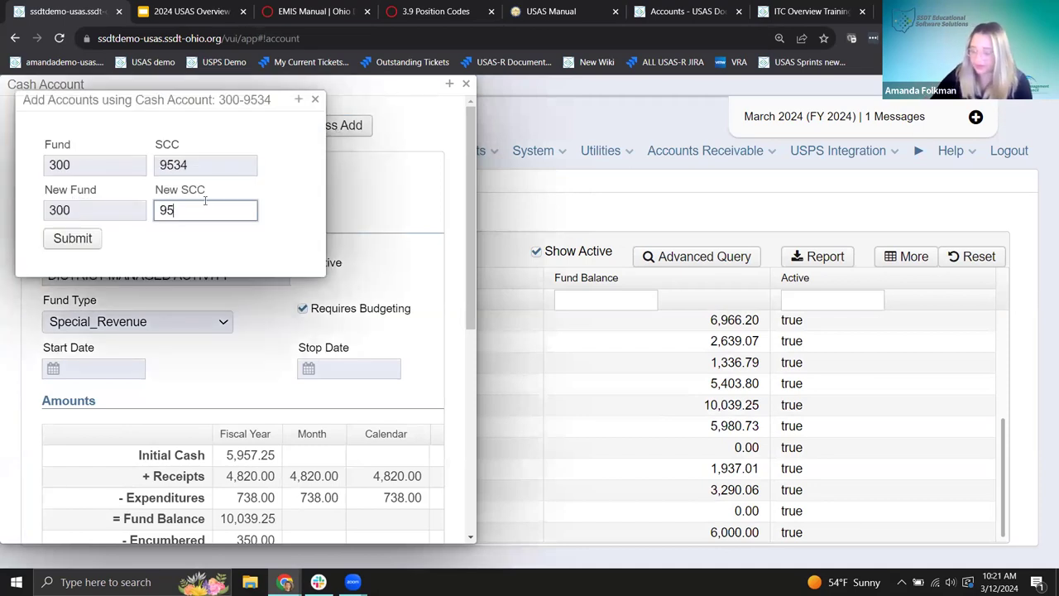
pyautogui.click(72, 239)
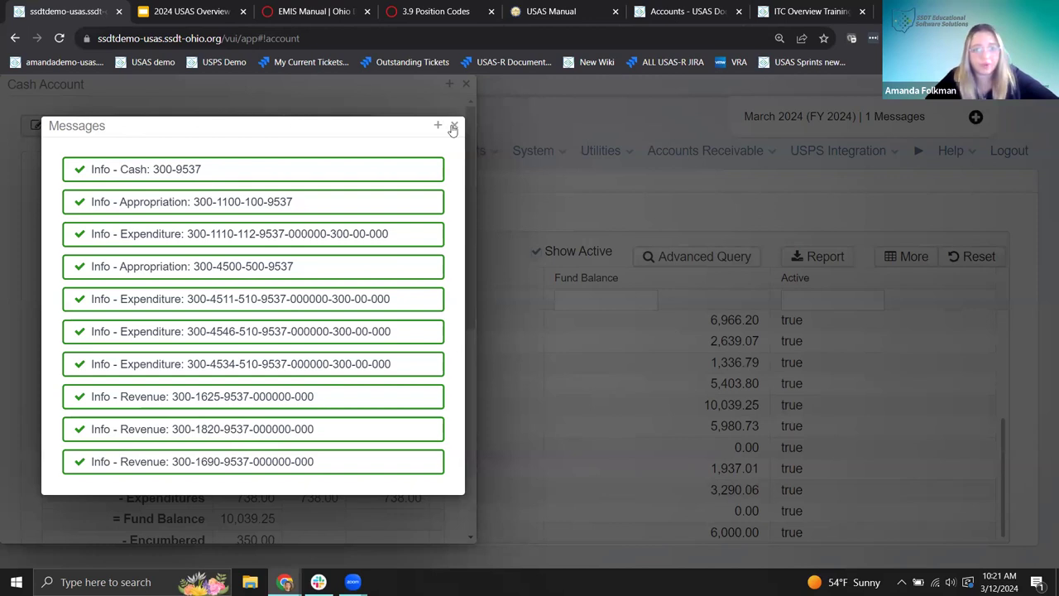
pyautogui.click(477, 85)
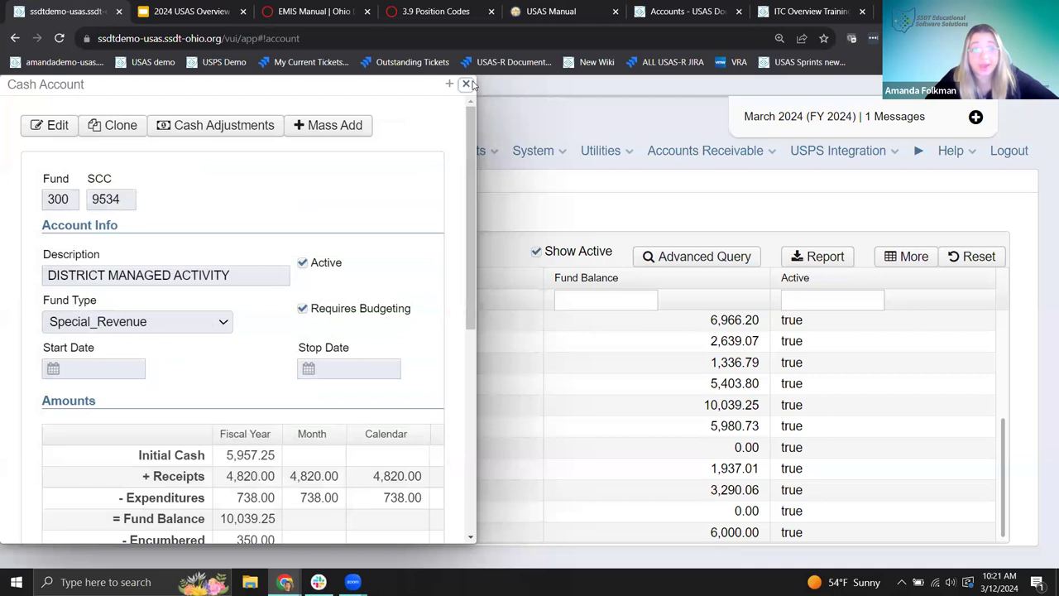
pyautogui.click(466, 84)
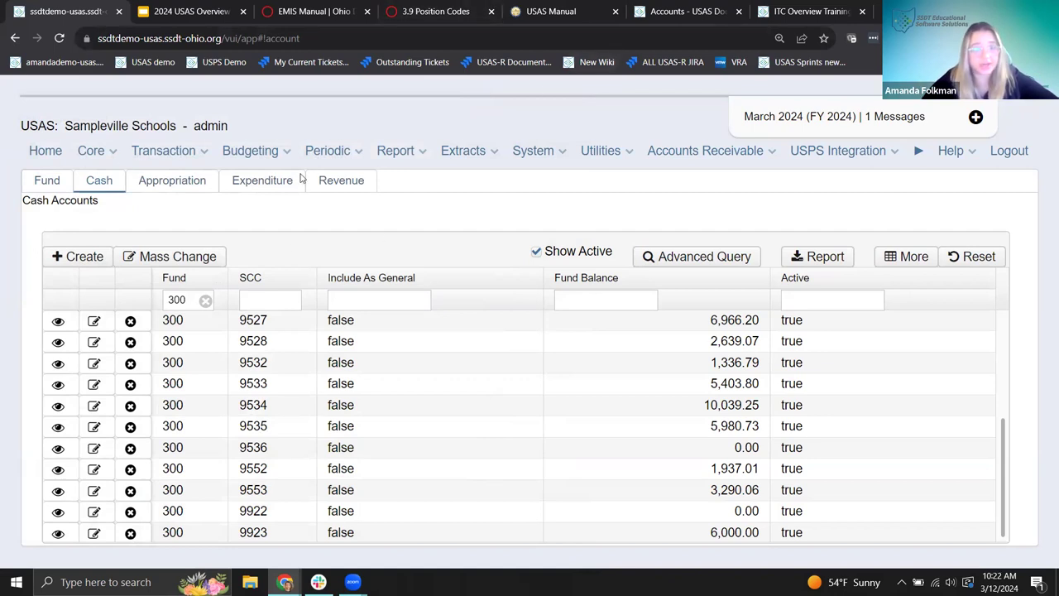
# Switch to the 2024 USAS Overview slides in Google Slides and page from Create Accounts through to Expenditure Account Totals
pyautogui.click(277, 190)
pyautogui.click(180, 17)
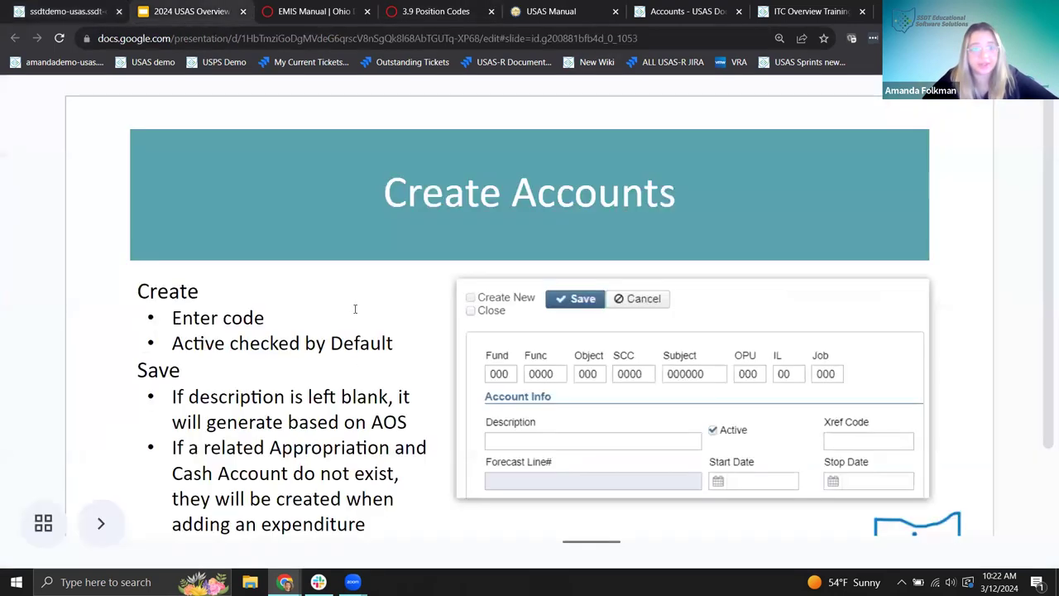
pyautogui.scroll(-1, 358, 364)
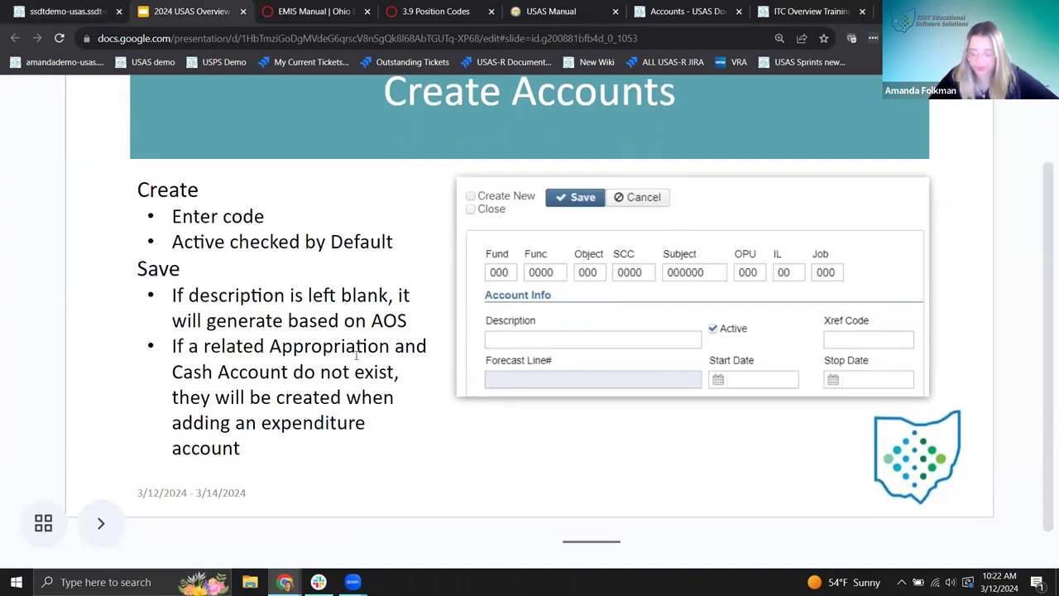
pyautogui.scroll(-1, 357, 354)
pyautogui.scroll(1, 543, 143)
pyautogui.scroll(-1, 545, 144)
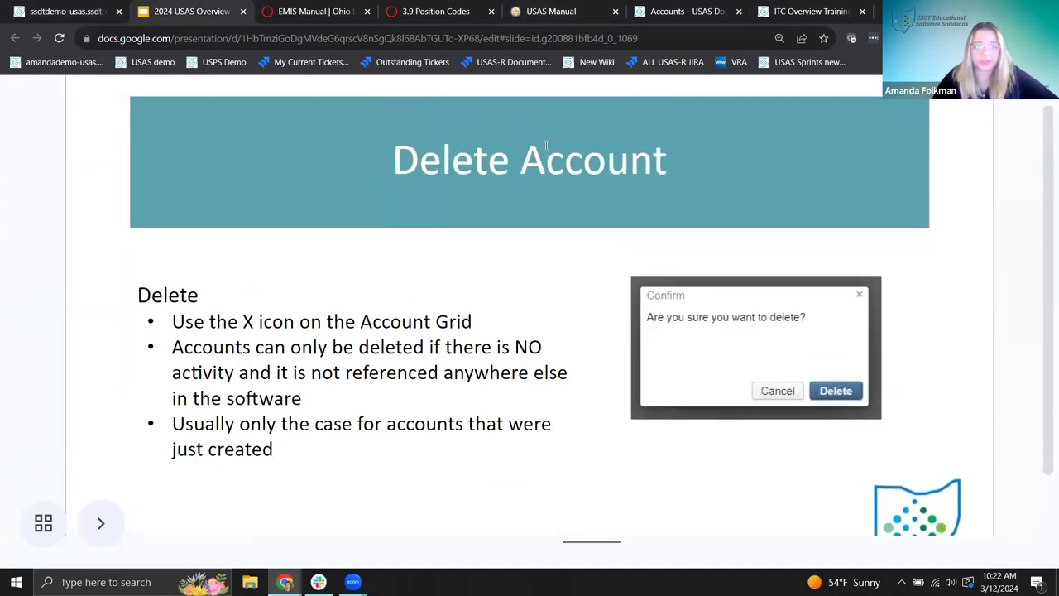
pyautogui.scroll(-1, 545, 145)
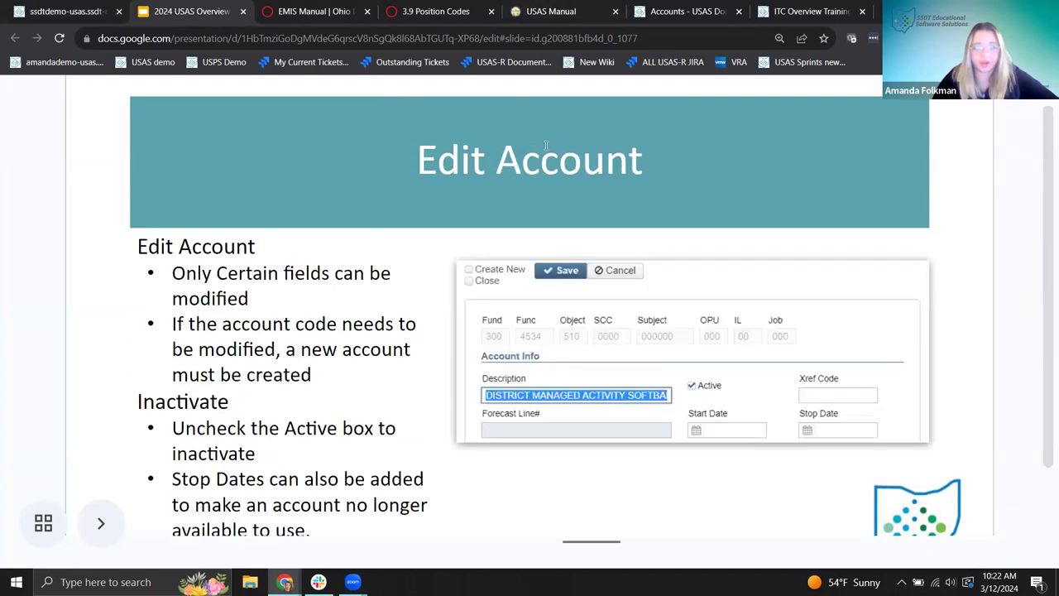
pyautogui.scroll(-1, 545, 145)
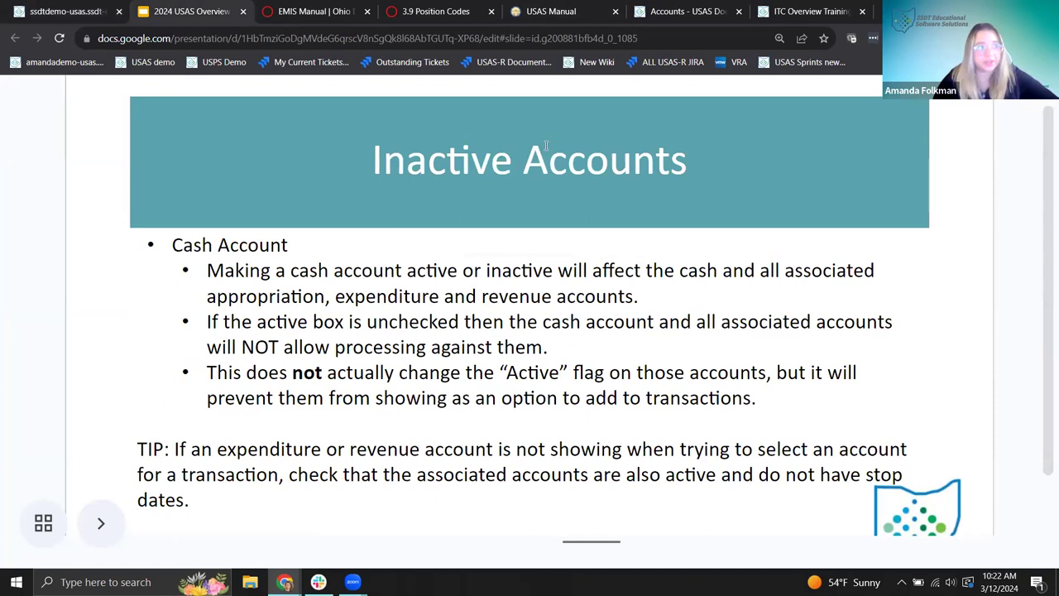
pyautogui.scroll(-1, 545, 144)
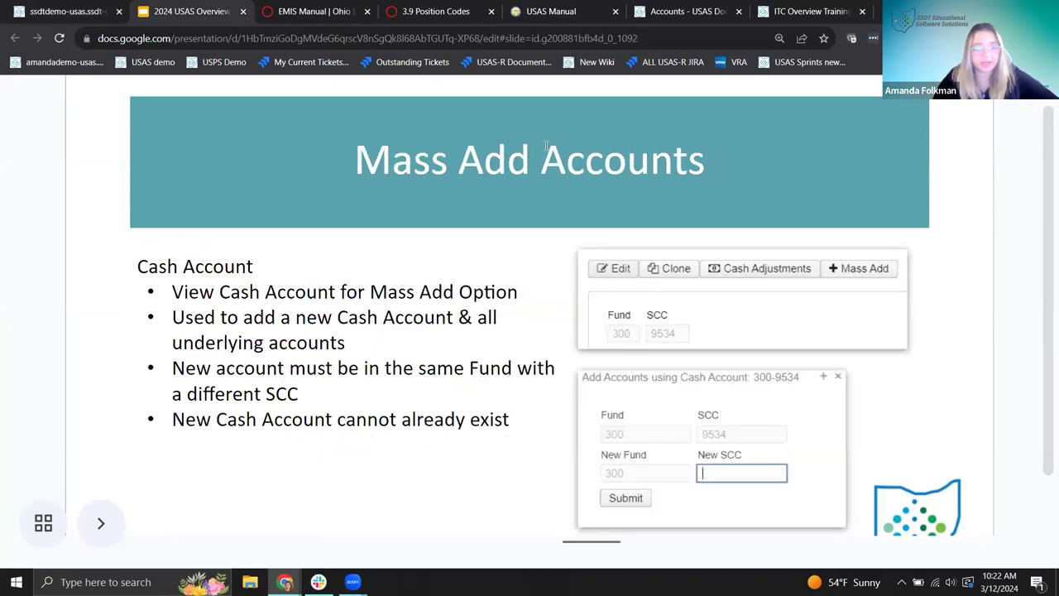
pyautogui.scroll(-1, 546, 145)
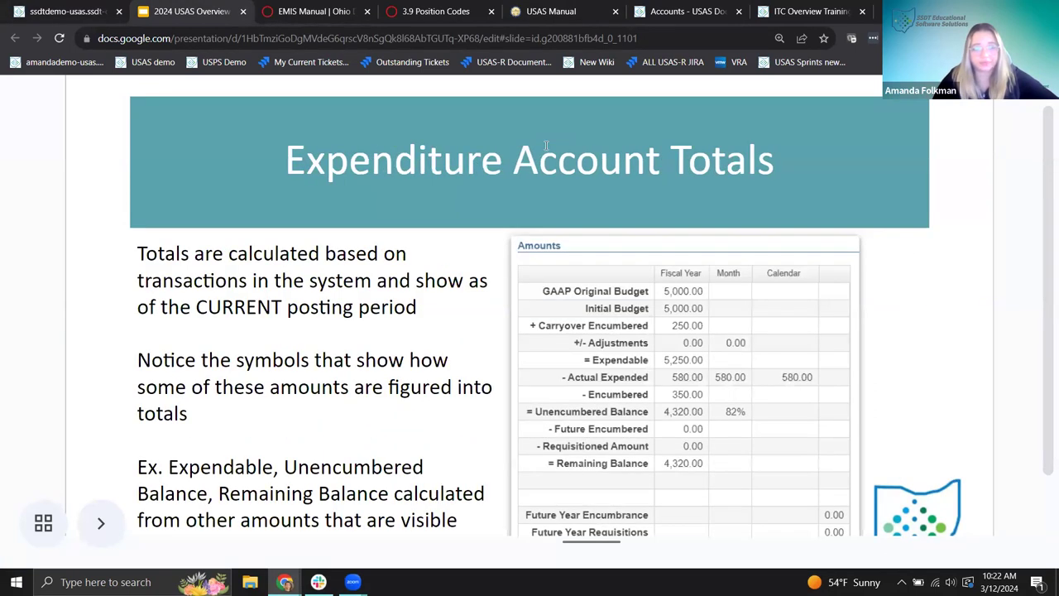
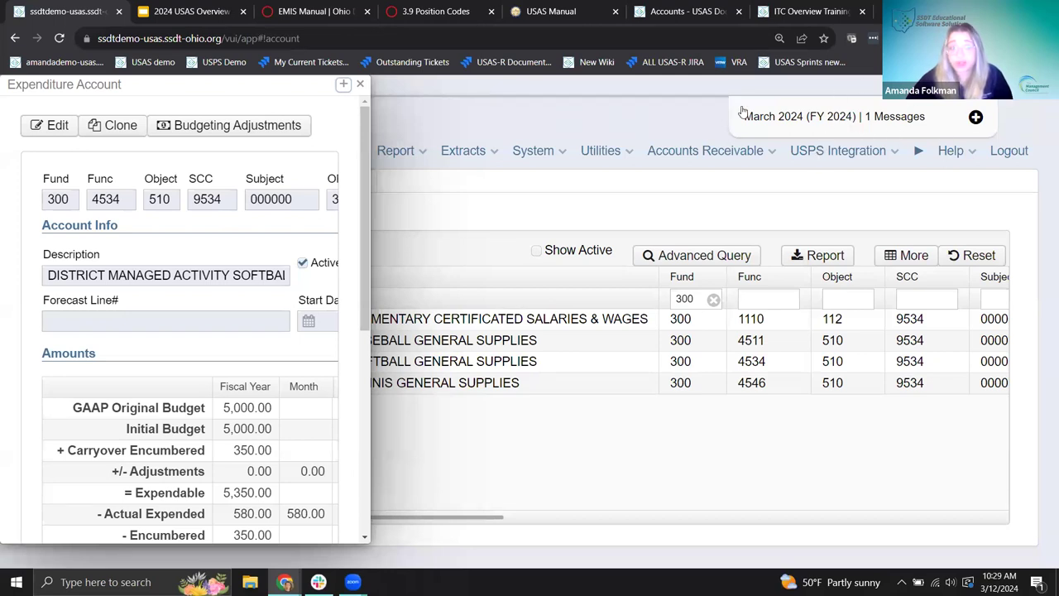
pyautogui.click(340, 85)
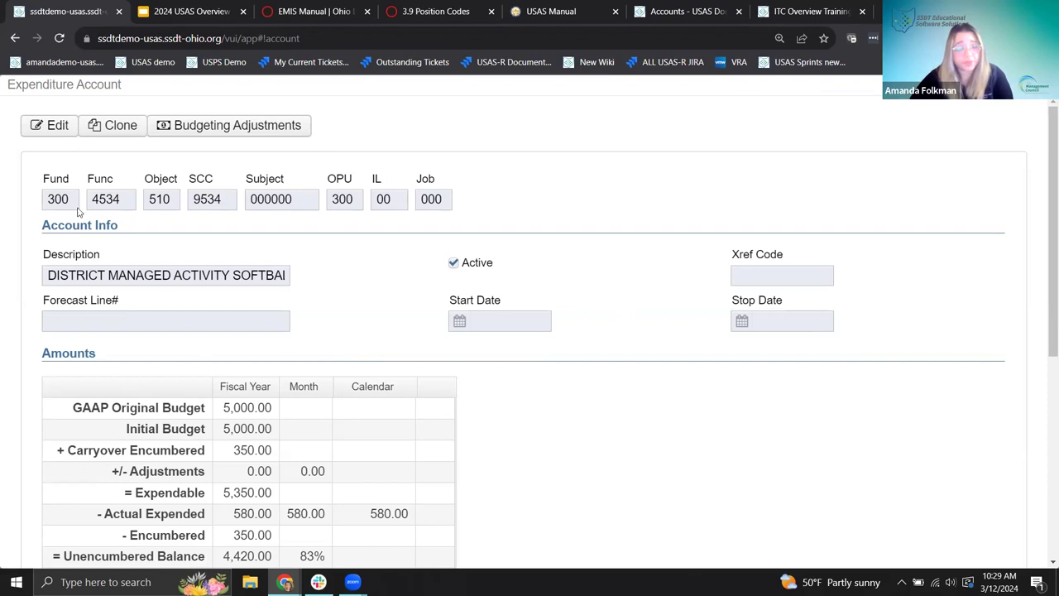
pyautogui.scroll(-1, 208, 315)
pyautogui.scroll(-1, 208, 308)
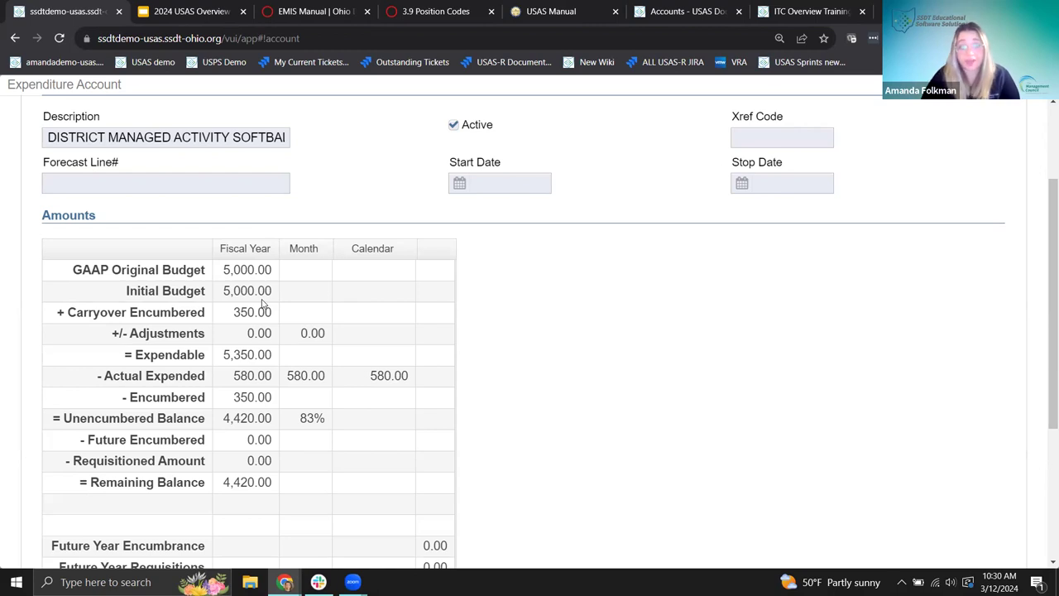
pyautogui.scroll(2, 207, 306)
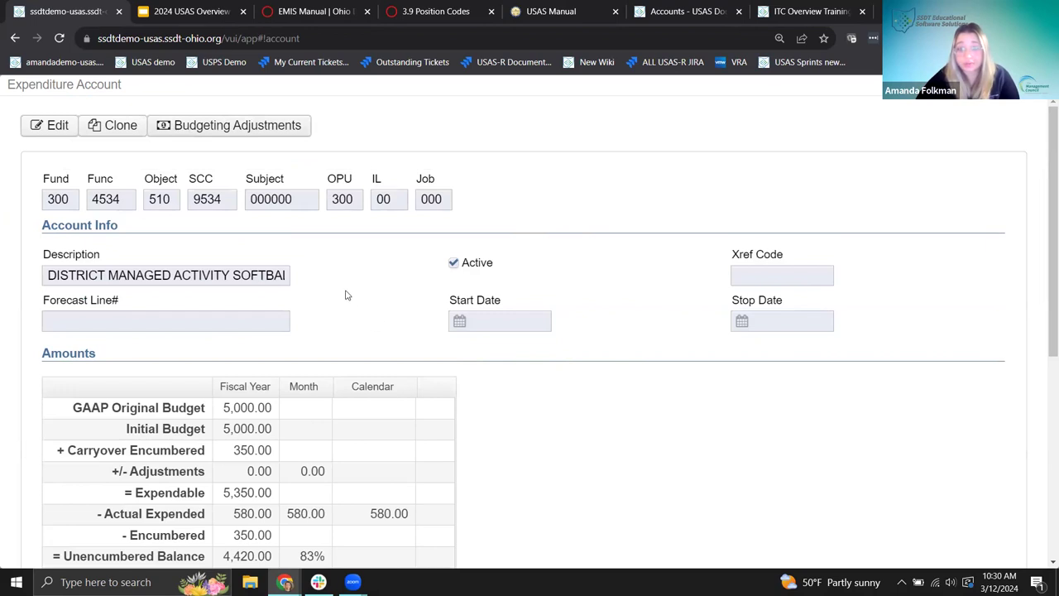
pyautogui.scroll(-1, 348, 296)
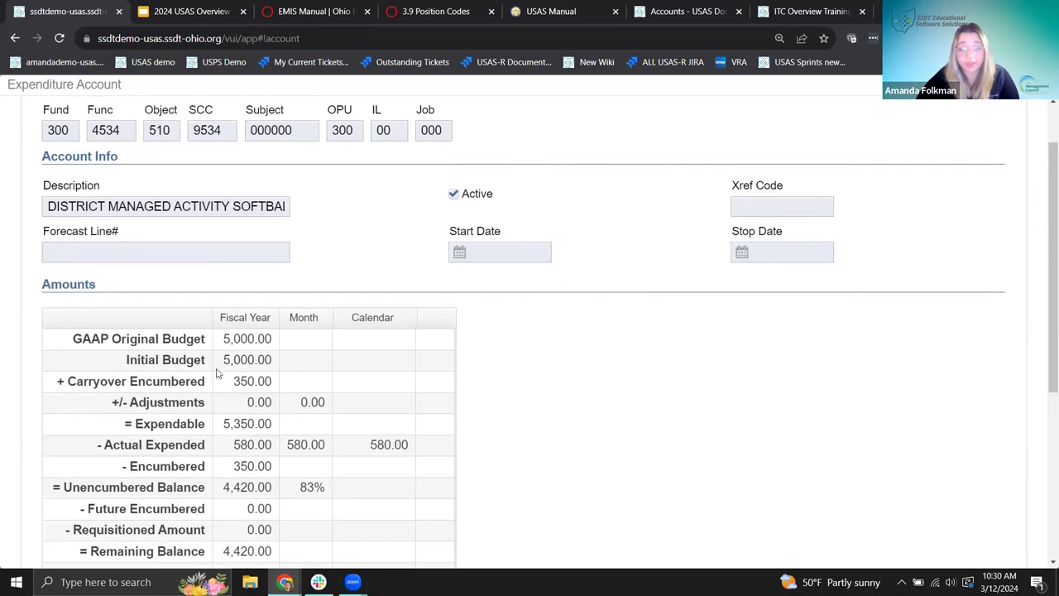
pyautogui.scroll(-1, 222, 361)
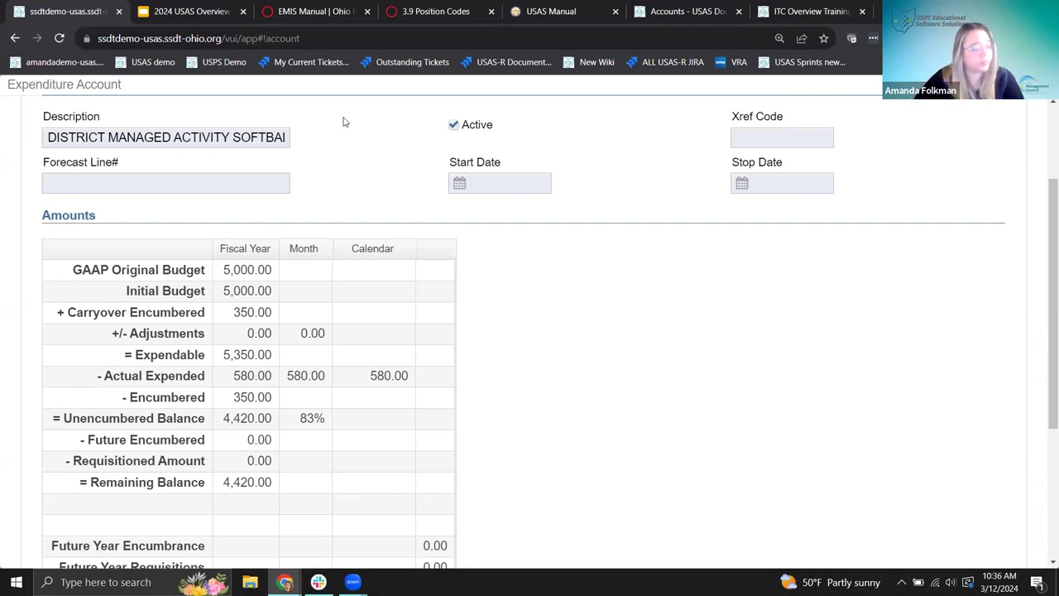
pyautogui.scroll(-3, 662, 422)
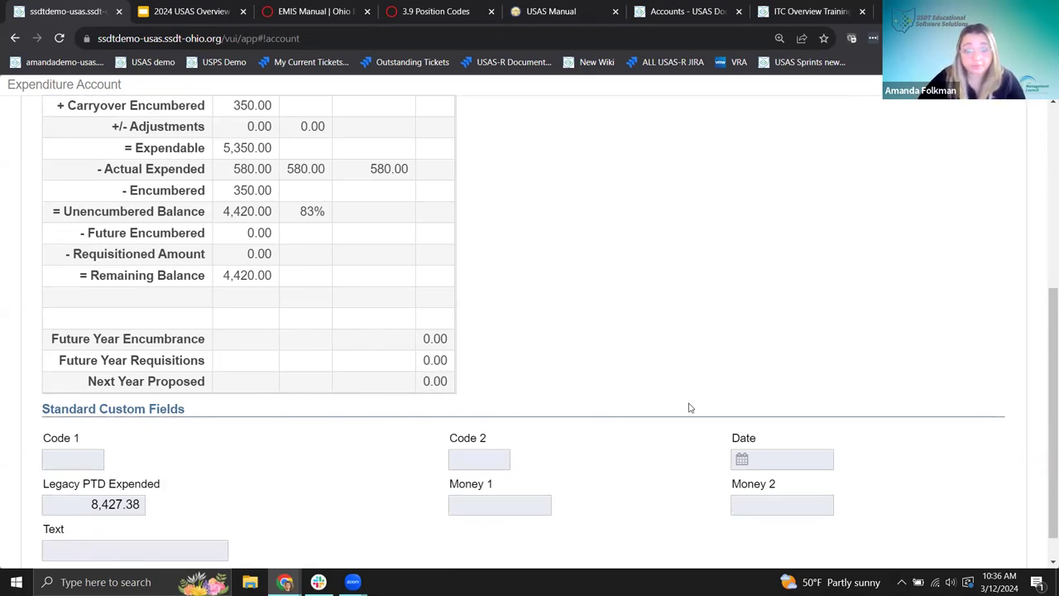
pyautogui.scroll(2, 681, 369)
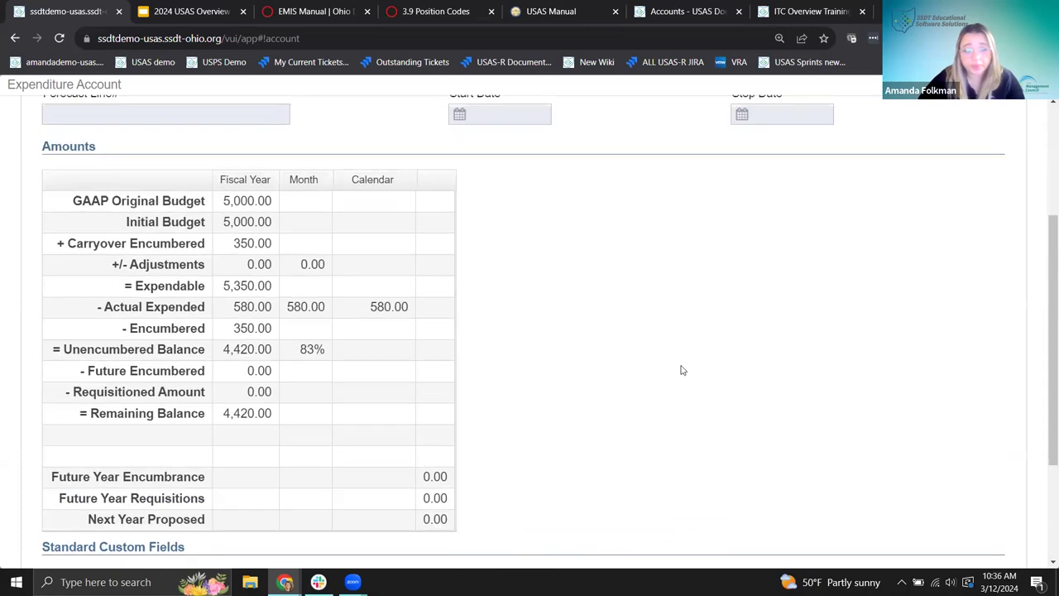
pyautogui.scroll(3, 468, 395)
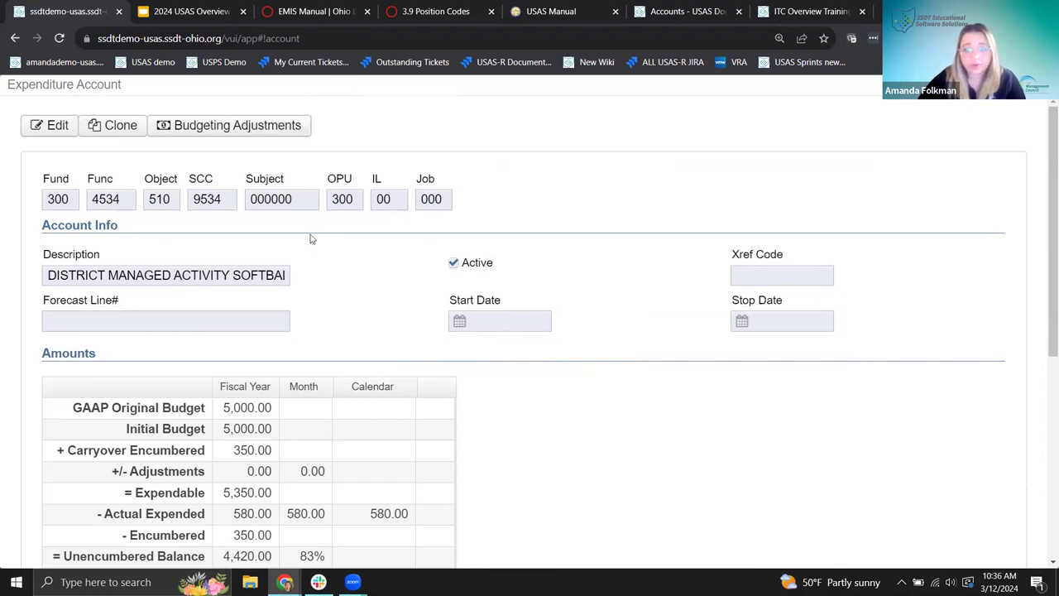
# Filter the appropriation accounts to fund 300, function 4500, object 5 and SCC 9534, and open the matching account for viewing
pyautogui.hotkey('alt', 'Left')
pyautogui.click(182, 183)
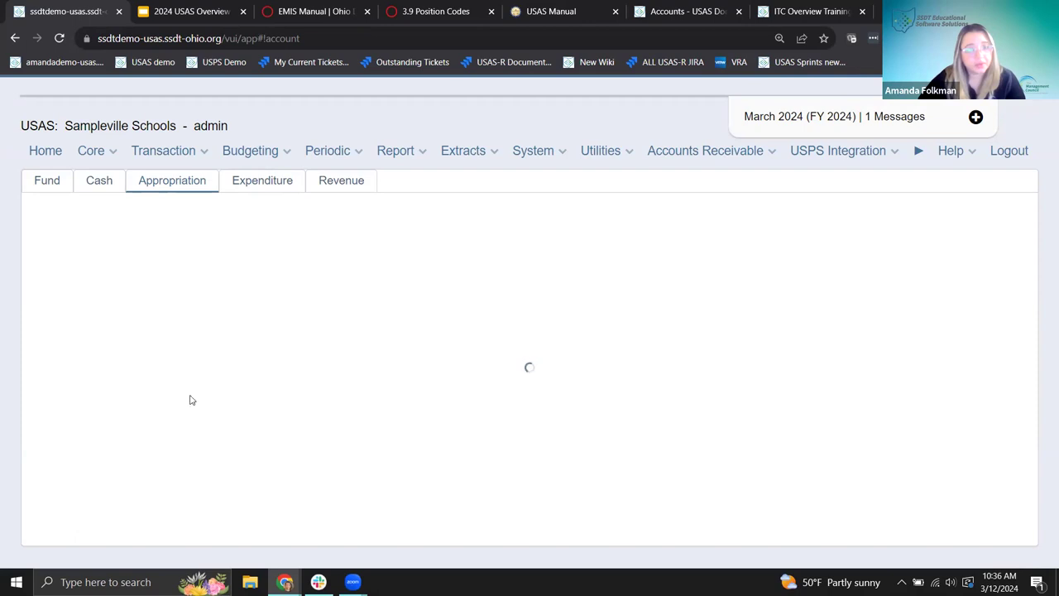
pyautogui.click(192, 299)
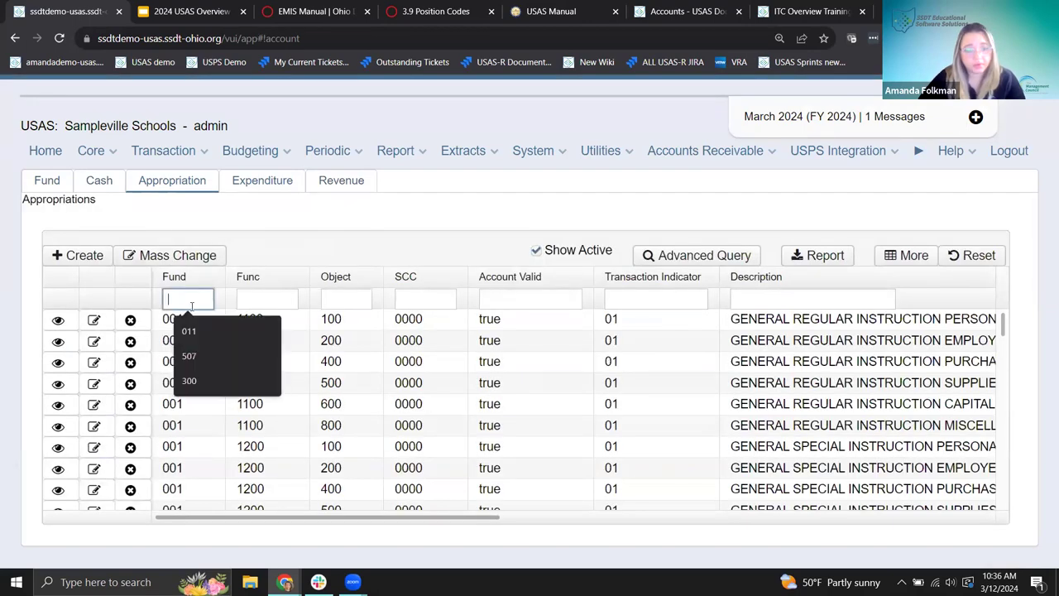
pyautogui.write('300')
pyautogui.press('Tab')
pyautogui.write('4500')
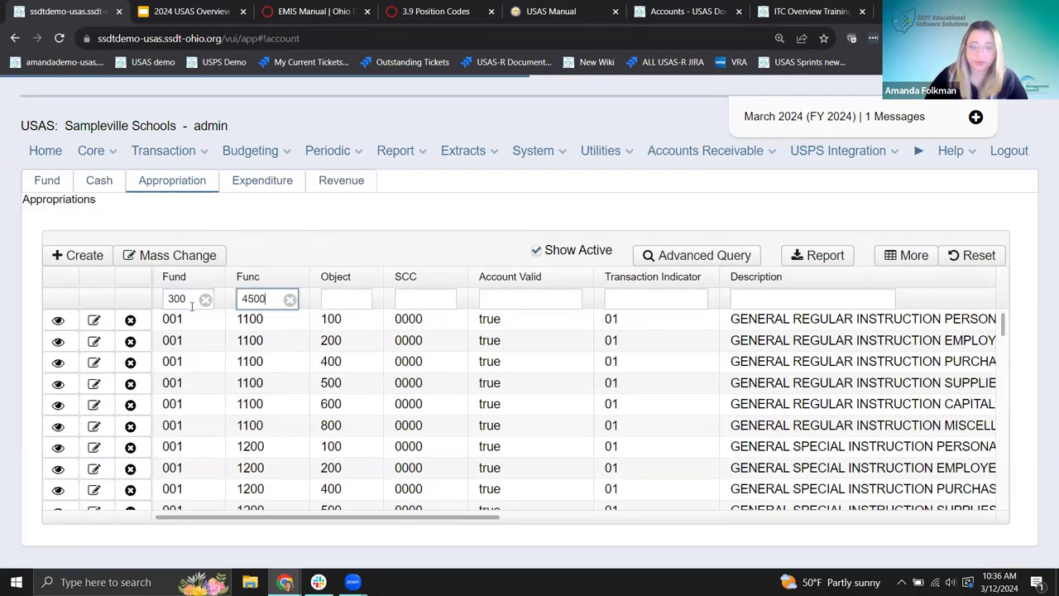
pyautogui.press('Tab')
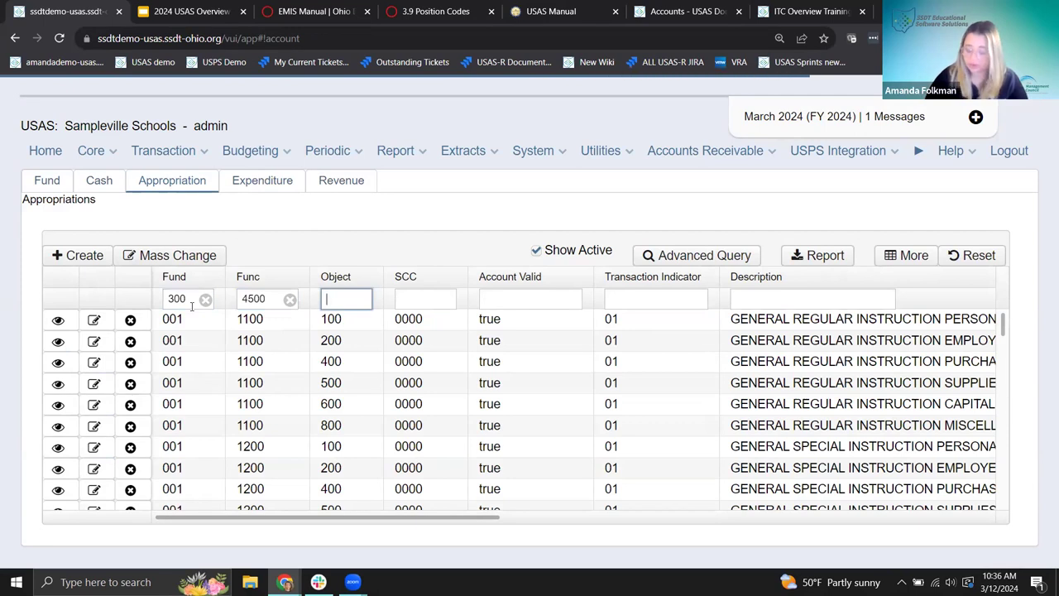
pyautogui.write('5')
pyautogui.press('Tab')
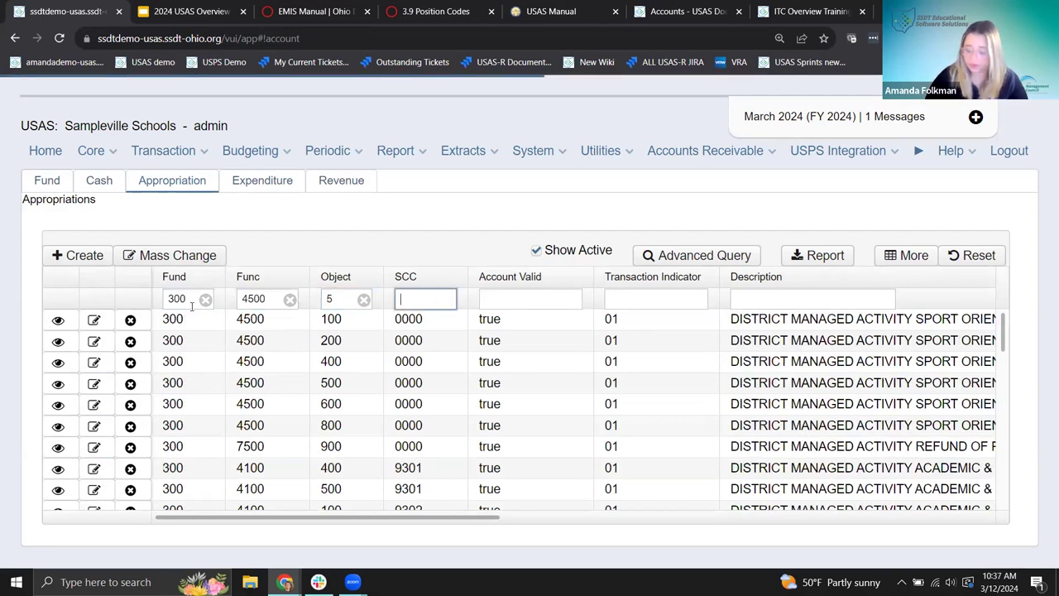
pyautogui.write('9534')
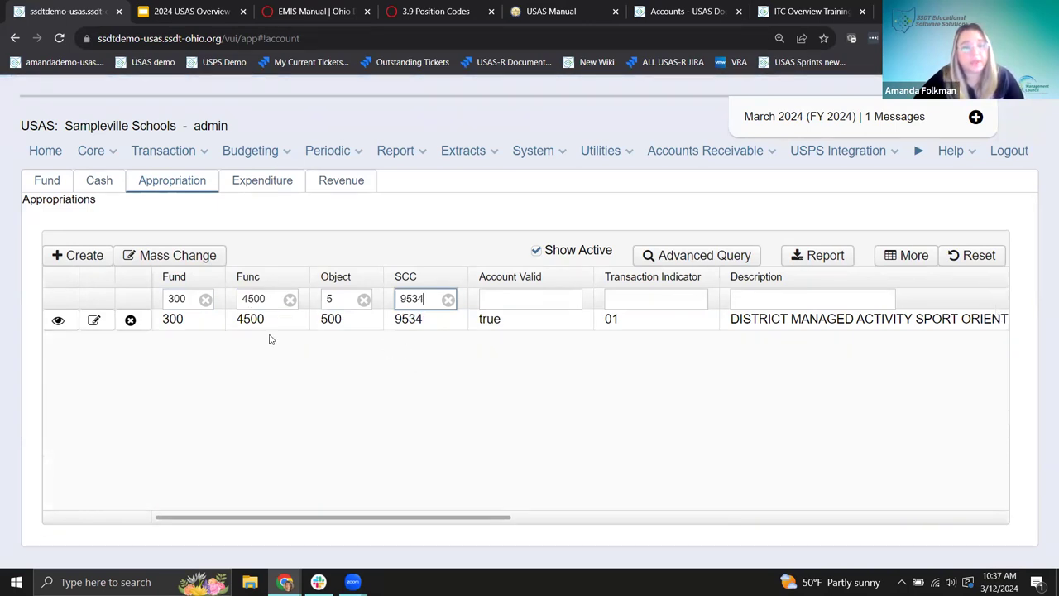
pyautogui.click(46, 326)
pyautogui.click(58, 321)
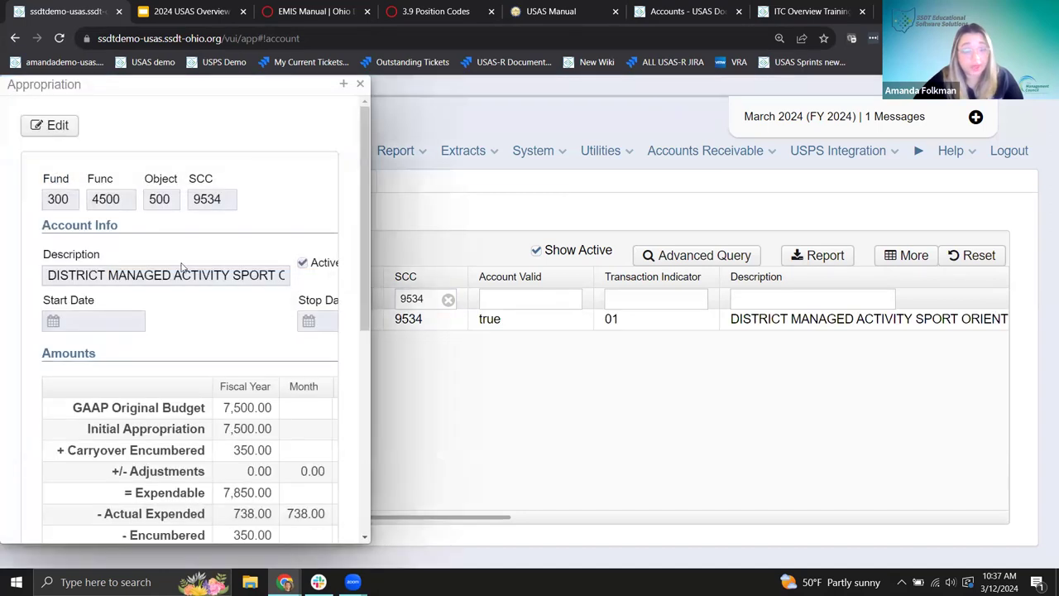
pyautogui.click(344, 84)
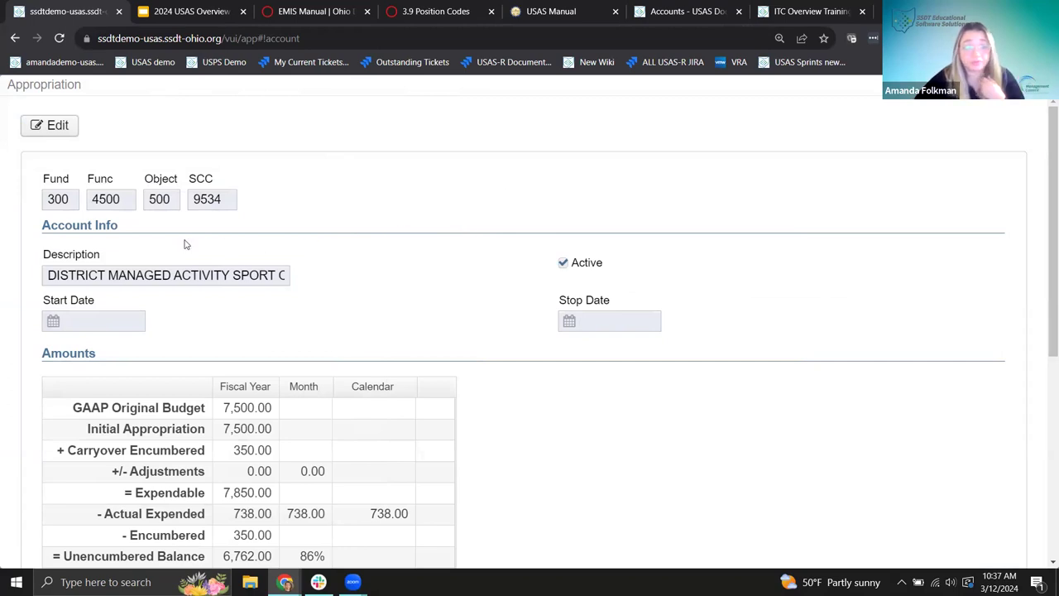
pyautogui.scroll(-1, 383, 356)
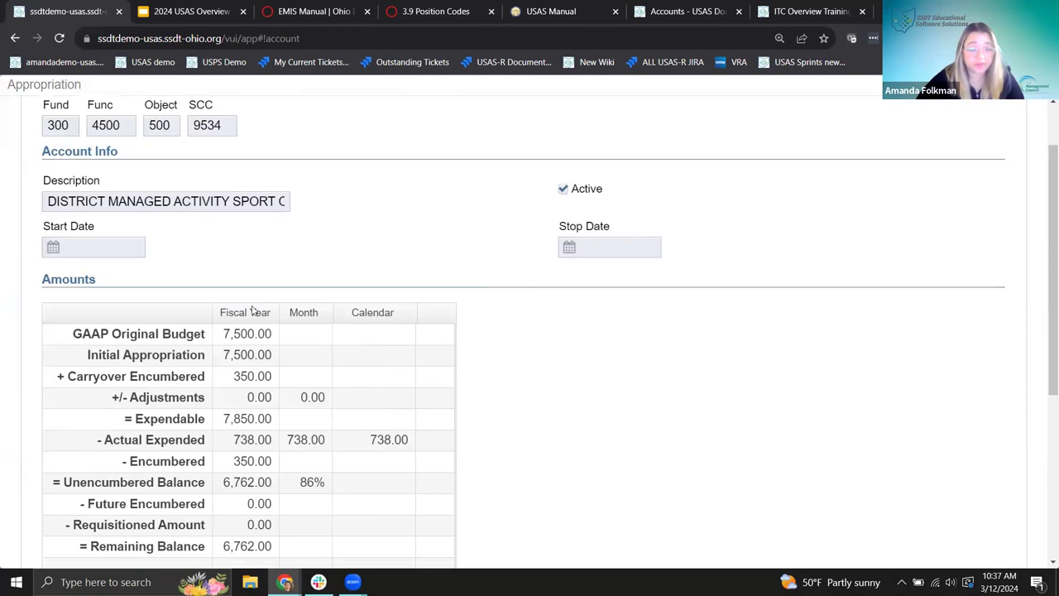
pyautogui.scroll(-1, 353, 353)
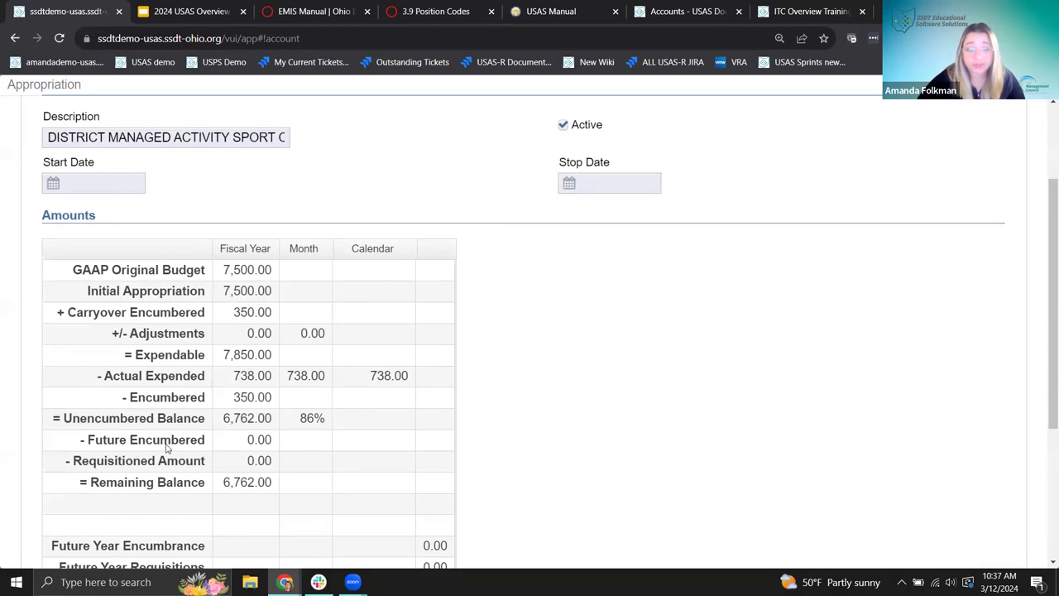
pyautogui.scroll(1, 285, 470)
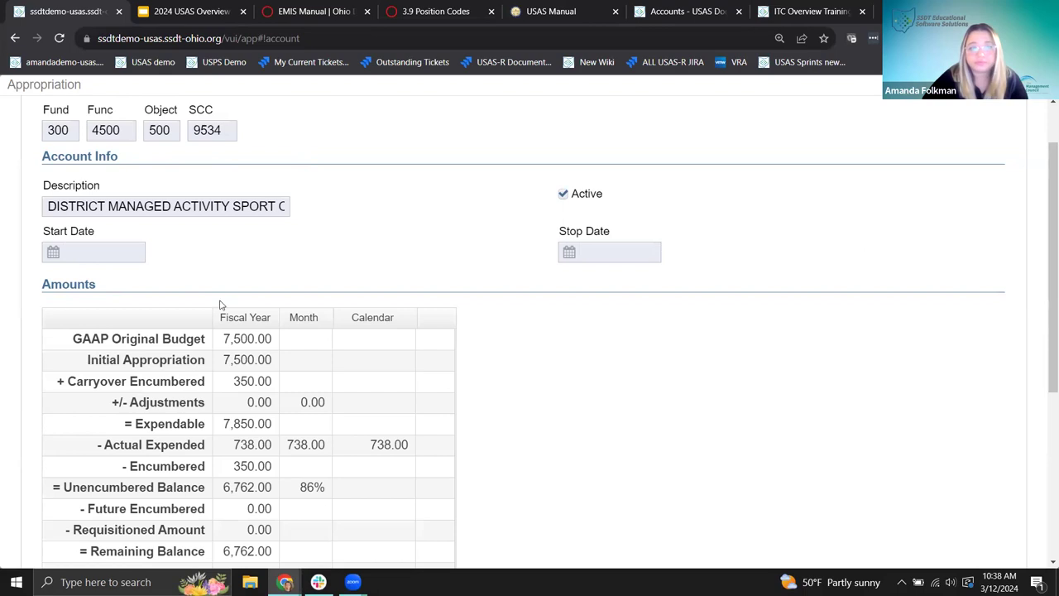
pyautogui.press('Escape')
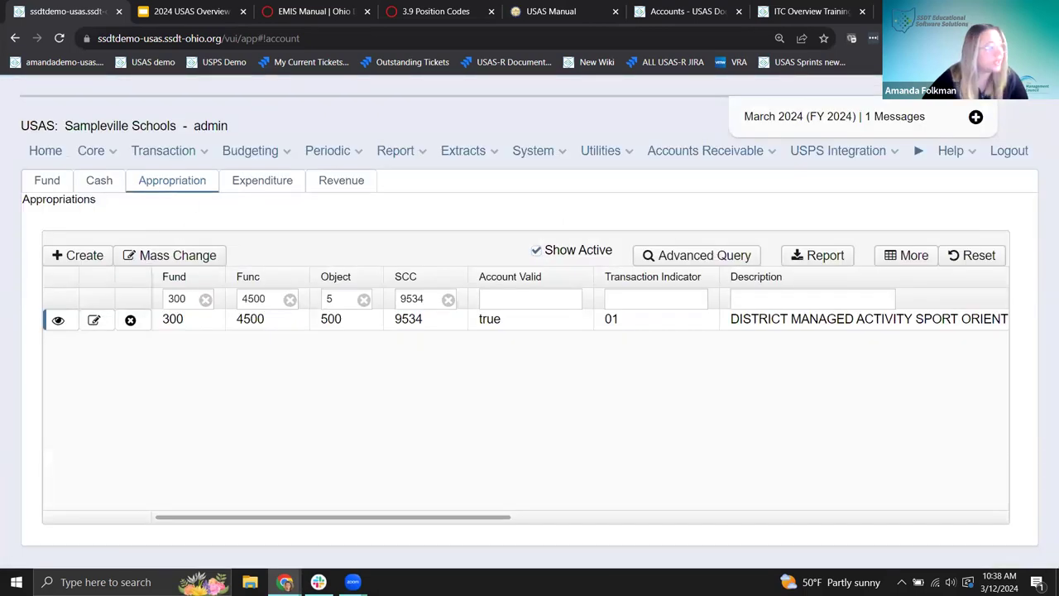
pyautogui.click(330, 187)
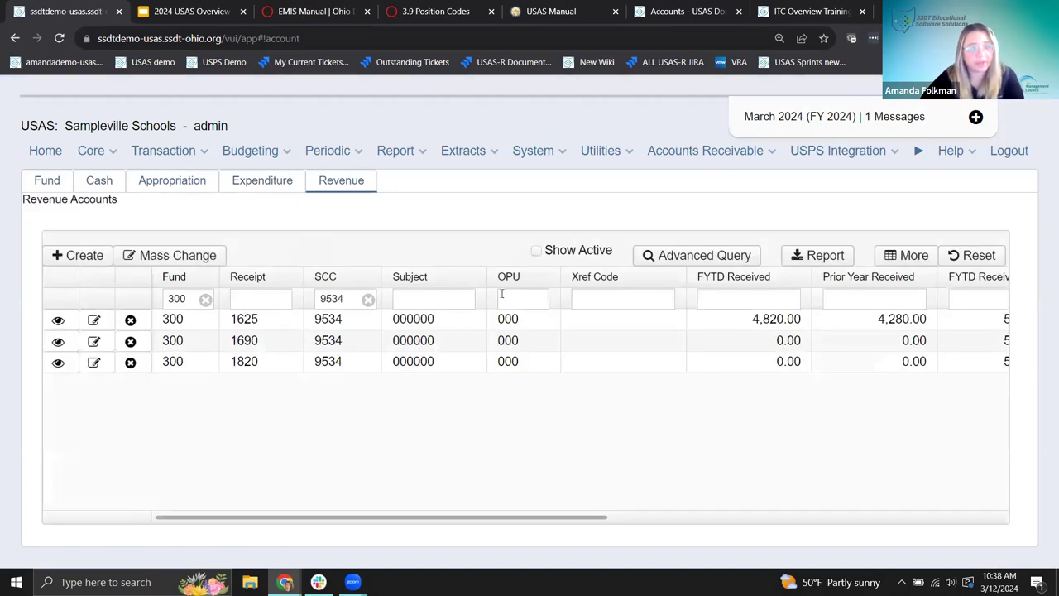
pyautogui.click(66, 327)
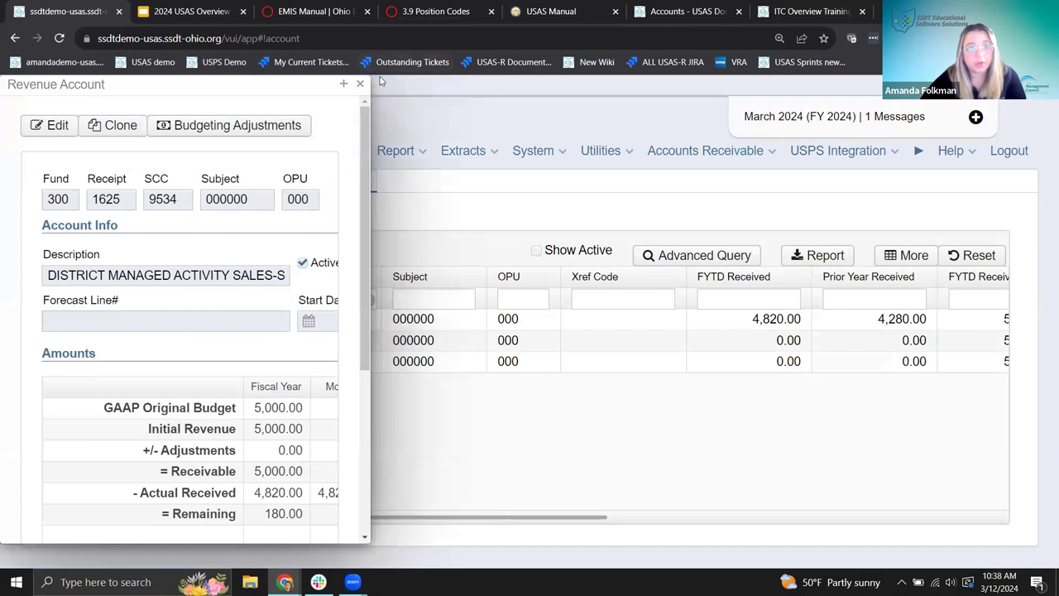
pyautogui.click(342, 83)
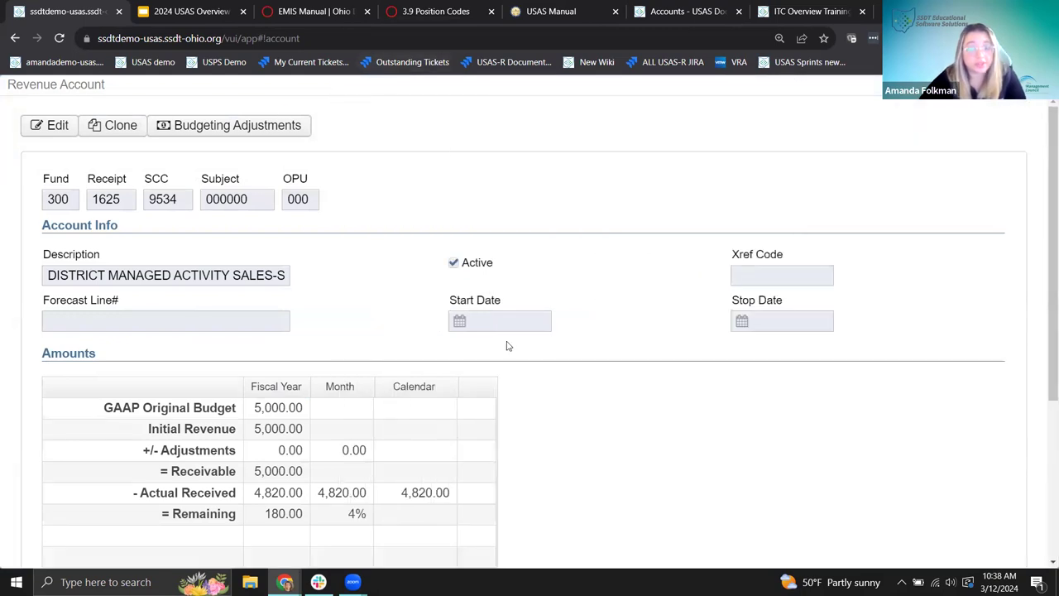
pyautogui.scroll(-1, 499, 350)
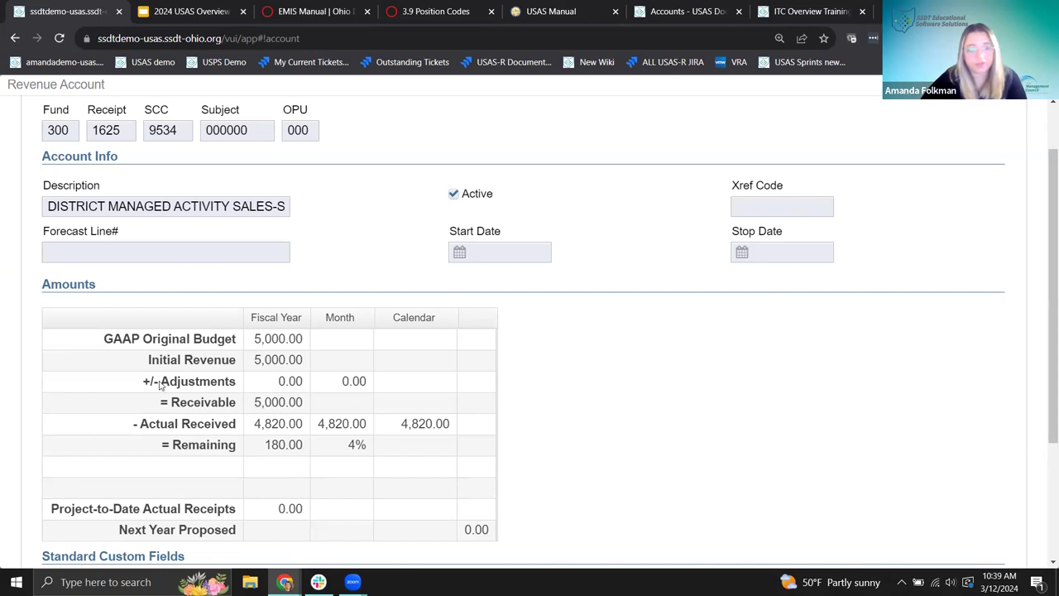
pyautogui.moveTo(148, 361); pyautogui.dragTo(235, 367)
pyautogui.moveTo(144, 382); pyautogui.dragTo(235, 392)
pyautogui.moveTo(161, 406); pyautogui.dragTo(236, 407)
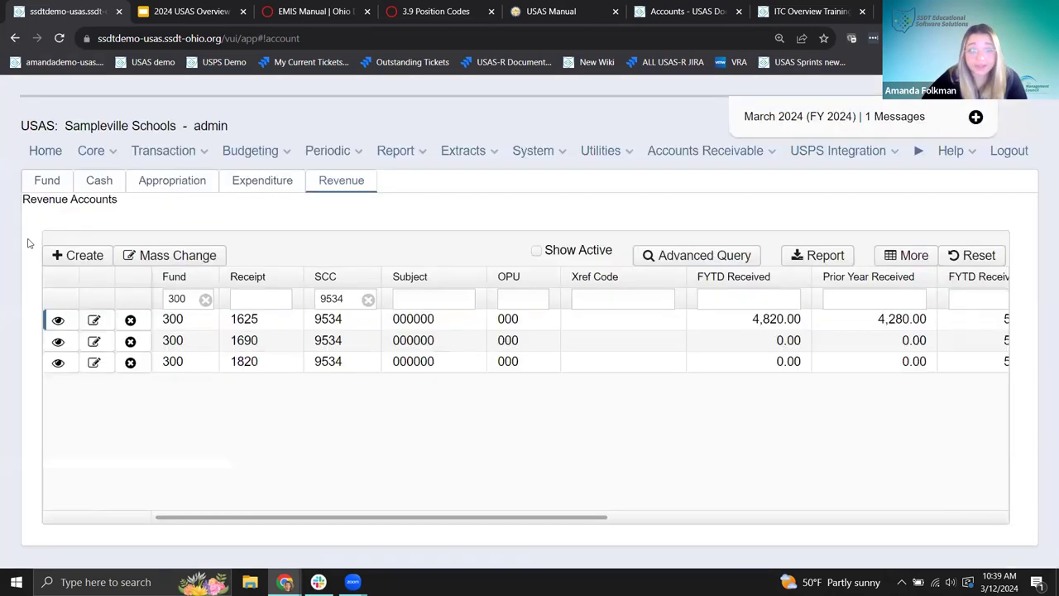
pyautogui.press('Escape')
# Filter the fund 300 cash accounts to SCC 9534 and open the matching account for viewing
pyautogui.click(100, 182)
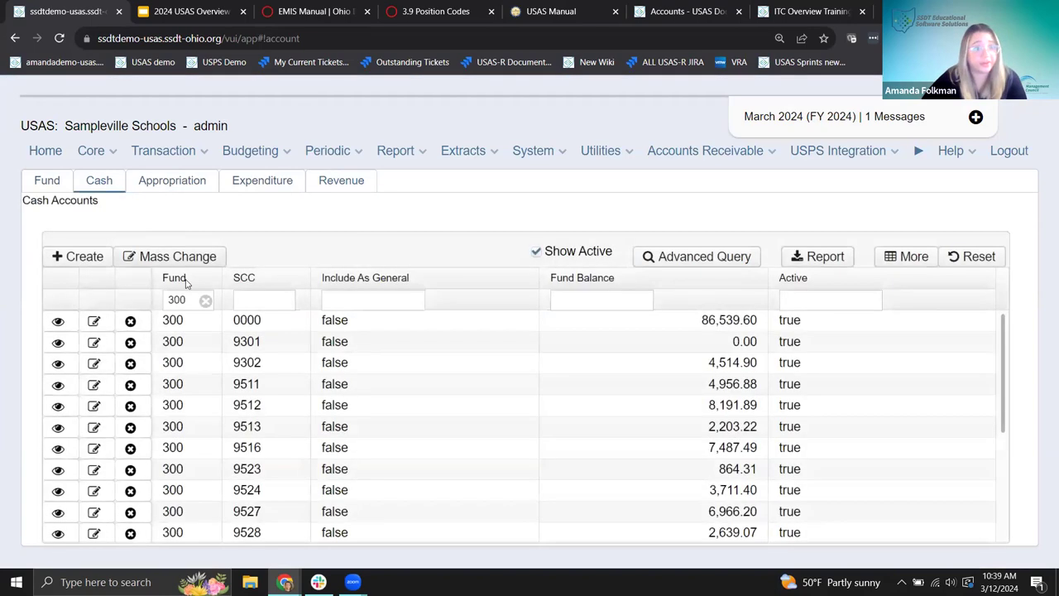
pyautogui.click(266, 302)
pyautogui.write('9')
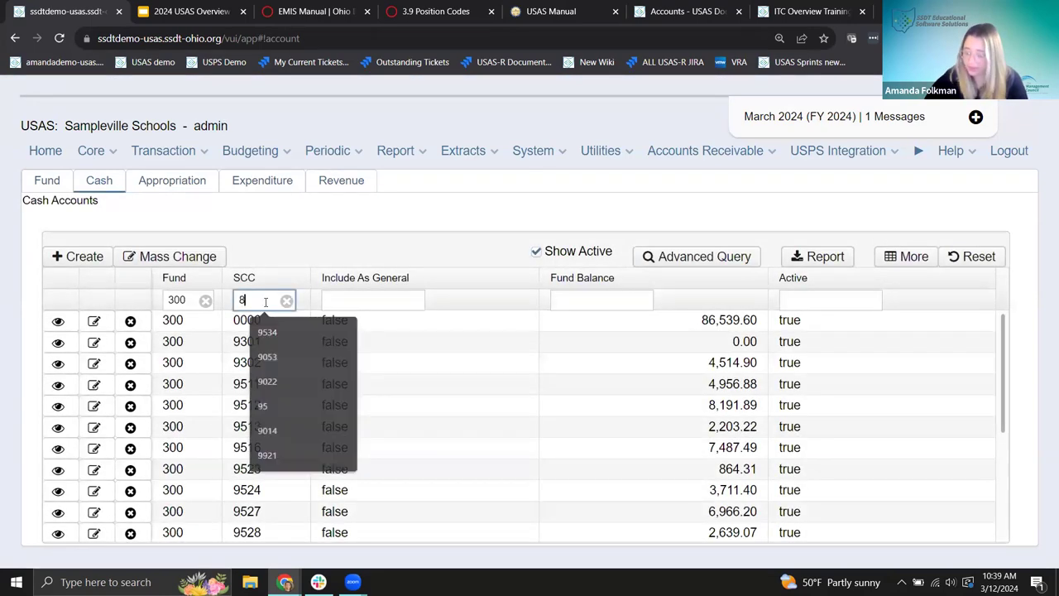
pyautogui.press('BackSpace')
pyautogui.write('953')
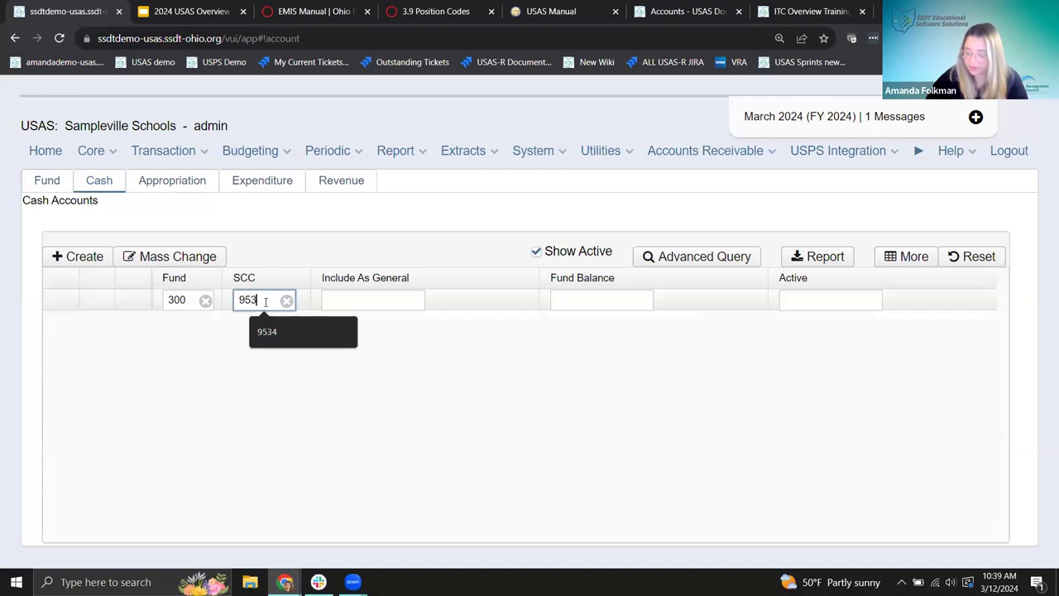
pyautogui.write('4')
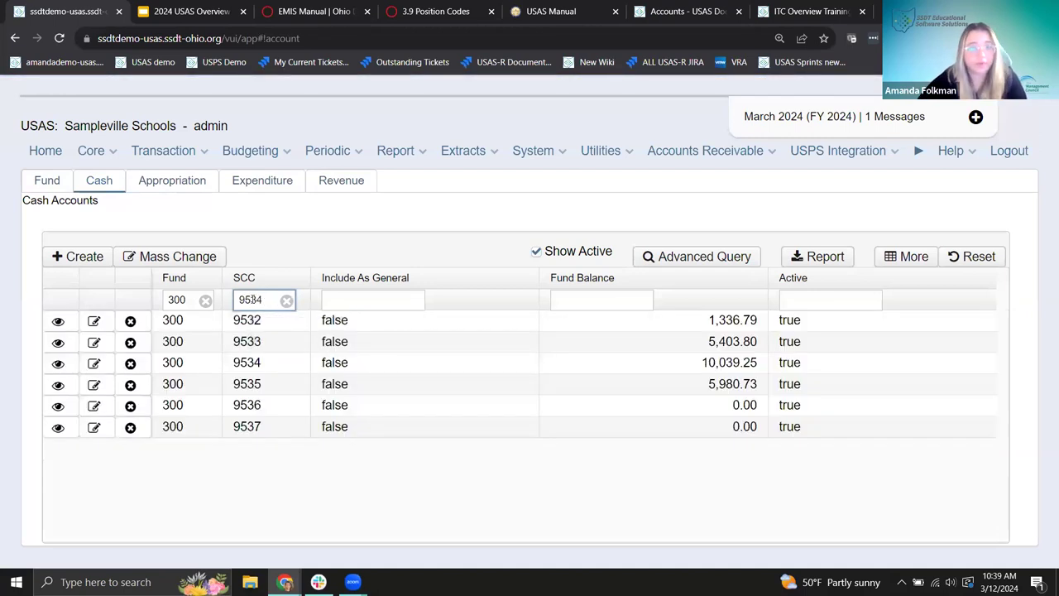
pyautogui.click(59, 321)
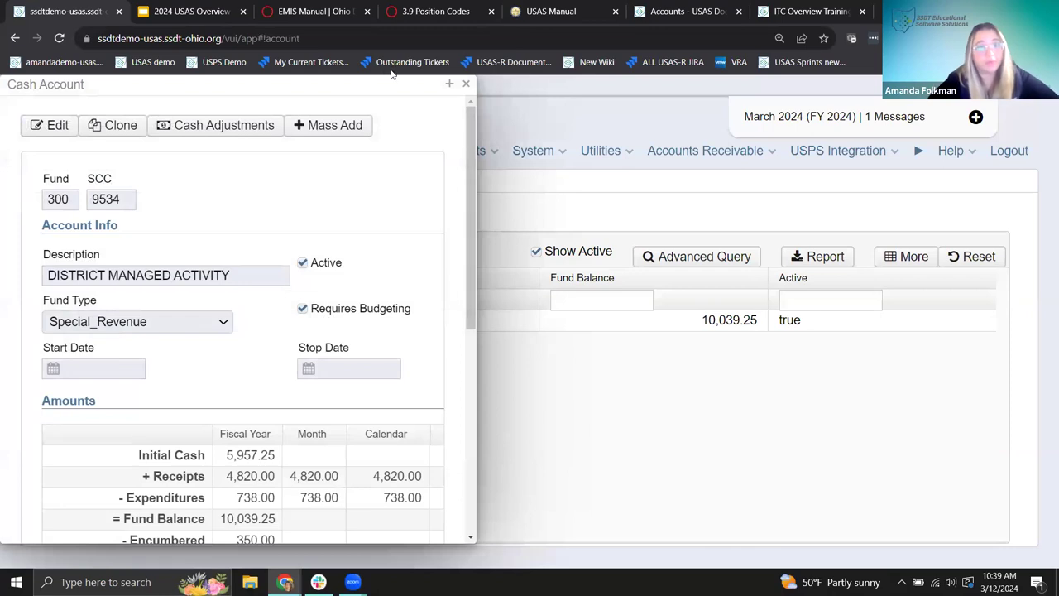
# Maximize cash account 300-9534 and examine the initial cash and remaining balance in its amounts
pyautogui.click(450, 83)
pyautogui.scroll(-1, 430, 353)
pyautogui.scroll(-2, 430, 353)
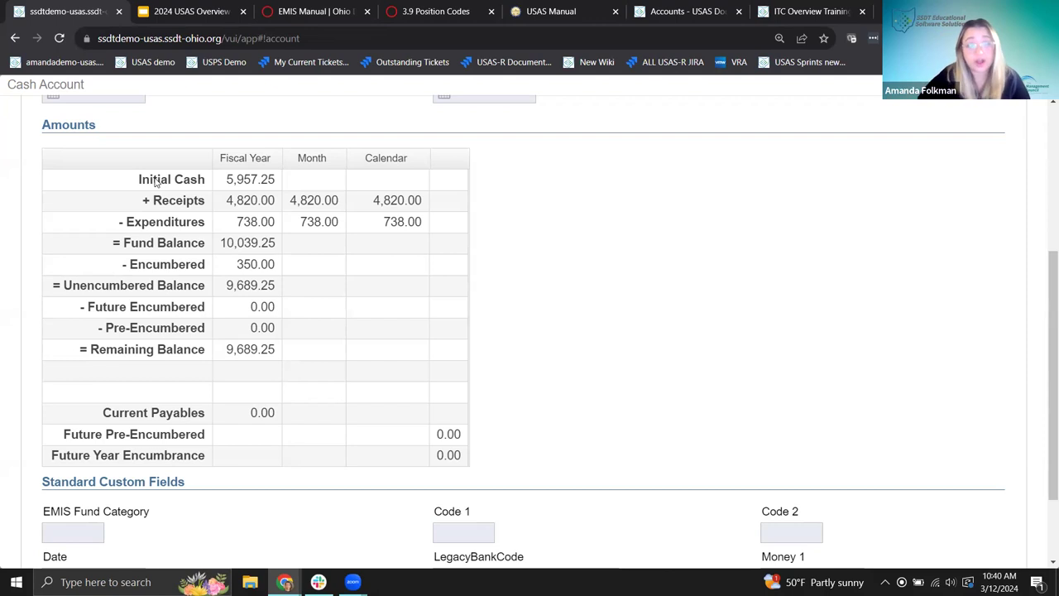
pyautogui.moveTo(133, 181); pyautogui.dragTo(274, 187)
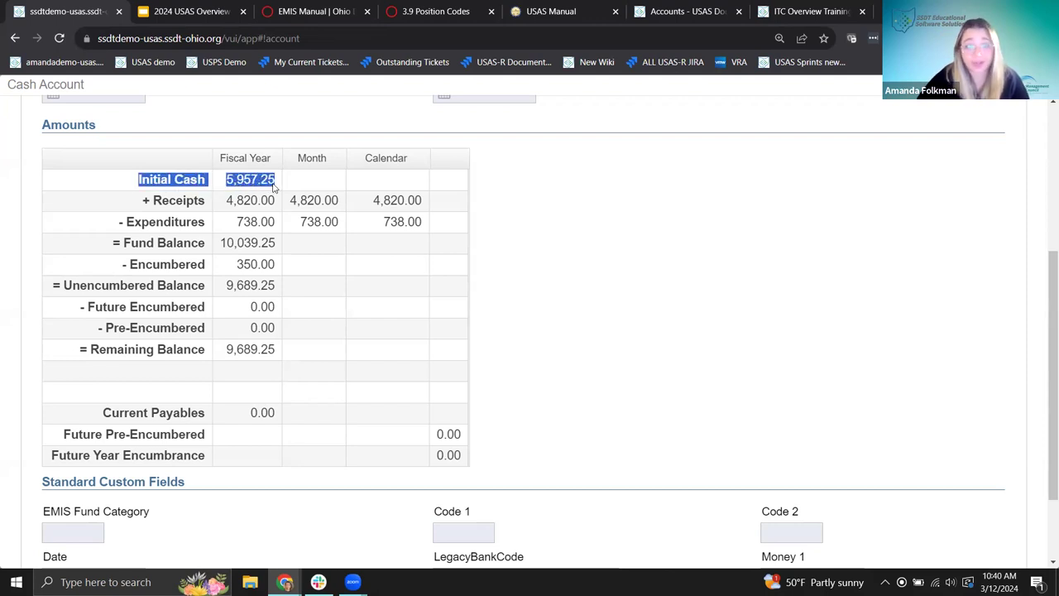
pyautogui.click(153, 182)
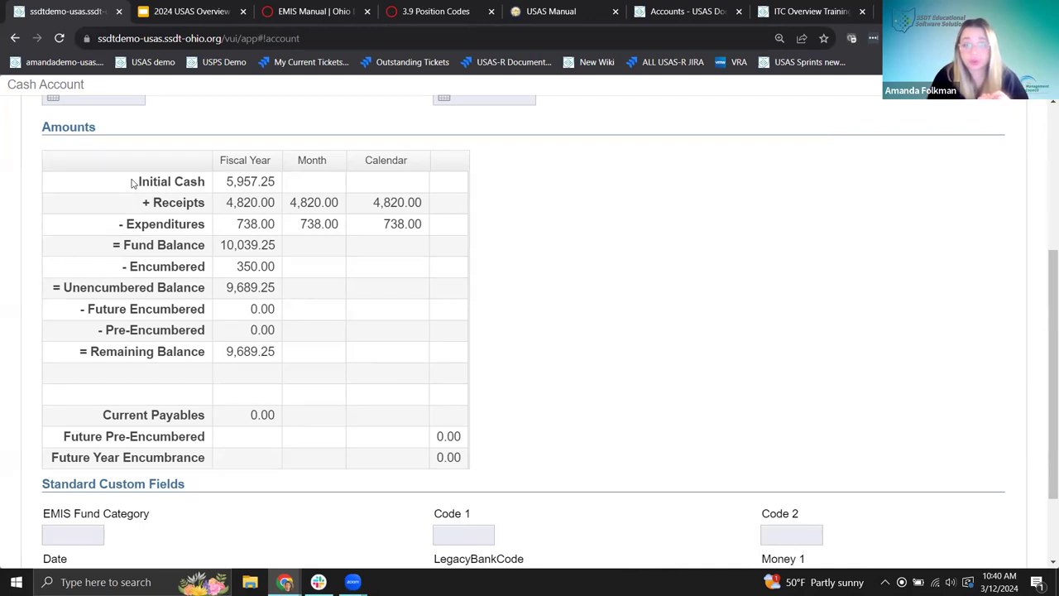
pyautogui.moveTo(225, 354); pyautogui.dragTo(279, 359)
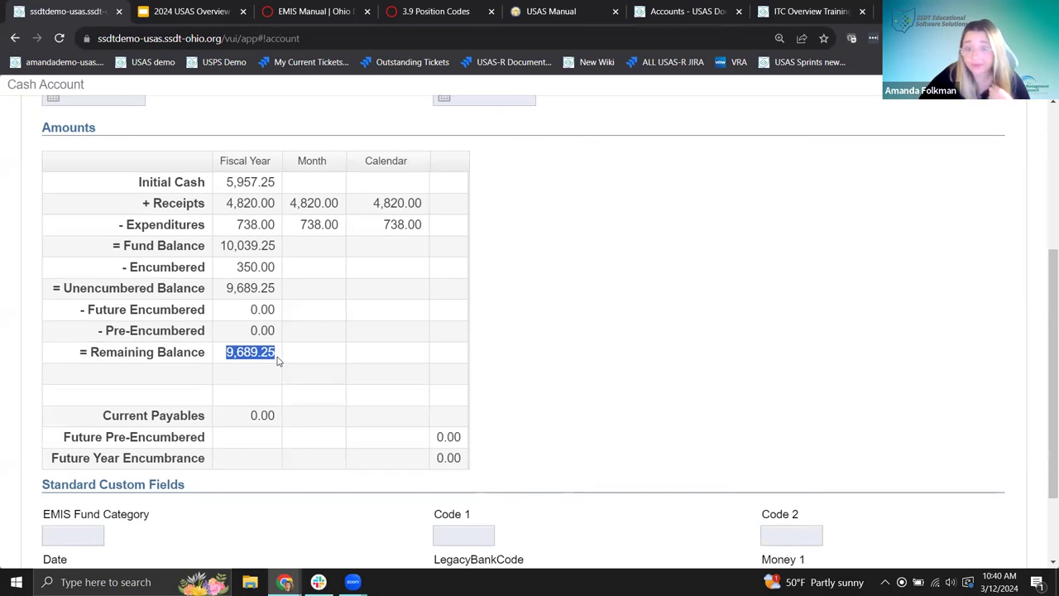
pyautogui.moveTo(225, 179); pyautogui.dragTo(279, 193)
pyautogui.click(276, 187)
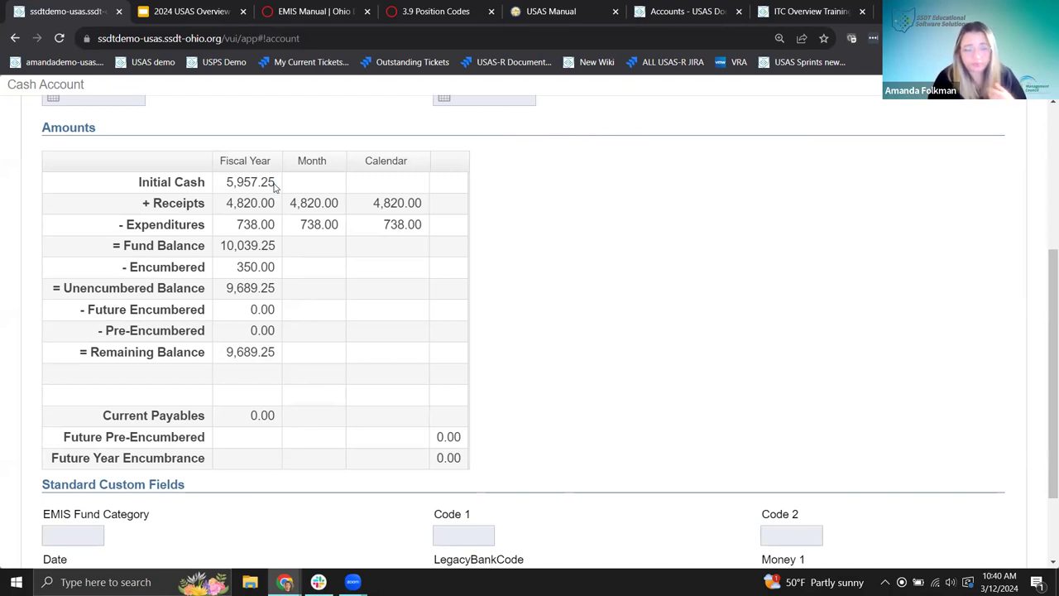
# Trace the cash account's fiscal-year amounts from initial cash through receipts, expenditures, fund balance and encumbered to the unencumbered and remaining balances
pyautogui.moveTo(220, 179); pyautogui.dragTo(276, 190)
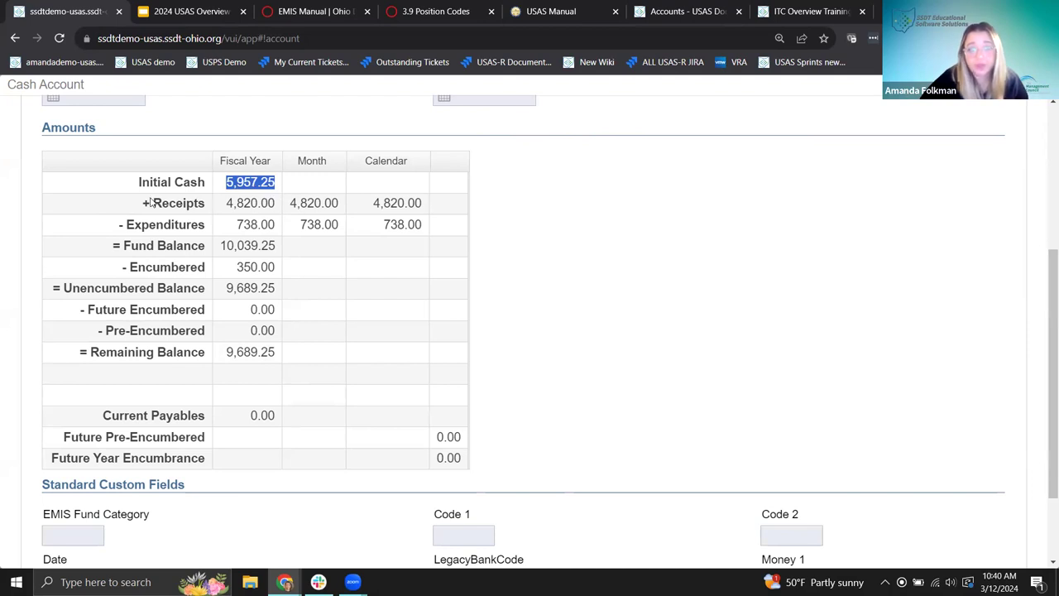
pyautogui.moveTo(222, 203); pyautogui.dragTo(283, 203)
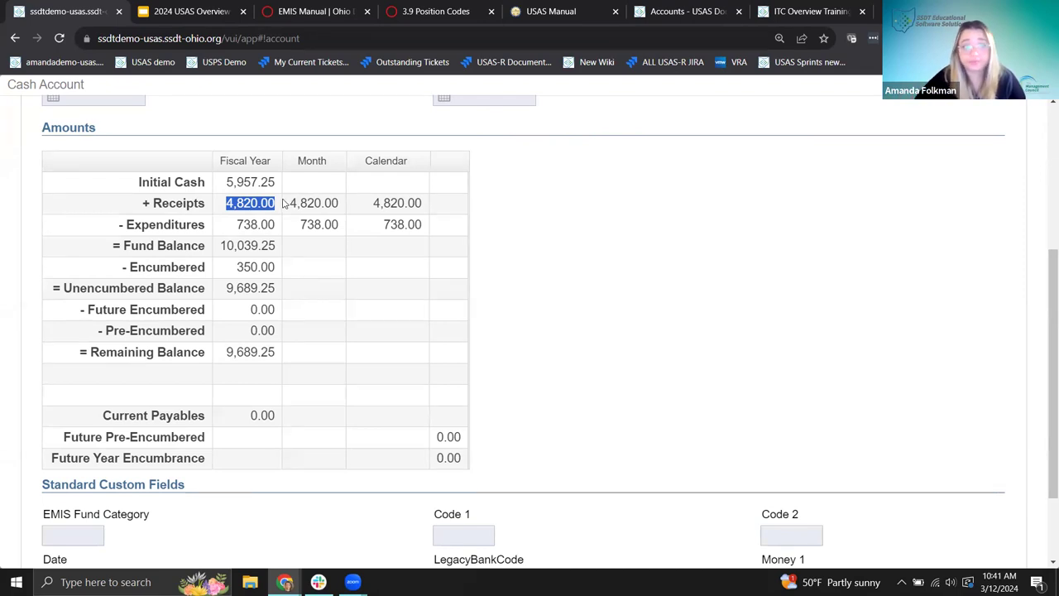
pyautogui.moveTo(229, 224); pyautogui.dragTo(277, 234)
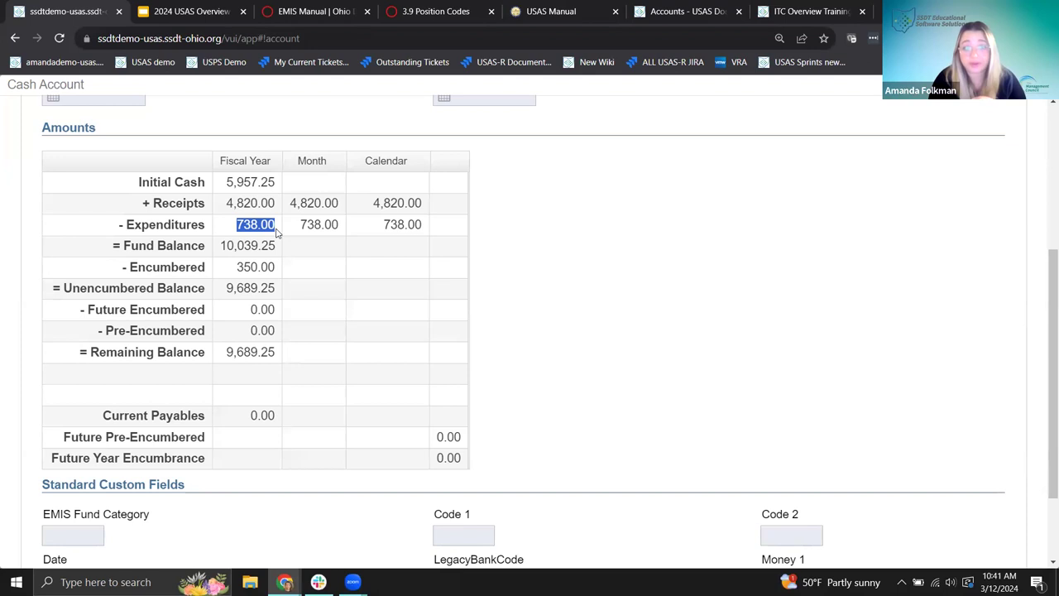
pyautogui.moveTo(220, 246); pyautogui.dragTo(273, 255)
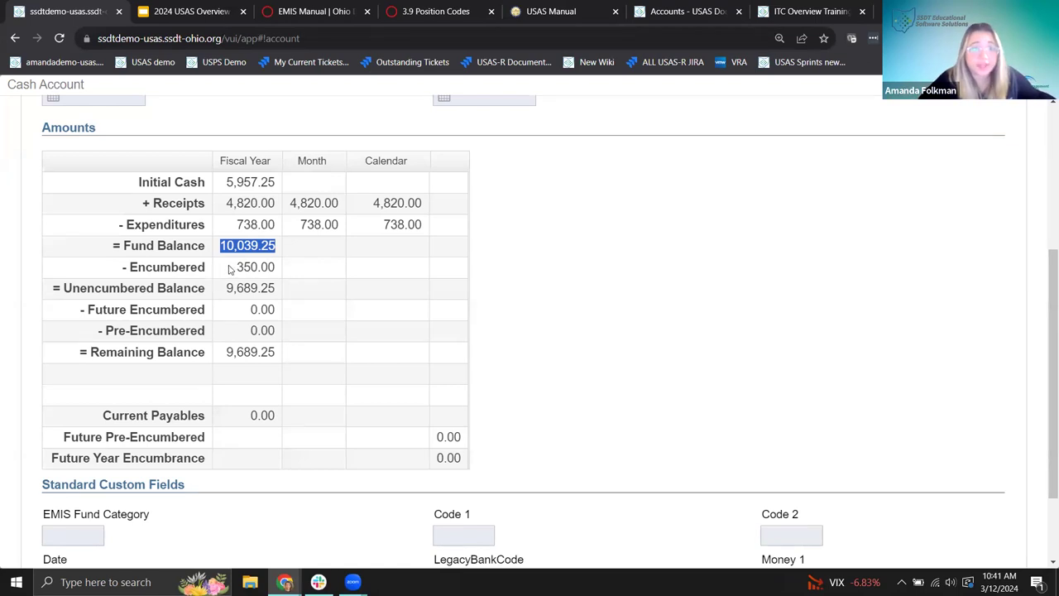
pyautogui.moveTo(230, 268); pyautogui.dragTo(274, 270)
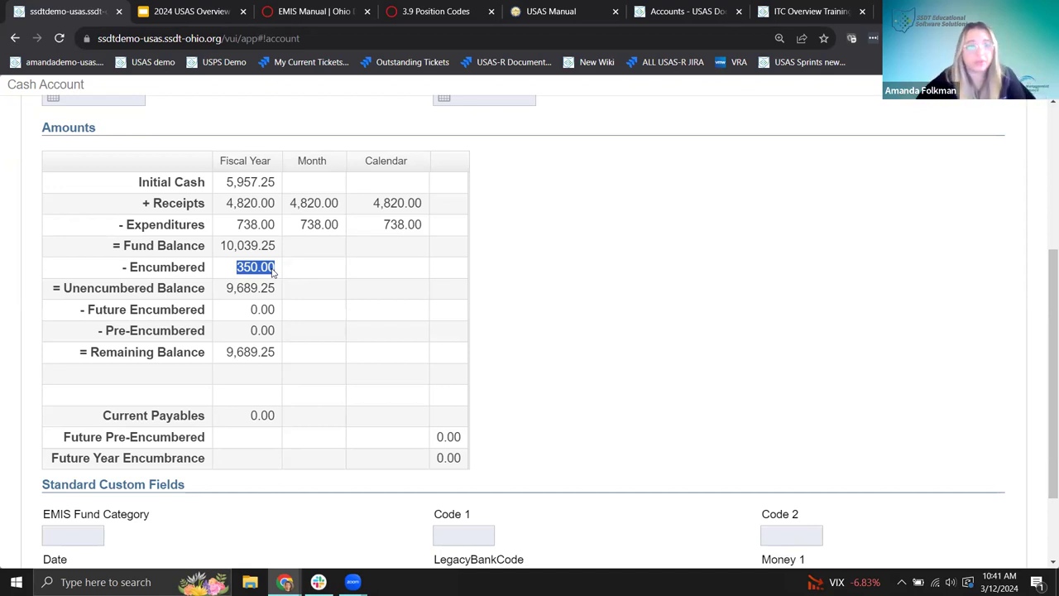
pyautogui.click(252, 267)
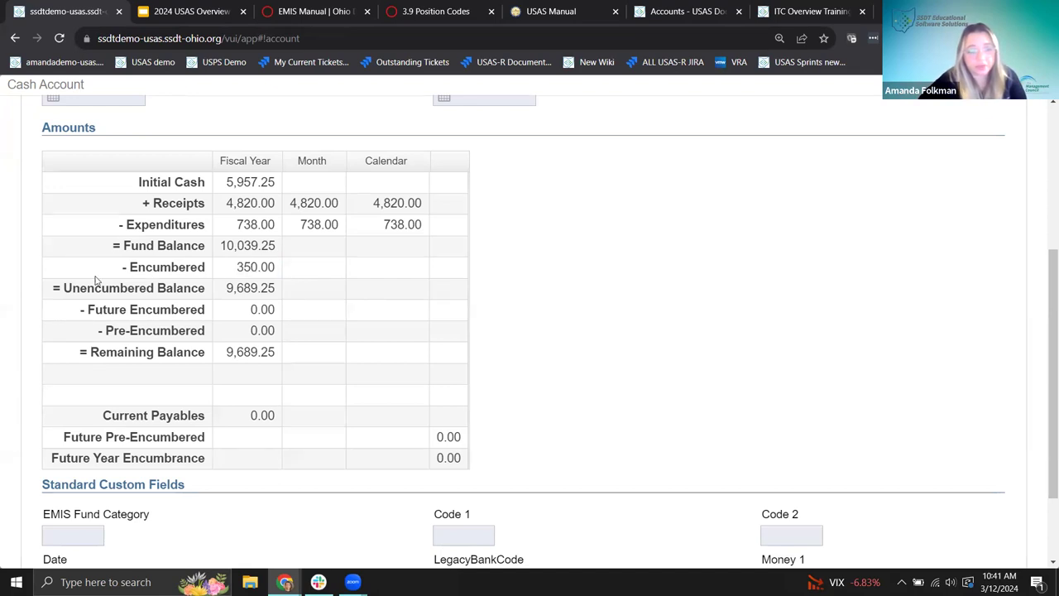
pyautogui.moveTo(63, 291); pyautogui.dragTo(281, 289)
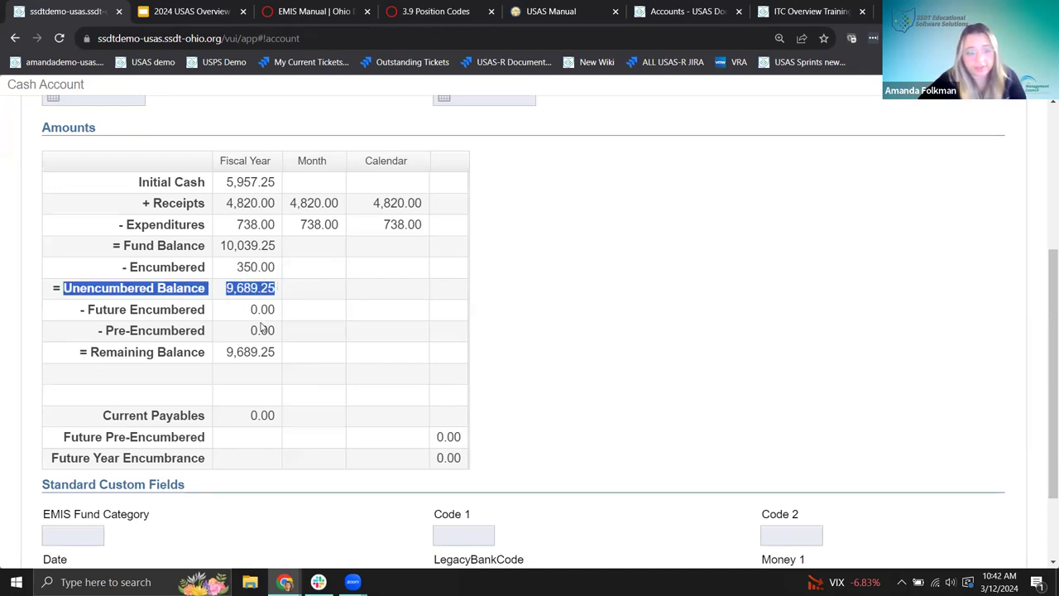
pyautogui.click(234, 354)
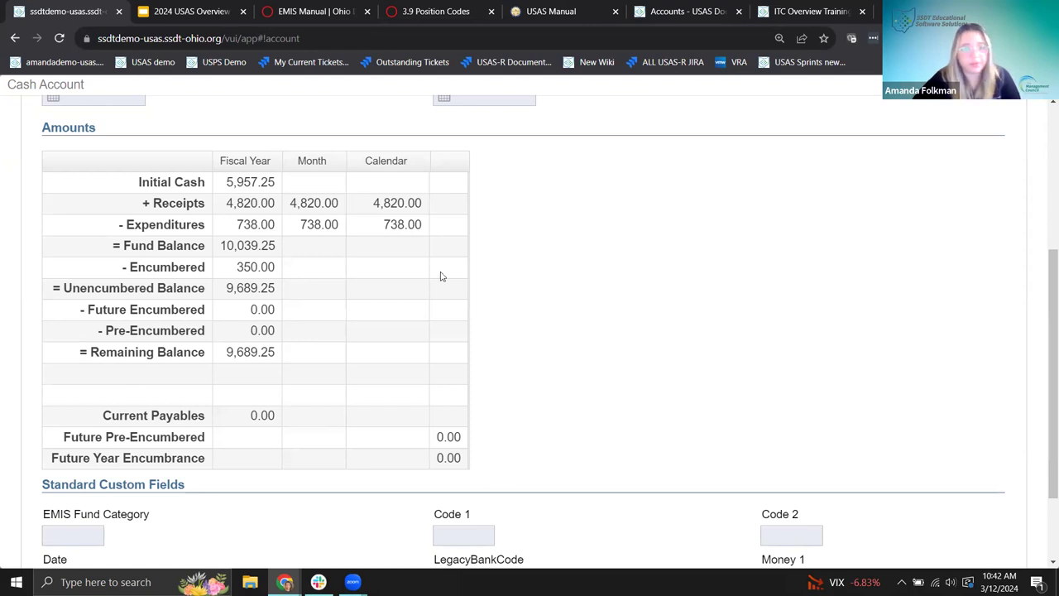
# Review the cash account's receipts and expenditures rows, close the account, and switch to the 2024 USAS Overview slides in Google Slides
pyautogui.scroll(1, 220, 238)
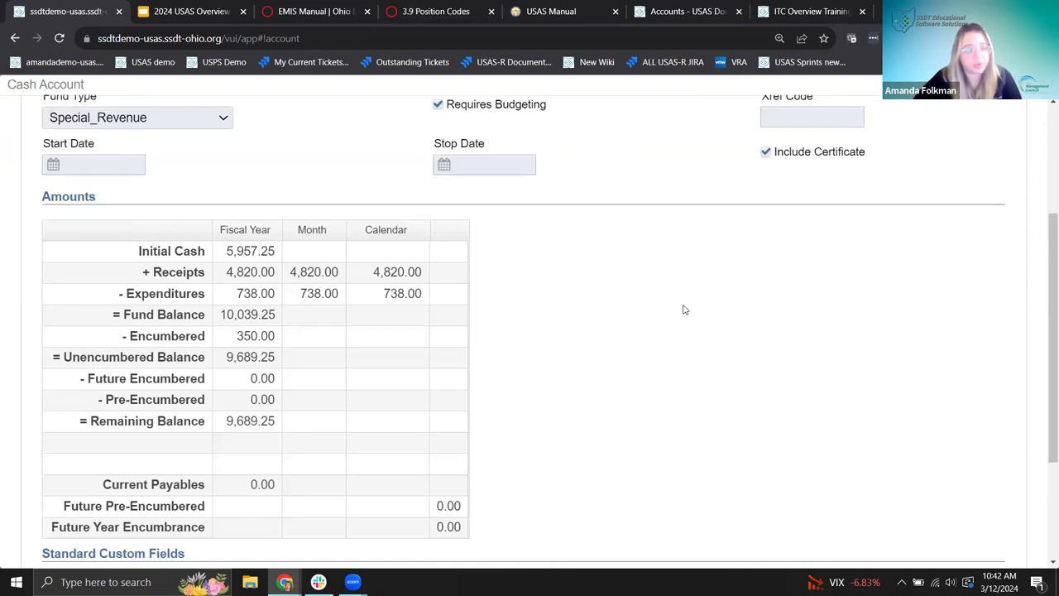
pyautogui.moveTo(152, 273); pyautogui.dragTo(198, 298)
pyautogui.click(221, 302)
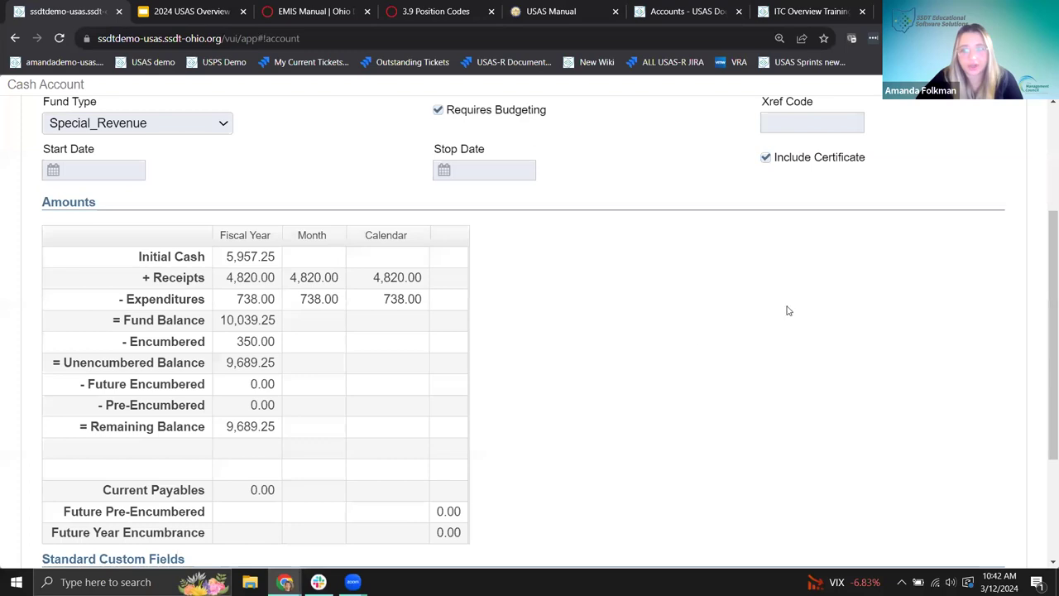
pyautogui.press('Escape')
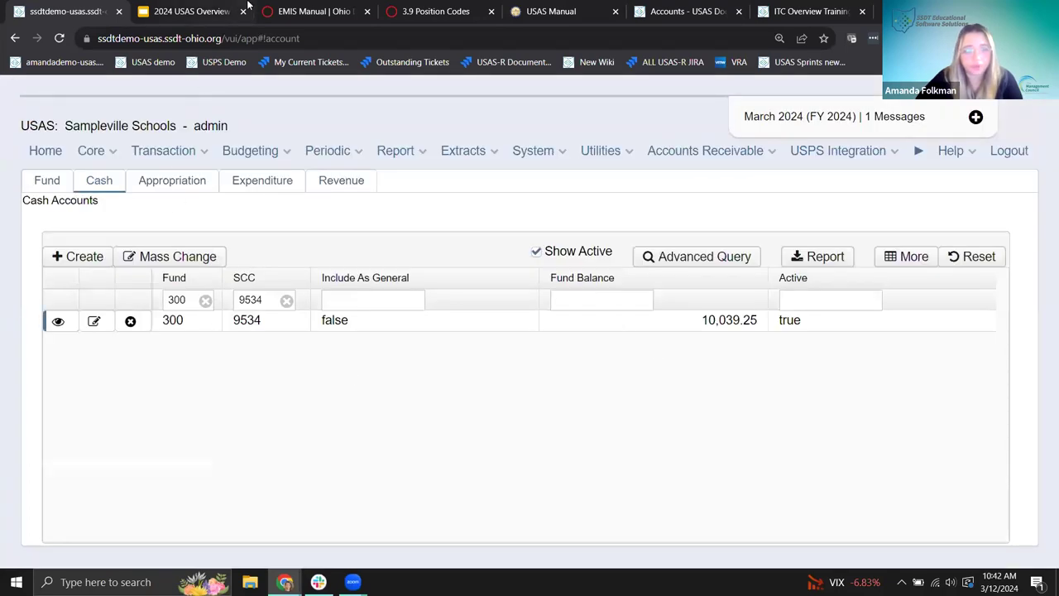
pyautogui.click(182, 15)
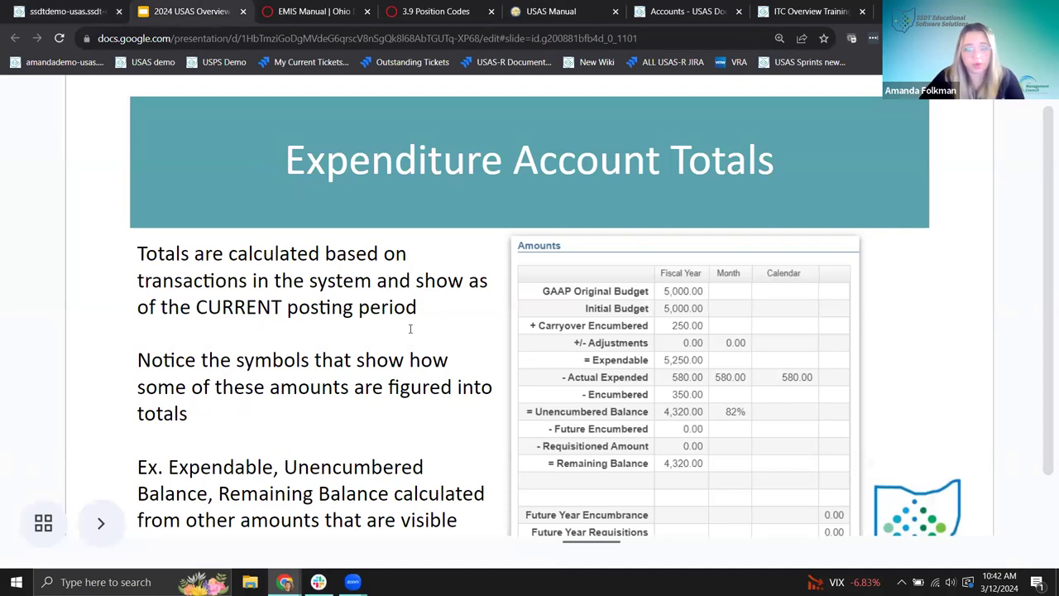
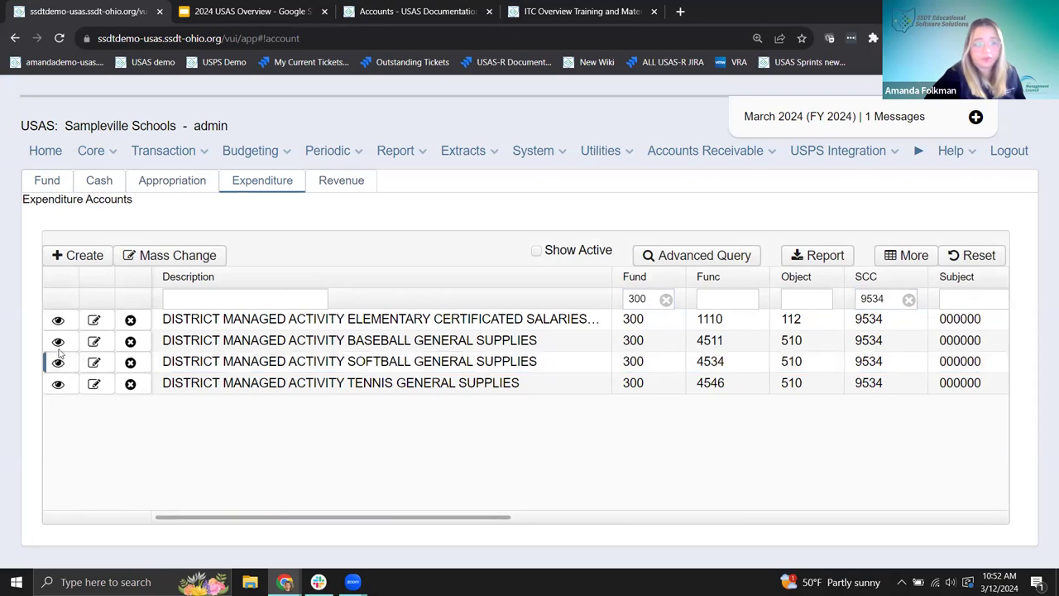
# Maximize the softball general supplies expenditure account and open its budgeting adjustments in a window moved clear of the account's amounts
pyautogui.click(344, 86)
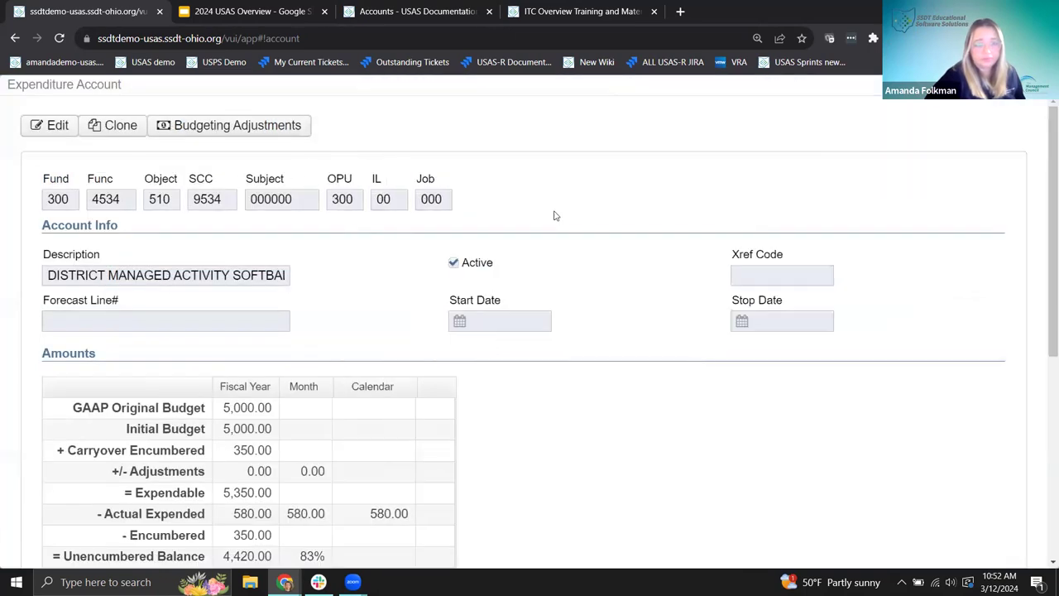
pyautogui.click(217, 129)
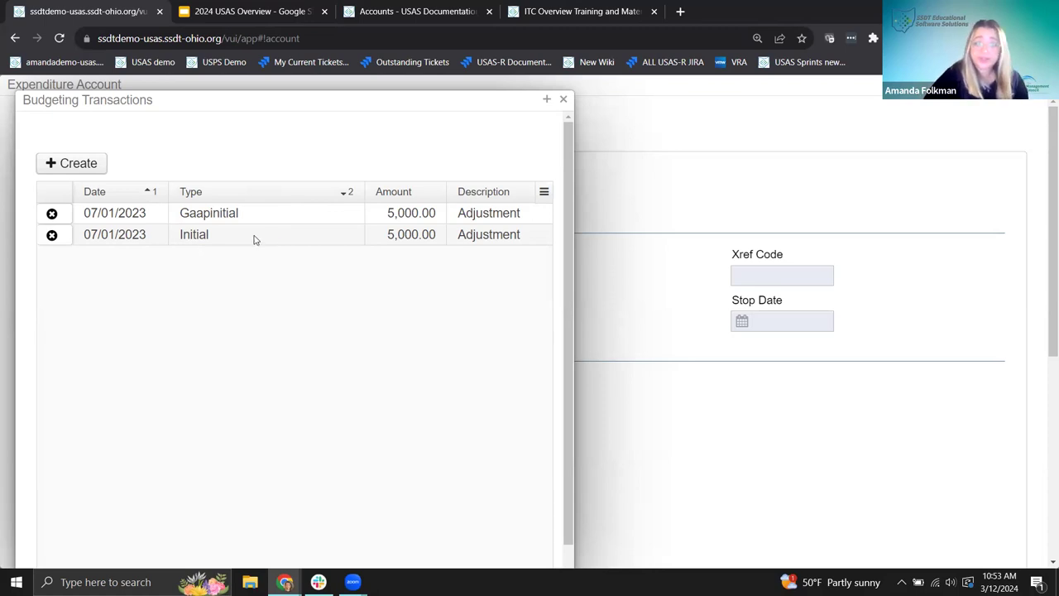
pyautogui.scroll(-1, 253, 107)
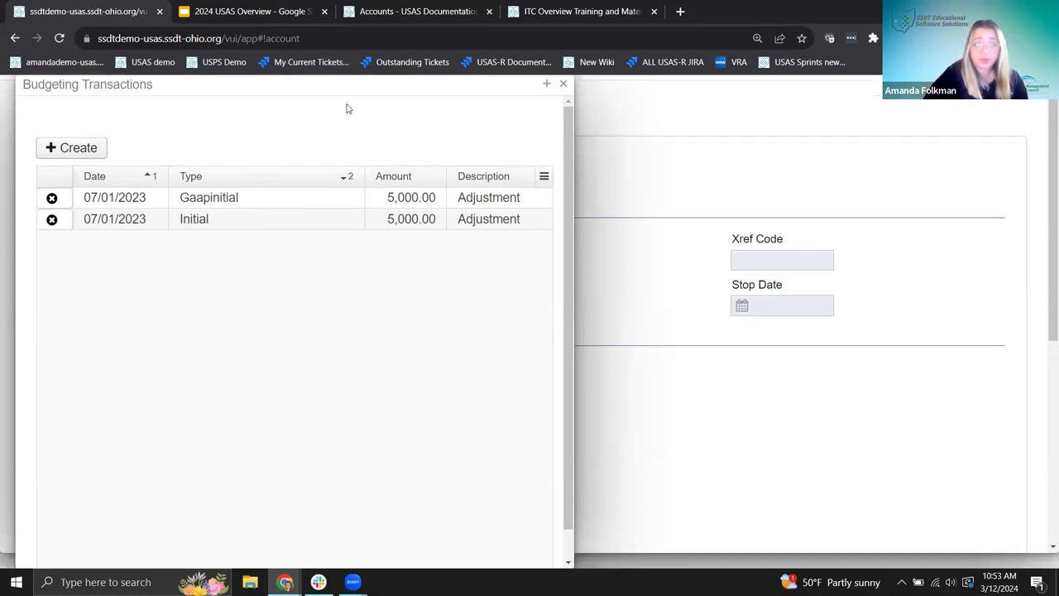
pyautogui.moveTo(260, 88); pyautogui.dragTo(638, 140)
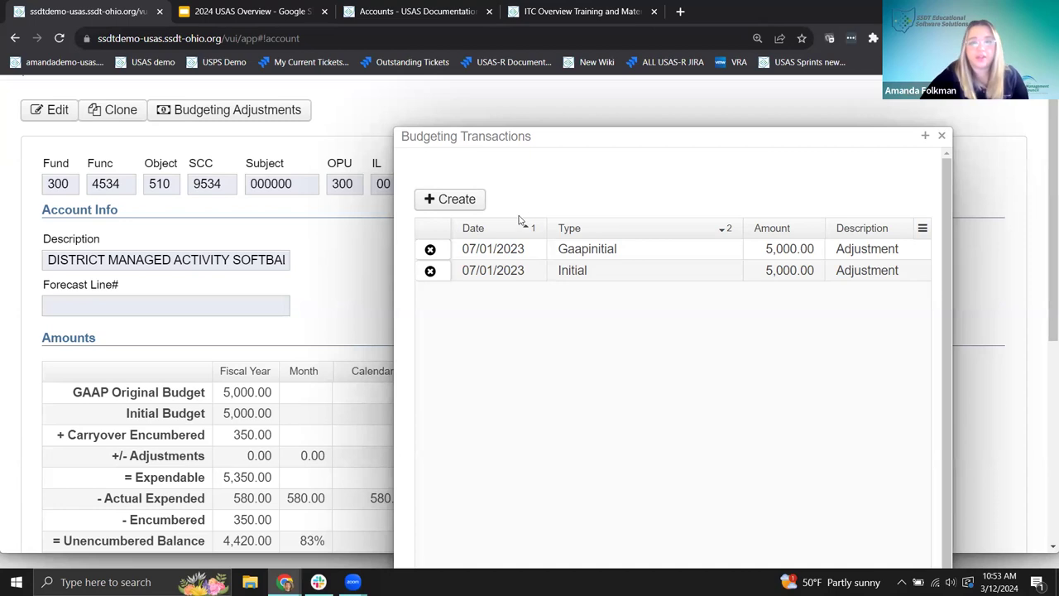
pyautogui.moveTo(464, 141); pyautogui.dragTo(256, 103)
pyautogui.click(251, 163)
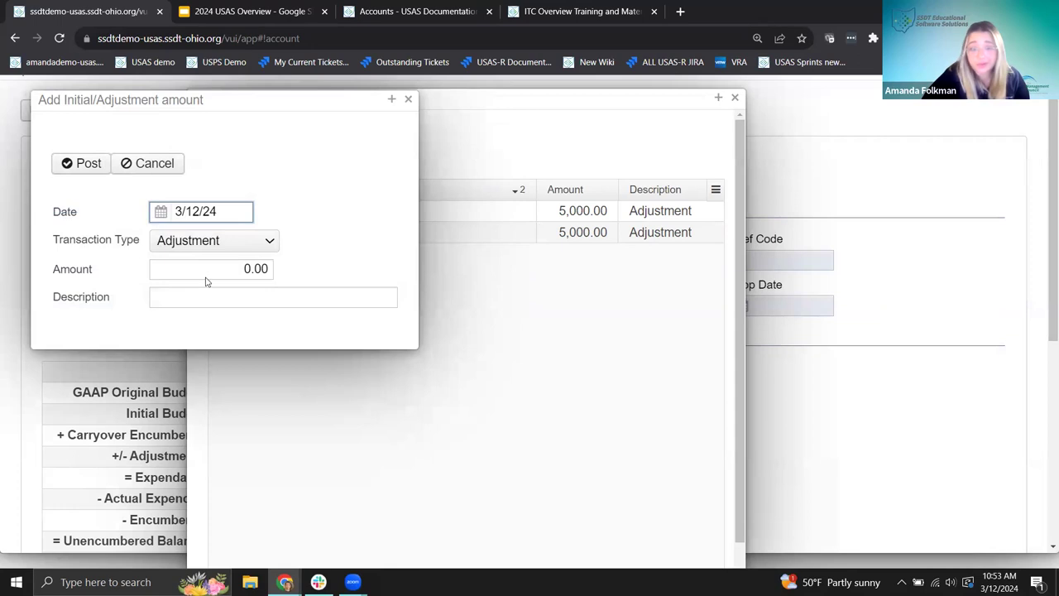
pyautogui.click(222, 100)
pyautogui.moveTo(222, 100); pyautogui.dragTo(178, 137)
pyautogui.moveTo(236, 240); pyautogui.dragTo(295, 310)
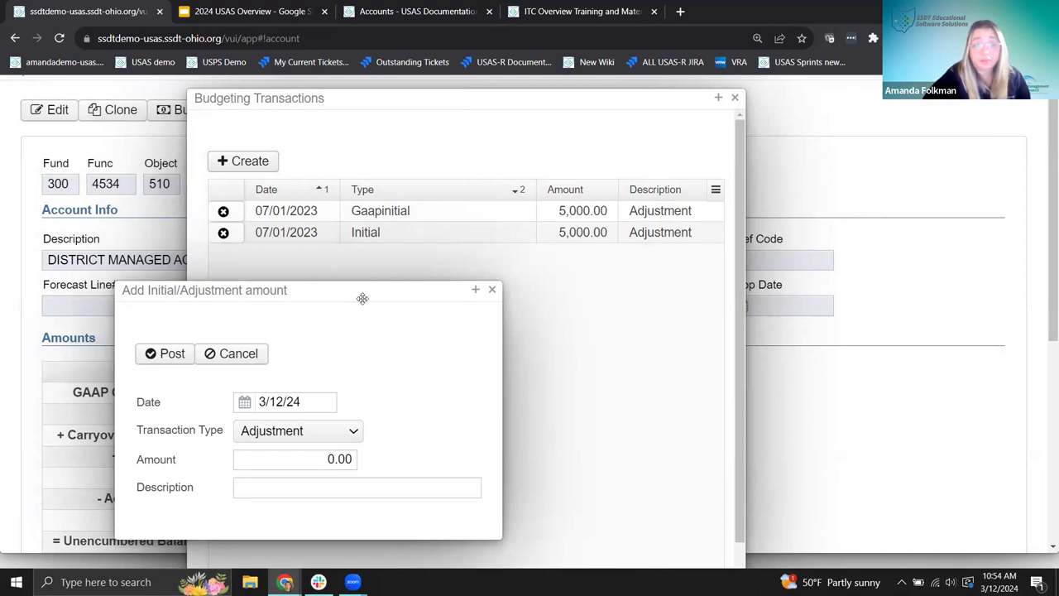
pyautogui.moveTo(364, 298); pyautogui.dragTo(376, 283)
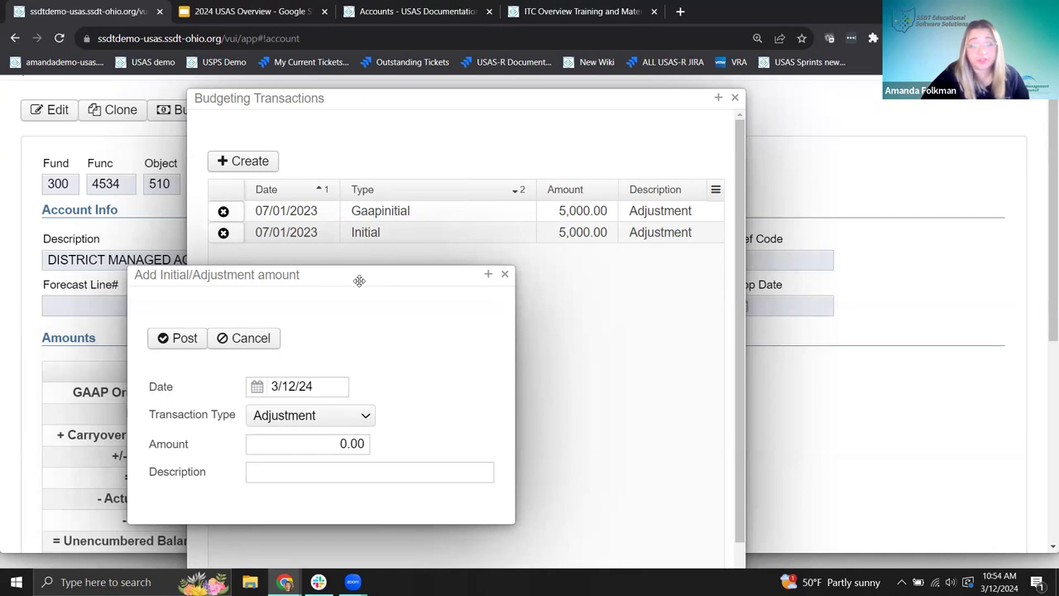
pyautogui.moveTo(366, 274); pyautogui.dragTo(384, 253)
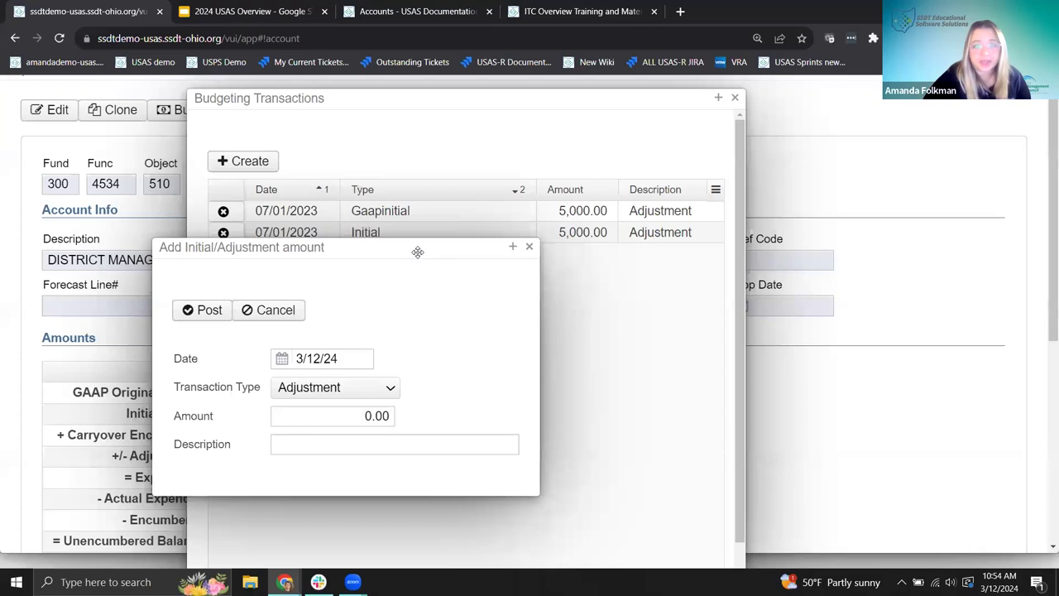
pyautogui.moveTo(418, 251); pyautogui.dragTo(399, 143)
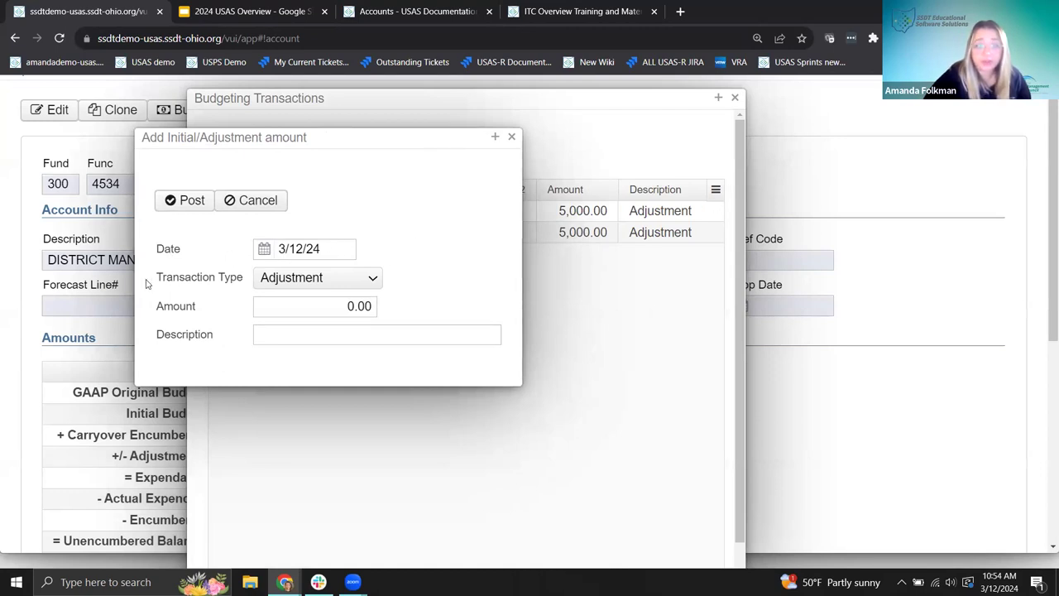
pyautogui.click(334, 306)
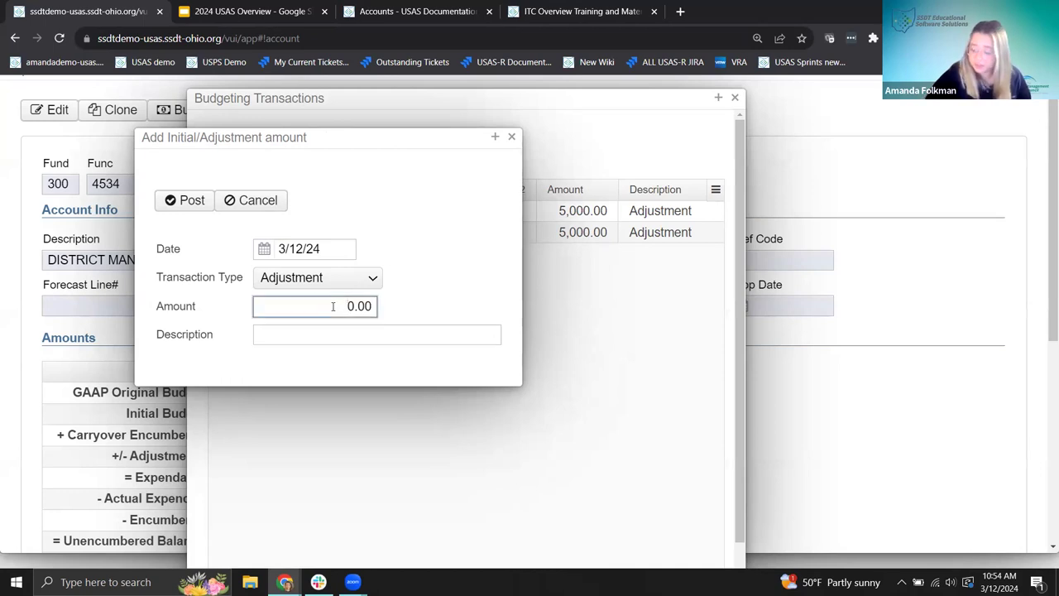
pyautogui.write('20')
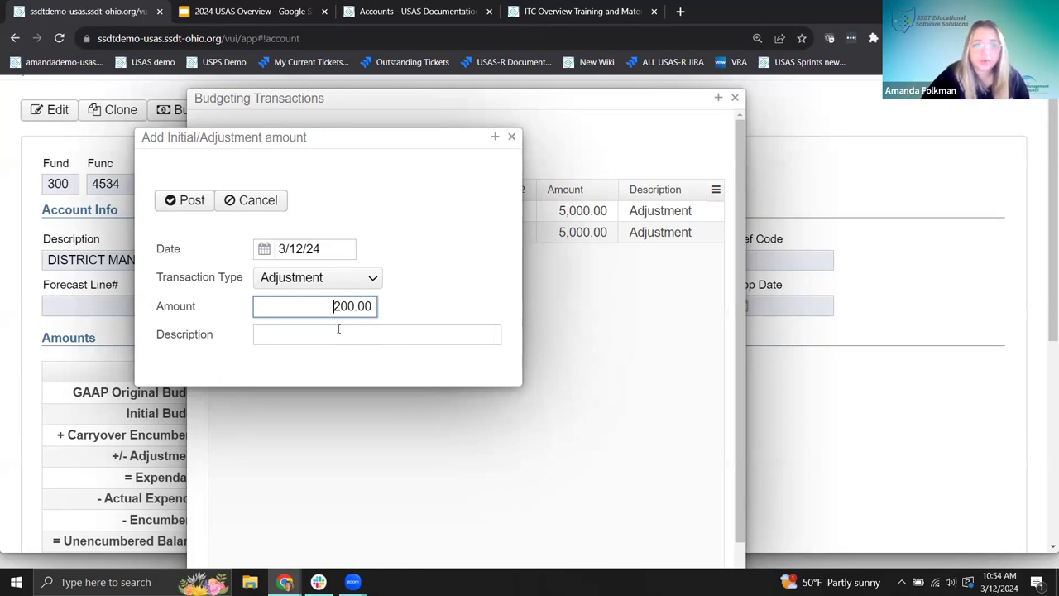
pyautogui.moveTo(333, 306); pyautogui.dragTo(380, 309)
pyautogui.press('BackSpace')
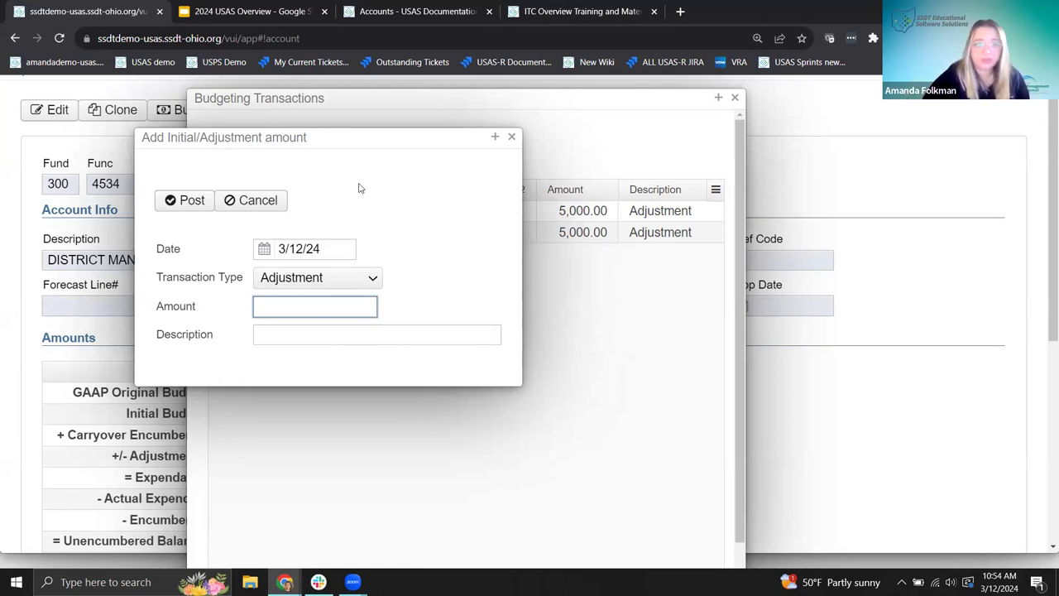
pyautogui.click(411, 150)
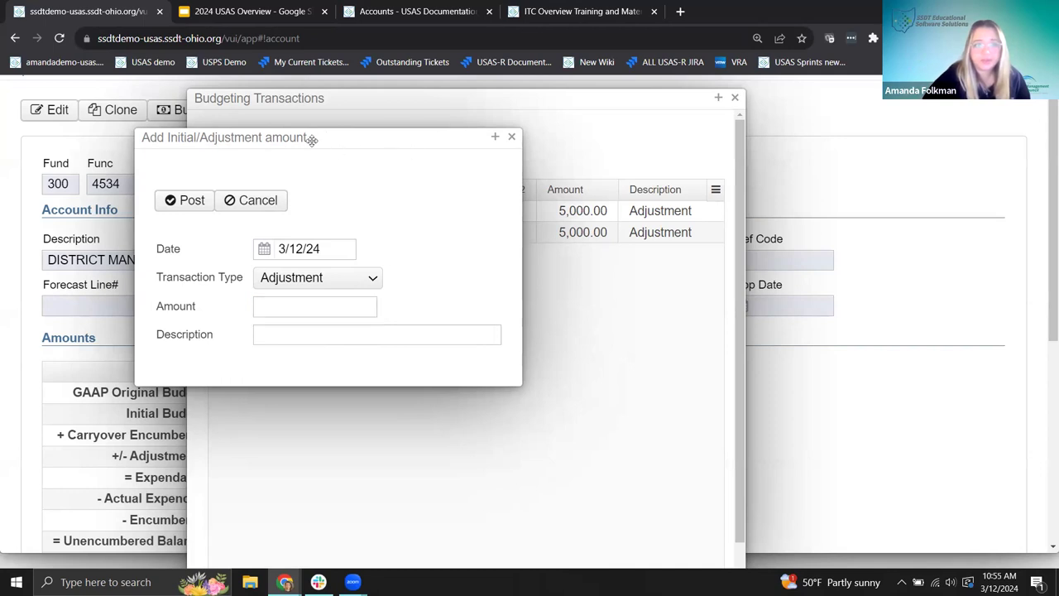
pyautogui.moveTo(431, 138); pyautogui.dragTo(513, 343)
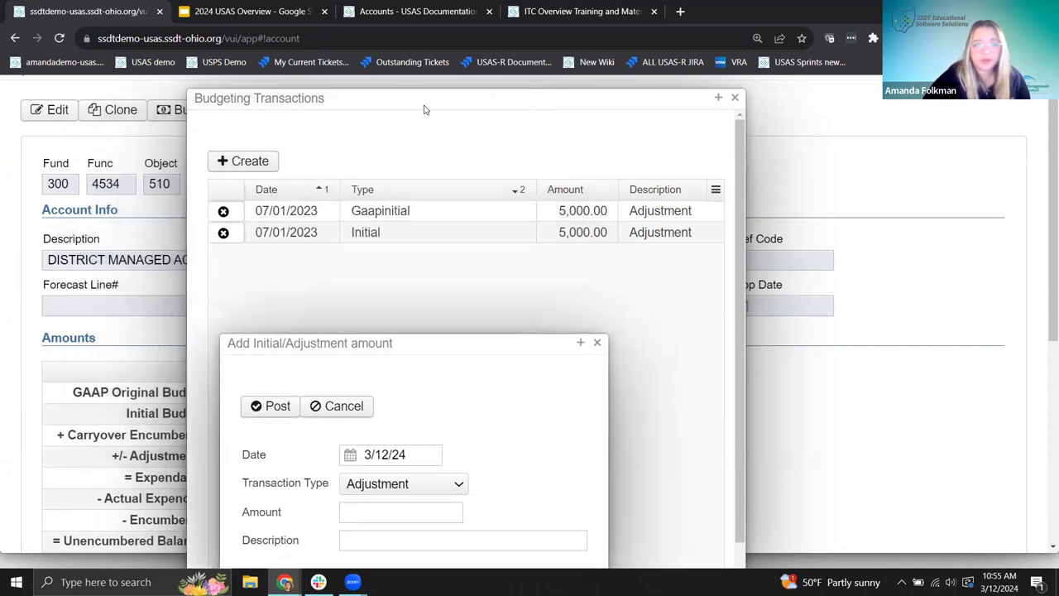
pyautogui.scroll(-1, 422, 104)
pyautogui.click(597, 329)
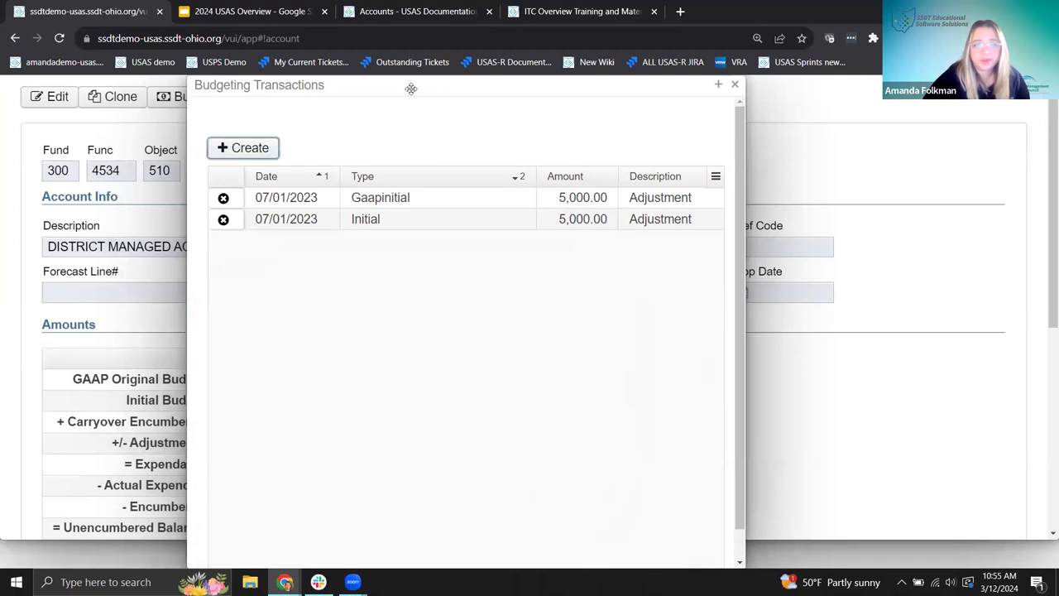
# Start a new budgeting adjustment for the softball account and set its amount to -4,000.00
pyautogui.moveTo(345, 102); pyautogui.dragTo(545, 123)
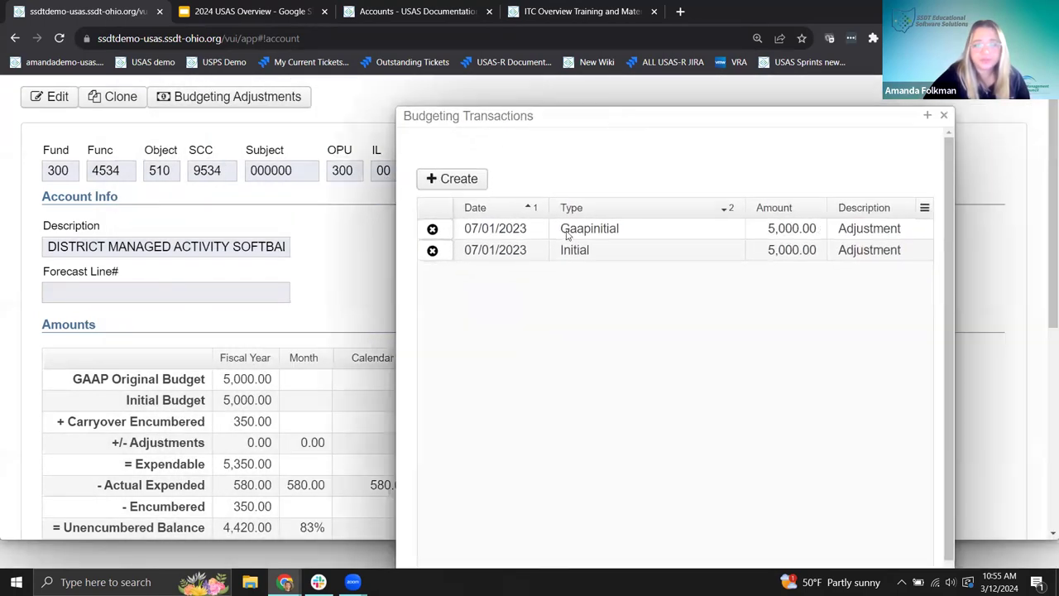
pyautogui.scroll(-2, 245, 255)
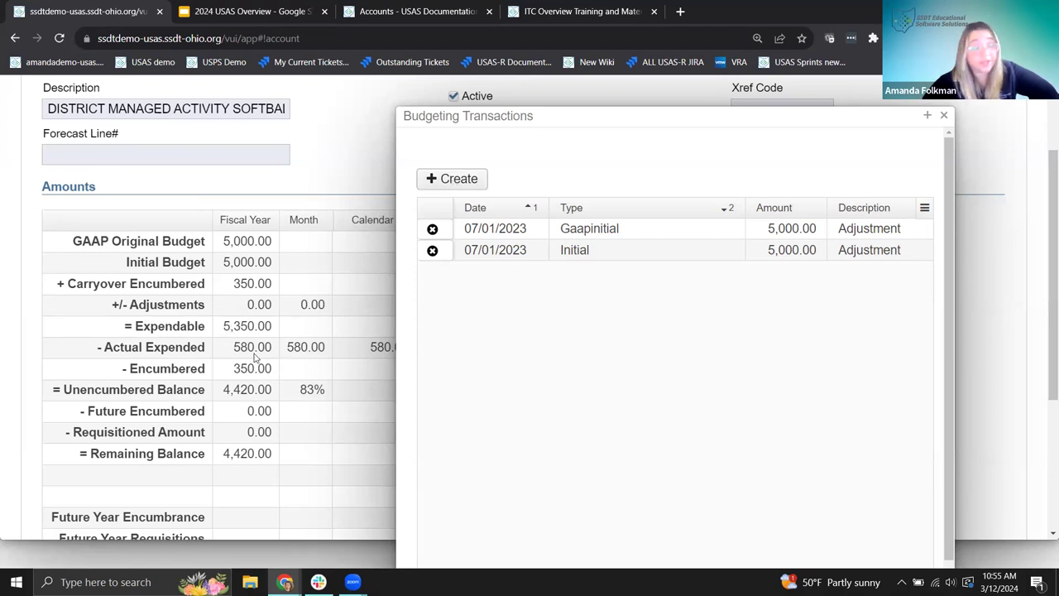
pyautogui.click(451, 181)
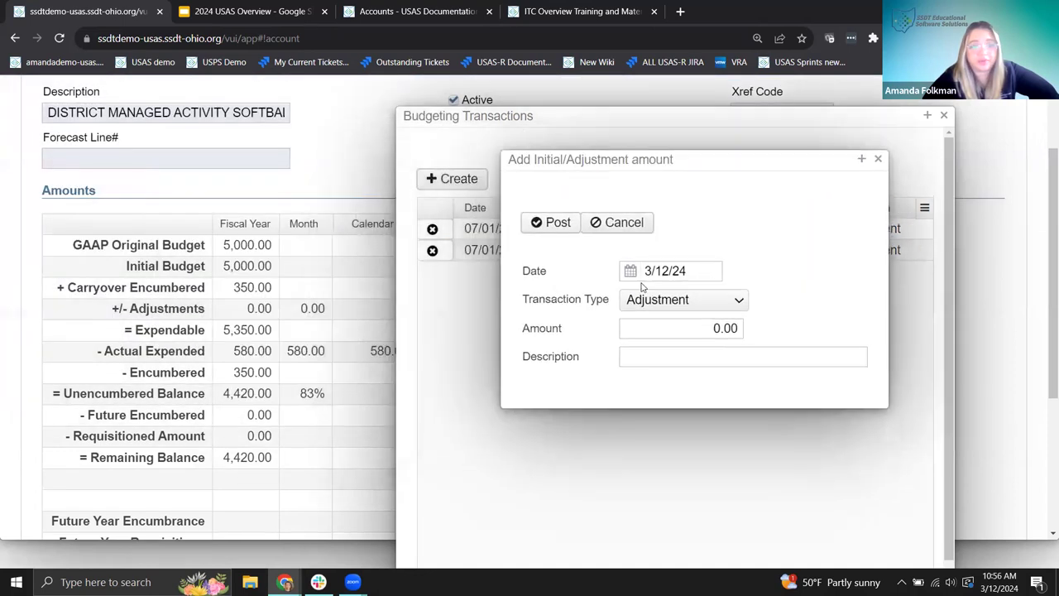
pyautogui.click(686, 323)
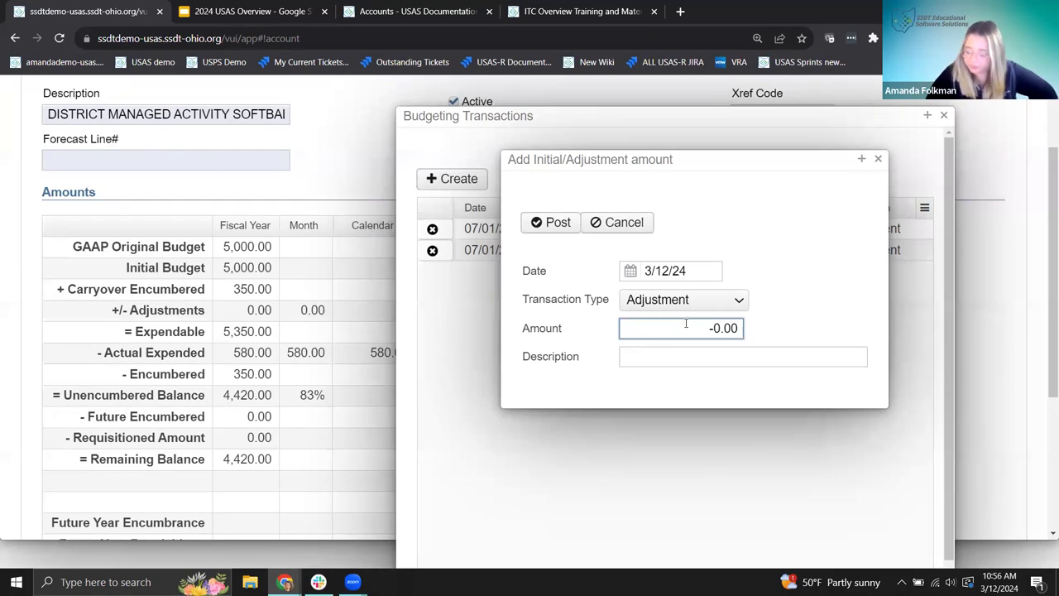
pyautogui.write('-400')
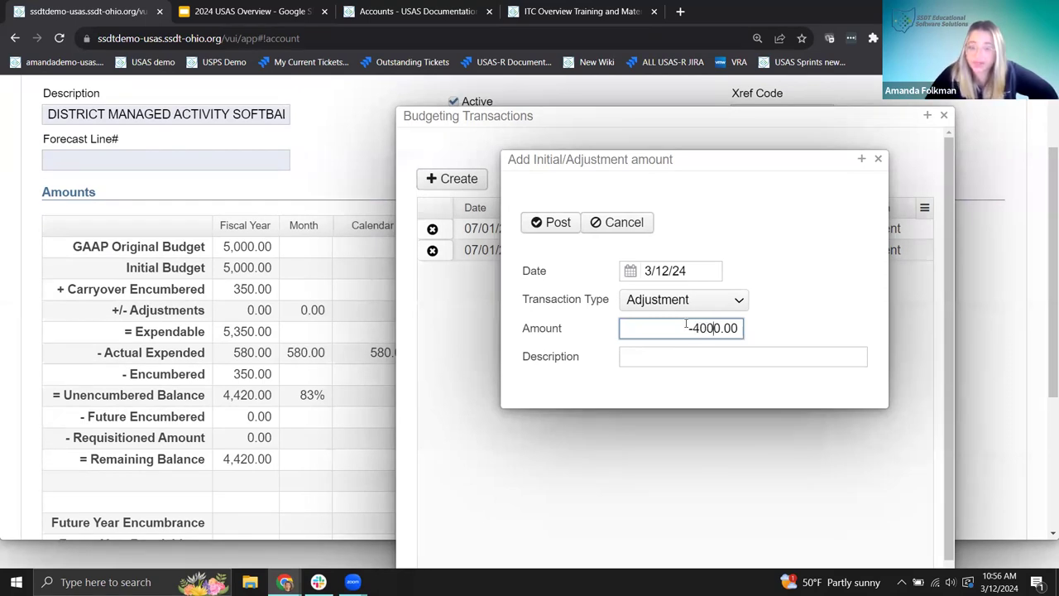
pyautogui.click(749, 357)
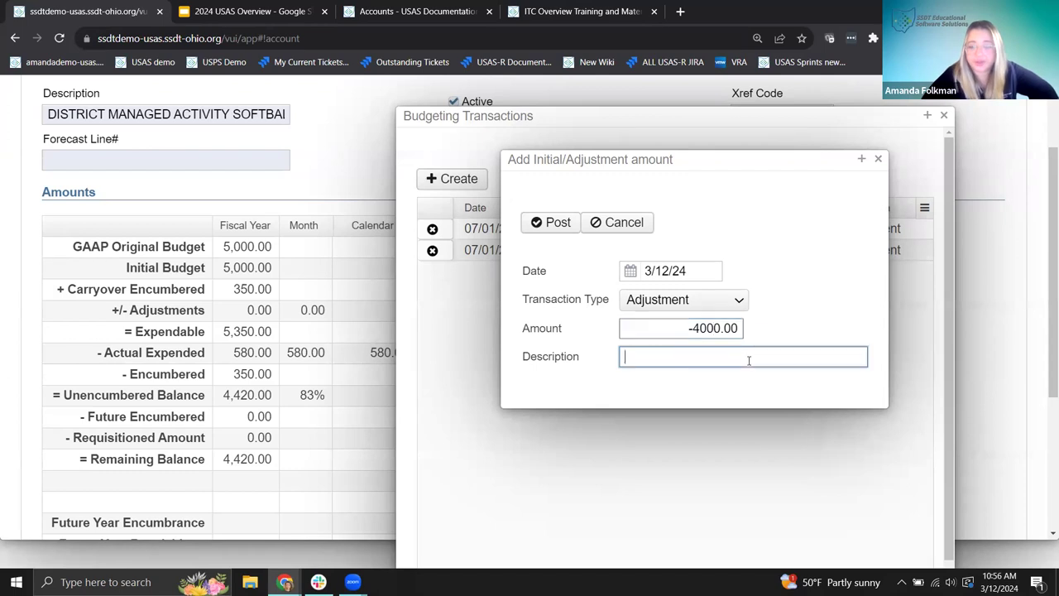
pyautogui.click(837, 299)
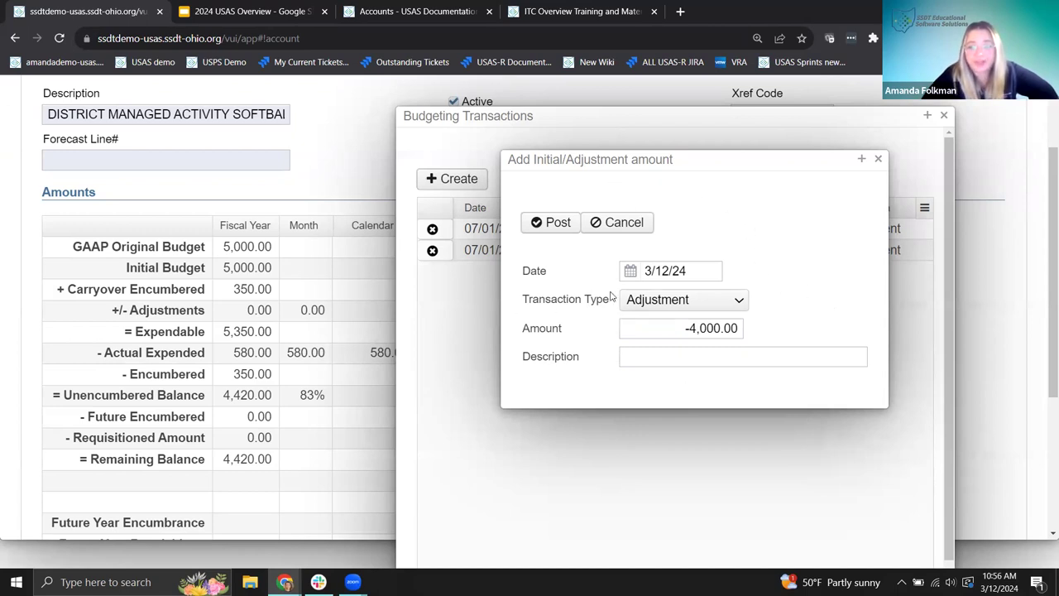
# Describe the adjustment as "adjusting the budget ASF", post it, and close the budgeting transactions
pyautogui.click(691, 363)
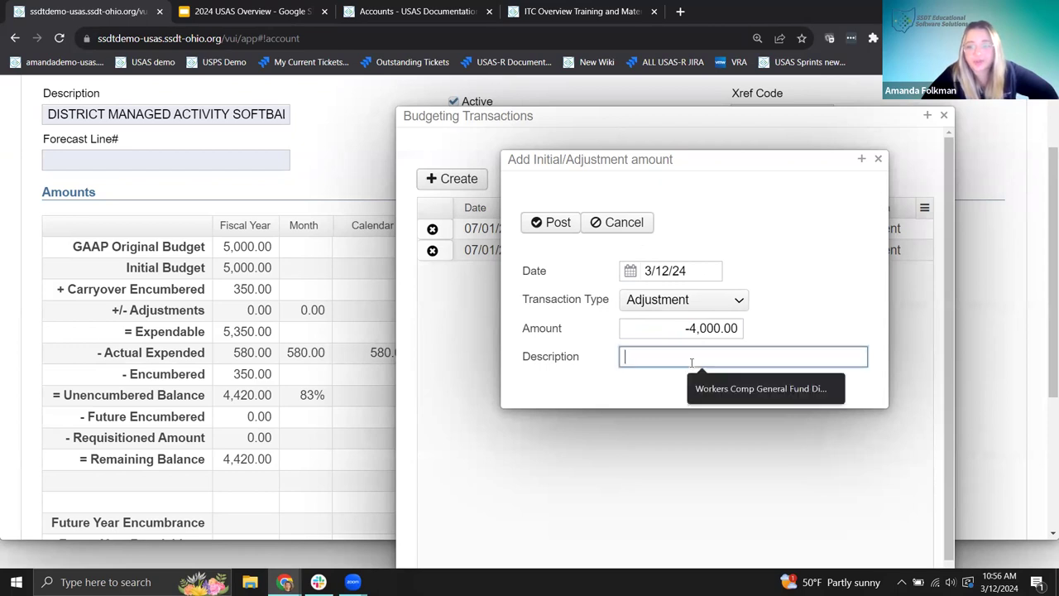
pyautogui.write('b')
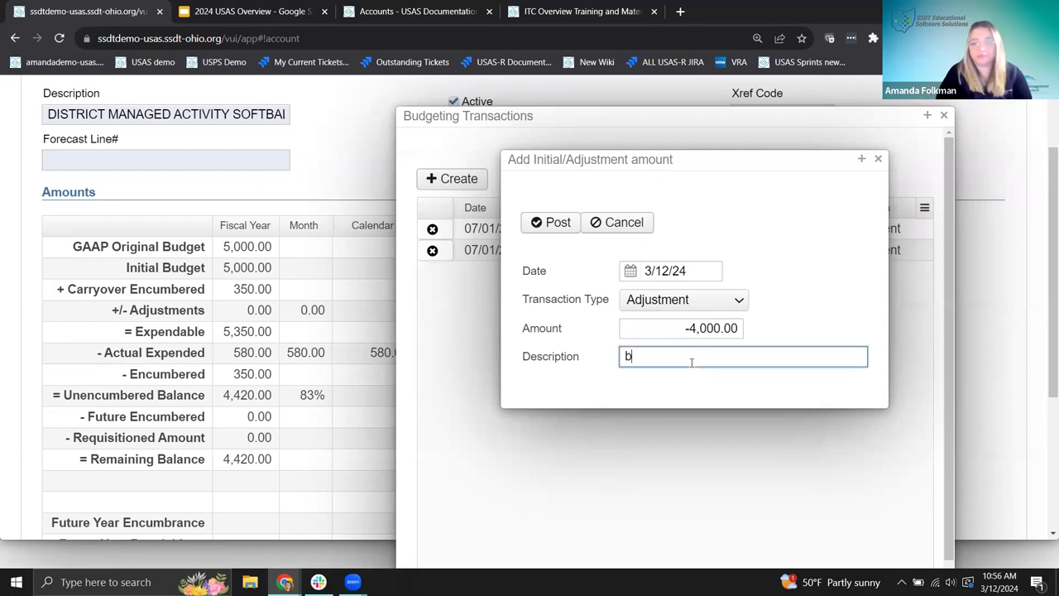
pyautogui.write('adjusting the')
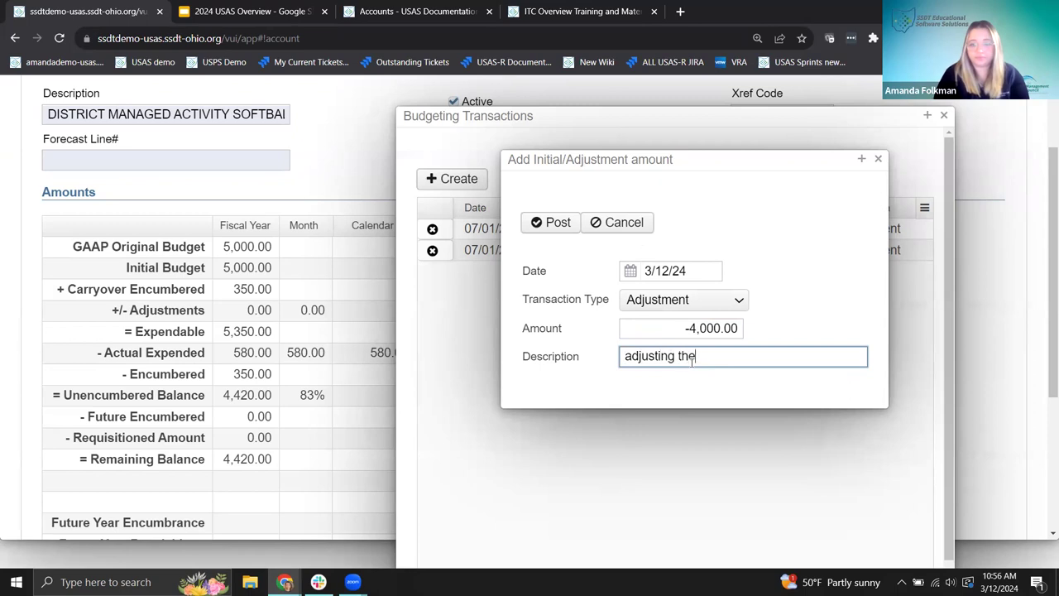
pyautogui.write(' budget ASF')
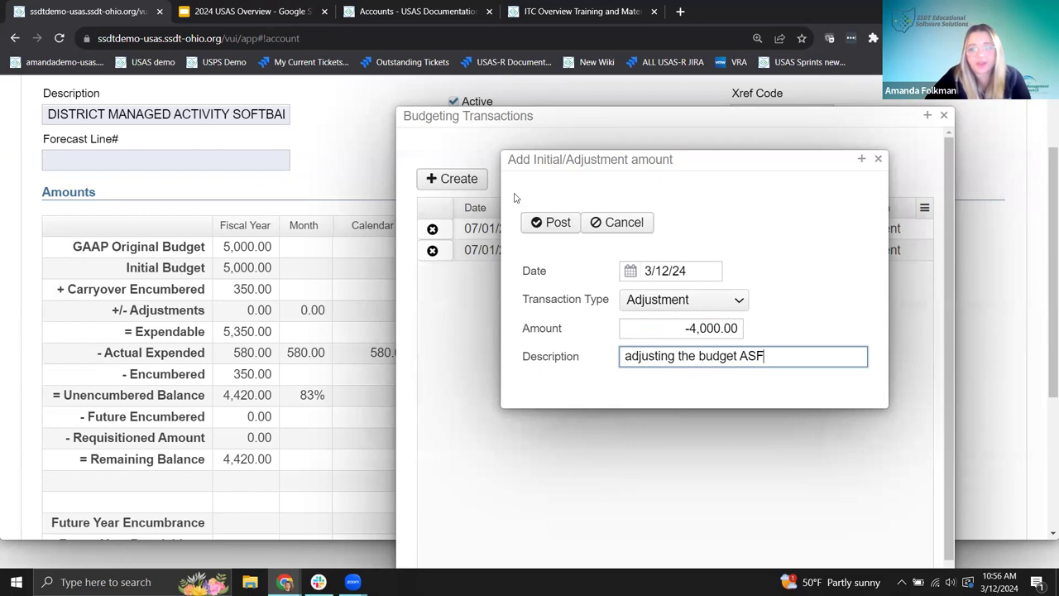
pyautogui.click(537, 222)
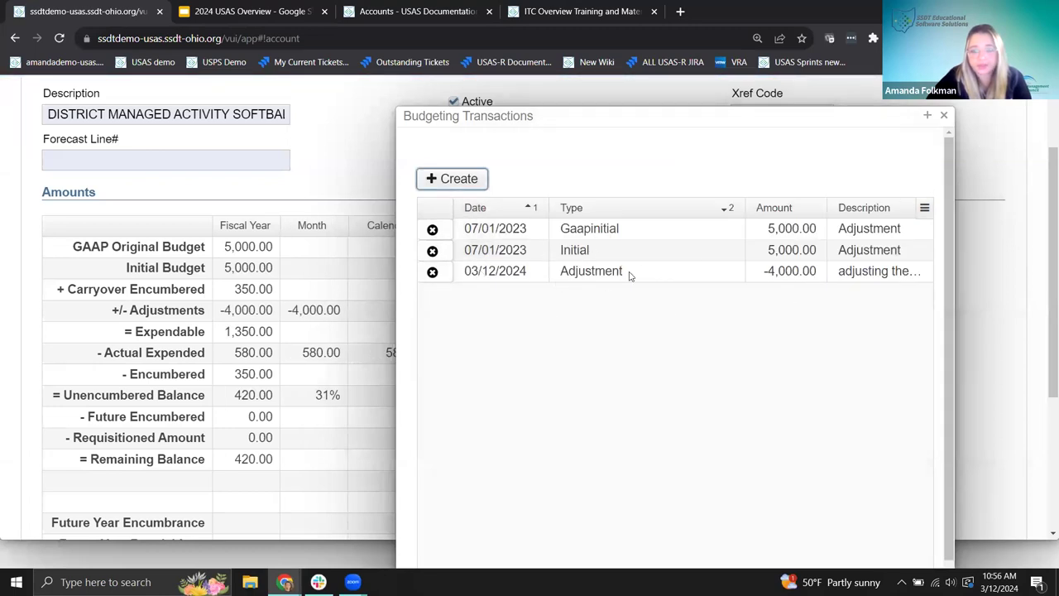
pyautogui.moveTo(828, 206)
pyautogui.mouseDown()
pyautogui.moveTo(786, 201)
pyautogui.moveTo(821, 205)
pyautogui.mouseUp()
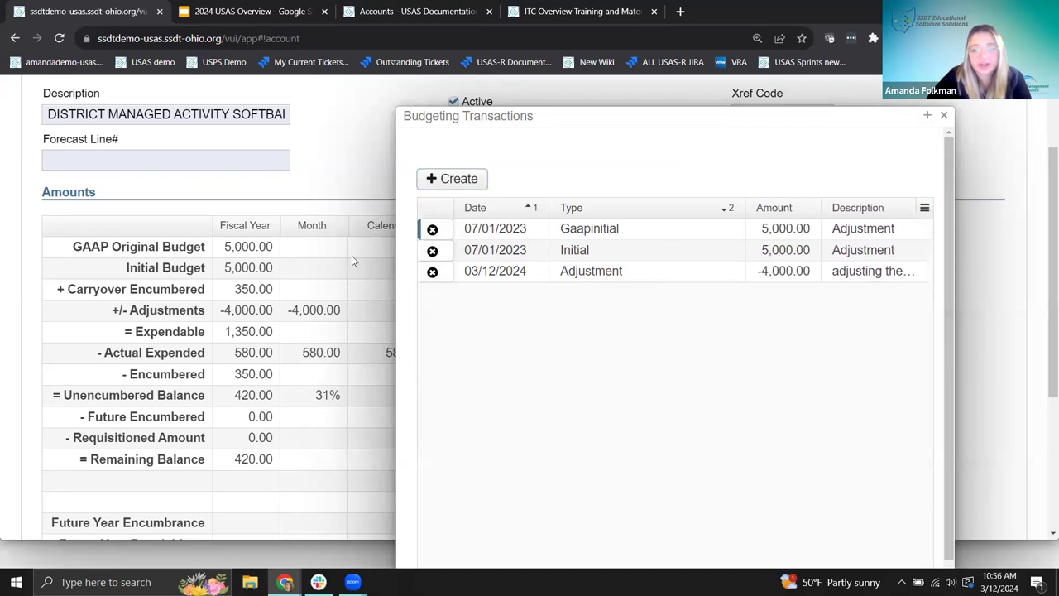
pyautogui.click(943, 115)
# Trace the softball account's fiscal-year amounts from adjustments through expendable, actual expended and encumbered to the unencumbered balance and its percentage
pyautogui.moveTo(120, 339); pyautogui.dragTo(281, 376)
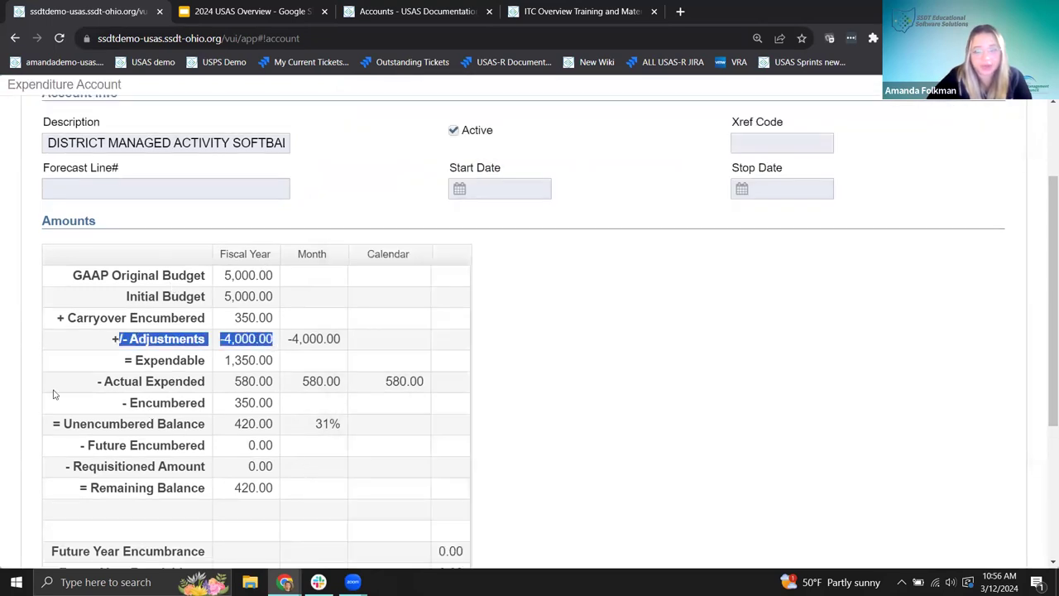
pyautogui.moveTo(223, 363); pyautogui.dragTo(275, 364)
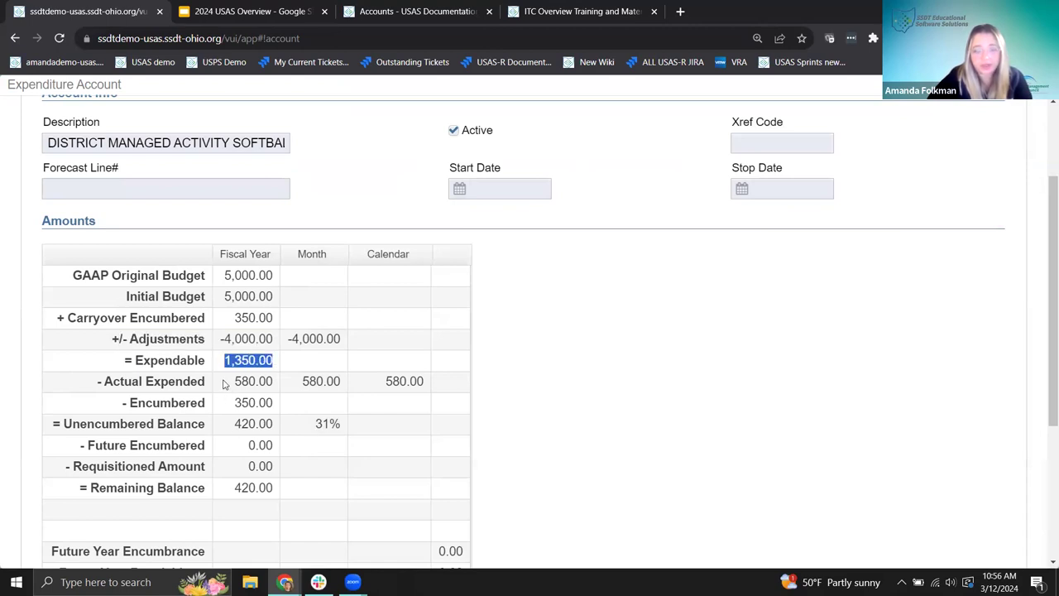
pyautogui.moveTo(231, 382); pyautogui.dragTo(291, 431)
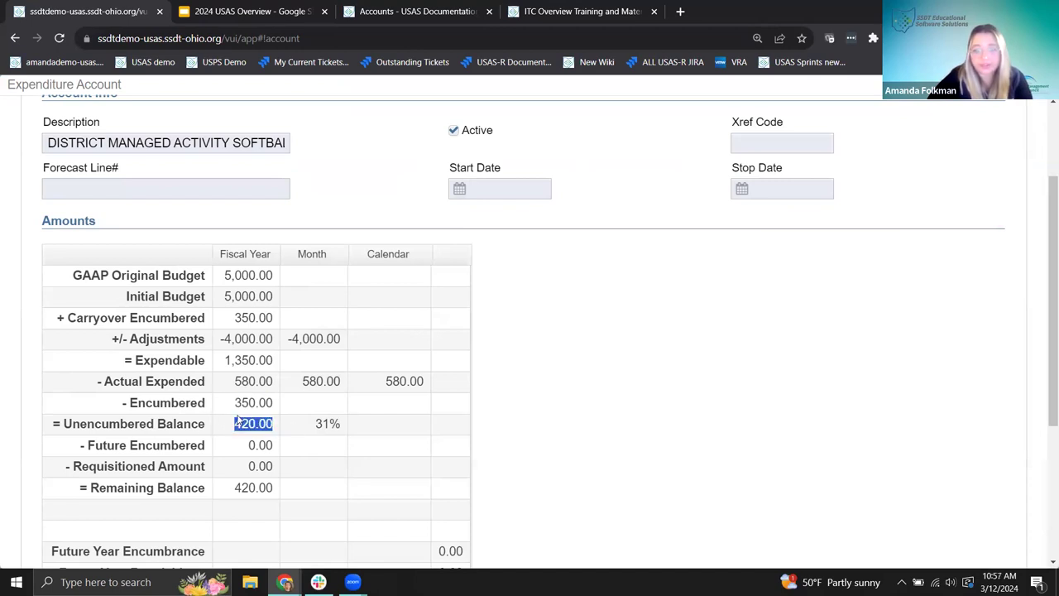
pyautogui.moveTo(130, 362); pyautogui.dragTo(218, 363)
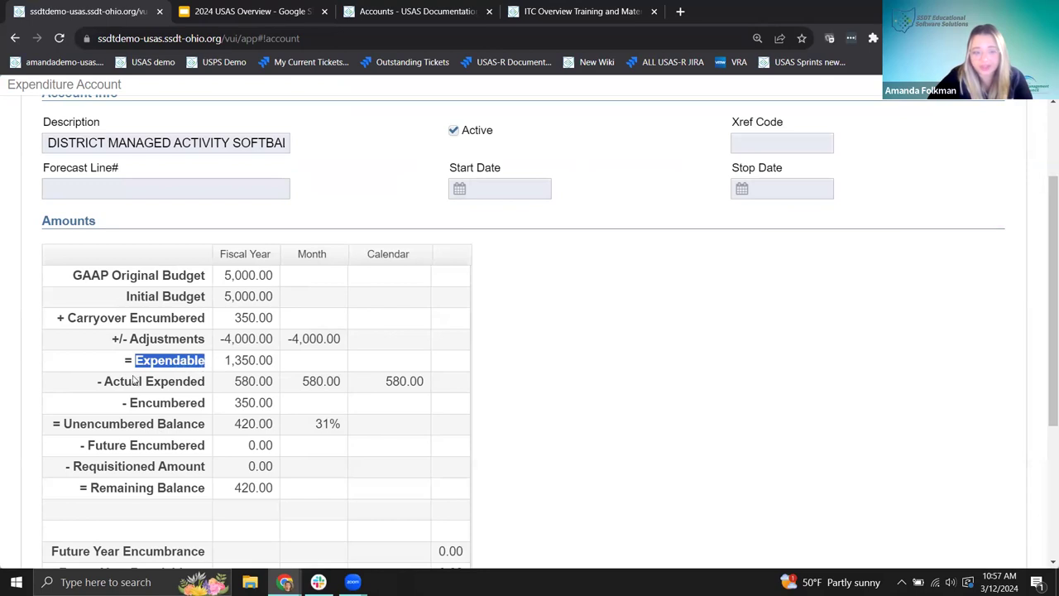
pyautogui.click(108, 387)
pyautogui.moveTo(109, 387); pyautogui.dragTo(166, 409)
pyautogui.moveTo(233, 424); pyautogui.dragTo(345, 429)
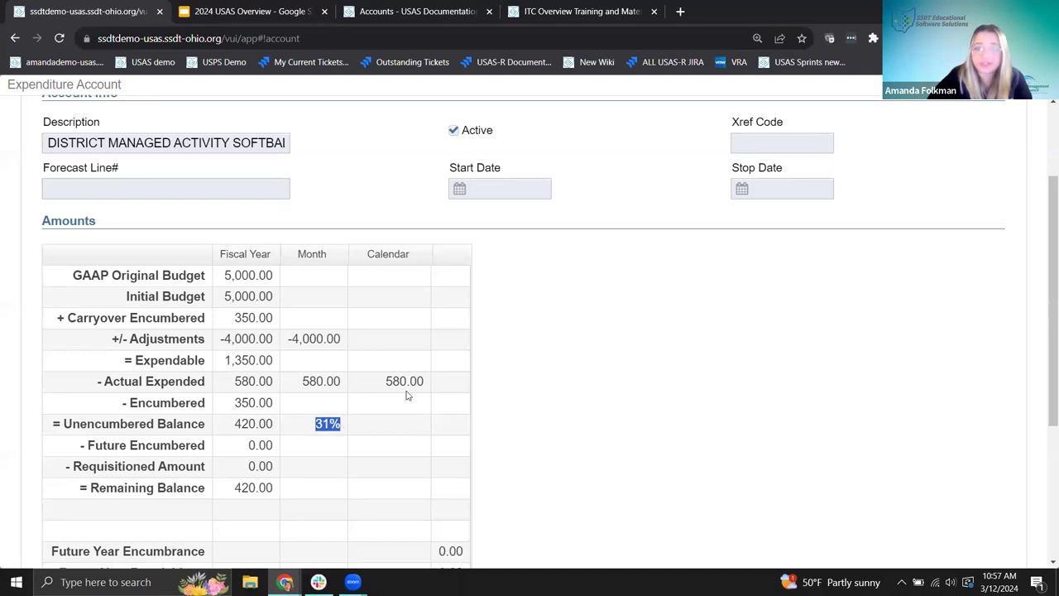
pyautogui.click(311, 437)
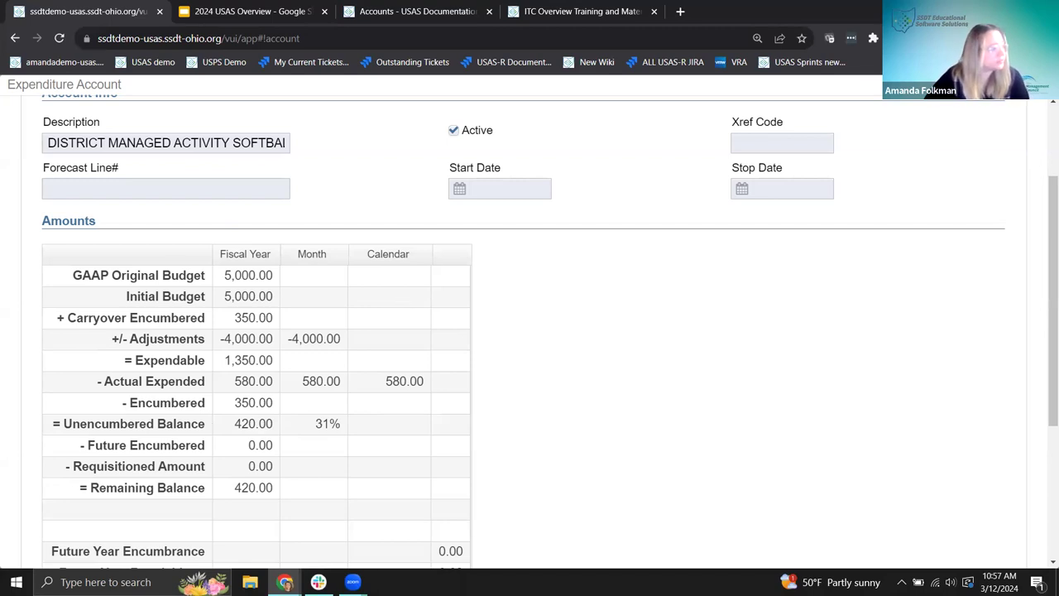
# Switch to the 2024 USAS Overview presentation in Google Slides and advance to the Budget Adjustments slide
pyautogui.click(211, 21)
pyautogui.press('Right')
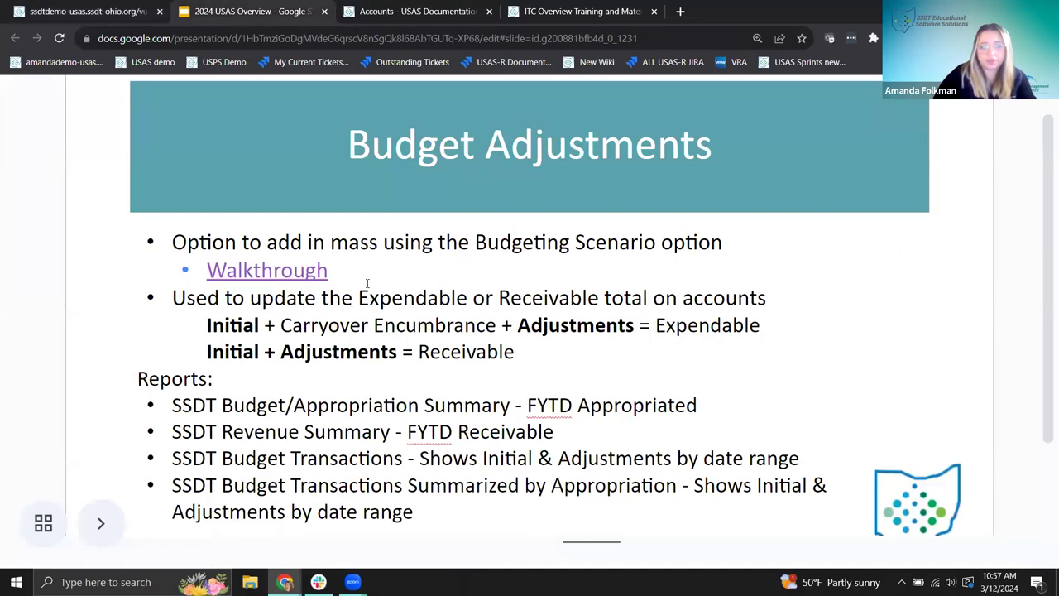
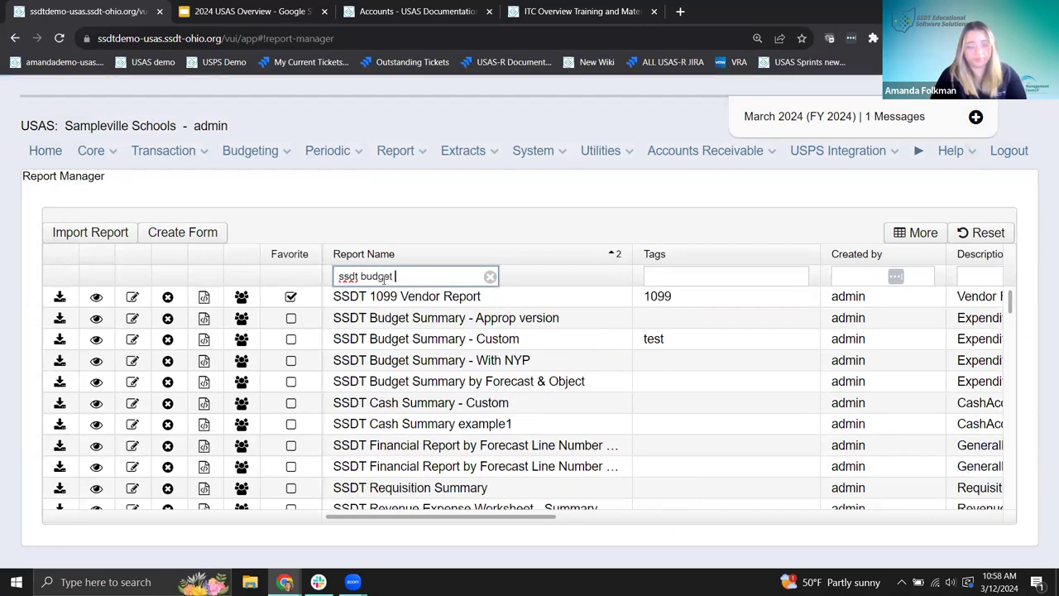
# Find the SSDT Budget Transactions report and set both its start date and end date to 3/12/24
pyautogui.write('transaction')
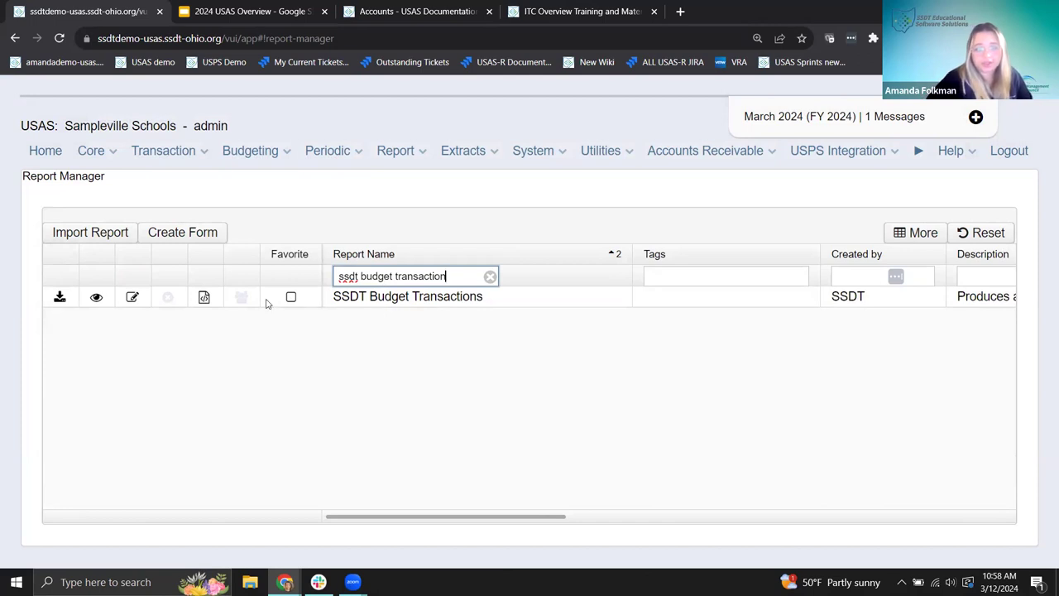
pyautogui.click(60, 297)
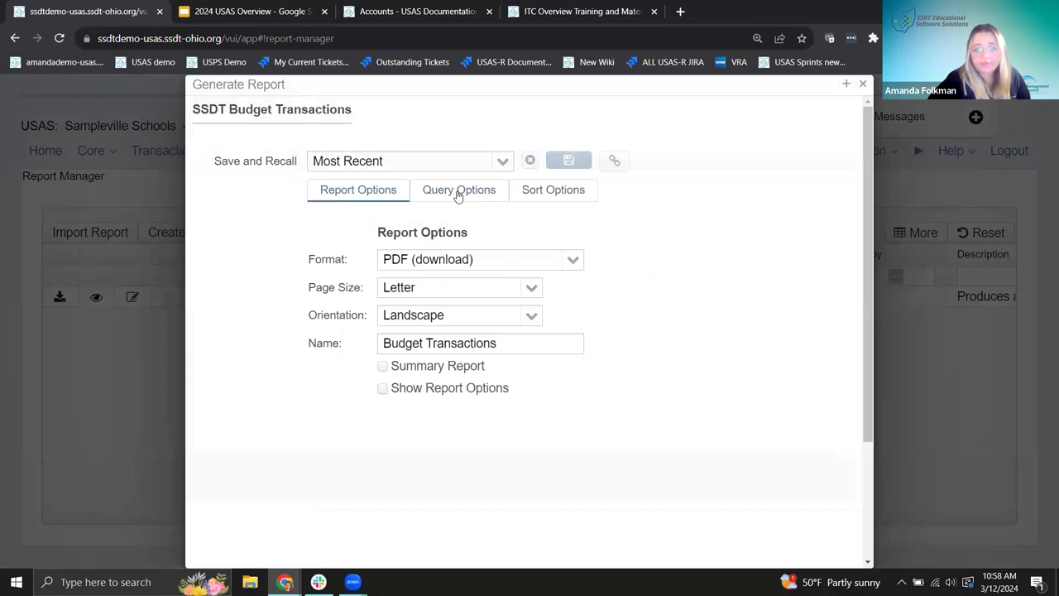
pyautogui.click(440, 193)
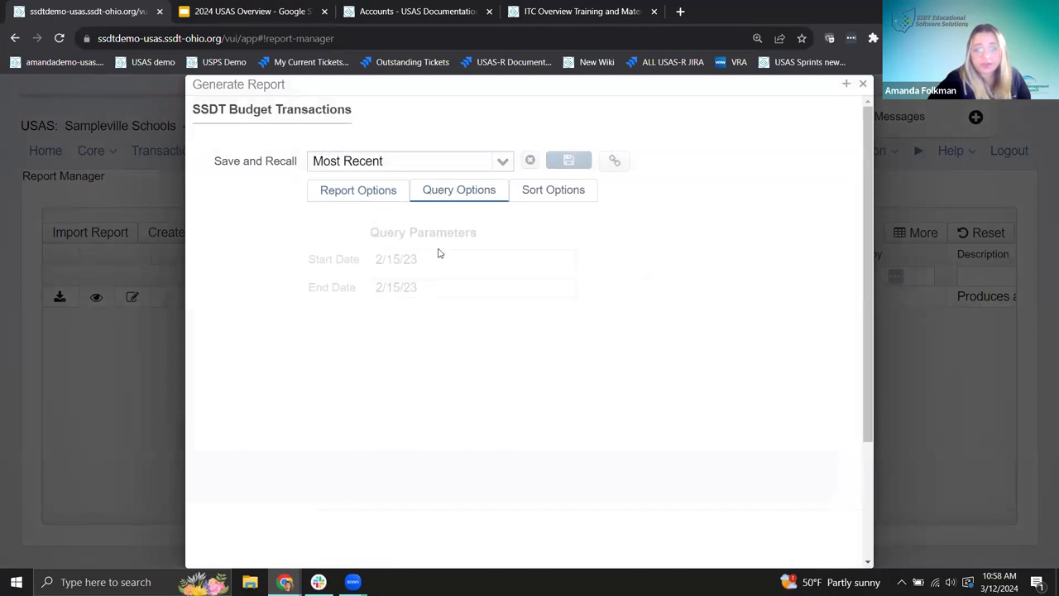
pyautogui.click(438, 258)
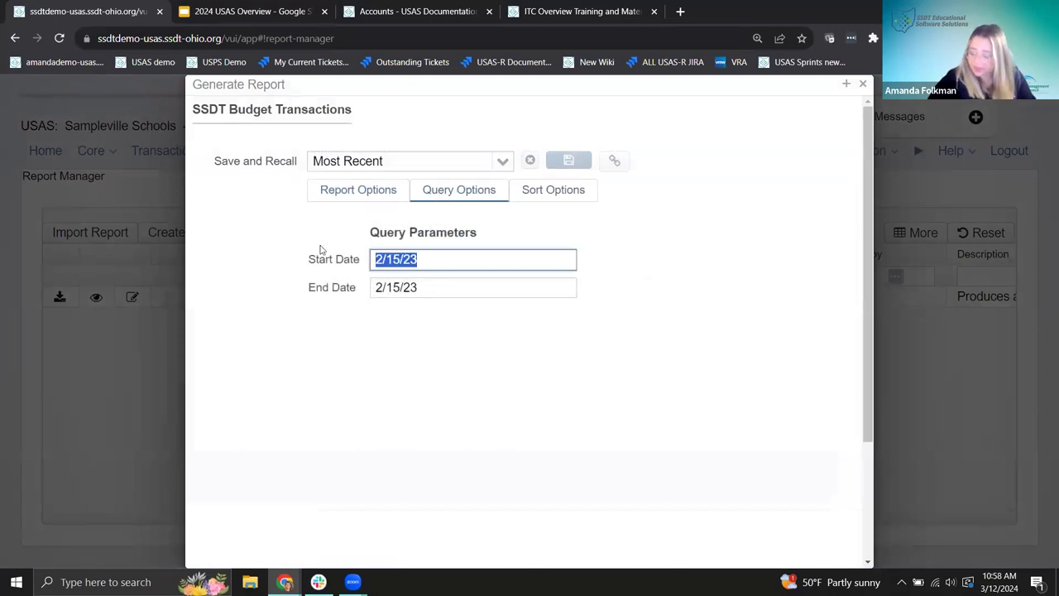
pyautogui.write('3/12/24')
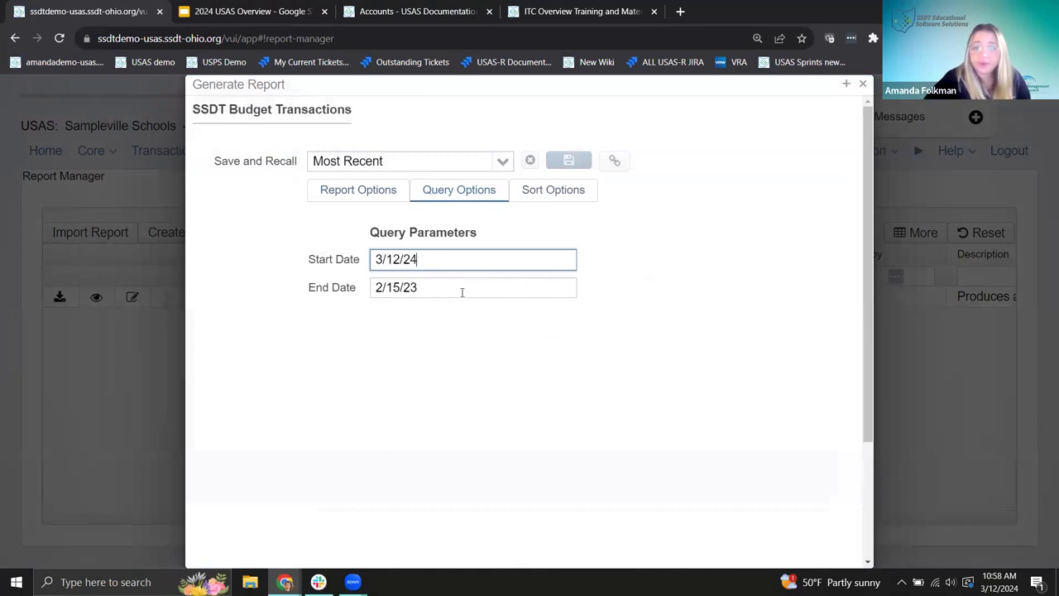
pyautogui.click(461, 290)
pyautogui.write('3/')
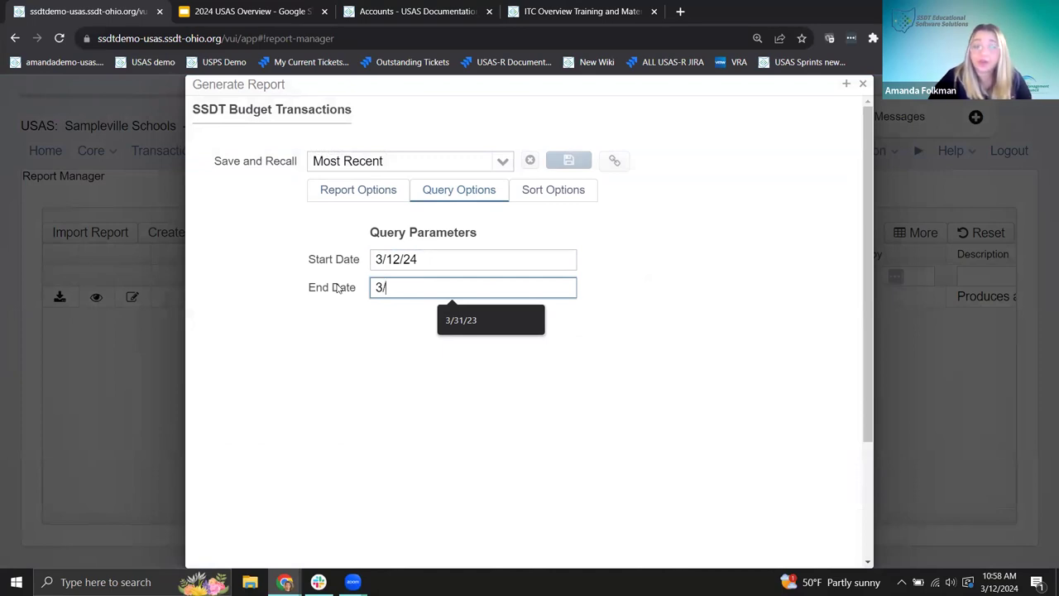
pyautogui.write('12/24')
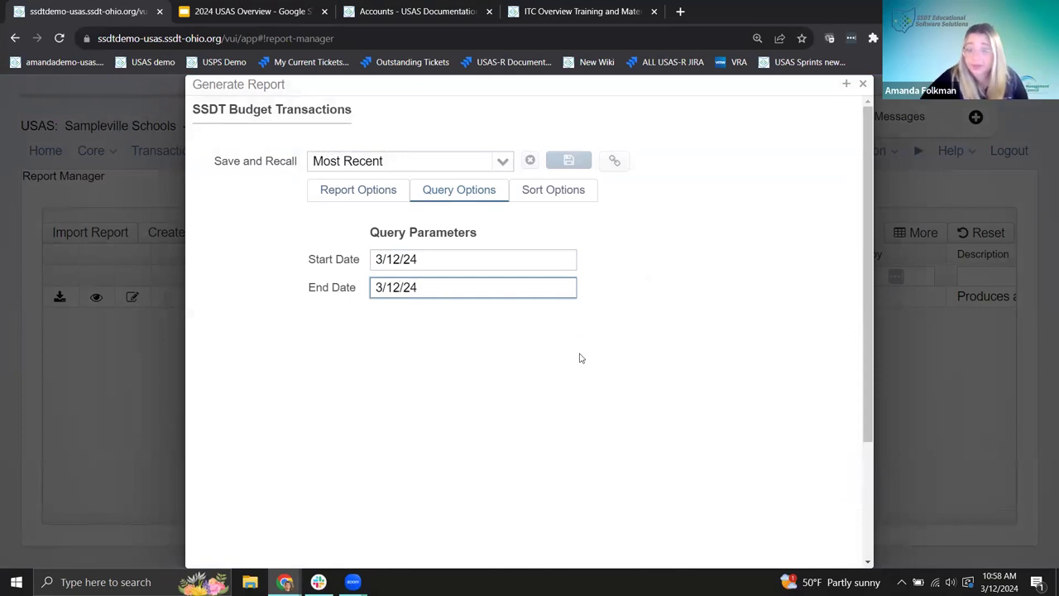
# Generate the Budget Transactions report and review the softball account's adjustment line in the downloaded PDF
pyautogui.scroll(-1, 428, 285)
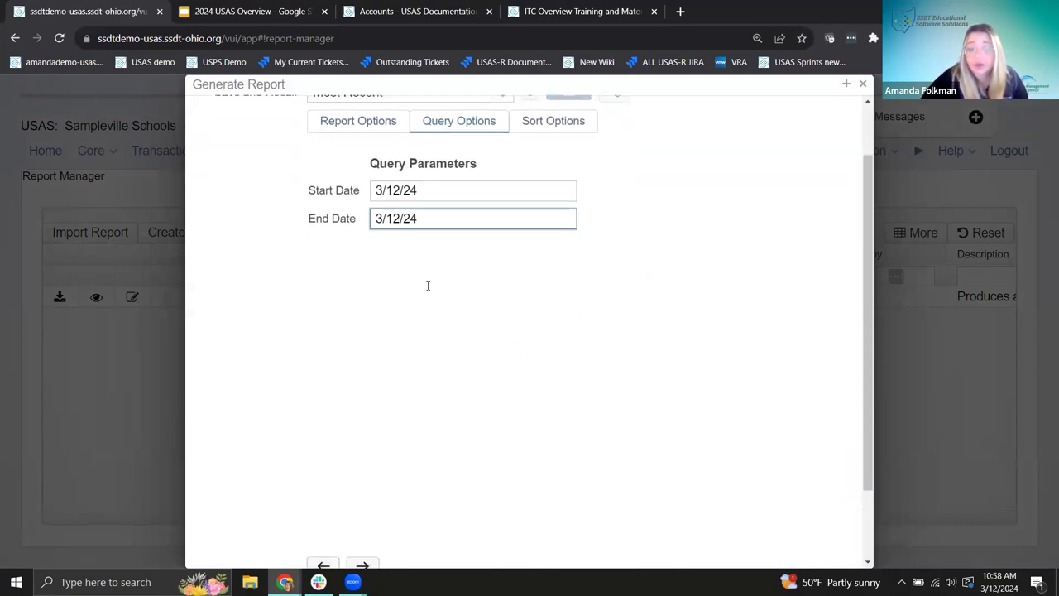
pyautogui.scroll(-2, 456, 284)
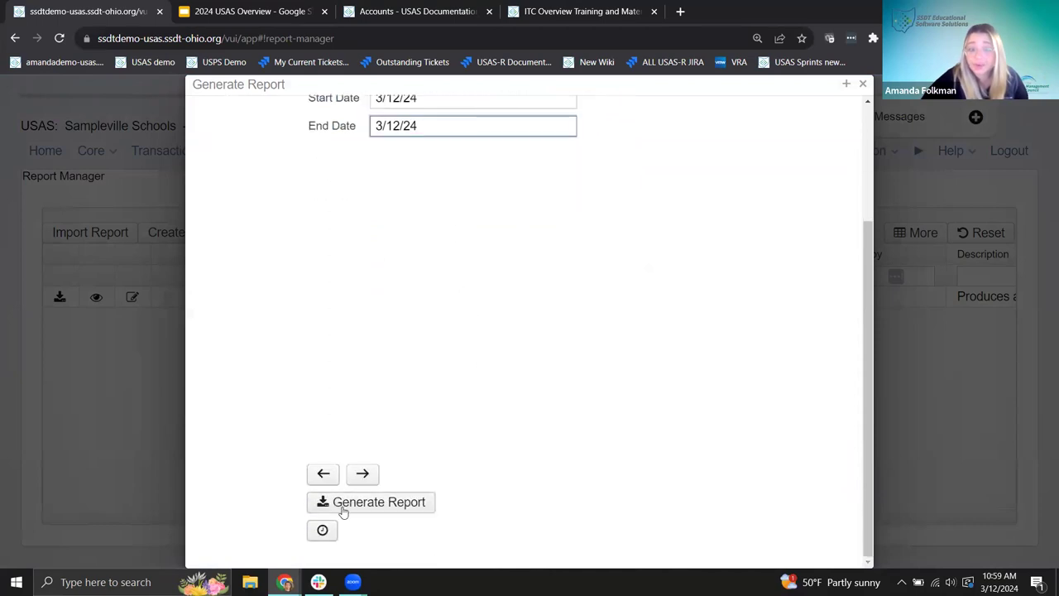
pyautogui.click(344, 506)
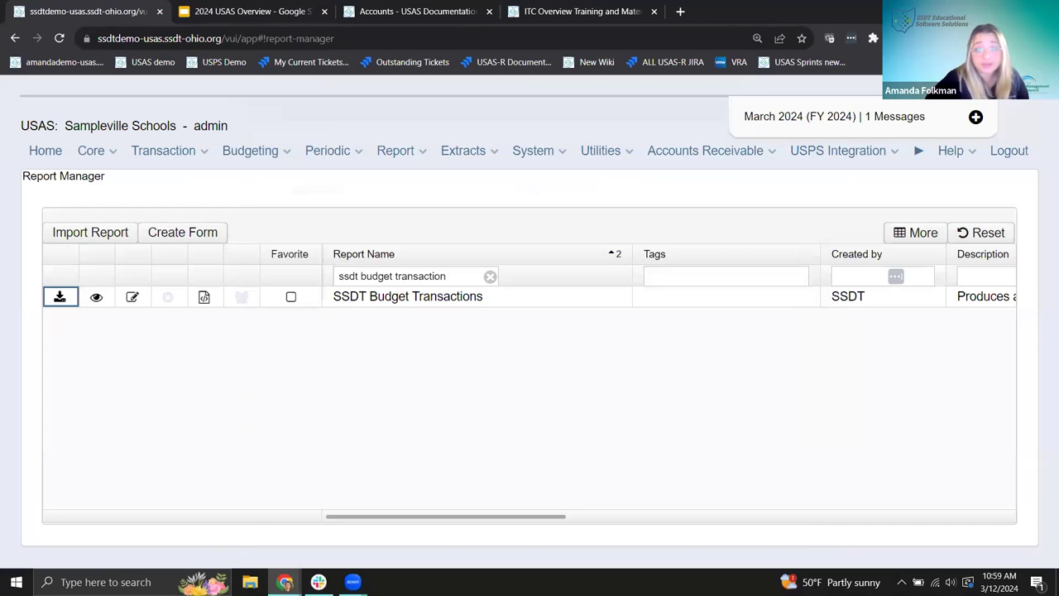
pyautogui.click(788, 71)
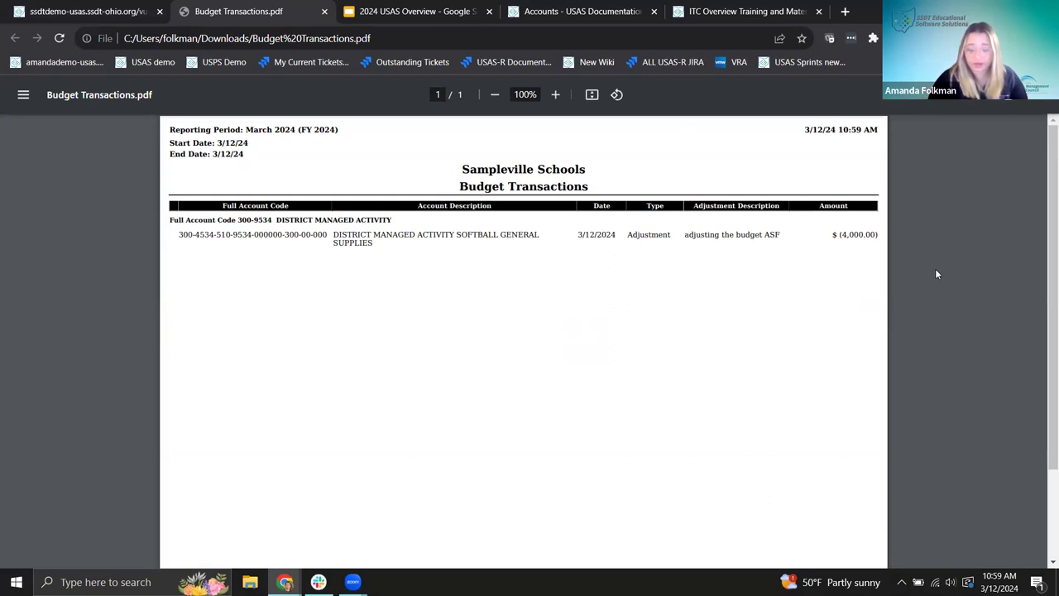
pyautogui.hotkey('ctrl', '+')
pyautogui.hotkey('ctrl', '+')
pyautogui.hotkey('ctrl', '+')
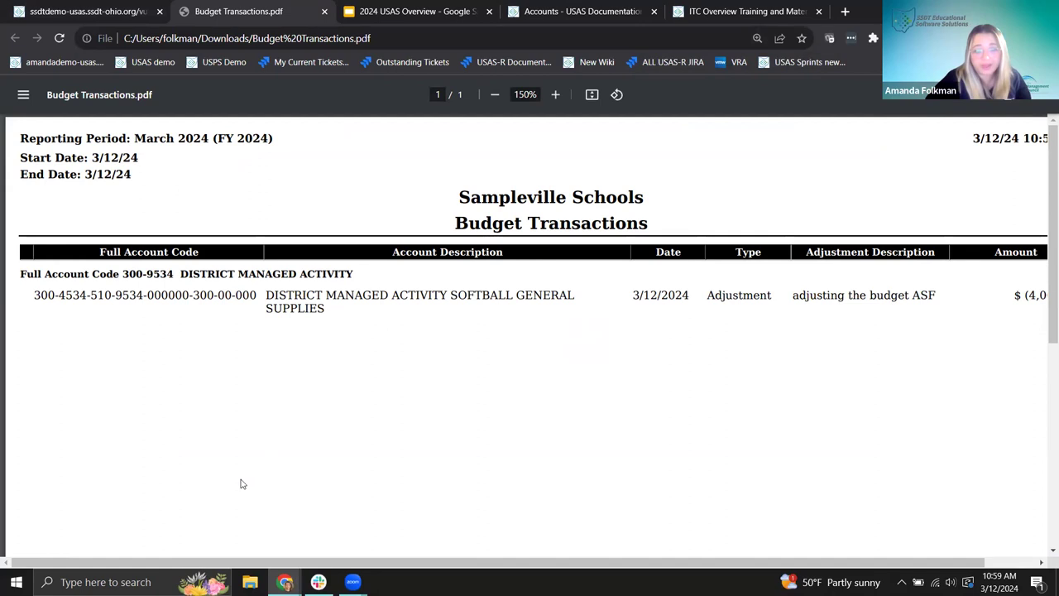
pyautogui.moveTo(297, 563); pyautogui.dragTo(622, 303)
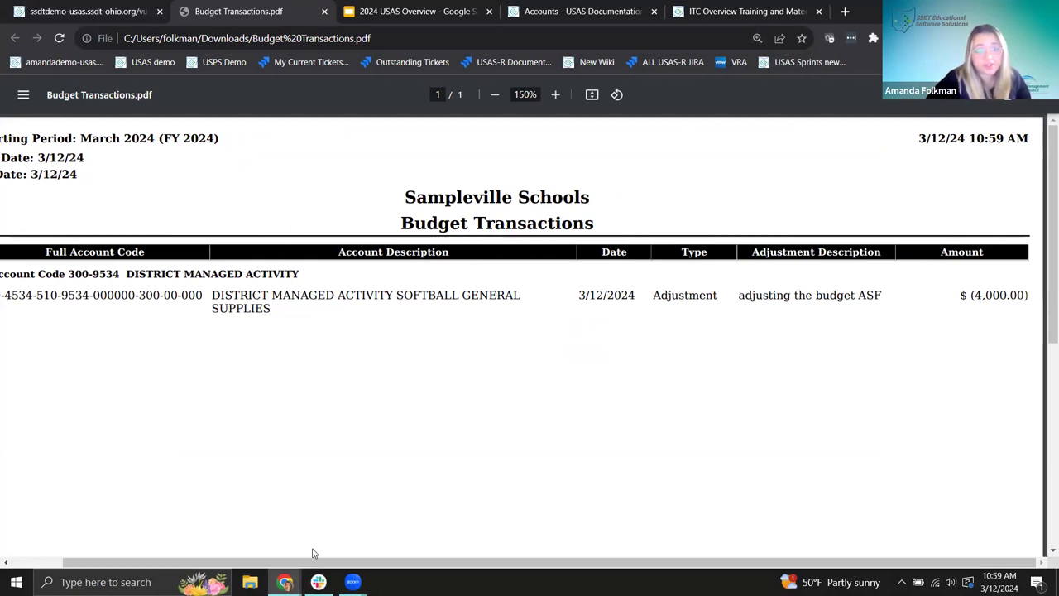
pyautogui.moveTo(312, 562); pyautogui.dragTo(248, 562)
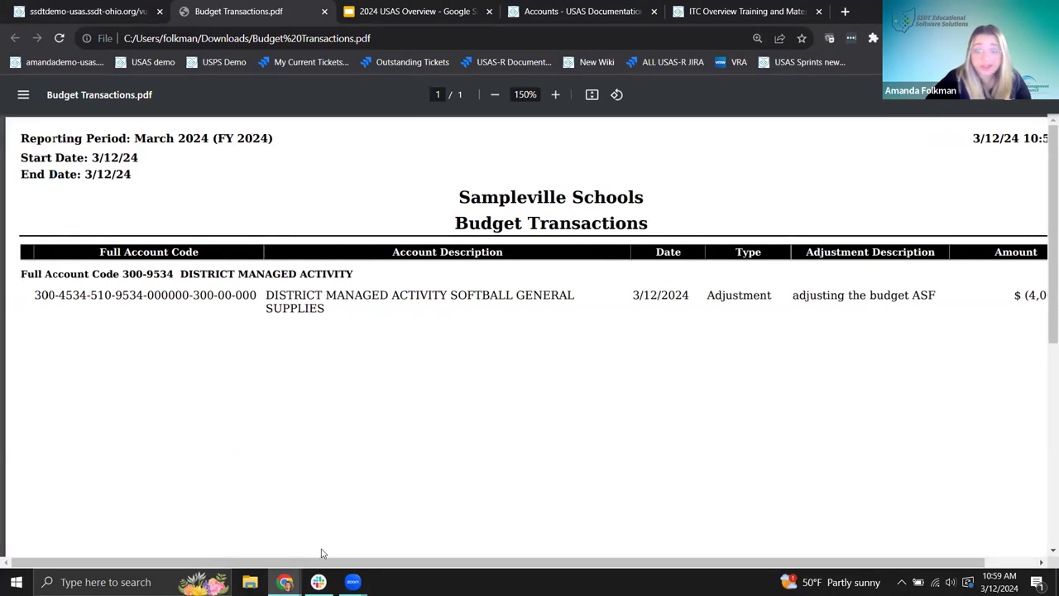
# Switch back to the 2024 USAS Overview presentation in Google Slides and advance to the Transfers/Advances slide
pyautogui.click(87, 14)
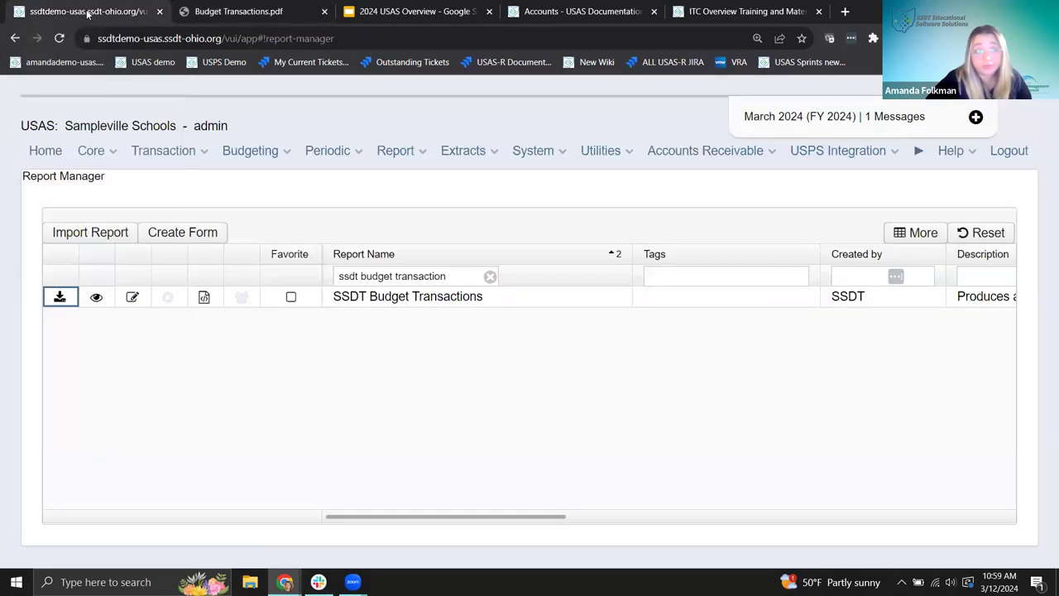
pyautogui.click(368, 11)
pyautogui.click(105, 333)
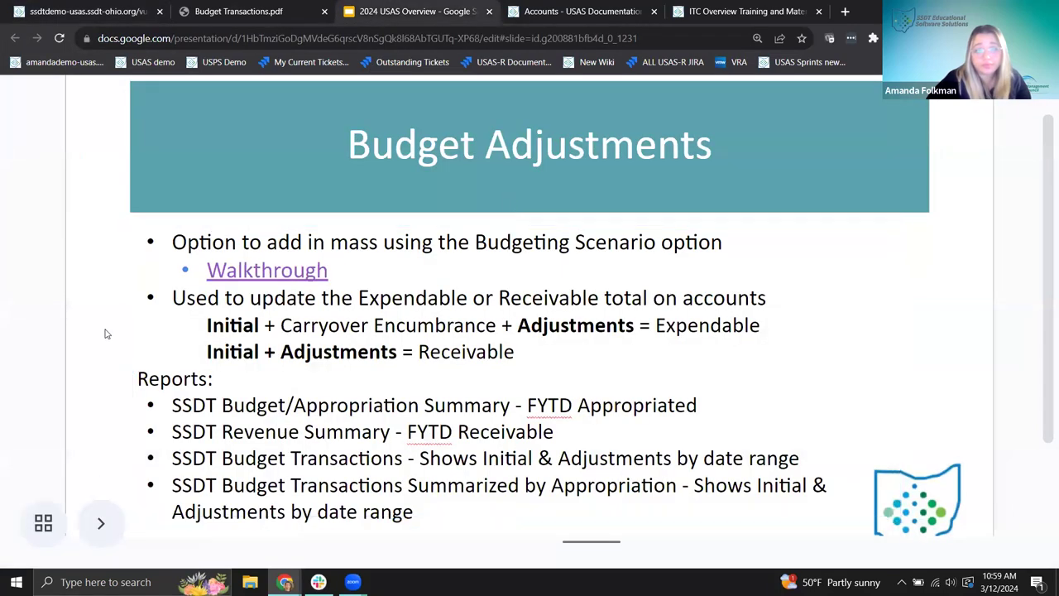
pyautogui.press('Right')
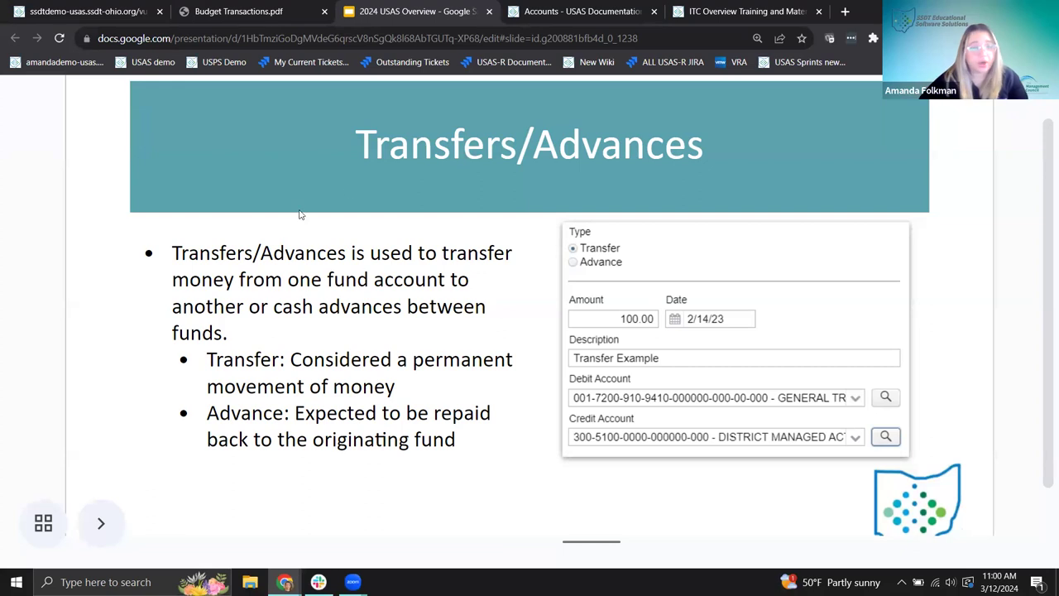
pyautogui.tripleClick(324, 364)
pyautogui.click(371, 454)
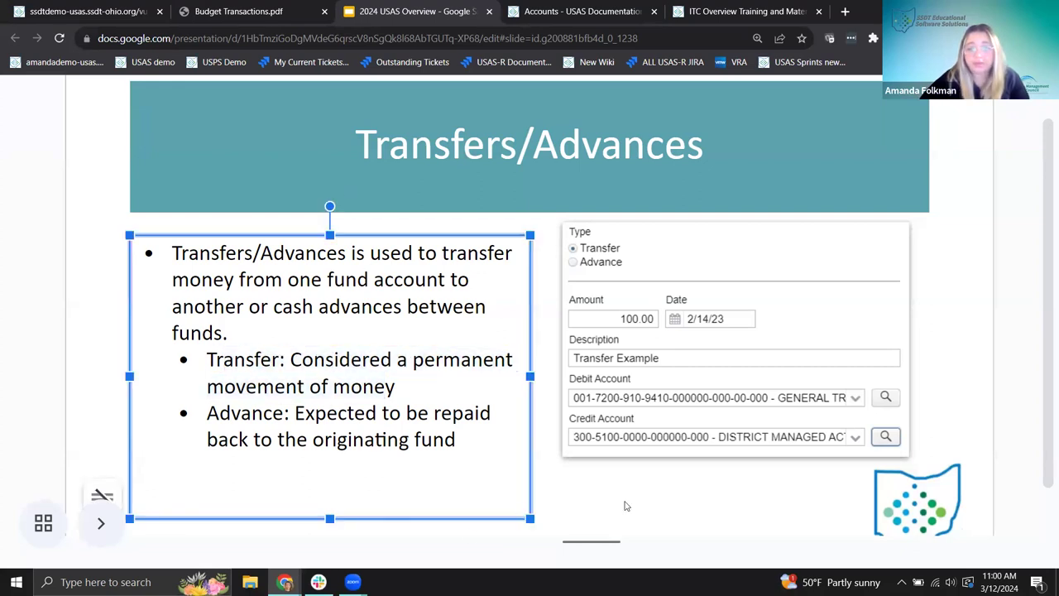
pyautogui.click(583, 492)
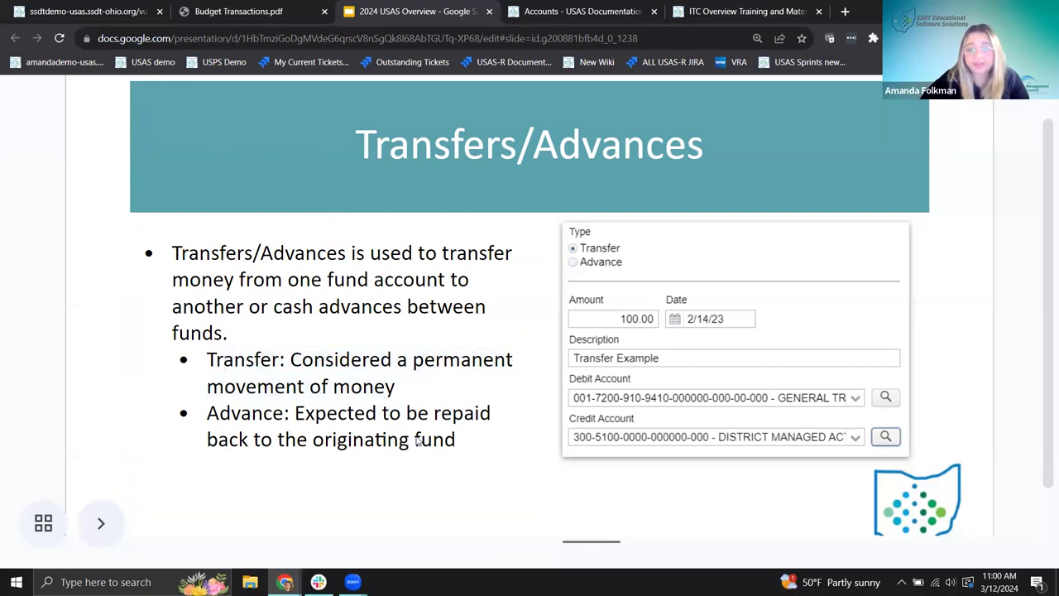
# Close the Budget Transactions PDF, return to USAS, and start a new fund-to-fund transfer/advance in an enlarged form
pyautogui.click(324, 11)
pyautogui.click(91, 13)
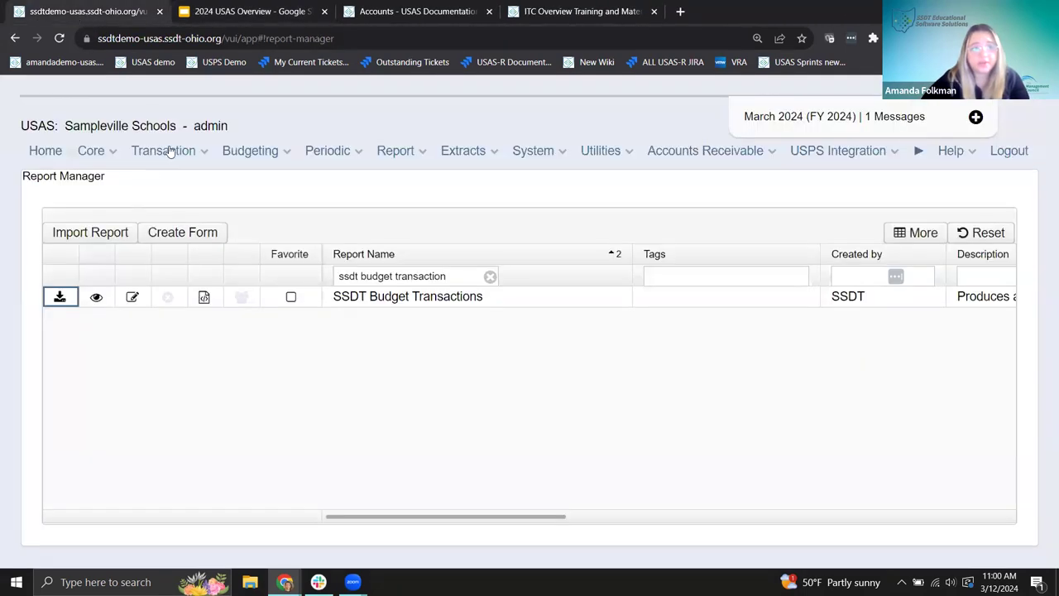
pyautogui.click(164, 152)
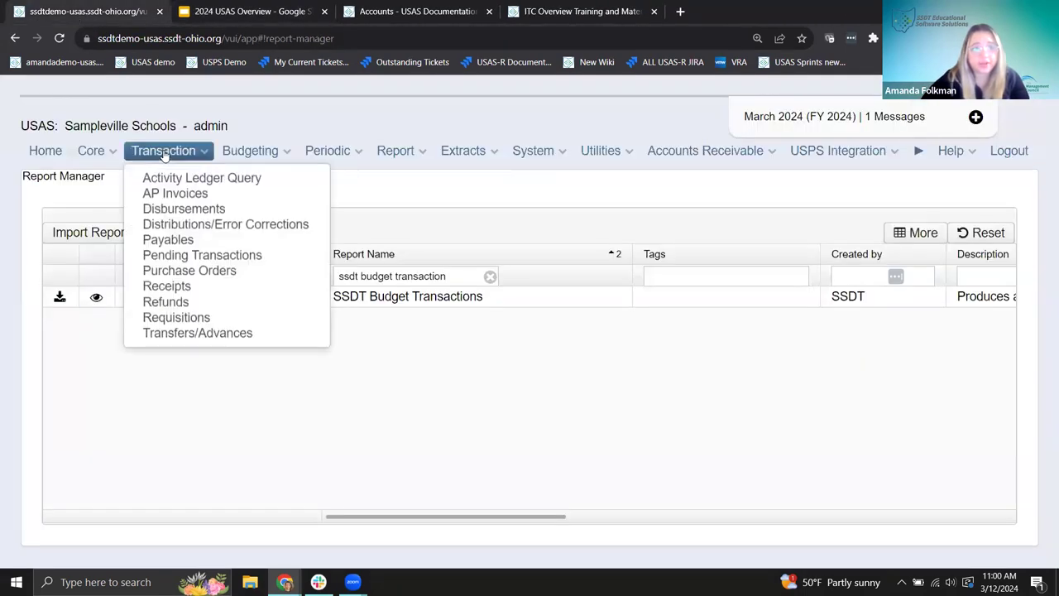
pyautogui.click(204, 333)
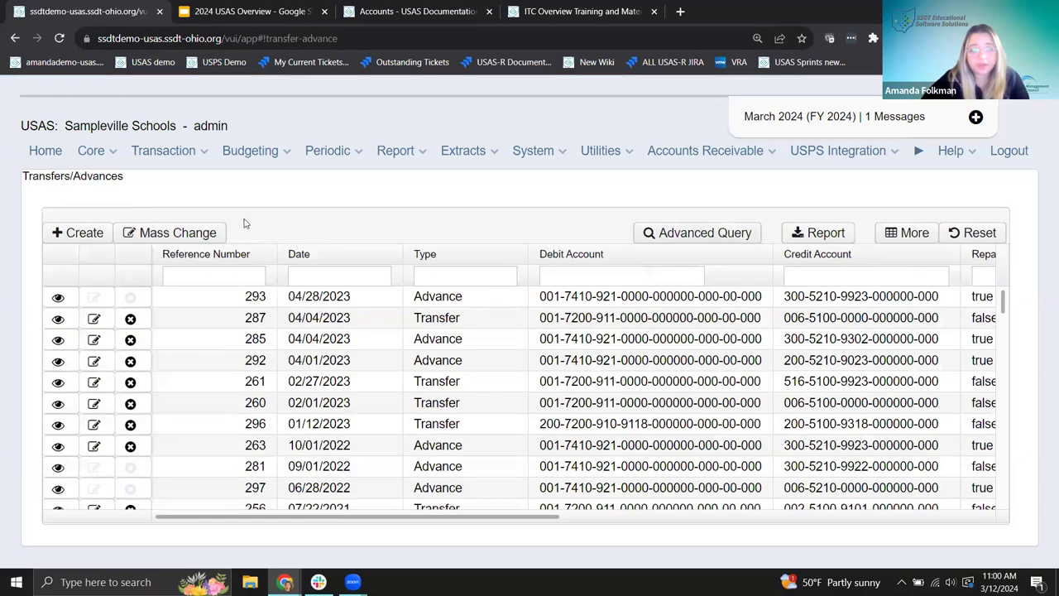
pyautogui.click(69, 234)
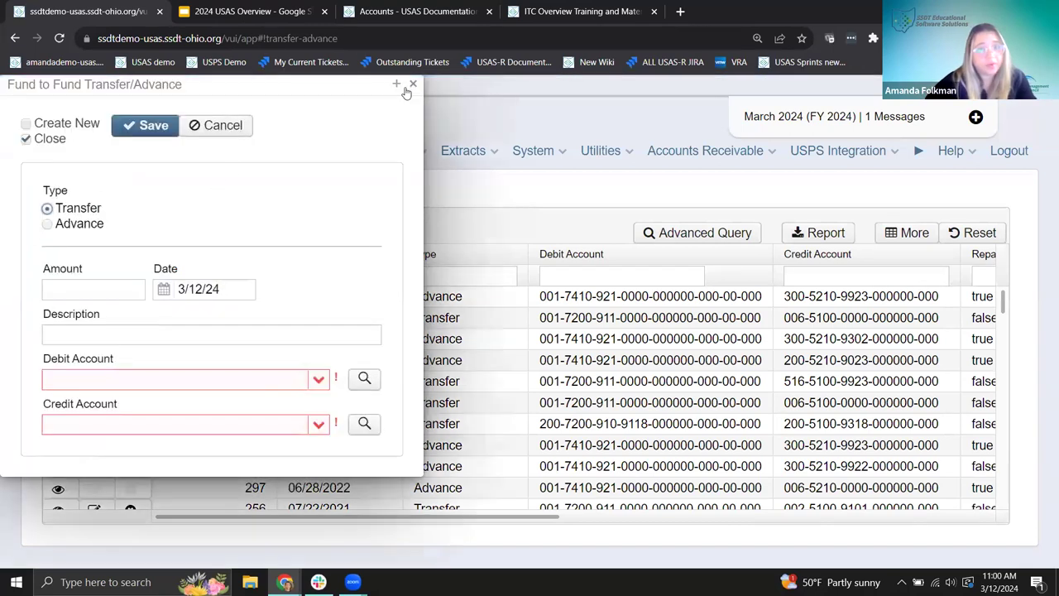
pyautogui.click(397, 86)
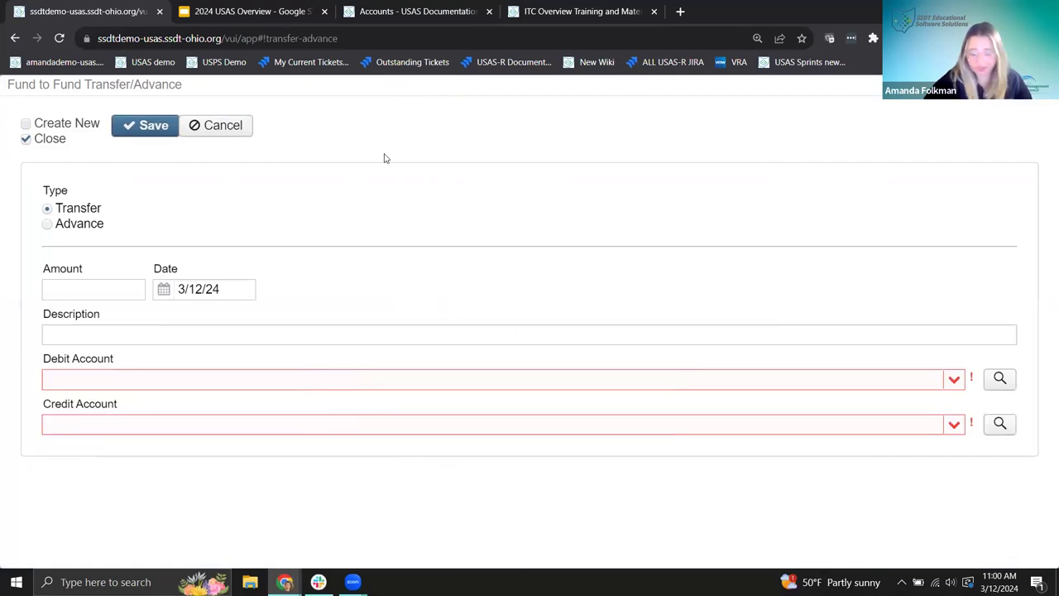
pyautogui.hotkey('ctrl', '+')
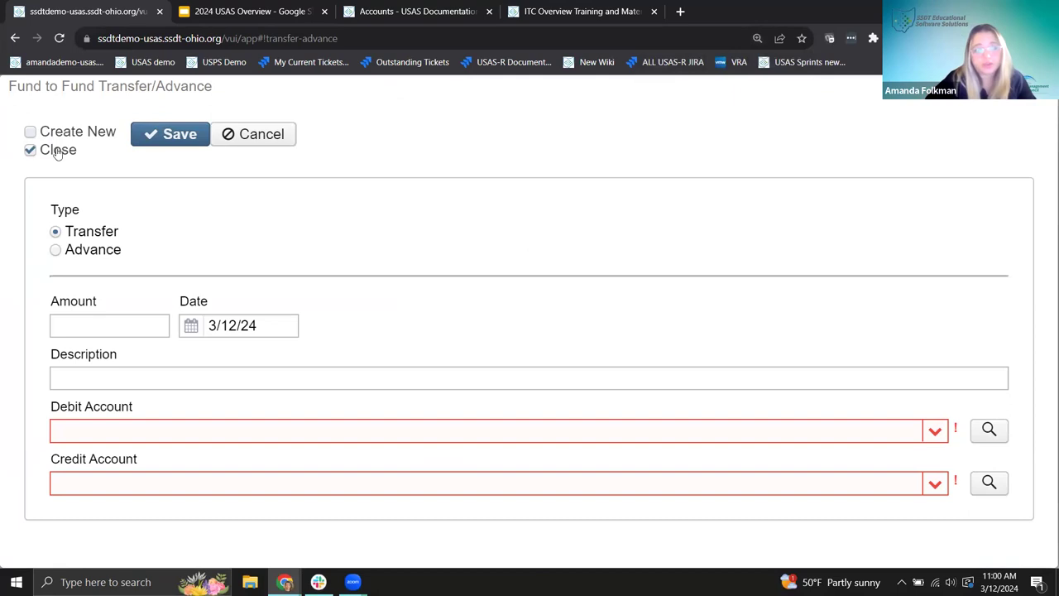
# Set the entry form to stay open after saving, with the type Advance and an amount of 500.00
pyautogui.click(30, 150)
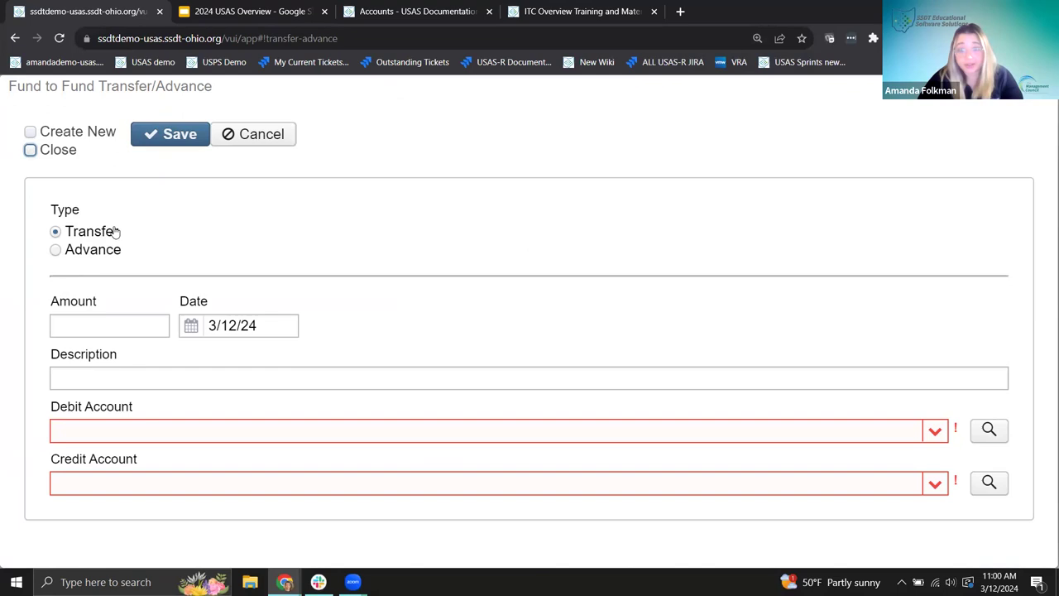
pyautogui.click(73, 257)
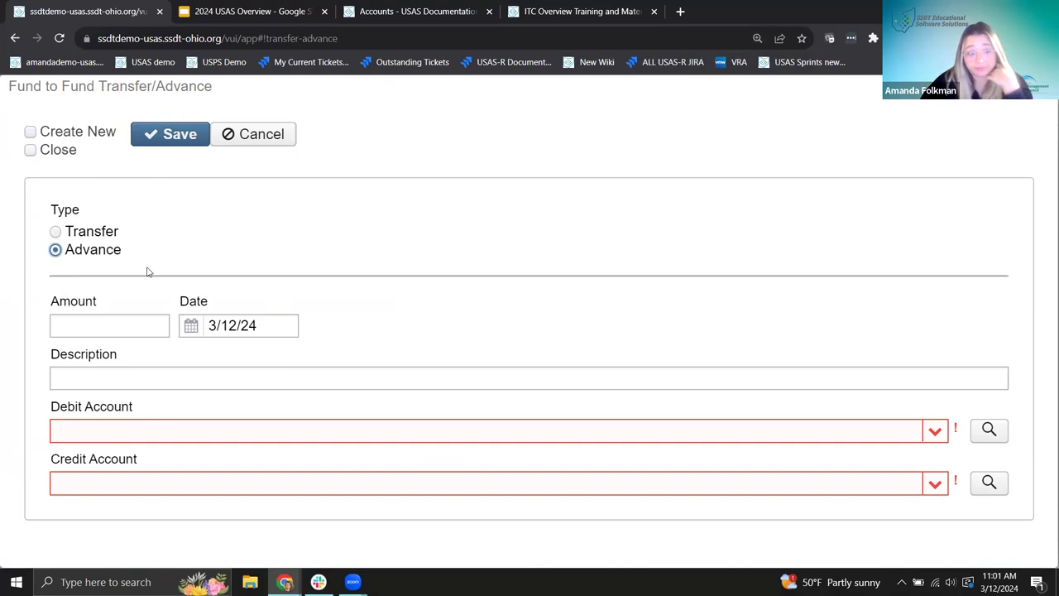
pyautogui.click(131, 329)
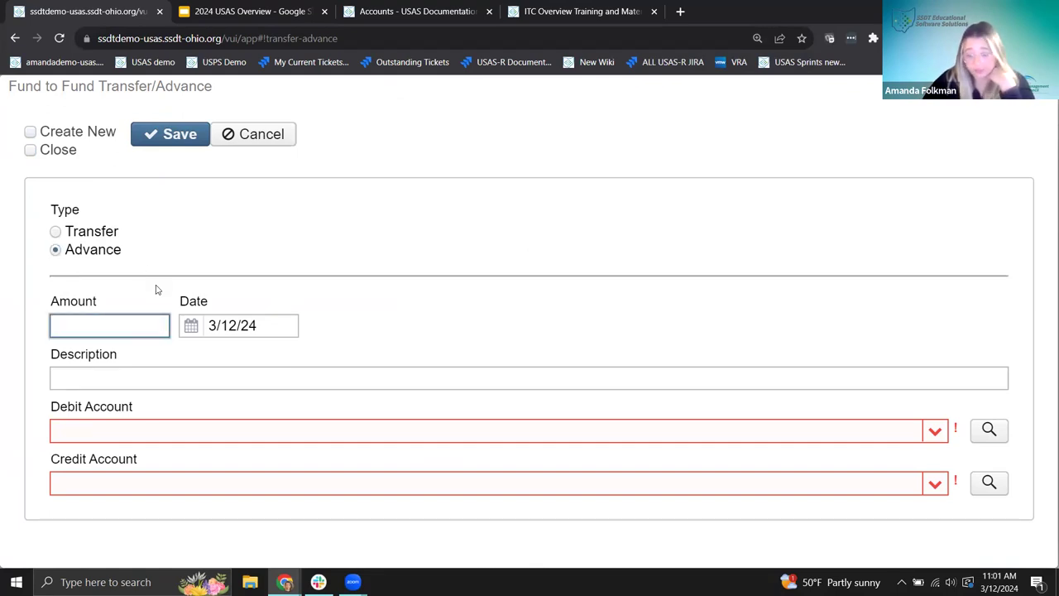
pyautogui.write('500.00')
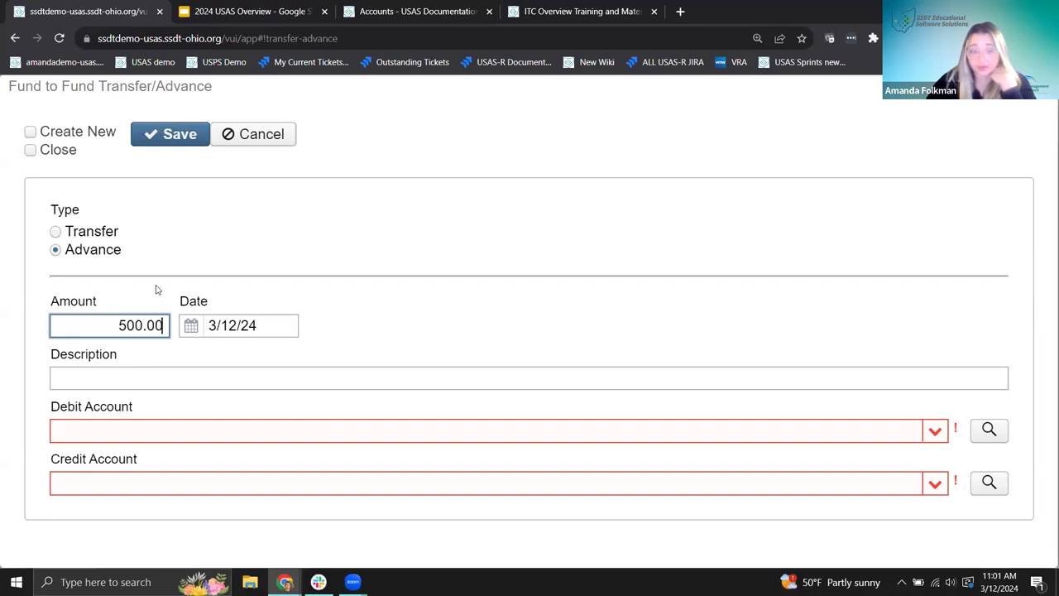
pyautogui.click(187, 248)
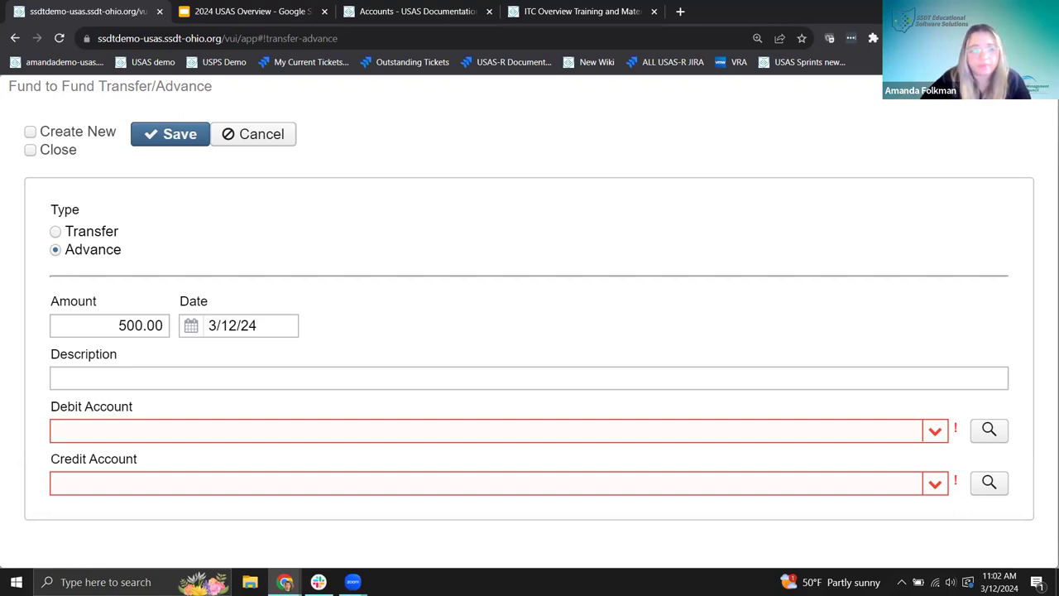
# Describe the advance as "Advance ASF"
pyautogui.click(174, 382)
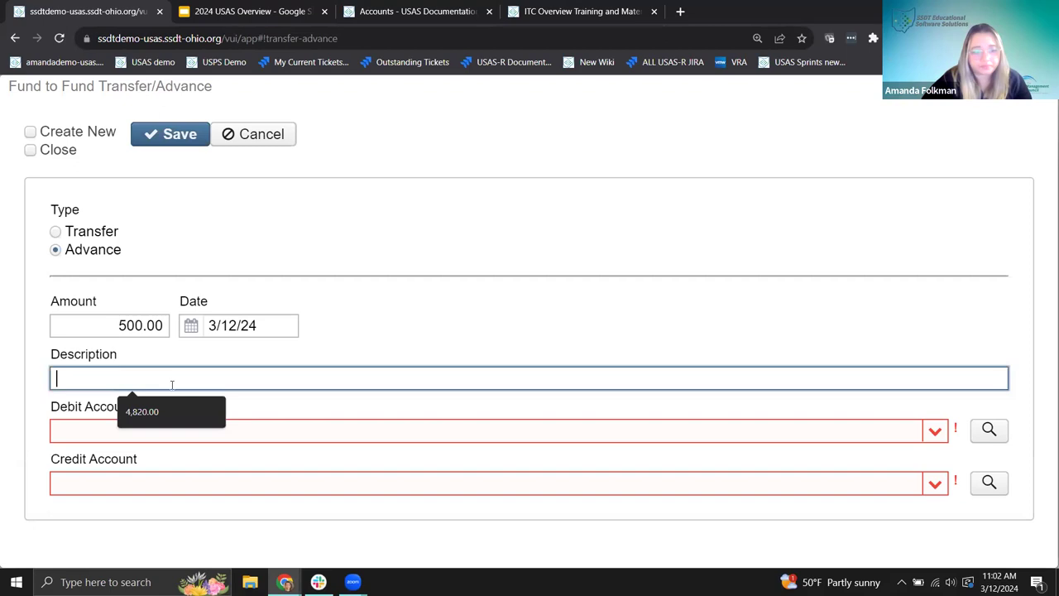
pyautogui.write('Advancing m')
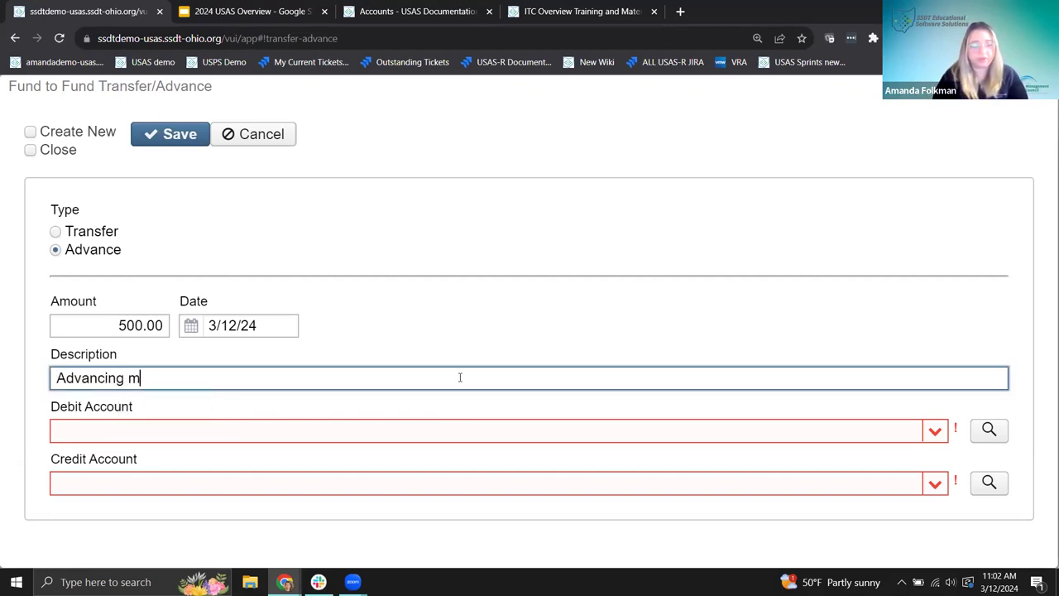
pyautogui.press('BackSpace')
pyautogui.press('BackSpace')
pyautogui.press('BackSpace')
pyautogui.press('BackSpace')
pyautogui.press('BackSpace')
pyautogui.write('e ASF')
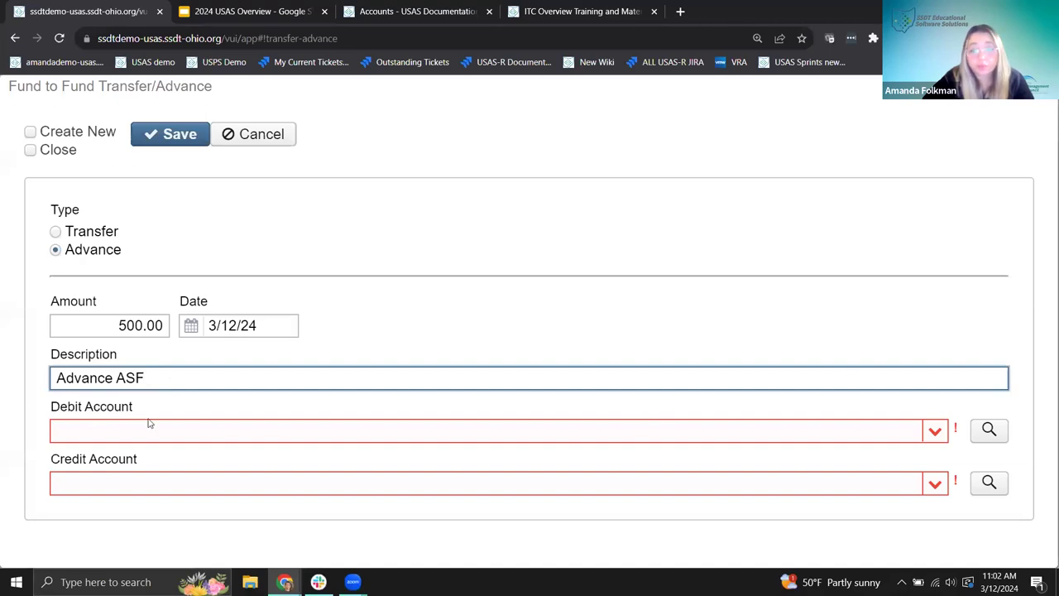
# Set the debit account to GENERAL INITIAL ADVANCES and the credit account to ADVANCES IN - Volleyball Athletics, and save the advance
pyautogui.click(934, 431)
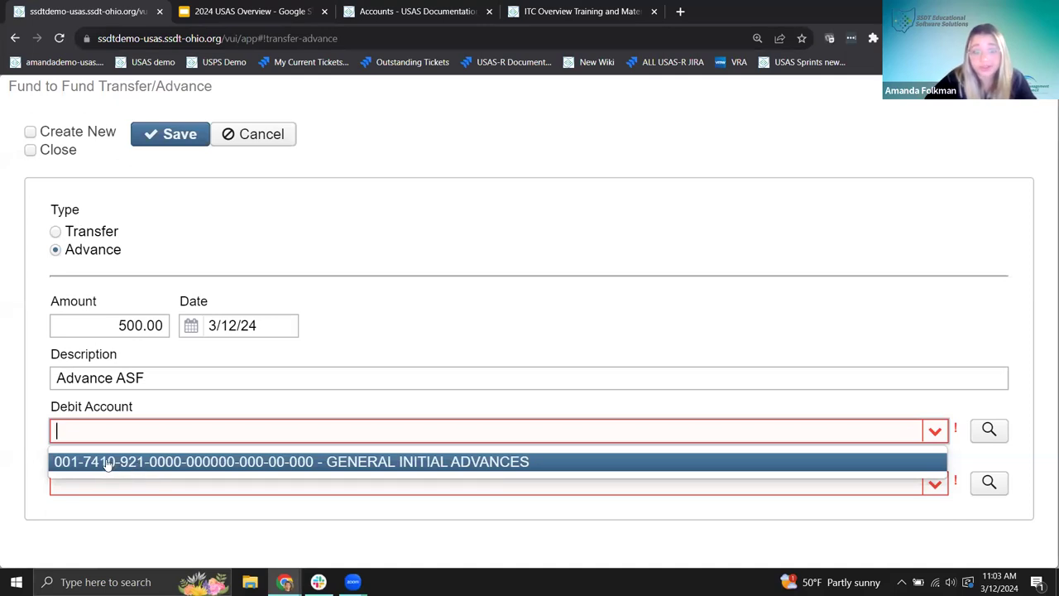
pyautogui.click(207, 463)
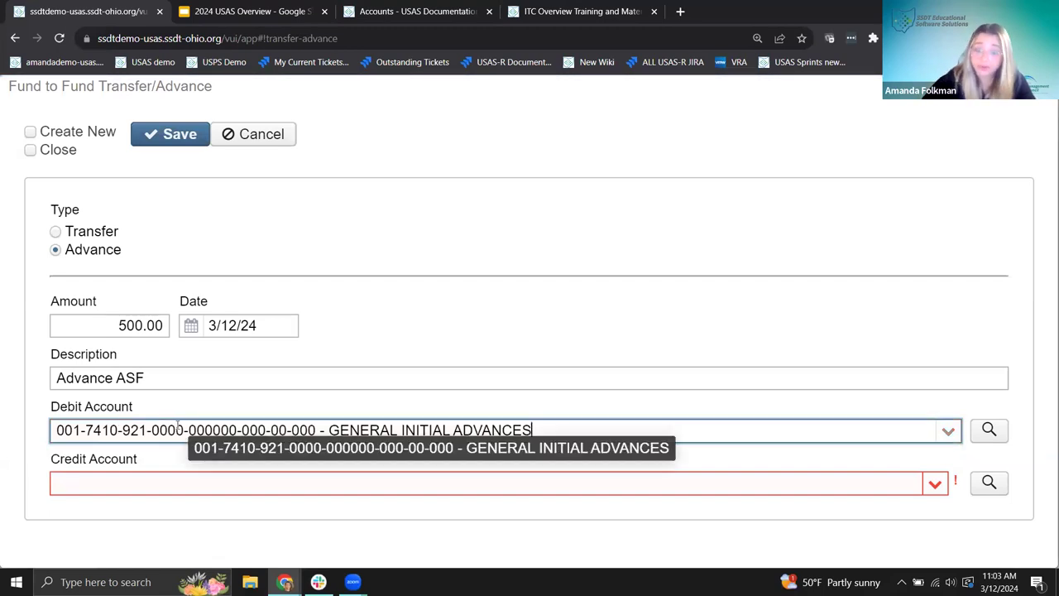
pyautogui.click(933, 482)
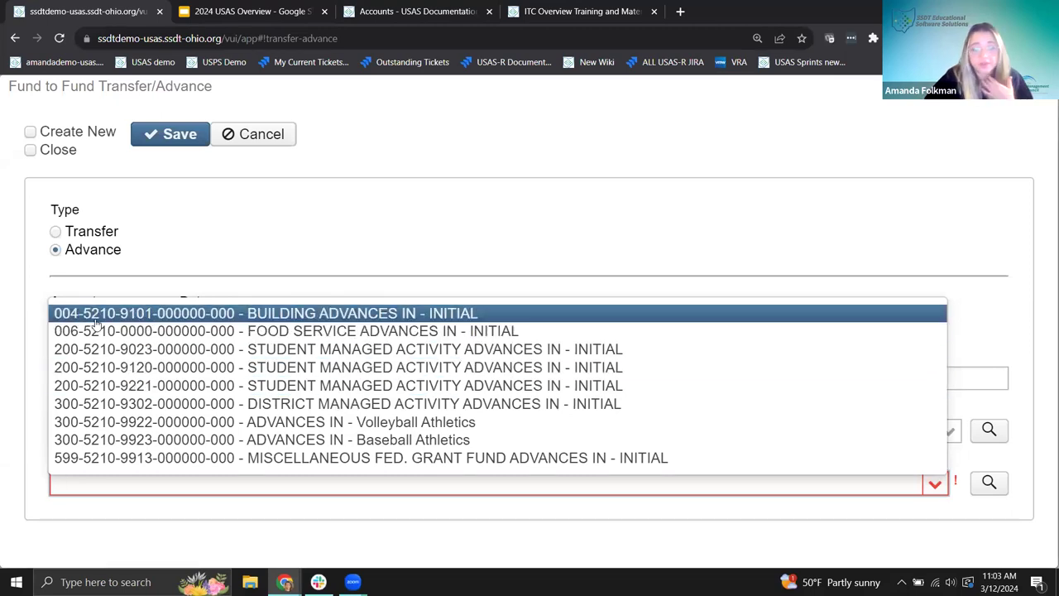
pyautogui.click(108, 423)
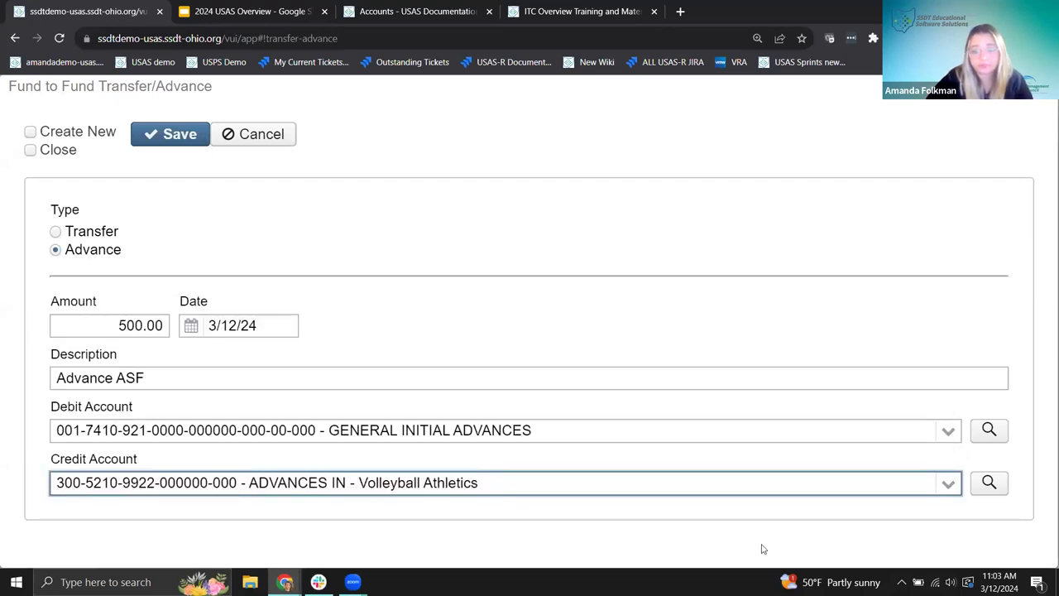
pyautogui.click(182, 144)
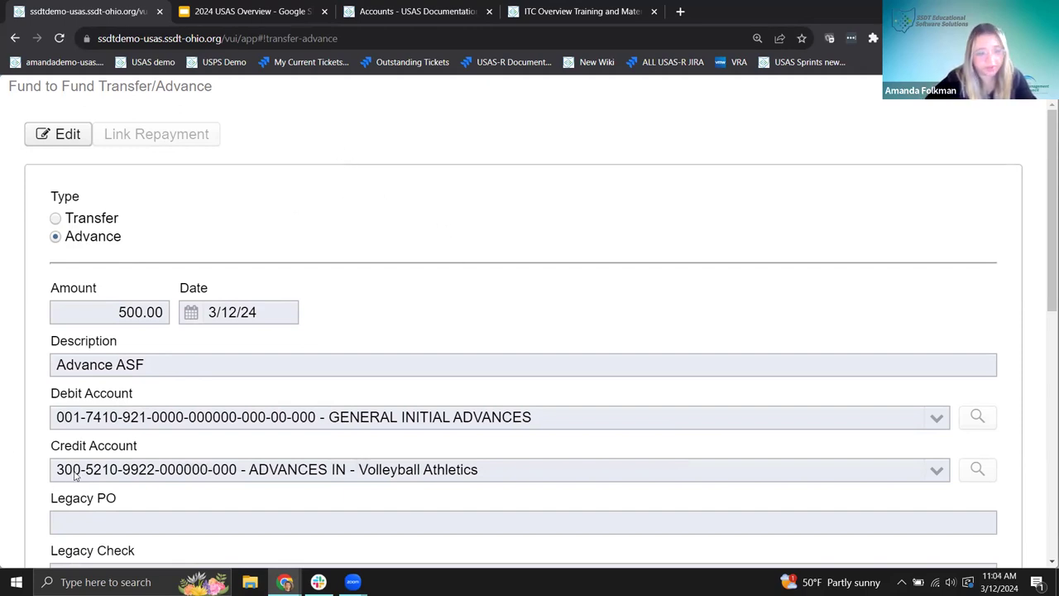
# Add a repayment of 200.00 to the saved advance with the description left blank, and save it
pyautogui.scroll(-1, 90, 478)
pyautogui.scroll(1, 119, 442)
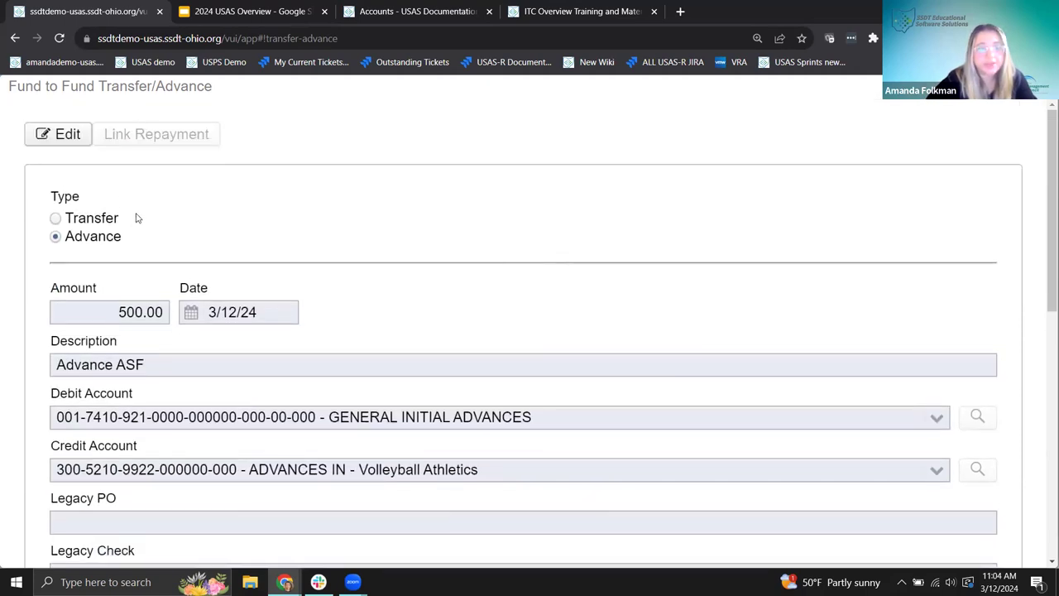
pyautogui.scroll(-1, 177, 190)
pyautogui.scroll(1, 151, 190)
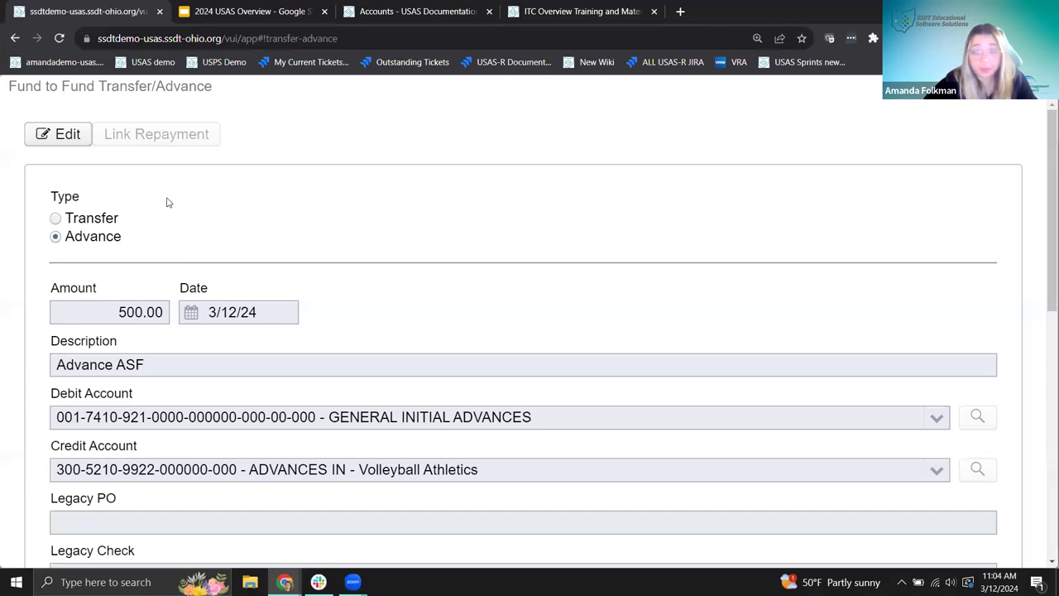
pyautogui.scroll(-3, 132, 314)
pyautogui.scroll(-1, 174, 388)
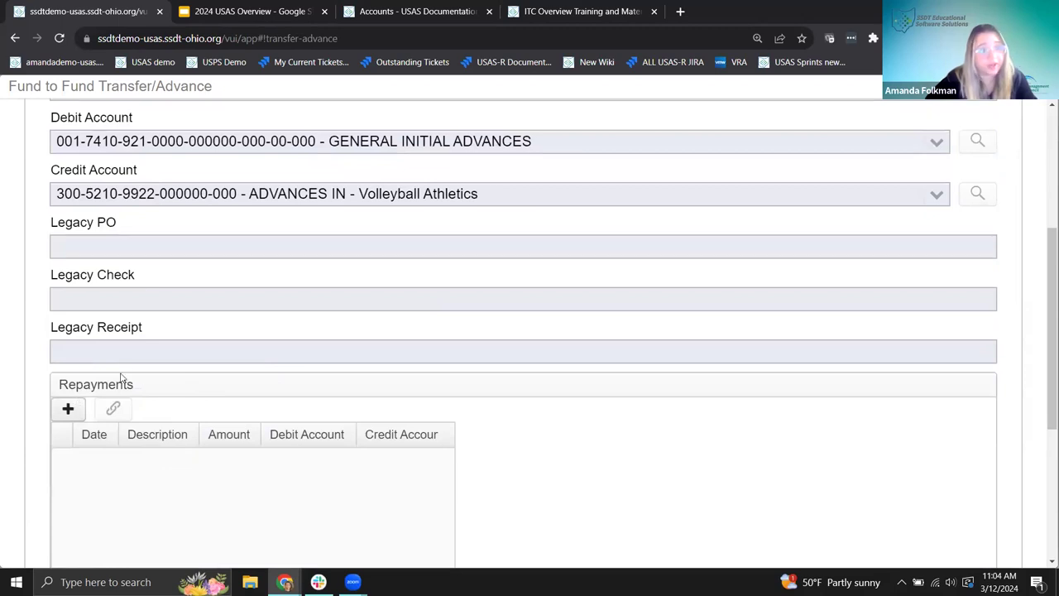
pyautogui.scroll(2, 128, 327)
pyautogui.scroll(-2, 184, 478)
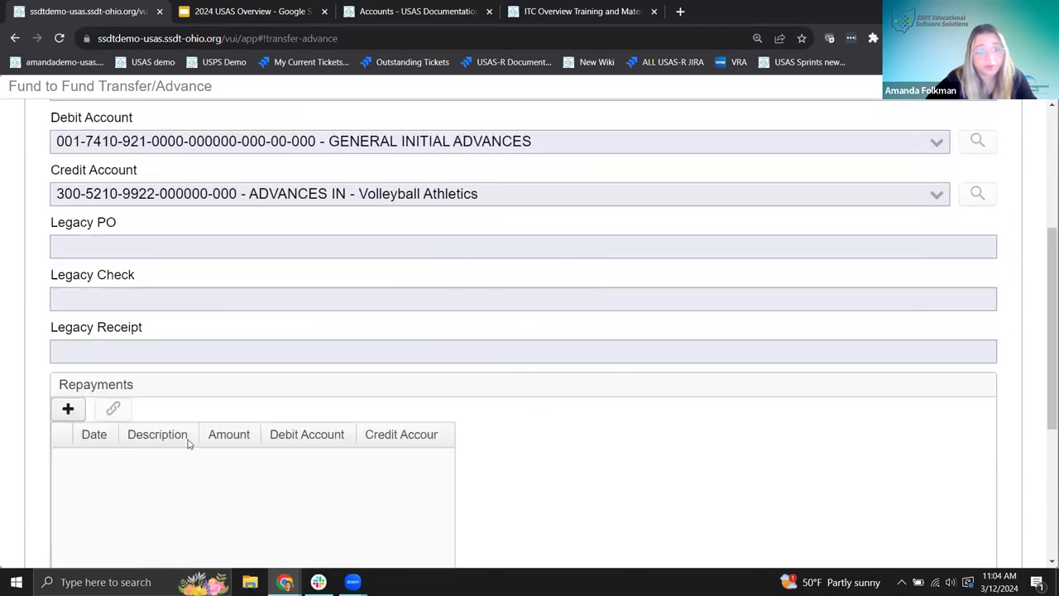
pyautogui.click(66, 411)
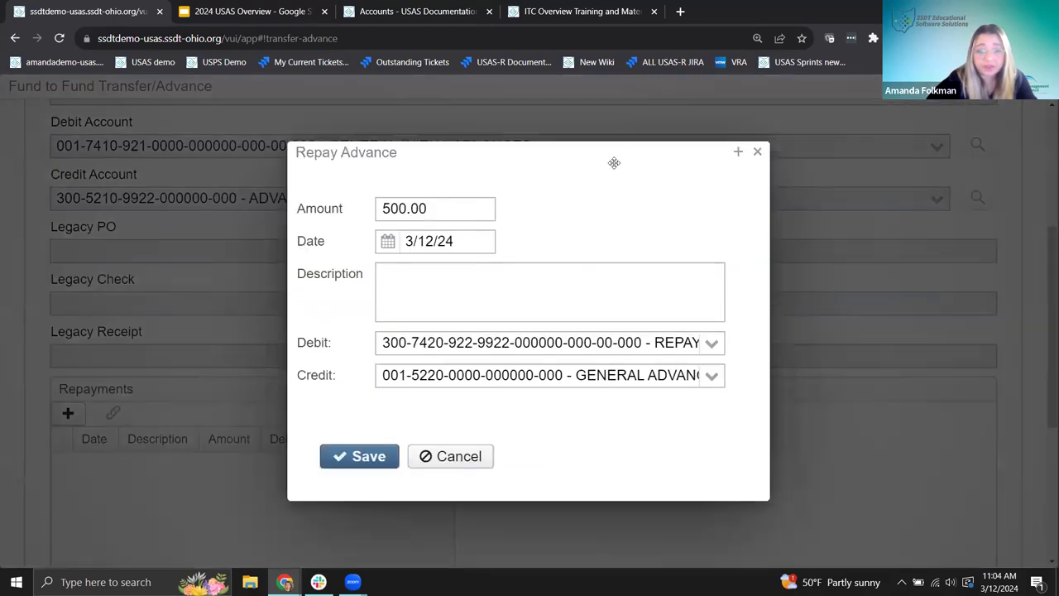
pyautogui.moveTo(384, 207); pyautogui.dragTo(407, 208)
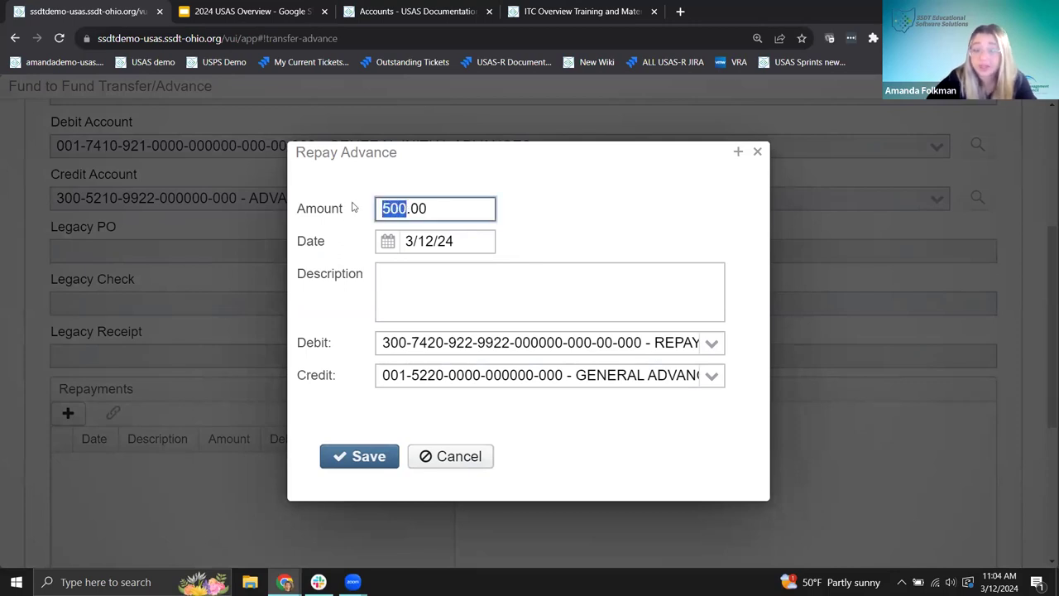
pyautogui.write('200')
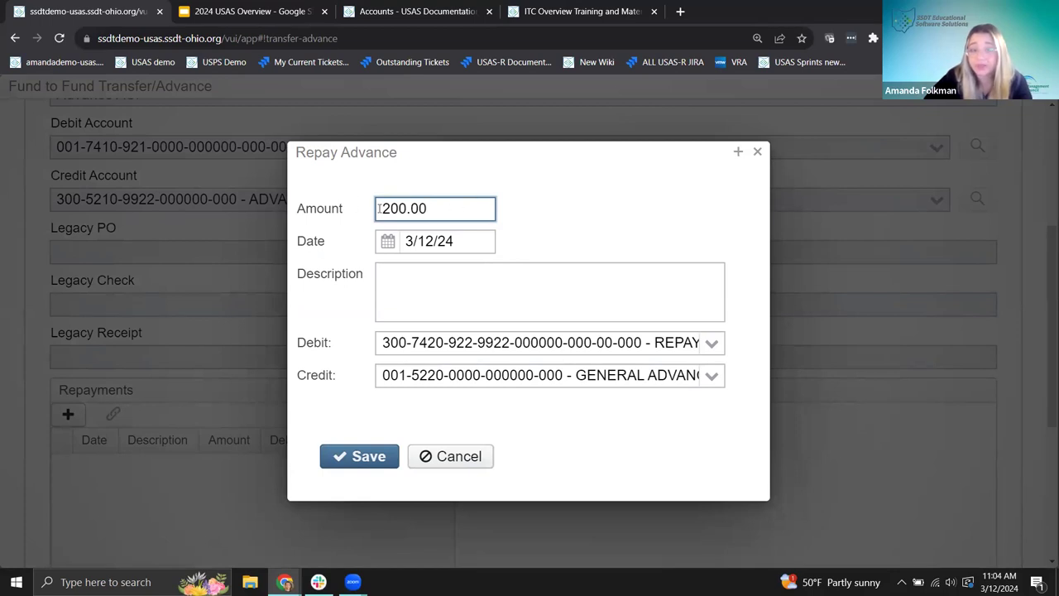
pyautogui.click(417, 273)
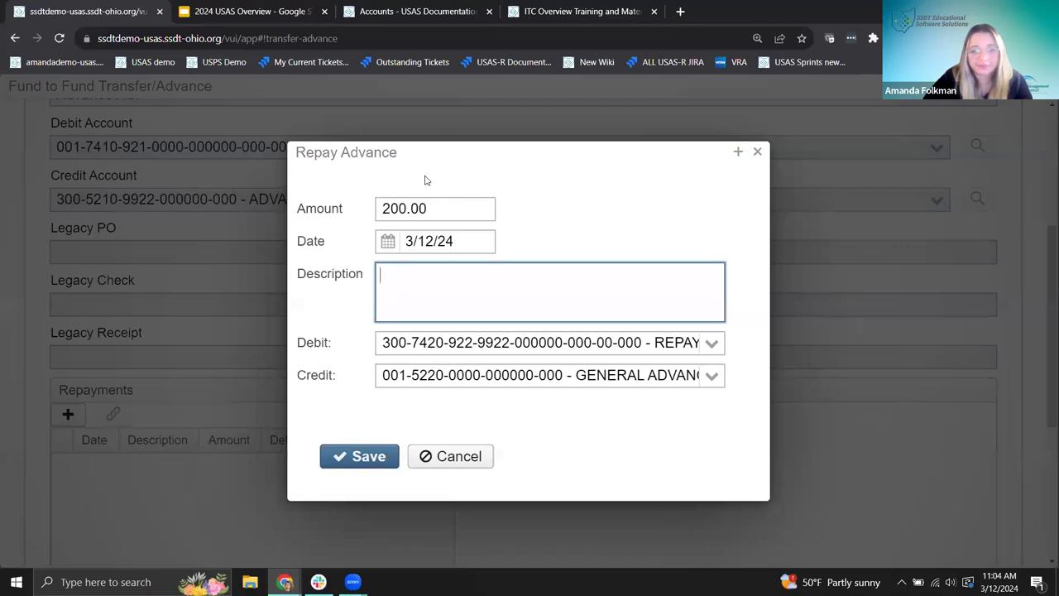
pyautogui.click(328, 476)
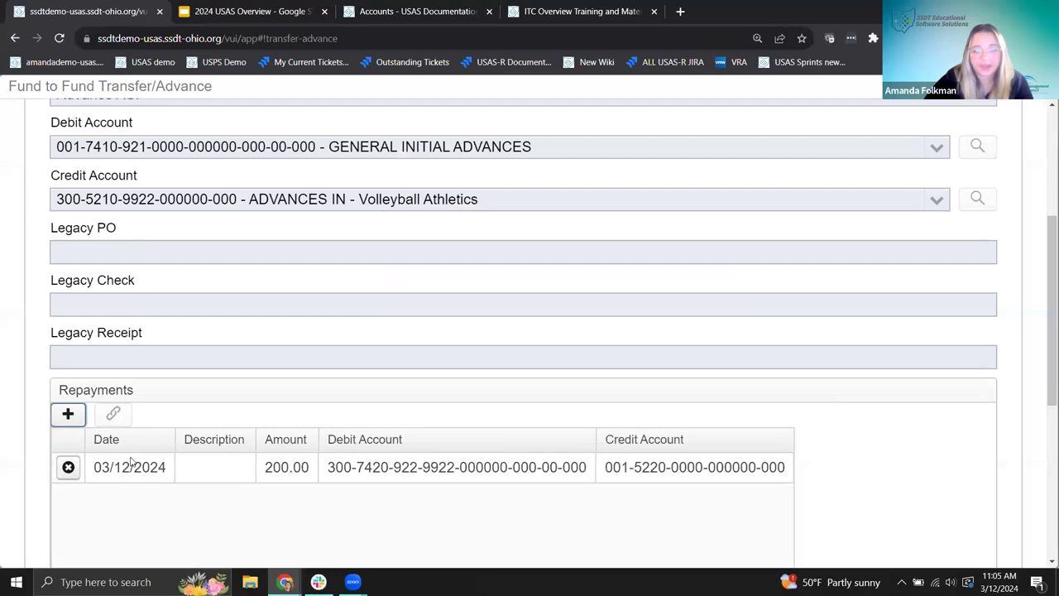
# Close the advance record and switch to the 2024 USAS Overview presentation, advancing to the Transfers/Advances slide on Account Impacts
pyautogui.scroll(3, 330, 431)
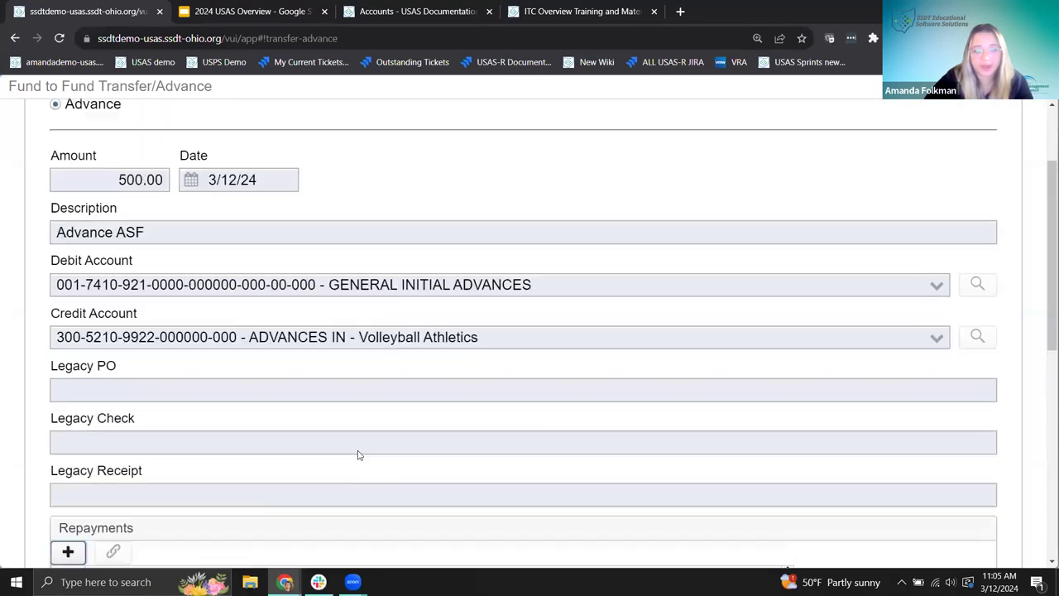
pyautogui.scroll(-4, 398, 331)
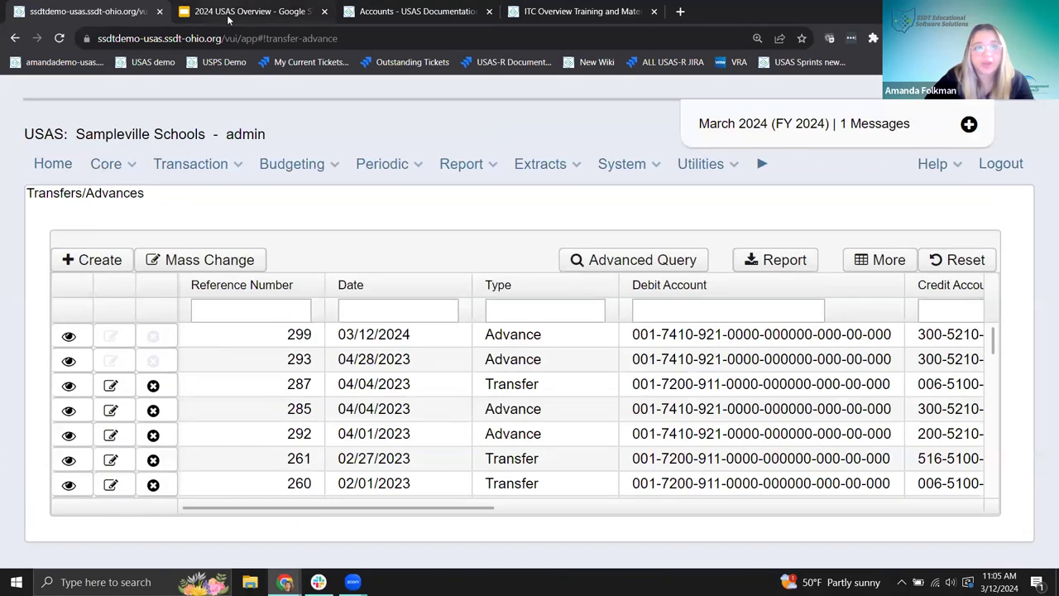
pyautogui.click(228, 16)
pyautogui.press('Right')
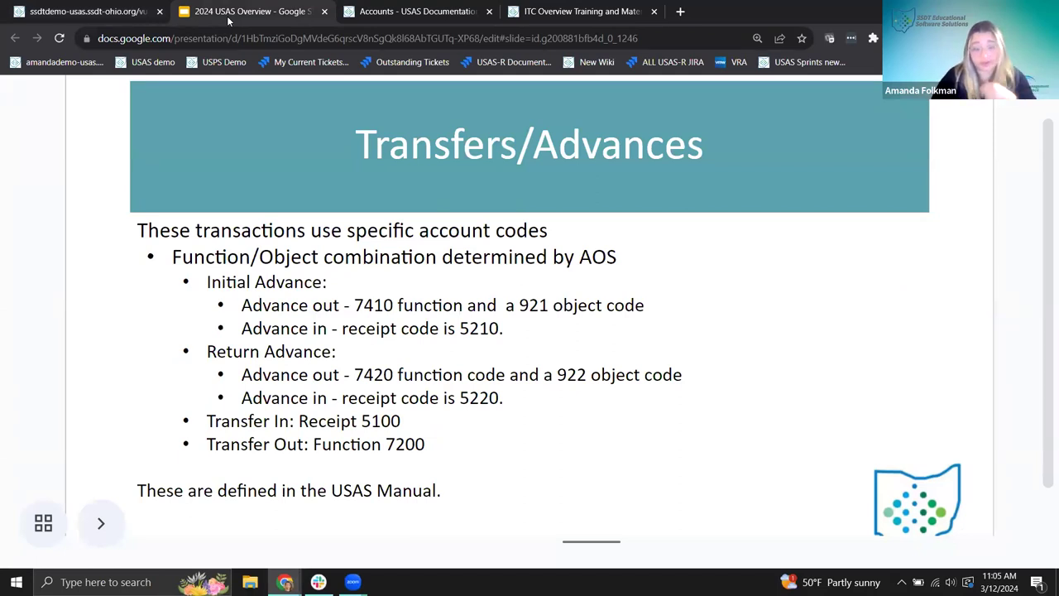
pyautogui.press('Right')
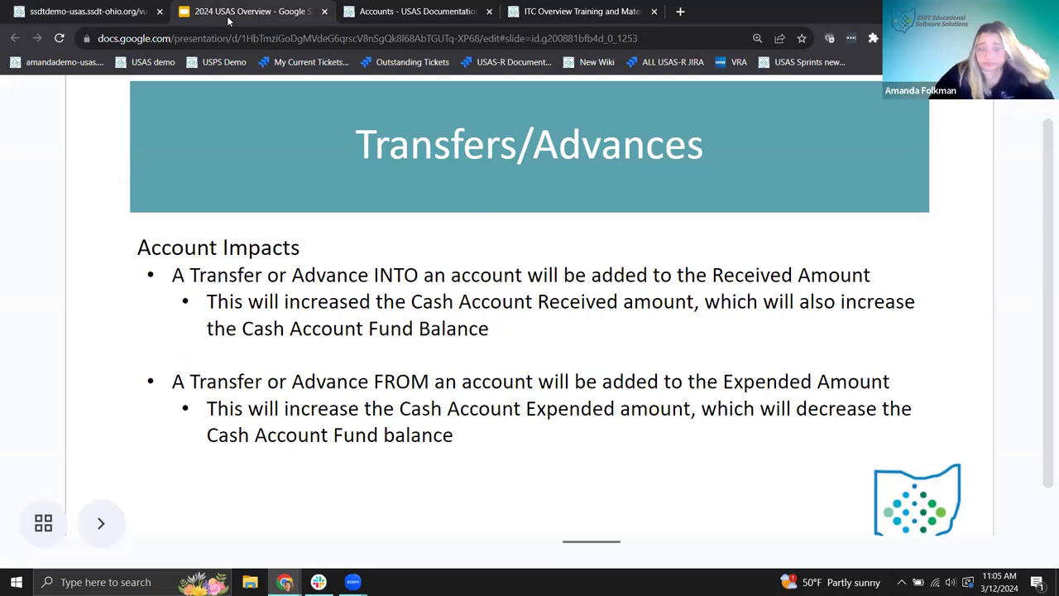
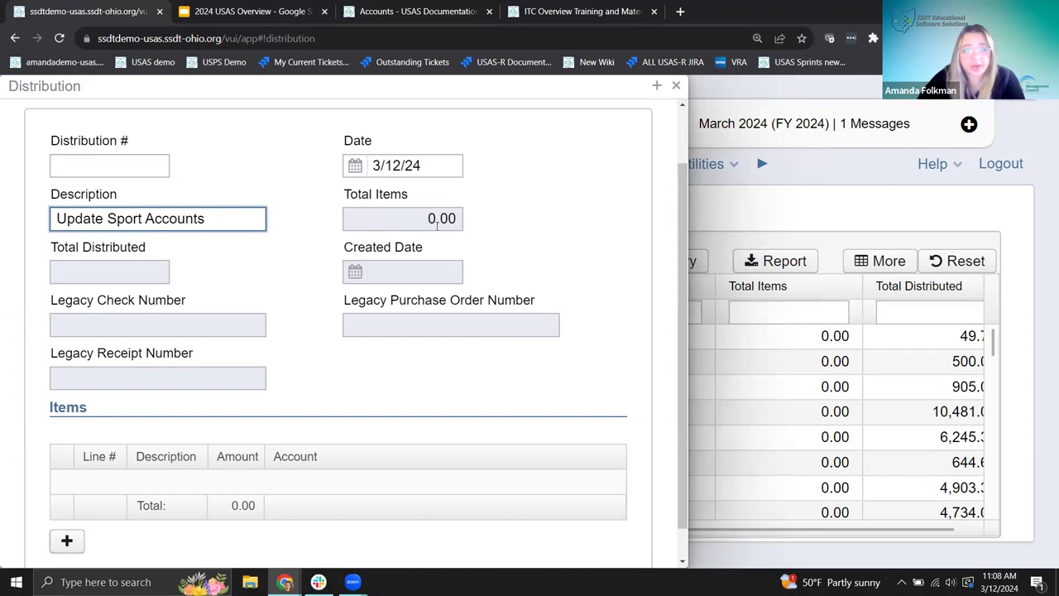
# Add two item lines to the Update Sport Accounts distribution and describe the first one as "Fix Softball"
pyautogui.click(68, 542)
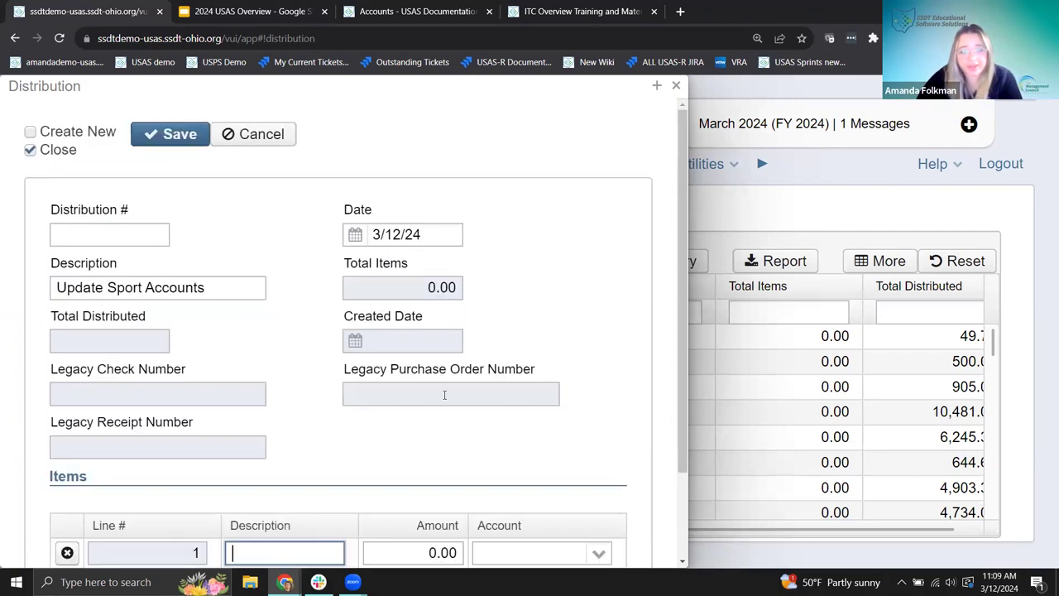
pyautogui.click(66, 507)
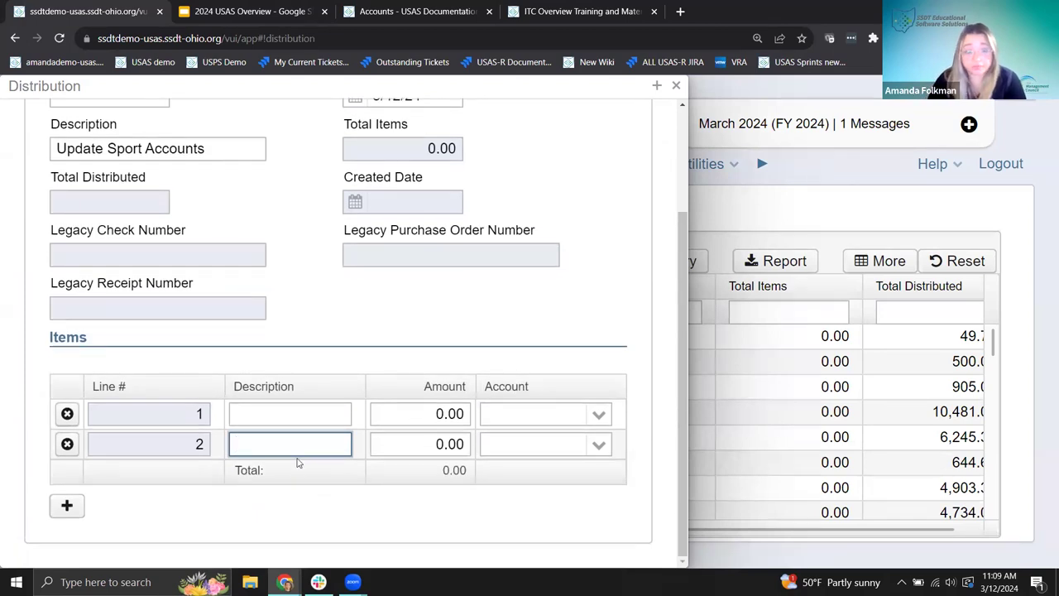
pyautogui.click(305, 423)
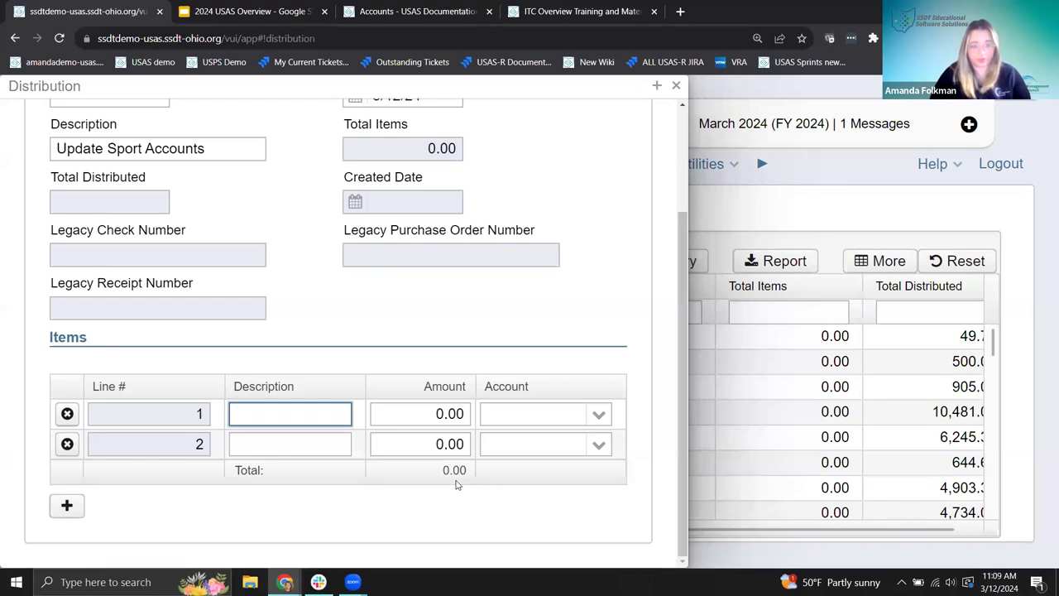
pyautogui.write('Fi')
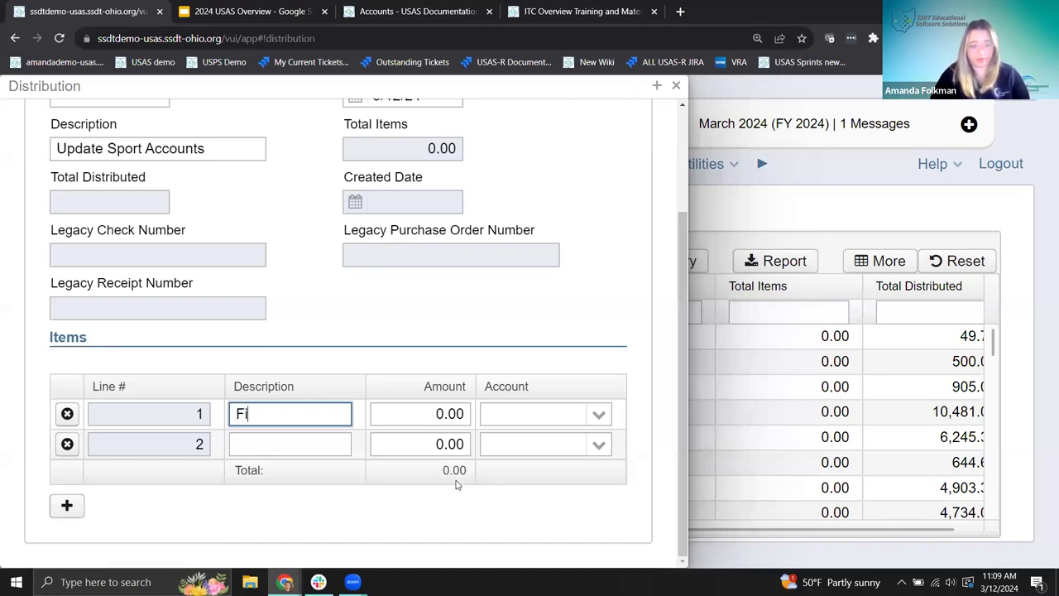
pyautogui.press('BackSpace')
pyautogui.press('BackSpace')
pyautogui.write('Fix S')
pyautogui.press('BackSpace')
pyautogui.write('Softball')
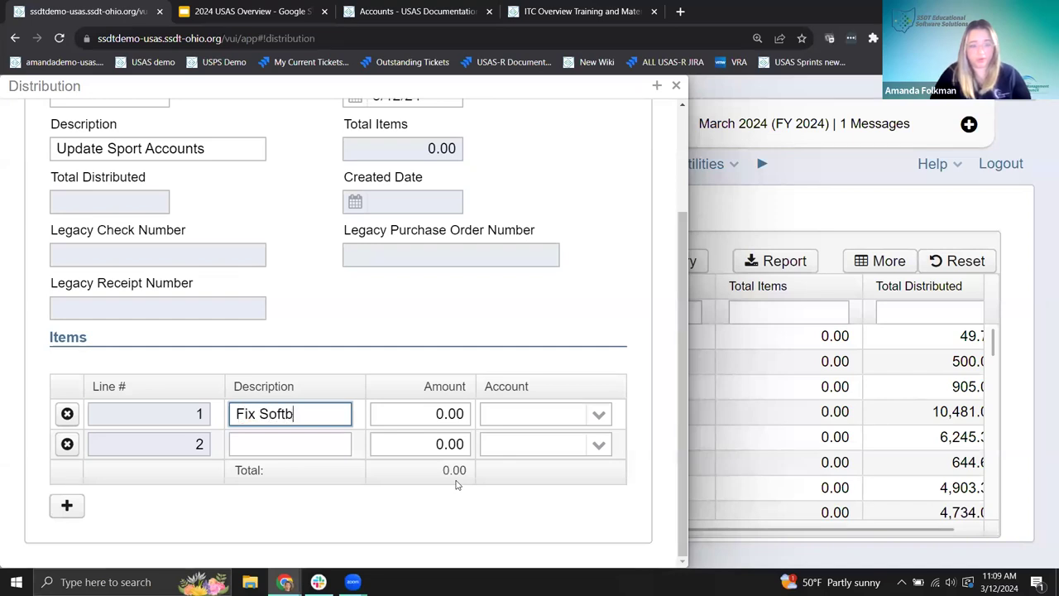
pyautogui.click(599, 414)
pyautogui.click(605, 284)
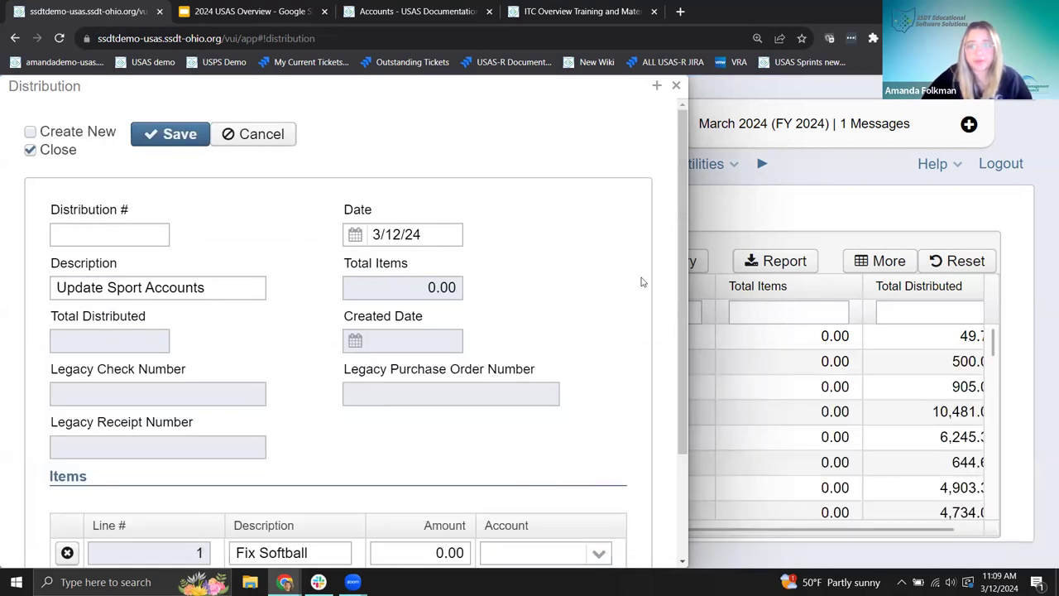
pyautogui.click(659, 87)
pyautogui.scroll(-2, 579, 419)
pyautogui.click(577, 419)
pyautogui.write('300-')
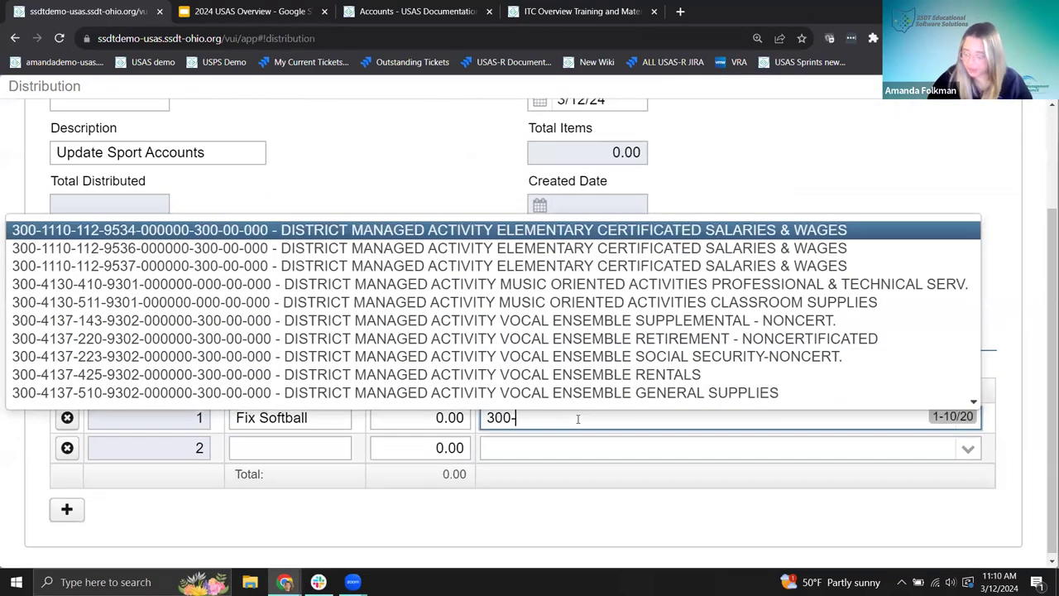
pyautogui.write('4534')
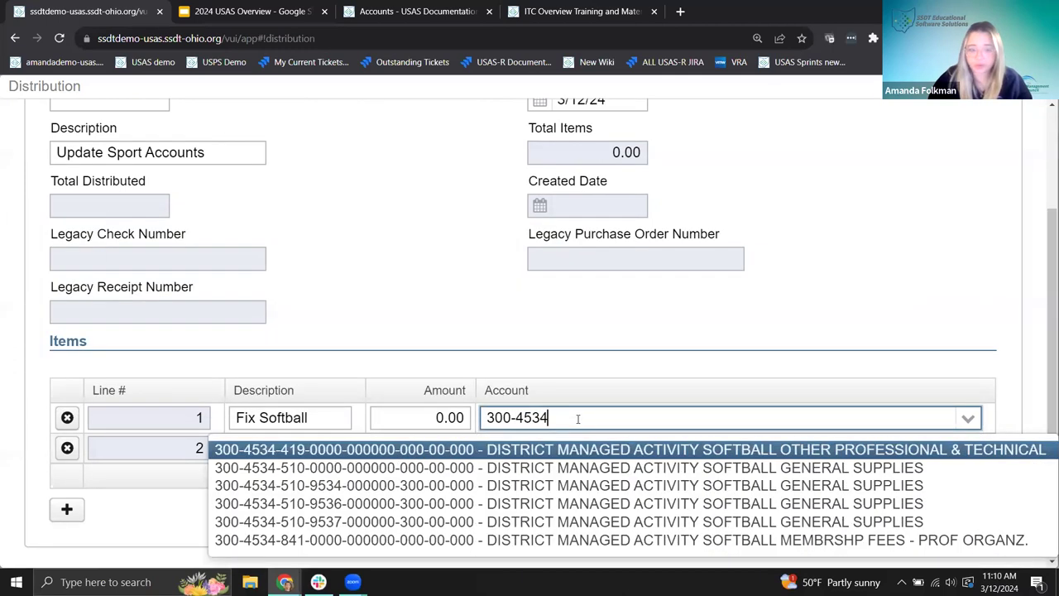
pyautogui.write('-510-')
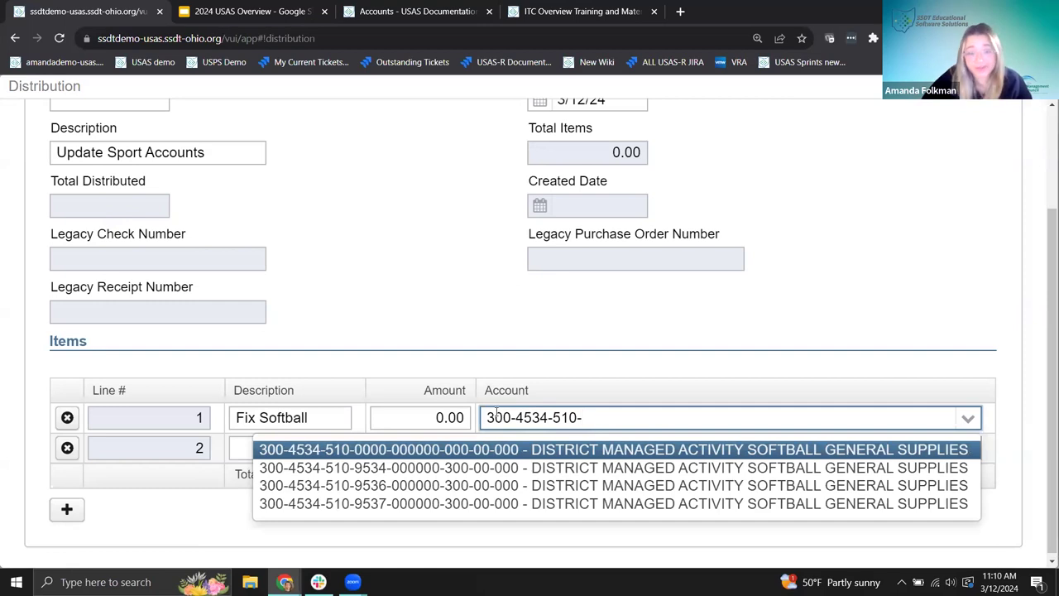
pyautogui.press('BackSpace')
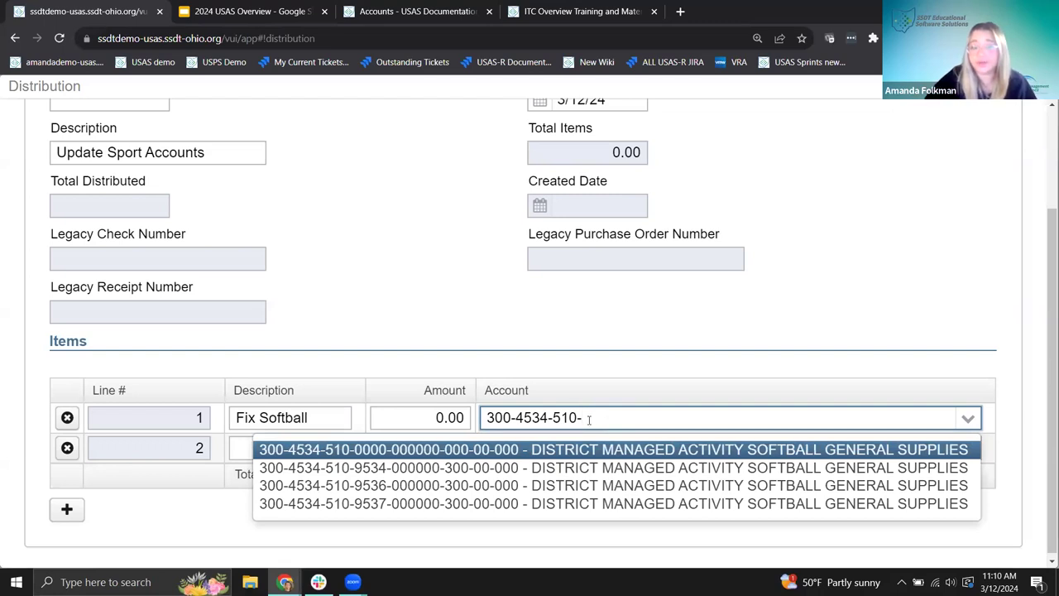
pyautogui.click(376, 468)
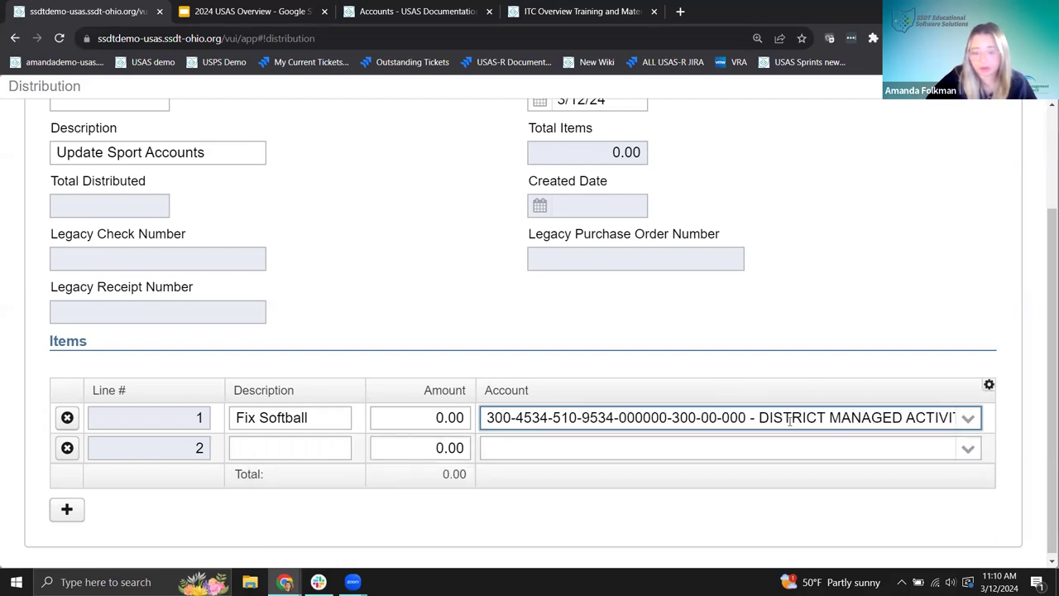
pyautogui.click(427, 416)
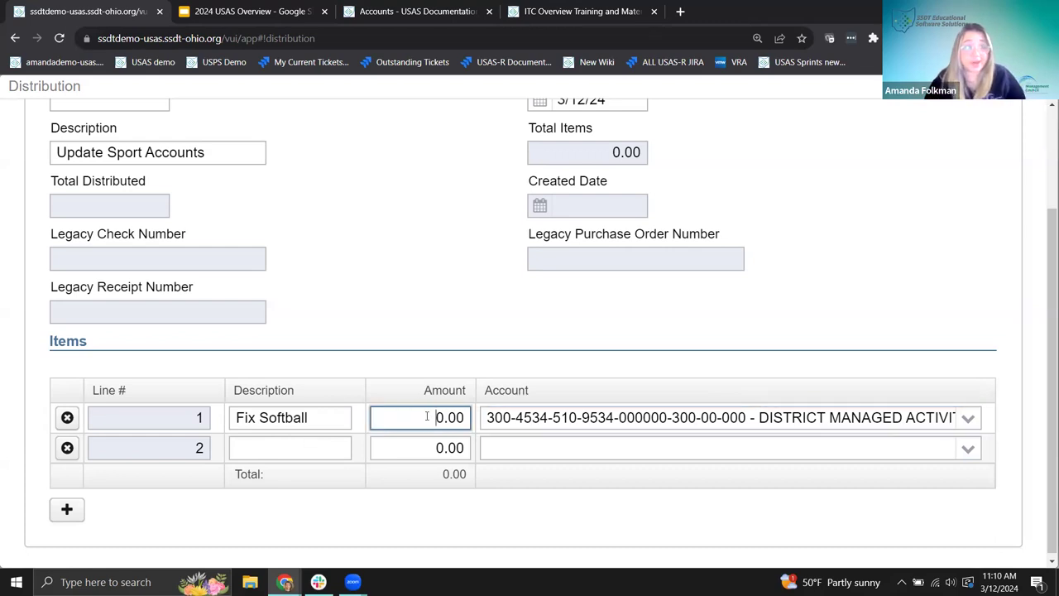
pyautogui.write('10-')
# Describe the second item line as "Fix Tennis" and set its amount to 100.00
pyautogui.click(331, 445)
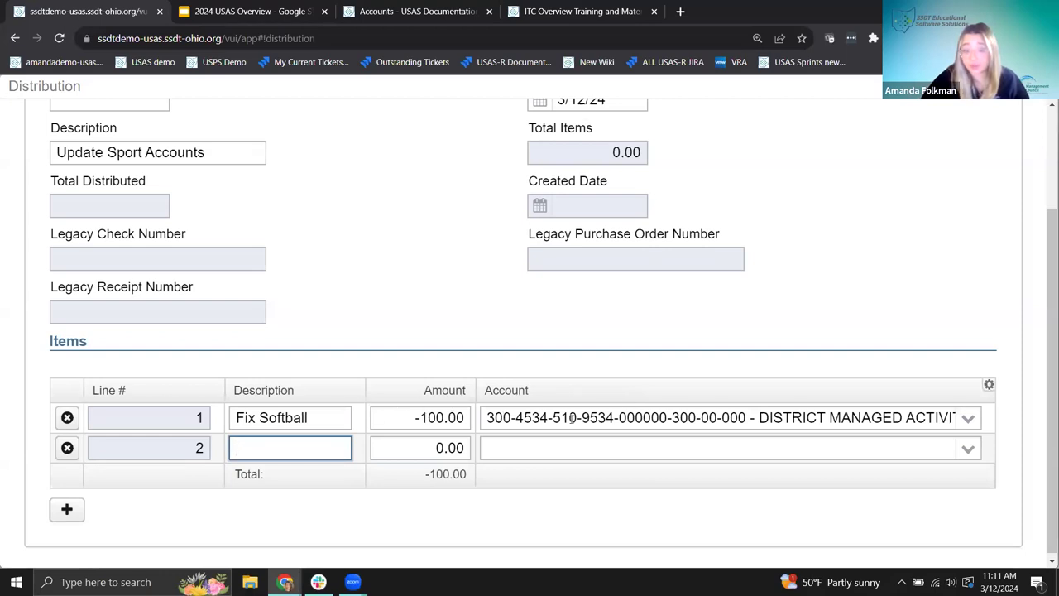
pyautogui.click(404, 439)
pyautogui.click(349, 447)
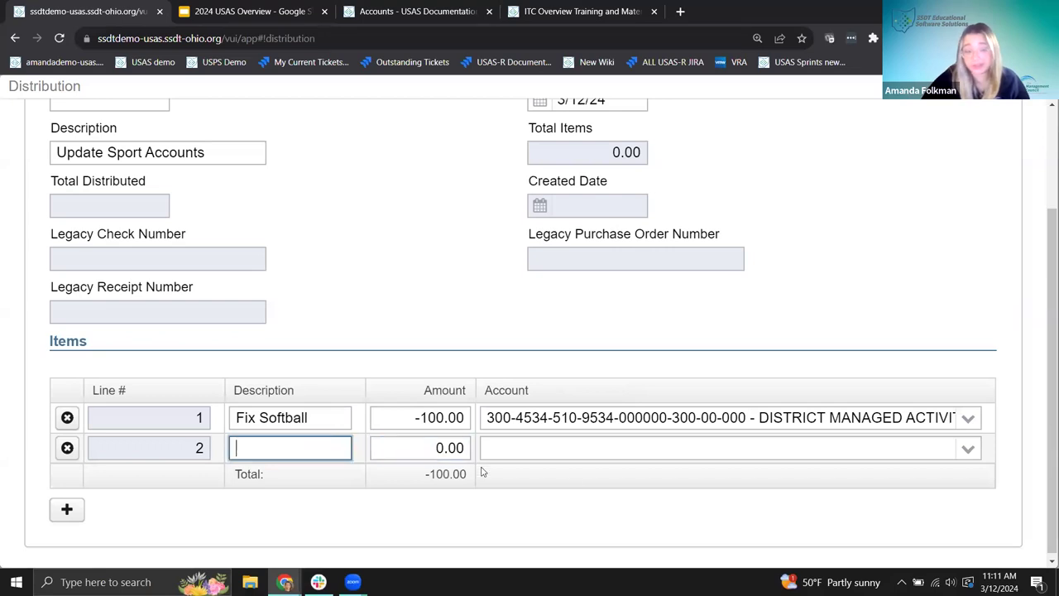
pyautogui.write('Fix Tennis')
pyautogui.click(431, 449)
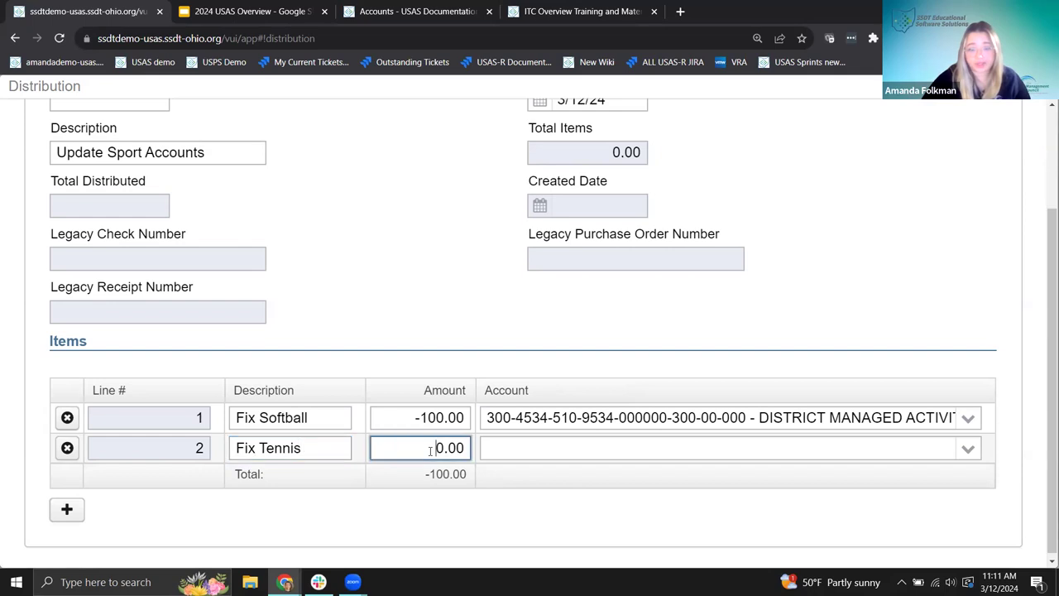
pyautogui.write('10')
pyautogui.press('Tab')
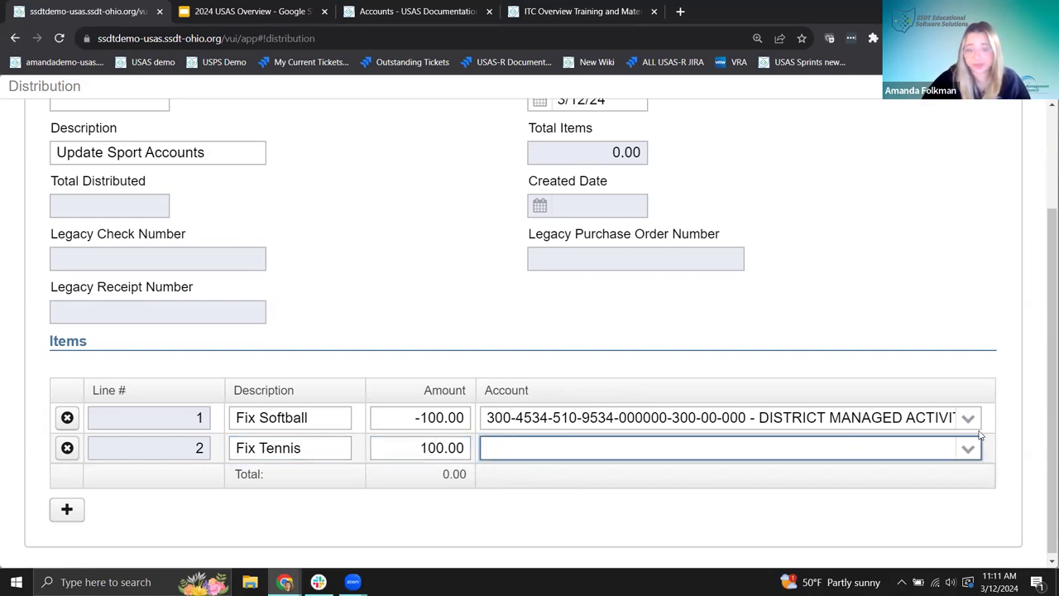
pyautogui.write('300-45')
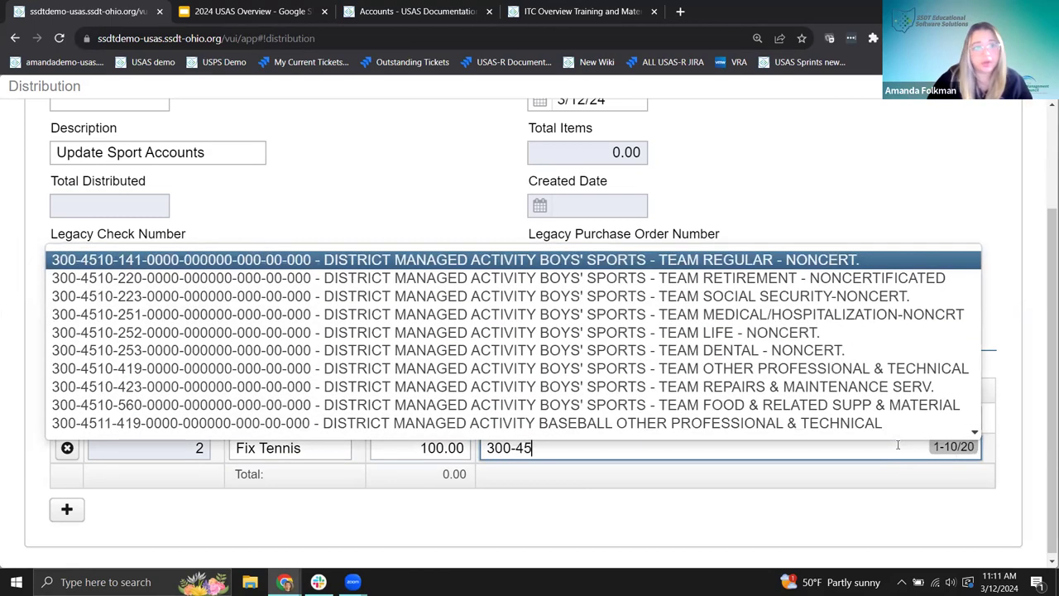
pyautogui.write('3')
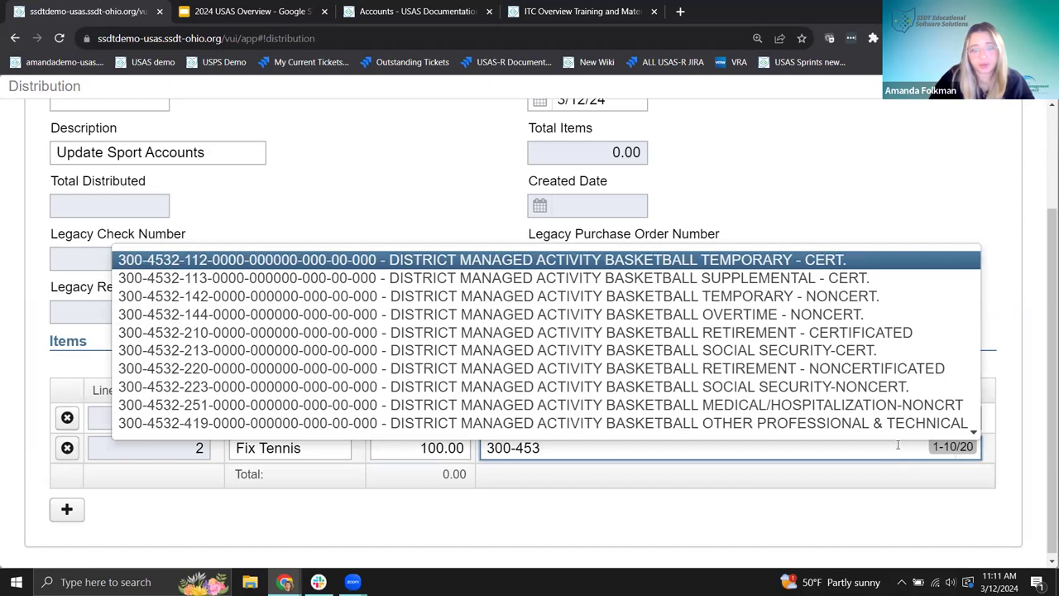
pyautogui.write('2')
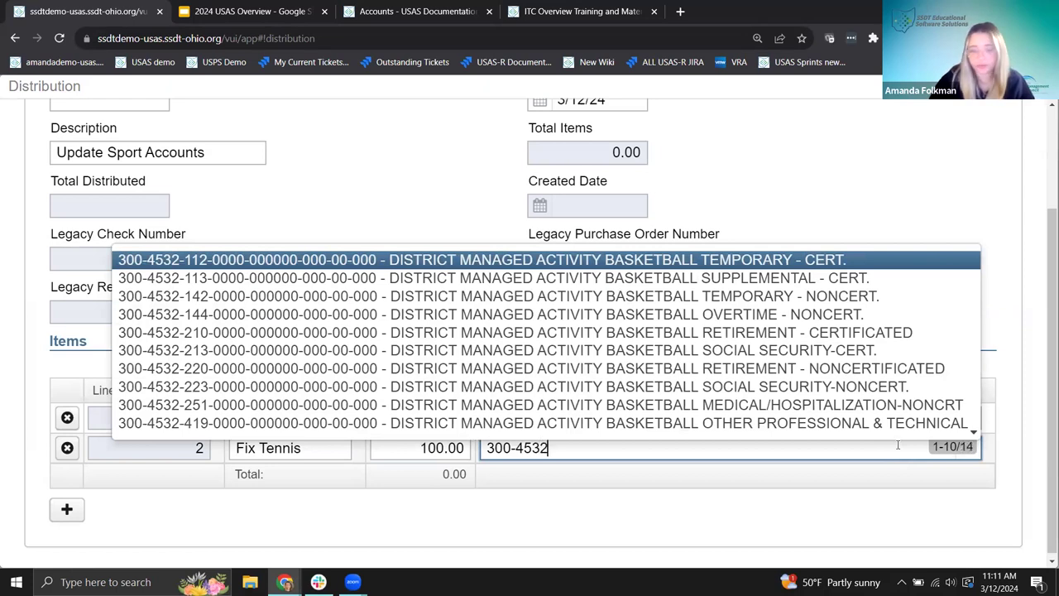
pyautogui.press('BackSpace')
pyautogui.press('BackSpace')
pyautogui.press('BackSpace')
pyautogui.press('BackSpace')
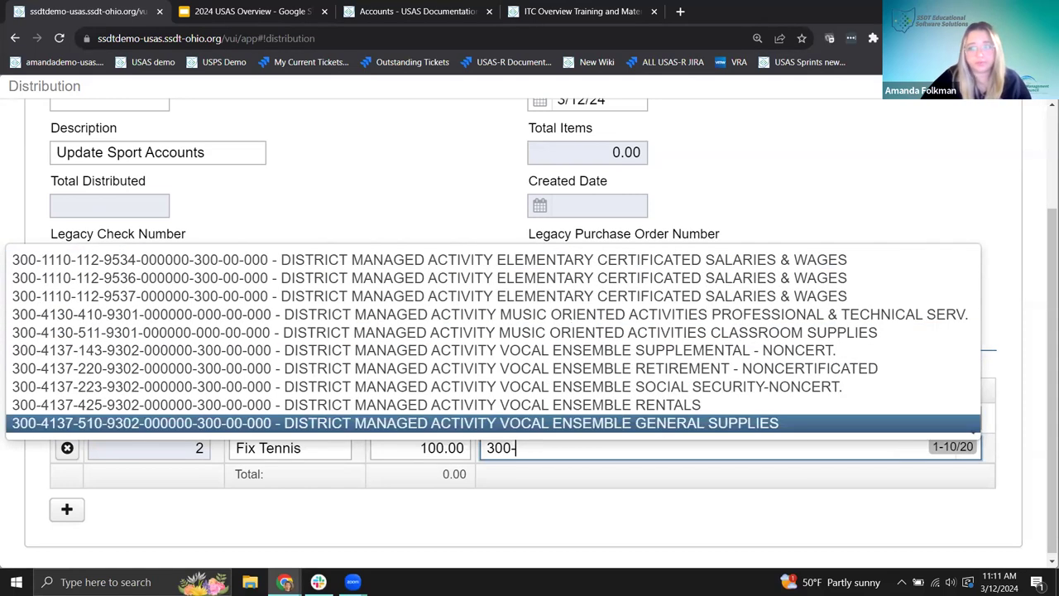
# Open the USAS demo site in a second browser tab and display its expenditure accounts
pyautogui.moveTo(257, 38); pyautogui.dragTo(44, 46)
pyautogui.hotkey('ctrl', 'c')
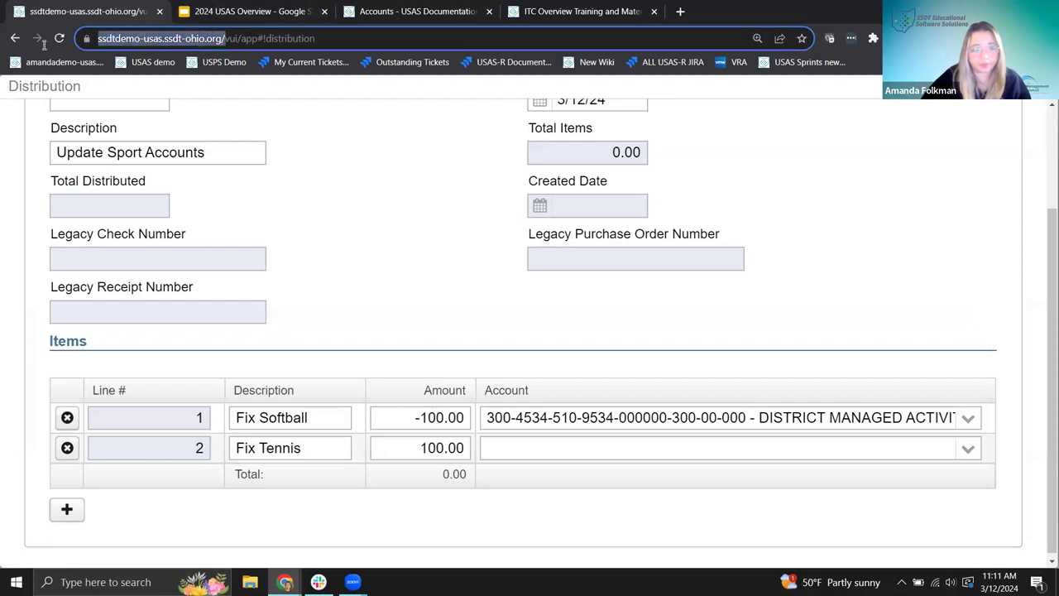
pyautogui.click(680, 12)
pyautogui.hotkey('ctrl', 'v')
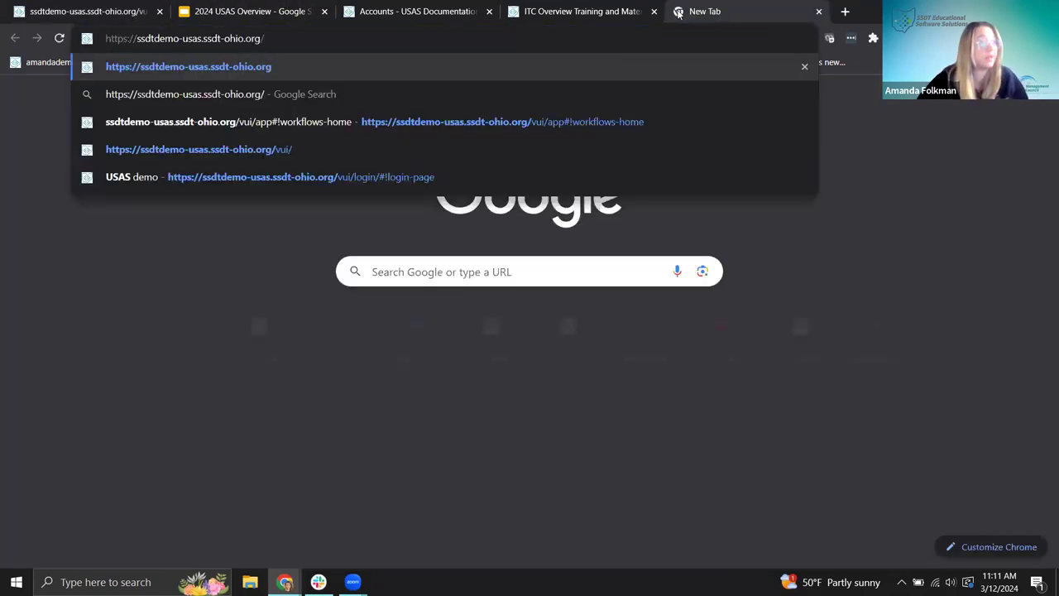
pyautogui.press('Return')
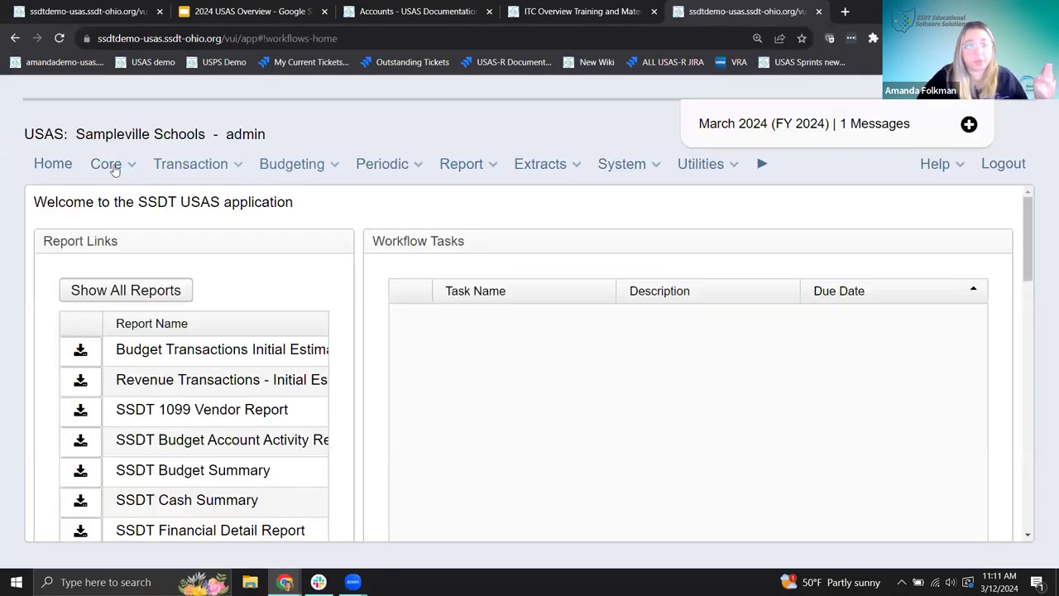
pyautogui.click(108, 164)
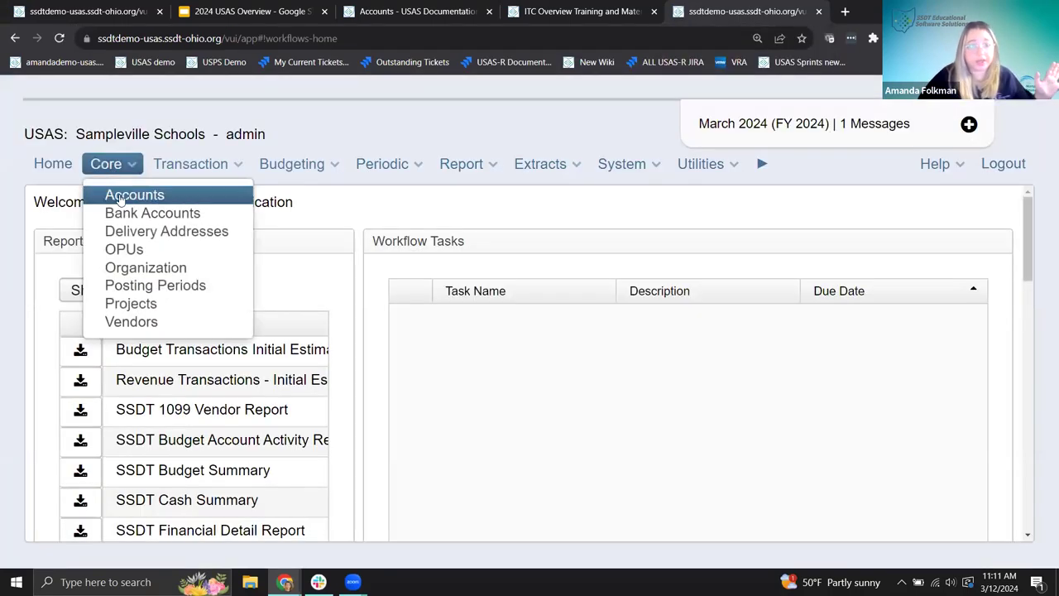
pyautogui.click(120, 196)
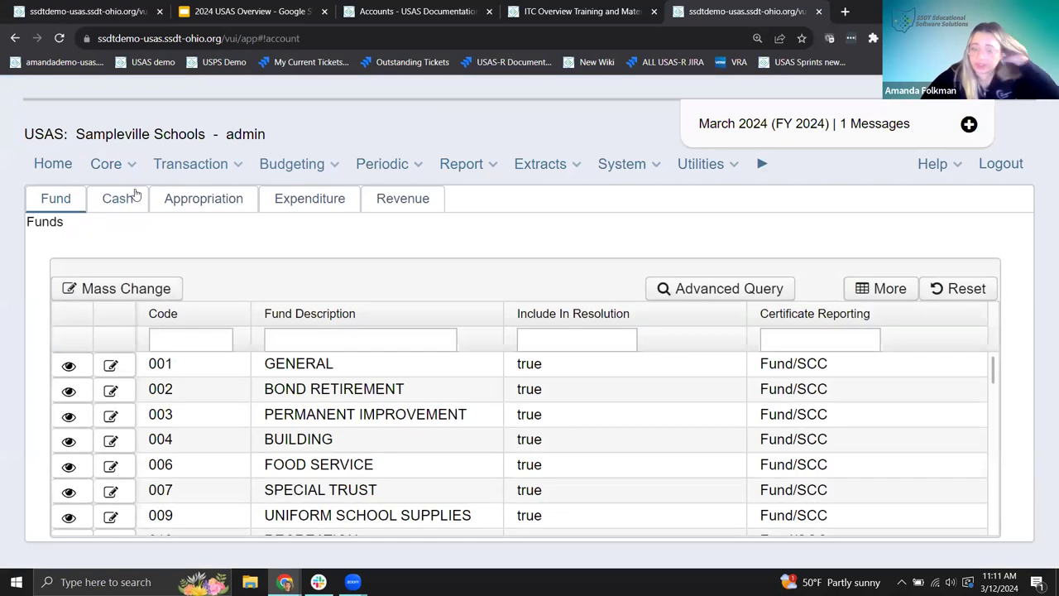
pyautogui.click(307, 205)
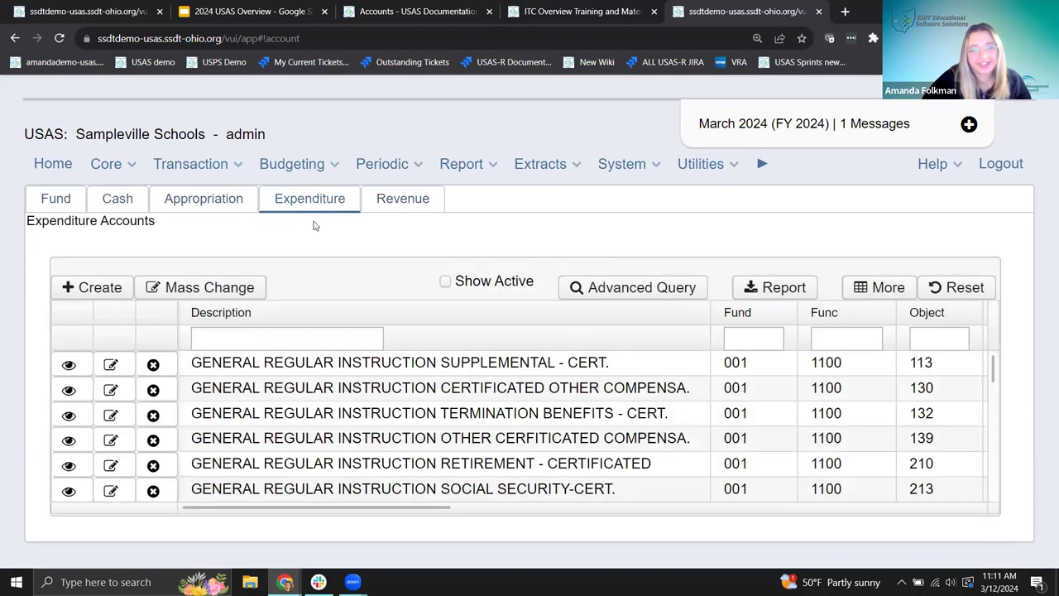
# Filter the expenditure accounts to fund 300 and SCC 9534
pyautogui.click(751, 340)
pyautogui.write('300')
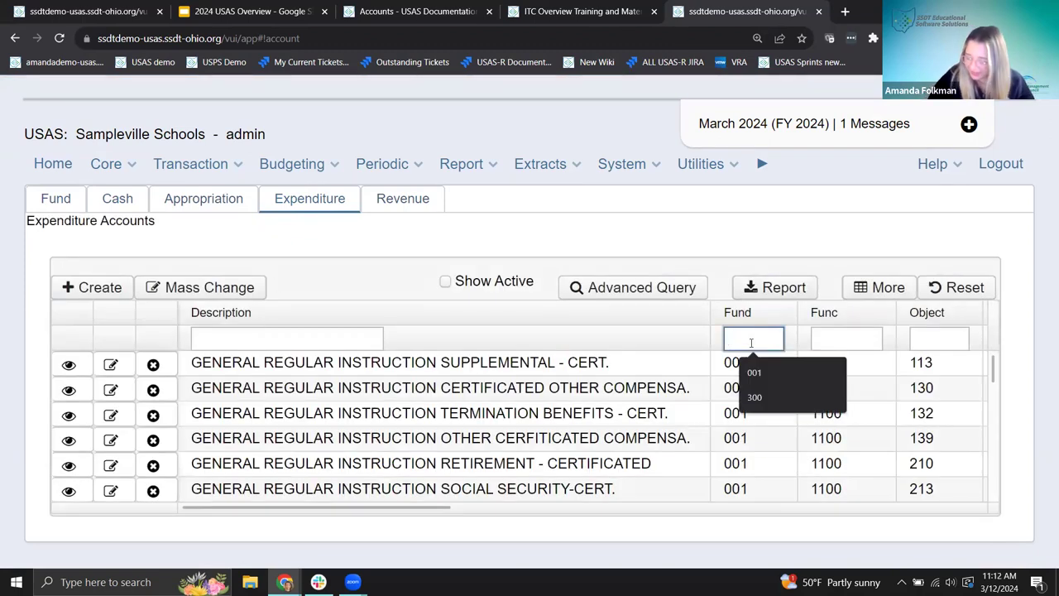
pyautogui.press('Tab')
pyautogui.press('Tab')
pyautogui.press('Tab')
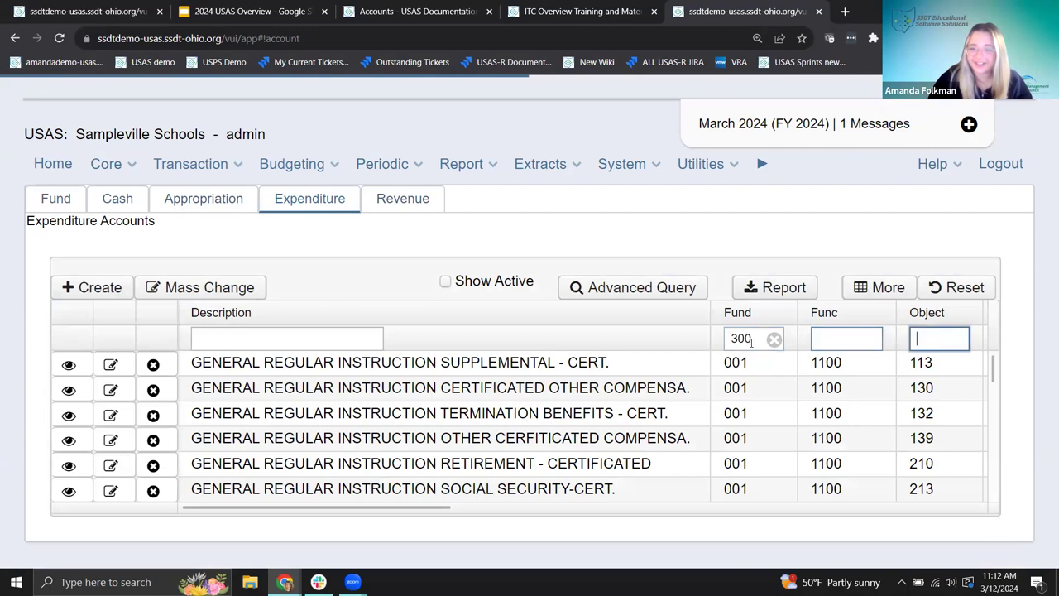
pyautogui.write('9')
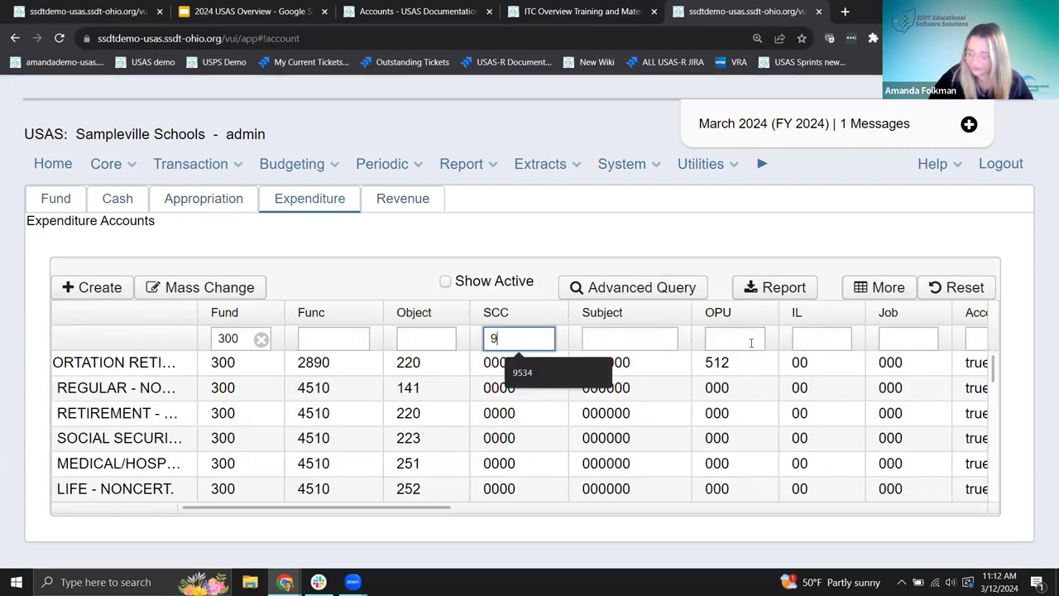
pyautogui.write('534')
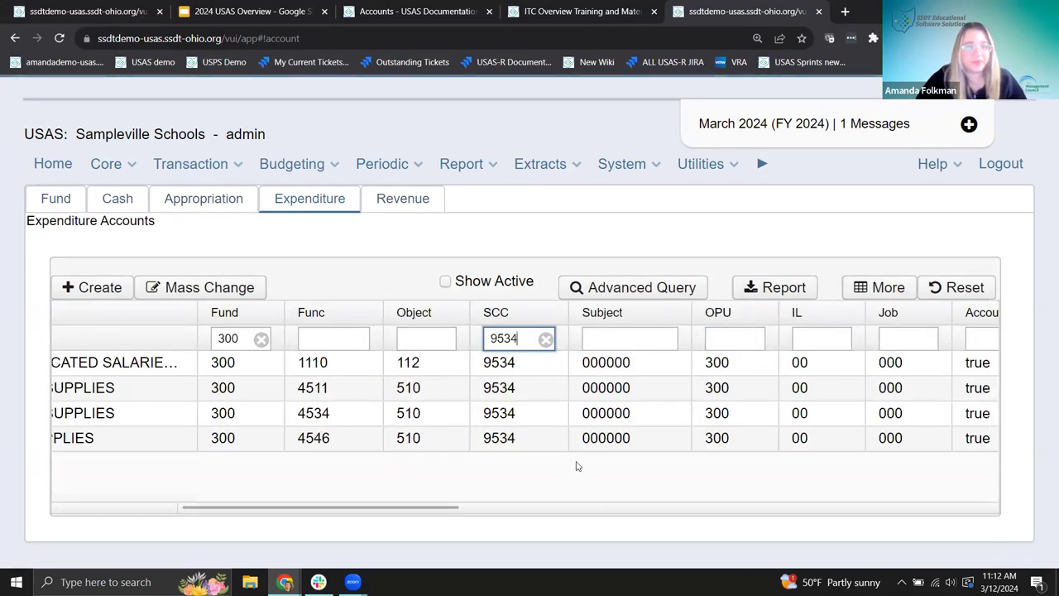
# Redisplay the filtered expenditure accounts to read the full account descriptions
pyautogui.click(409, 513)
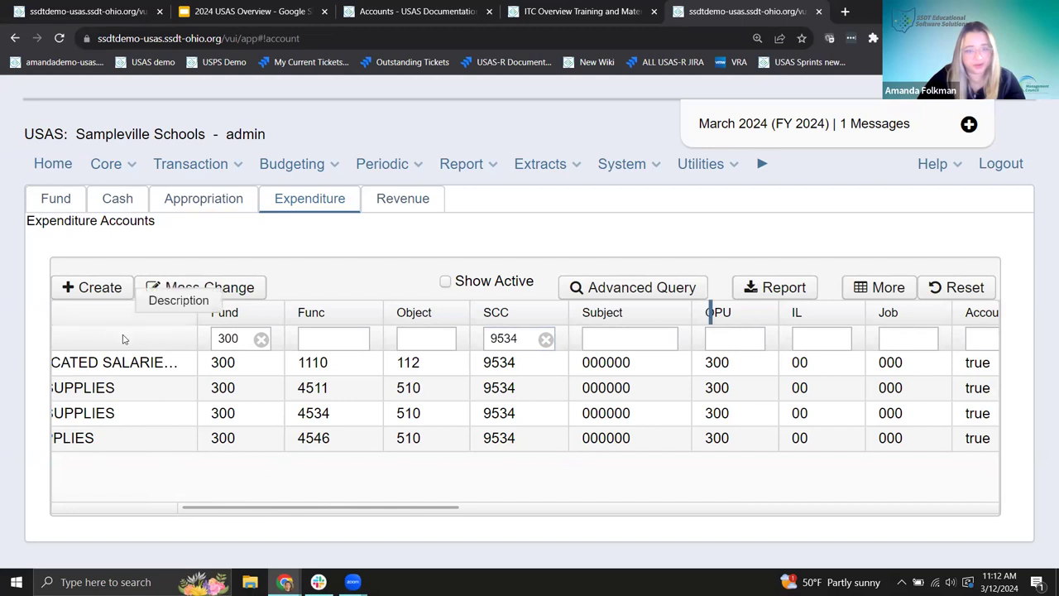
pyautogui.click(598, 339)
pyautogui.click(358, 508)
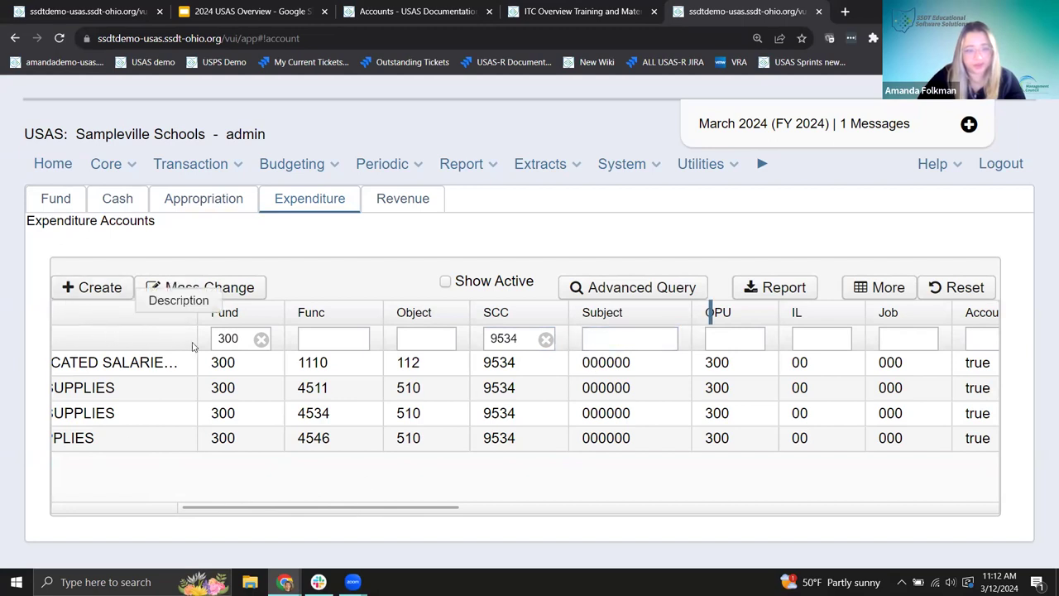
pyautogui.click(218, 201)
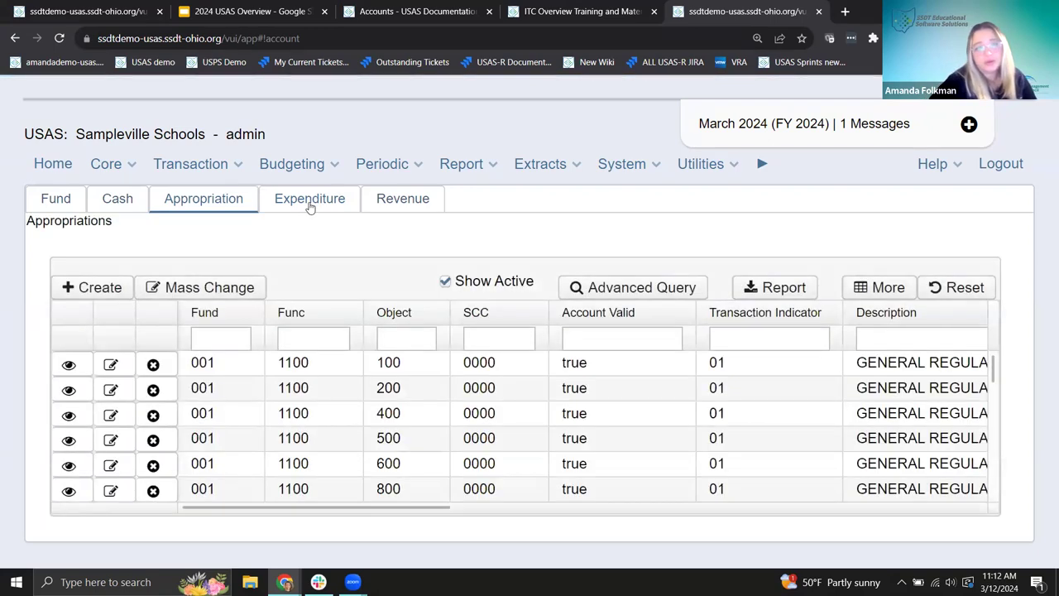
pyautogui.click(311, 201)
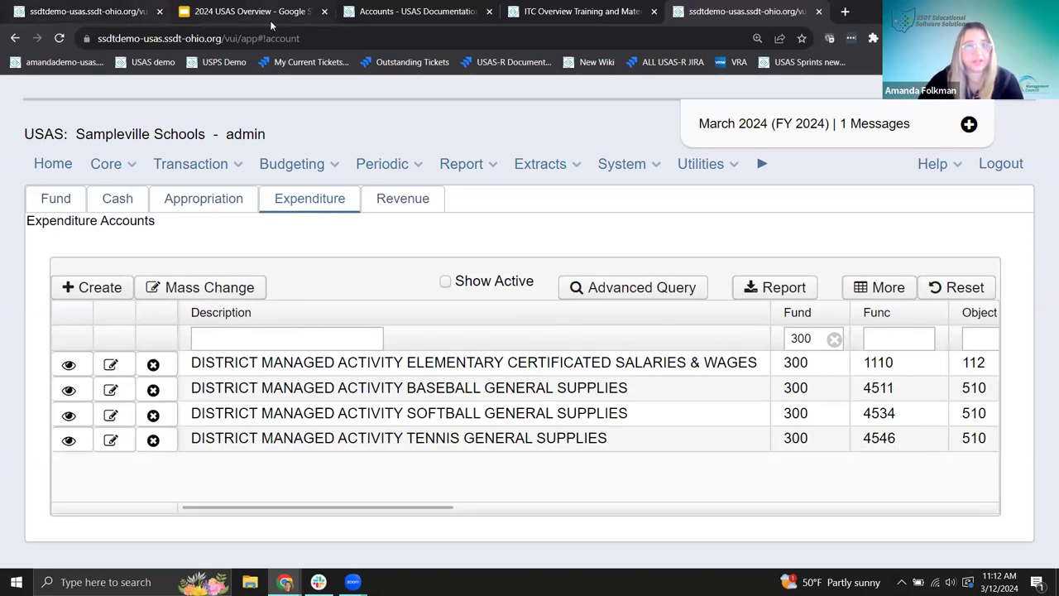
pyautogui.click(84, 14)
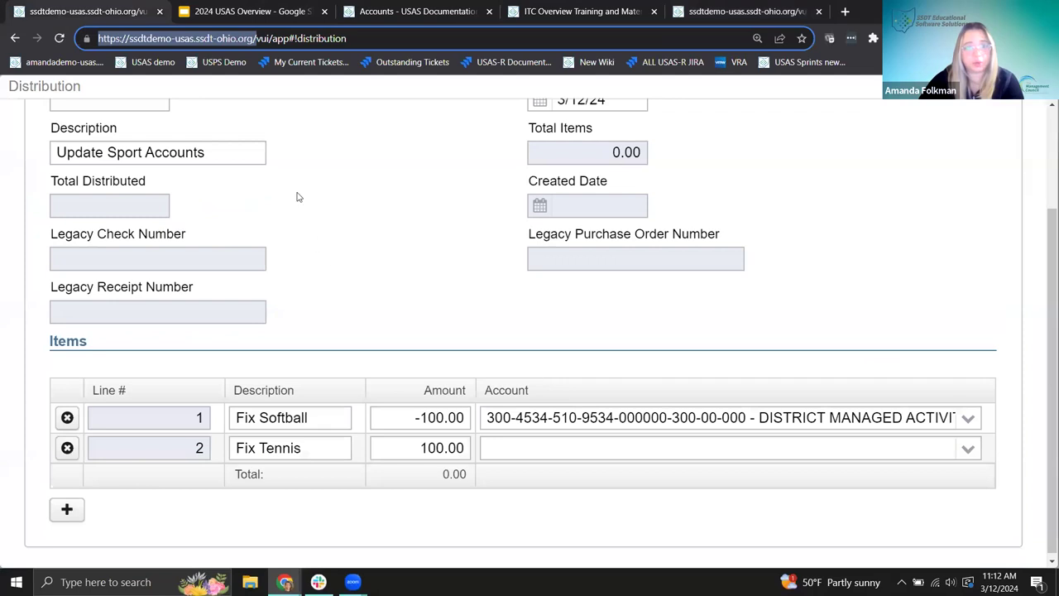
pyautogui.click(514, 455)
pyautogui.write('300-4546')
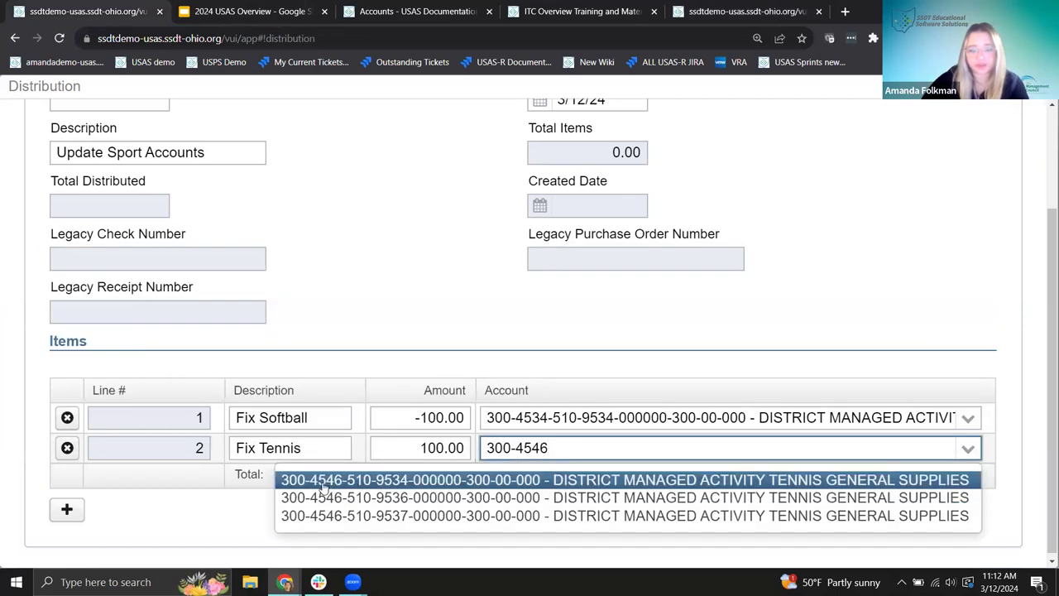
pyautogui.click(351, 481)
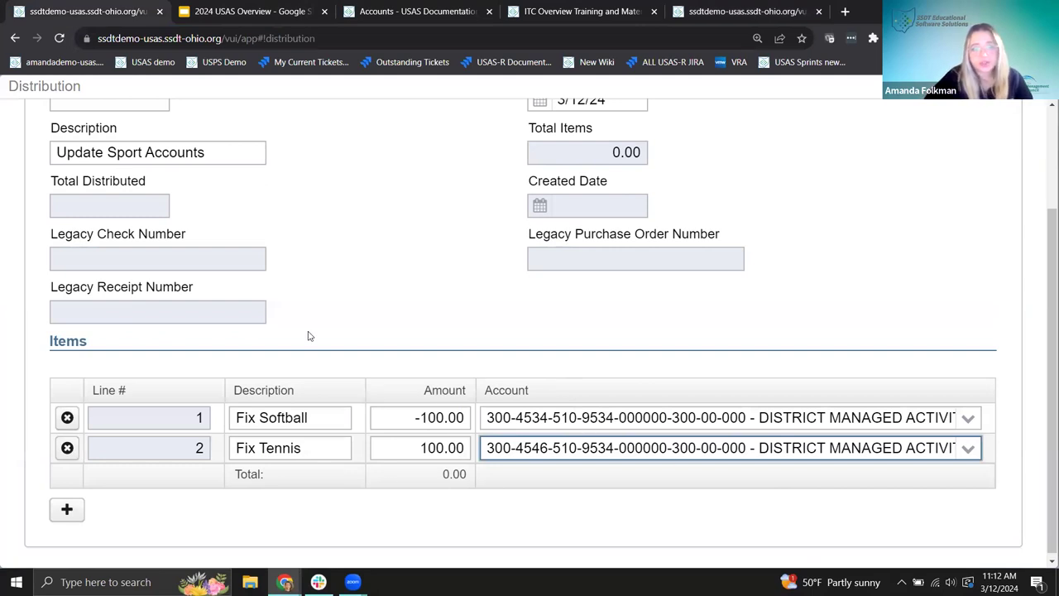
pyautogui.scroll(3, 269, 231)
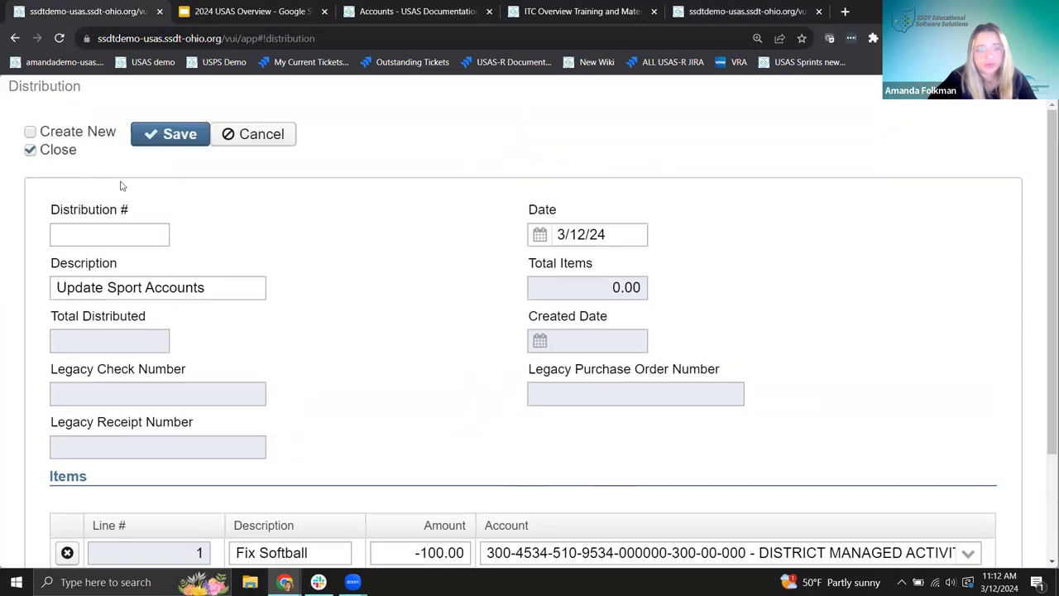
pyautogui.click(171, 135)
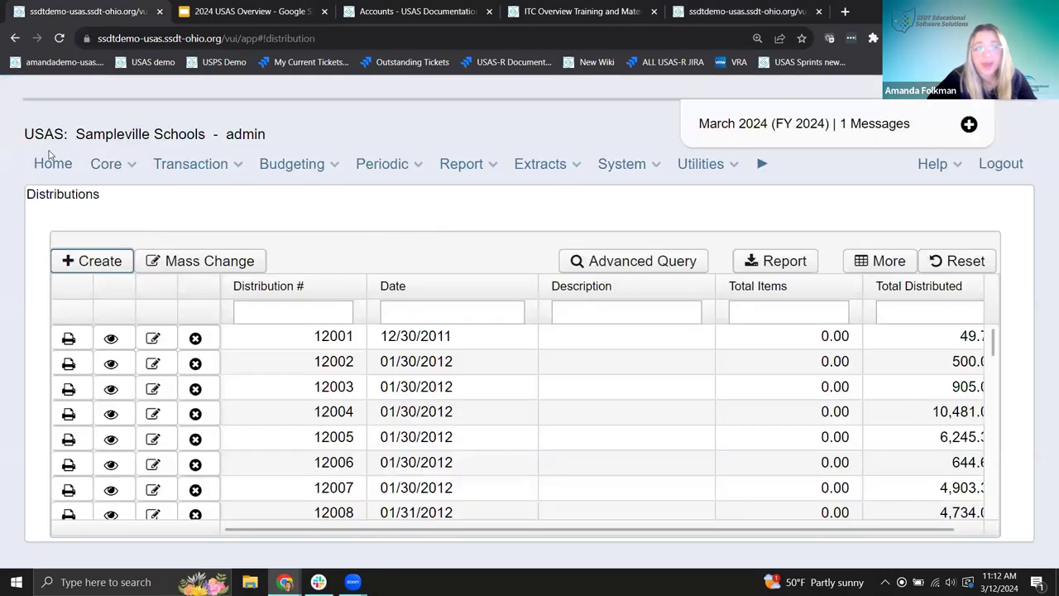
# Refresh the accounts page in the other browser tab and filter the expenditure accounts to fund 300
pyautogui.click(745, 12)
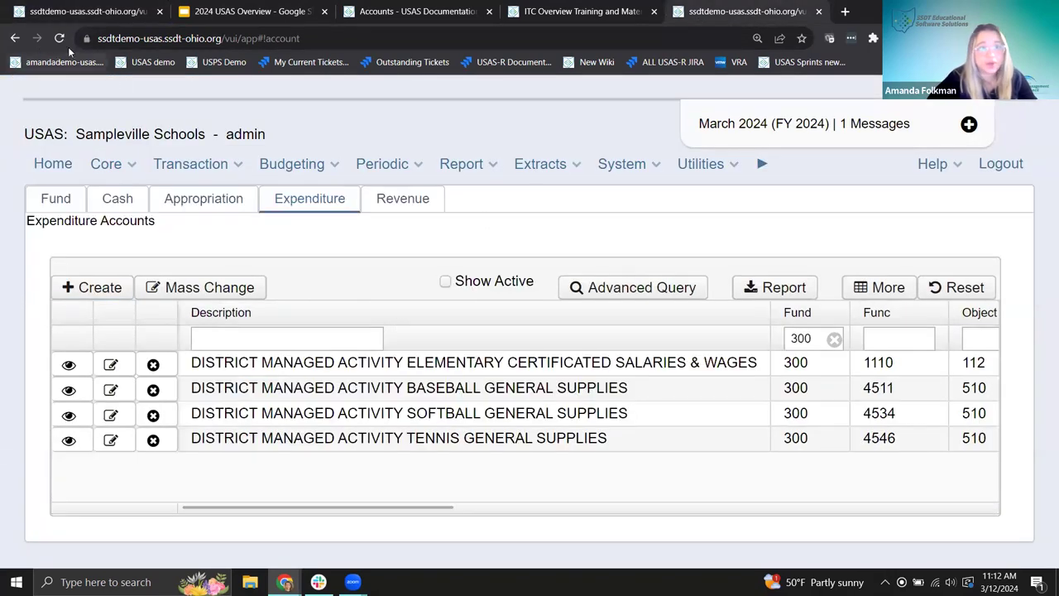
pyautogui.click(60, 38)
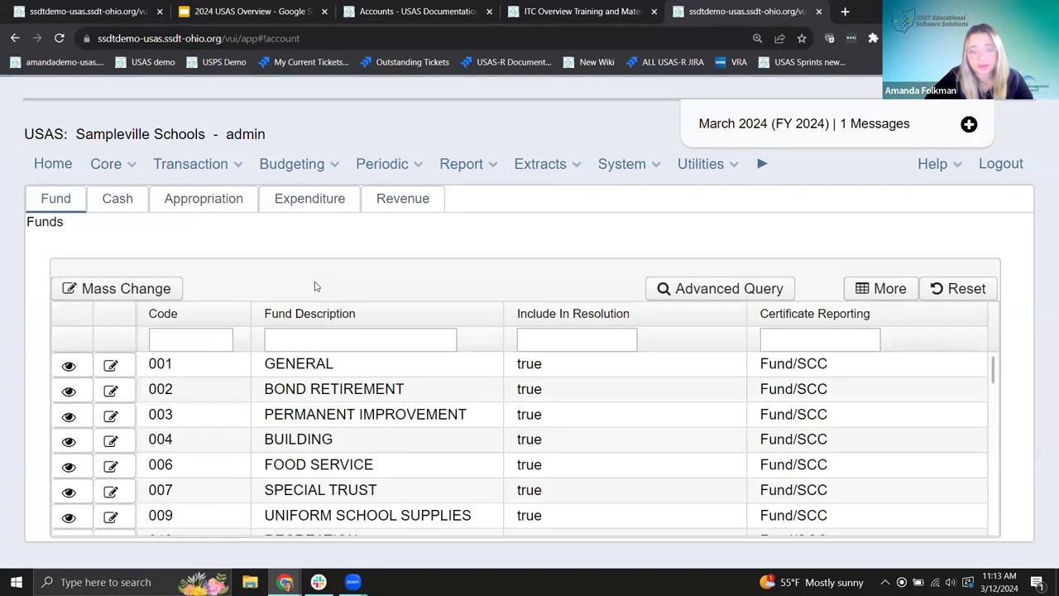
pyautogui.click(313, 204)
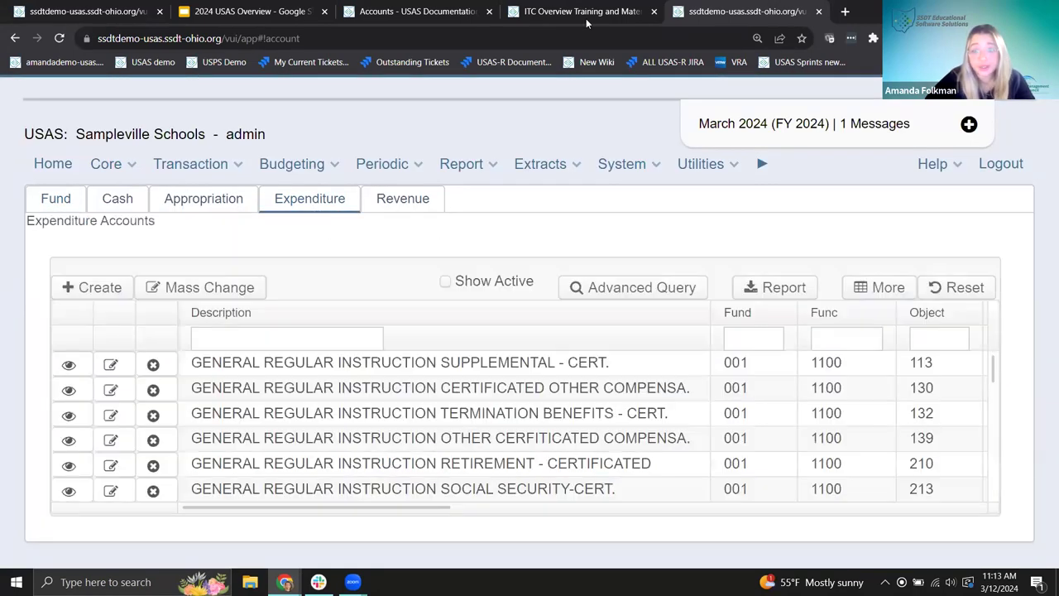
pyautogui.click(764, 335)
pyautogui.write('300')
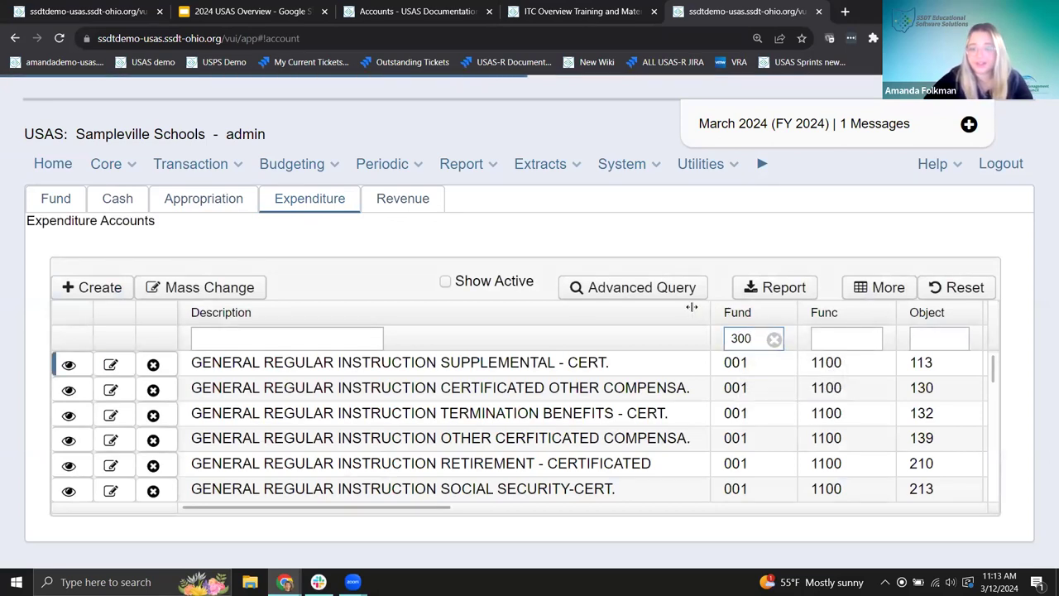
# Narrow the Description column of the expenditure accounts grid and reduce the page zoom to 150%
pyautogui.moveTo(718, 312); pyautogui.dragTo(449, 310)
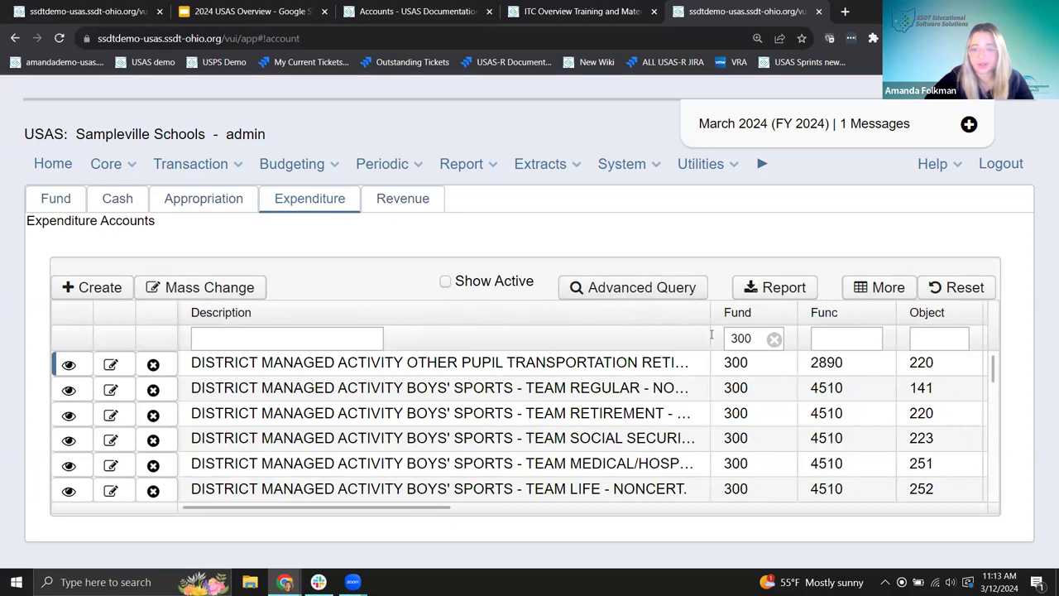
pyautogui.moveTo(707, 313); pyautogui.dragTo(512, 314)
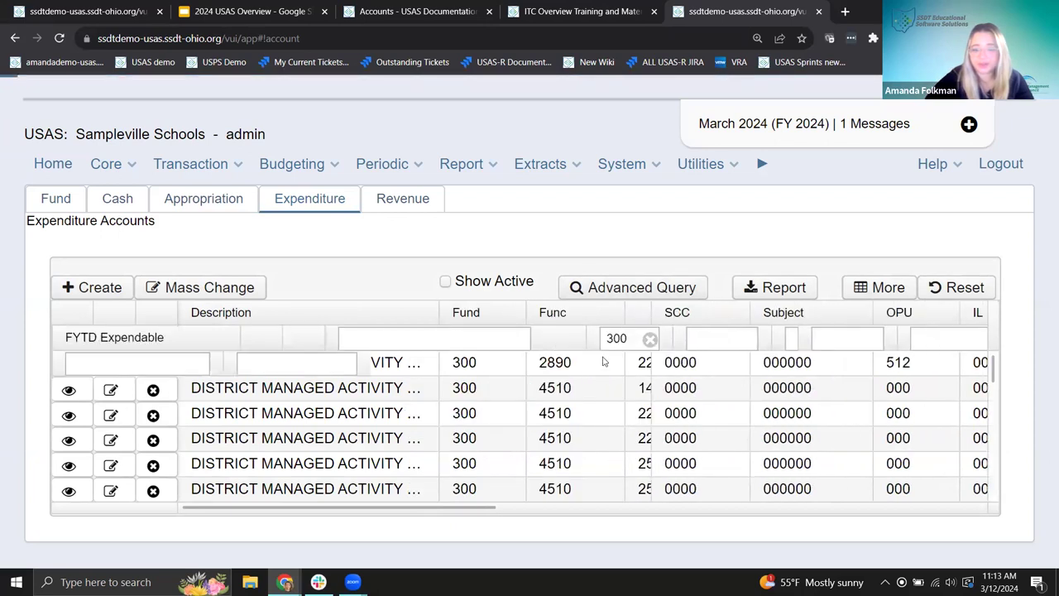
pyautogui.click(728, 335)
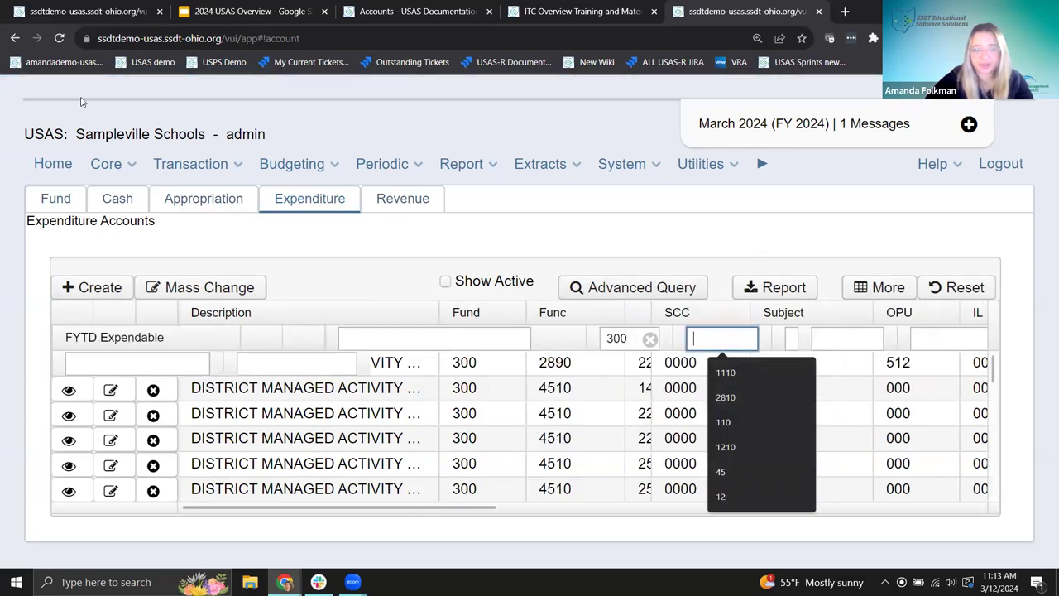
pyautogui.click(404, 233)
pyautogui.hotkey('ctrl', '-')
pyautogui.hotkey('ctrl', '-')
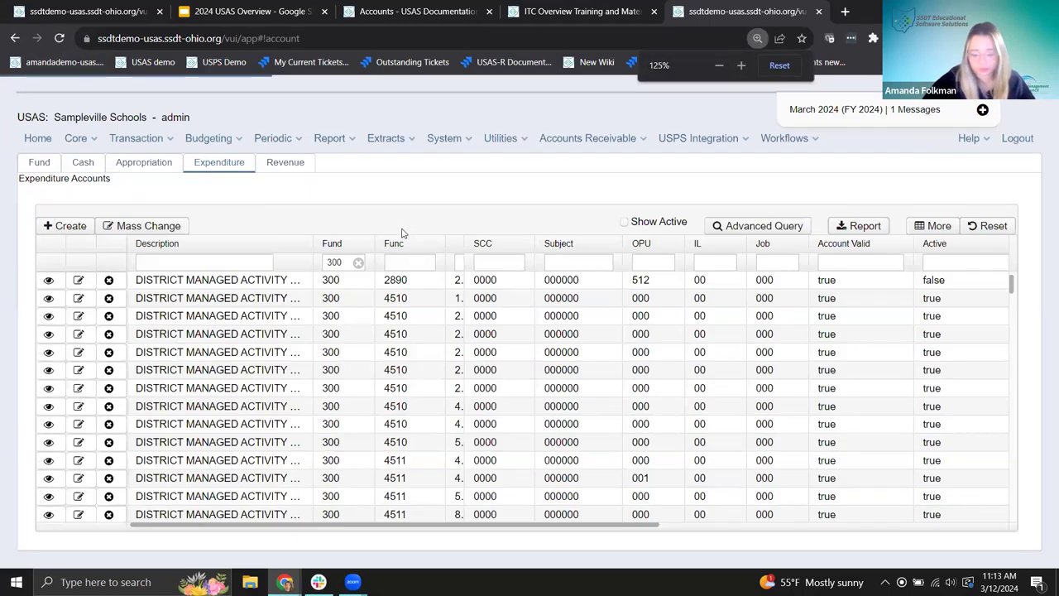
pyautogui.hotkey('ctrl', '+')
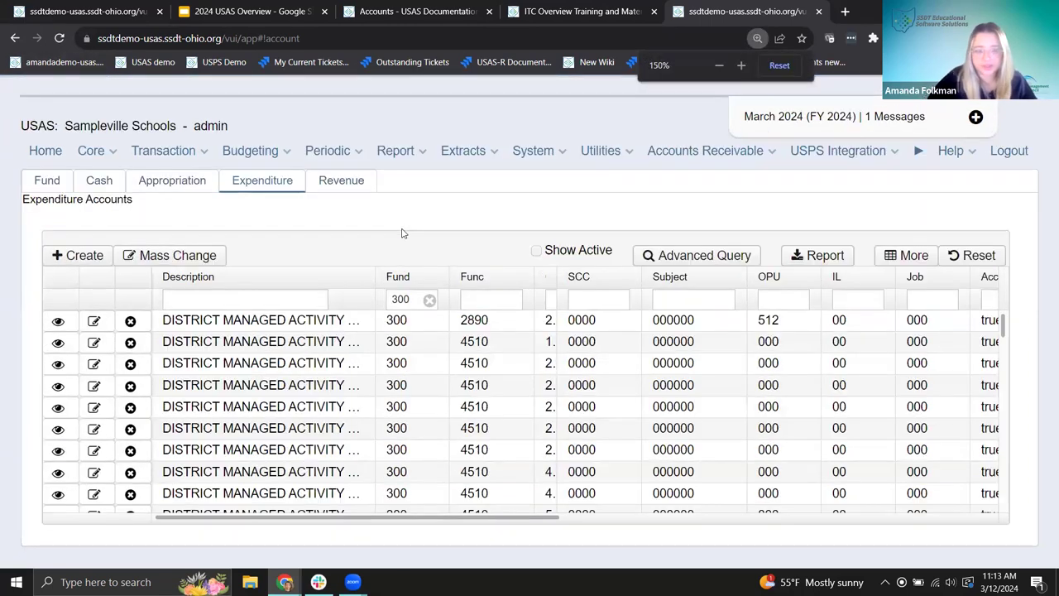
# Filter the fund 300 expenditure accounts to SCC 9534 and view the function 4534 softball account in a maximized window
pyautogui.click(579, 305)
pyautogui.write('9534')
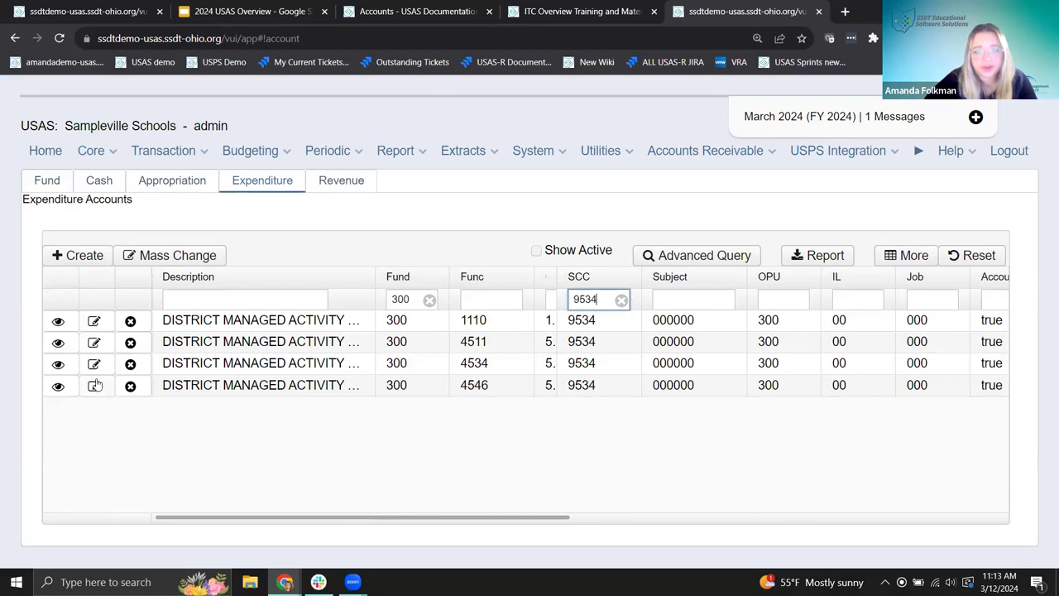
pyautogui.click(58, 365)
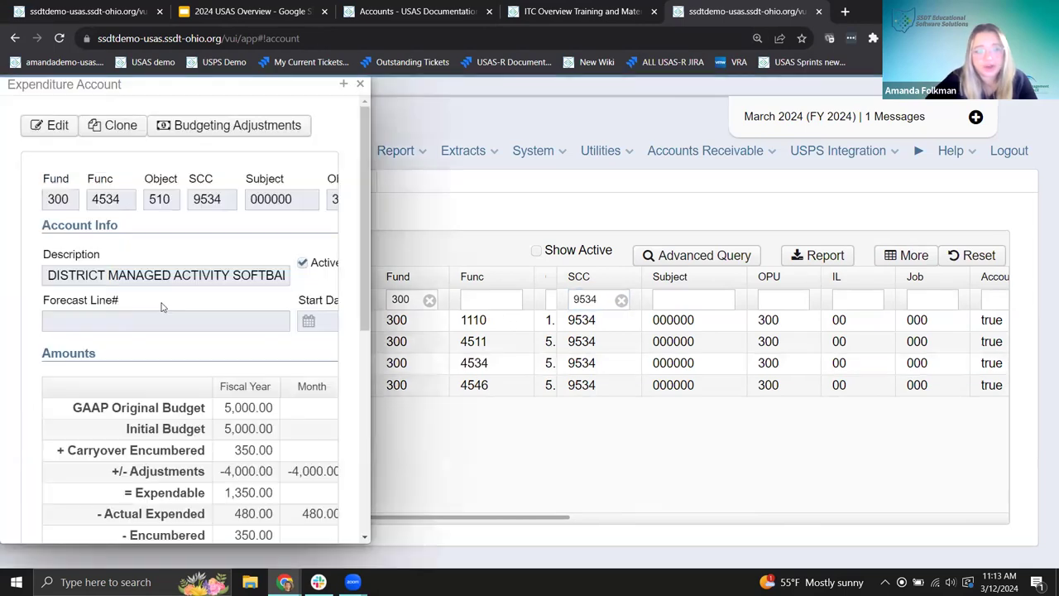
pyautogui.click(343, 84)
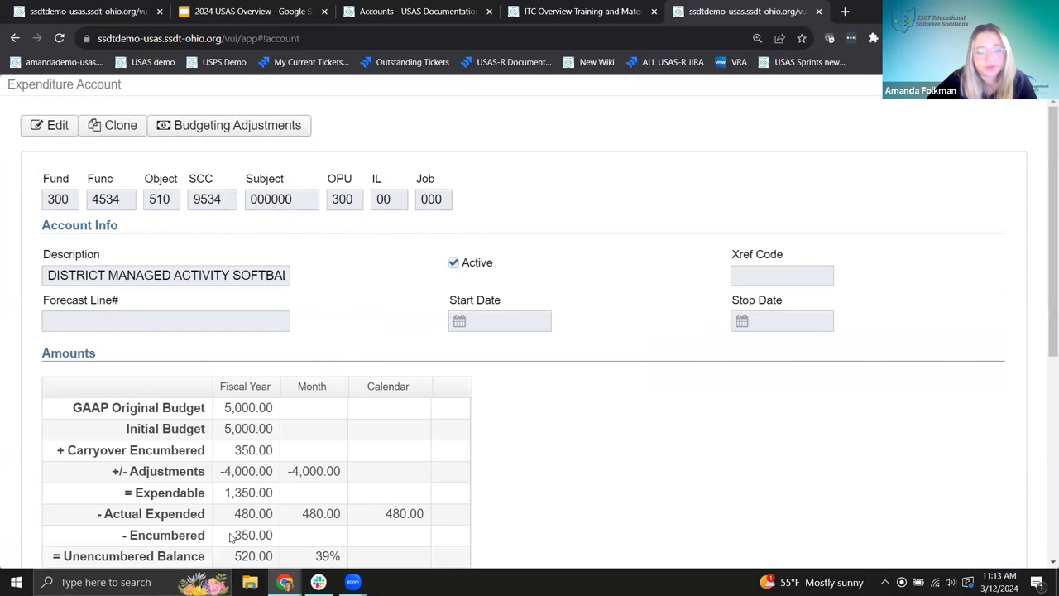
# Review the softball account's fiscal-year Actual Expended and Unencumbered Balance amounts, and close the account view
pyautogui.scroll(-2, 232, 513)
pyautogui.moveTo(232, 378); pyautogui.dragTo(273, 377)
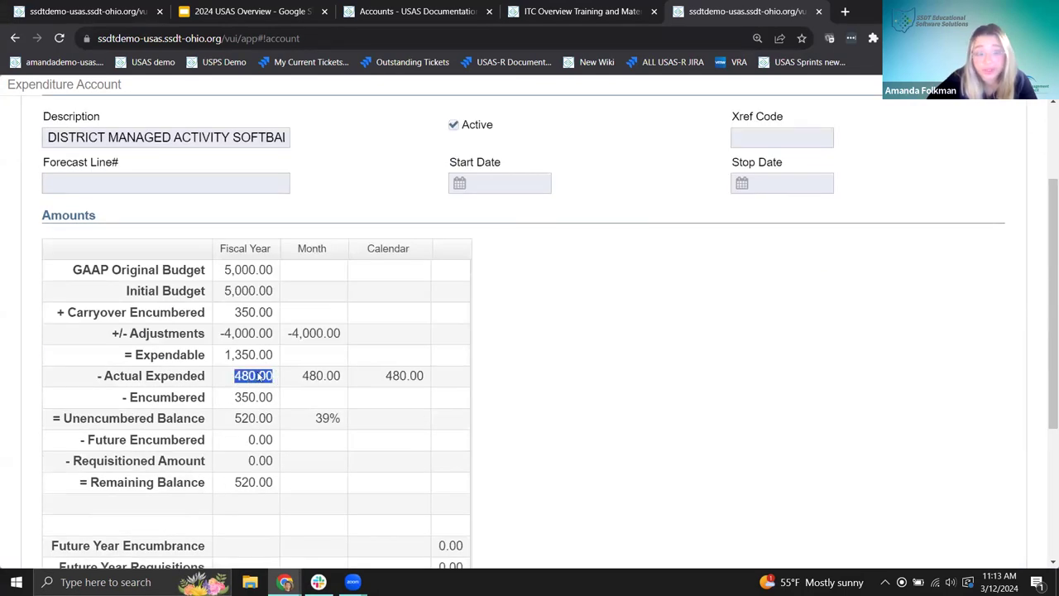
pyautogui.moveTo(234, 420); pyautogui.dragTo(273, 420)
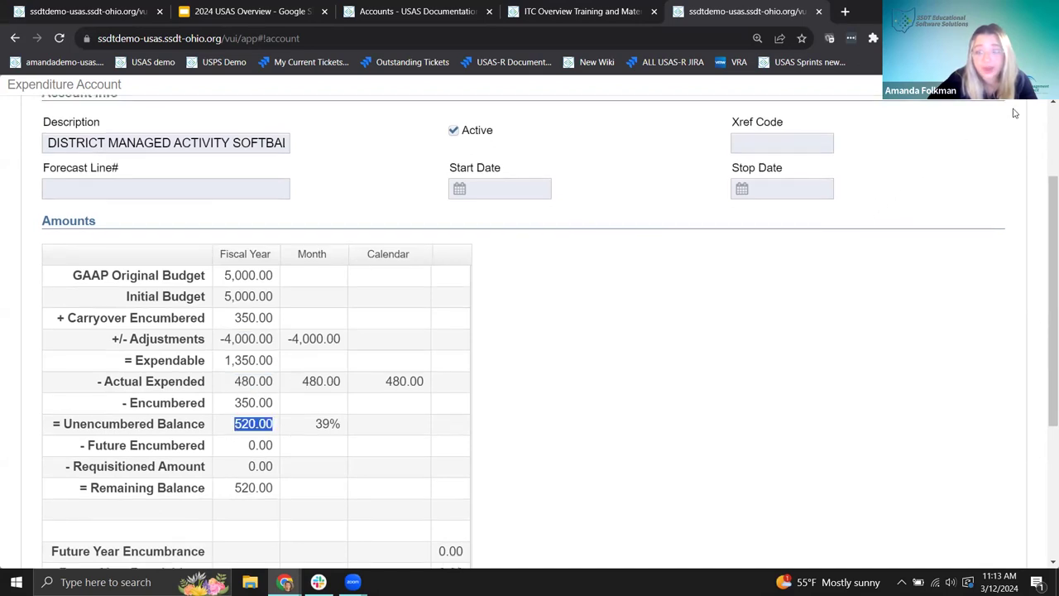
pyautogui.press('Escape')
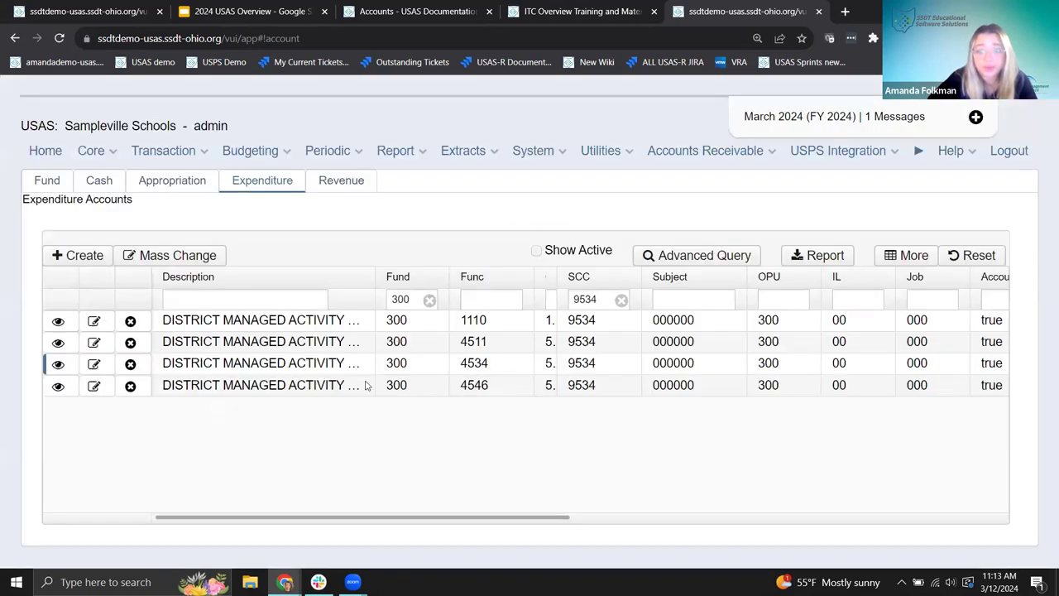
# View the function 4546 tennis account, check its fiscal-year Actual Expended amount, and close the account view
pyautogui.click(60, 387)
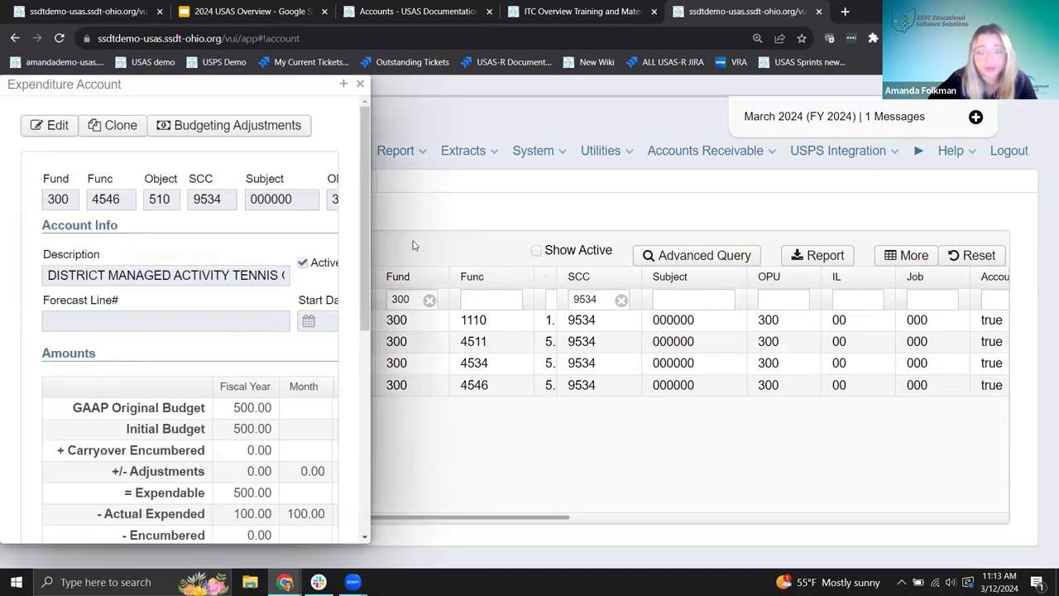
pyautogui.scroll(-3, 238, 394)
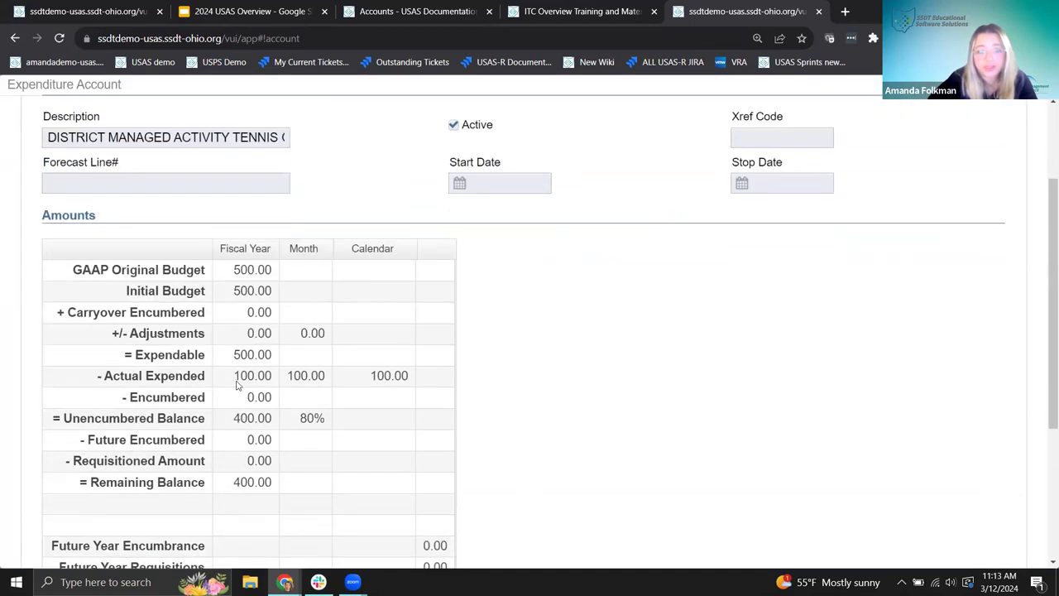
pyautogui.doubleClick(251, 378)
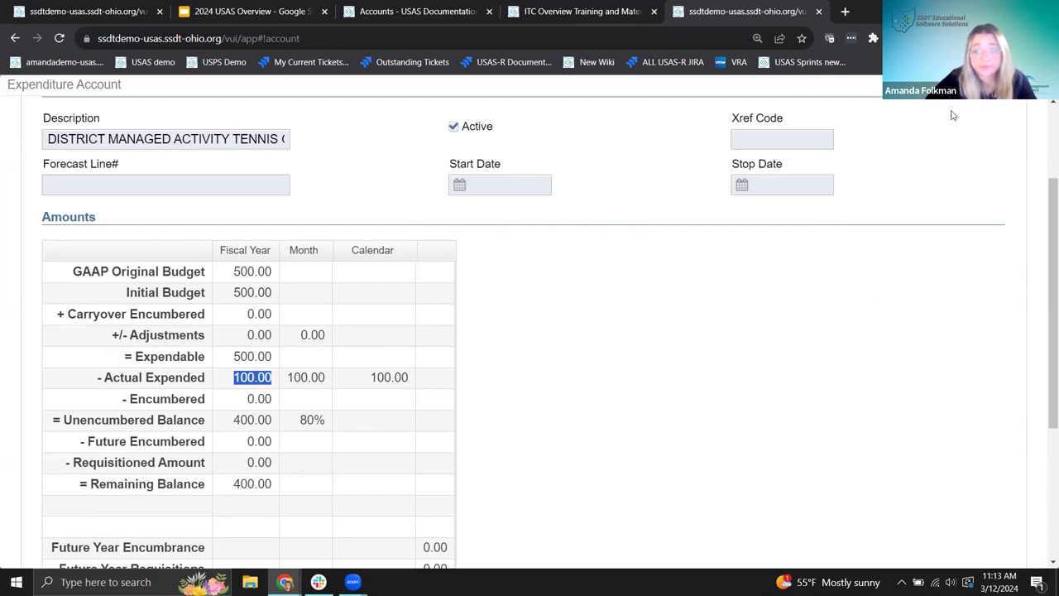
pyautogui.press('Escape')
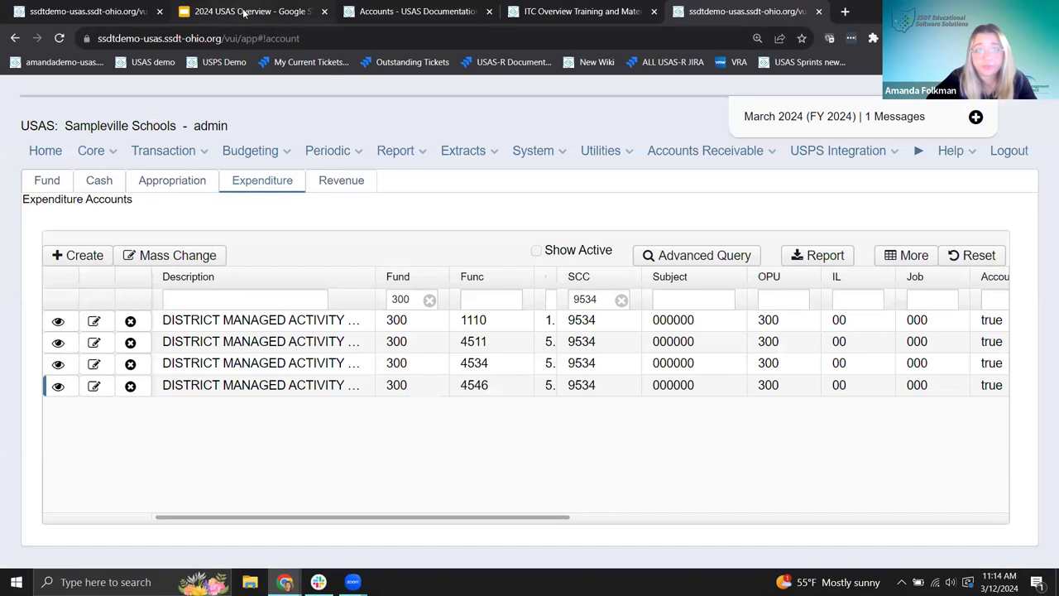
# Switch to the 2024 USAS Overview presentation in Google Slides and advance to the second Distributions/Error Corrections slide
pyautogui.hotkey('ctrl', '2')
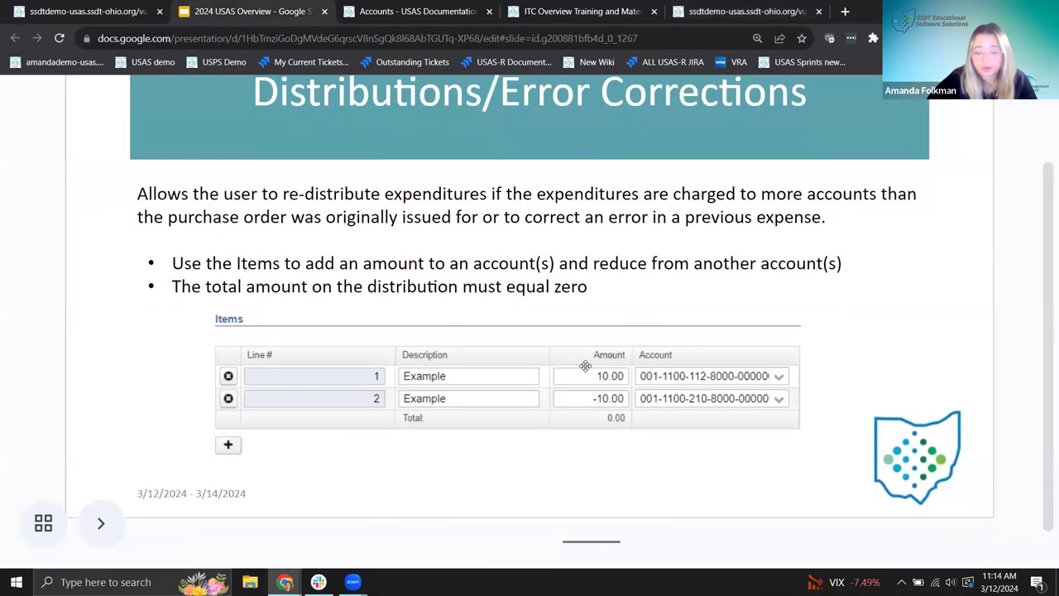
pyautogui.press('Right')
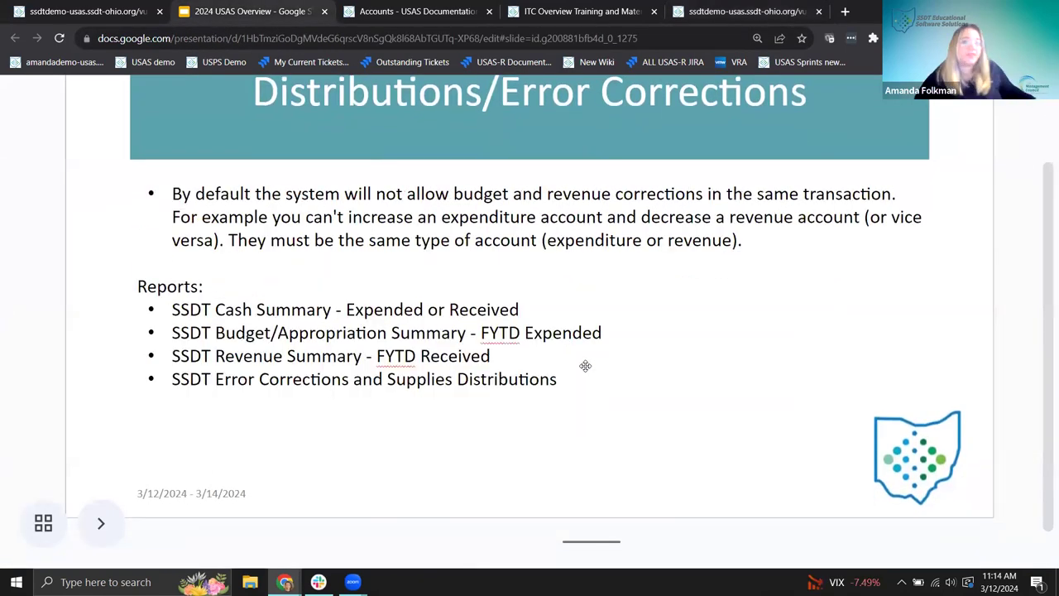